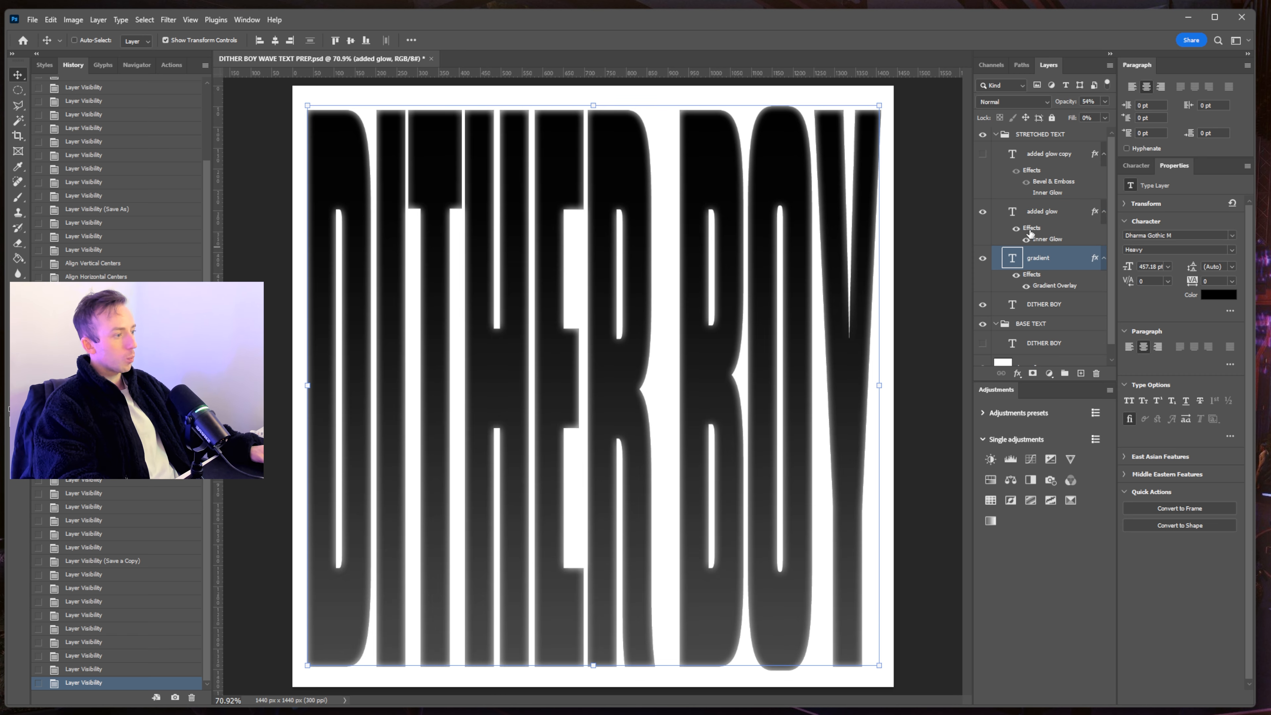
- Show the added glow copy layer to inspect it, then hide the stretched glow and gradient text layers
left_click(982, 154)
left_click(1054, 159)
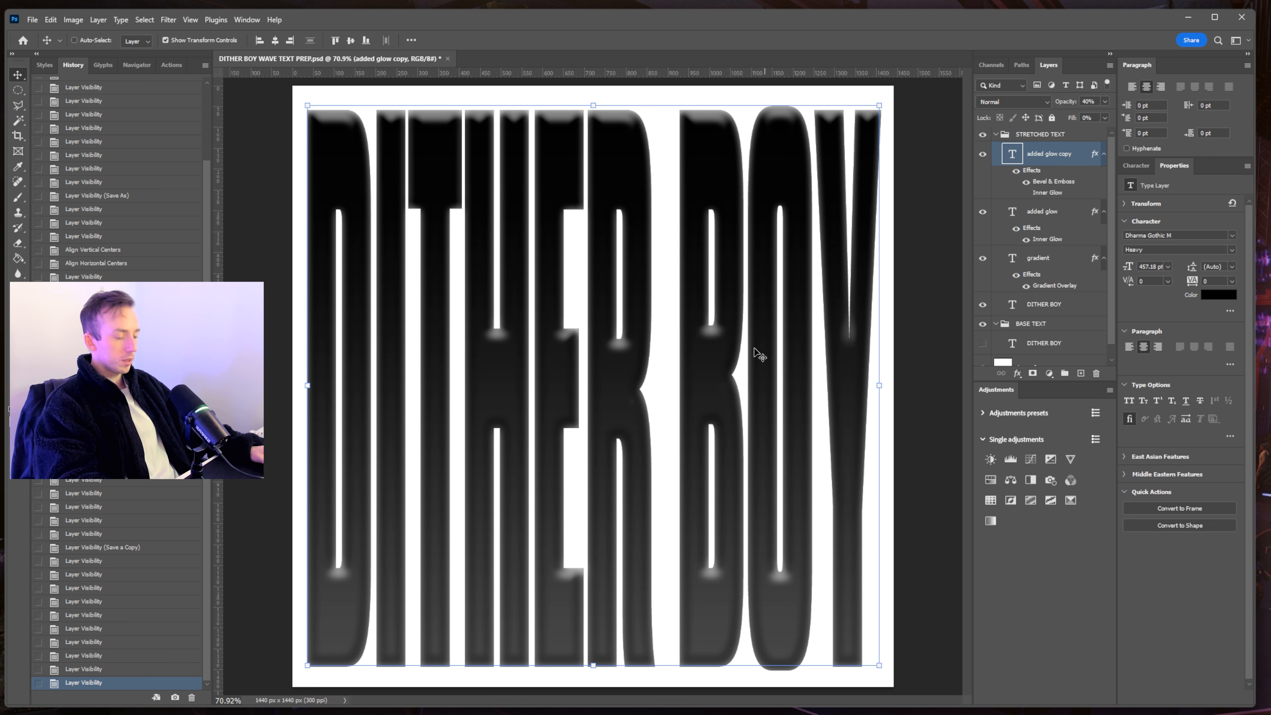
scroll(719, 343, "up", 12)
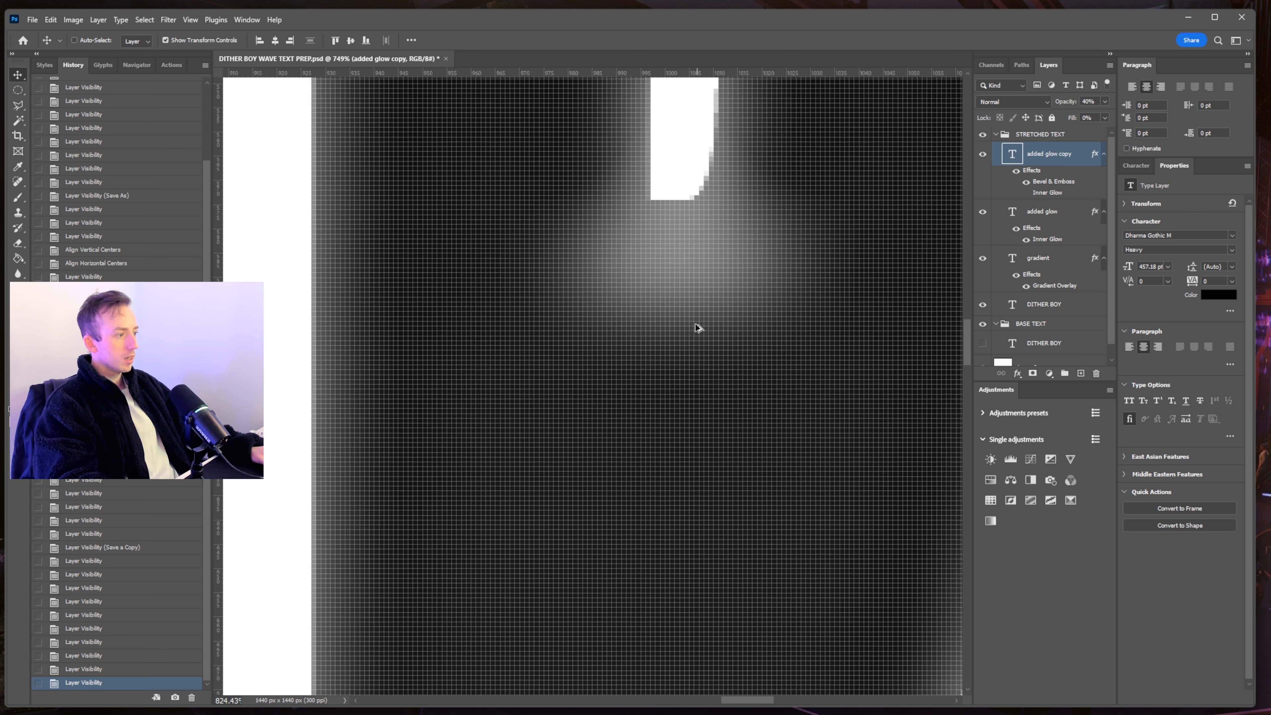
scroll(703, 205, "down", 10)
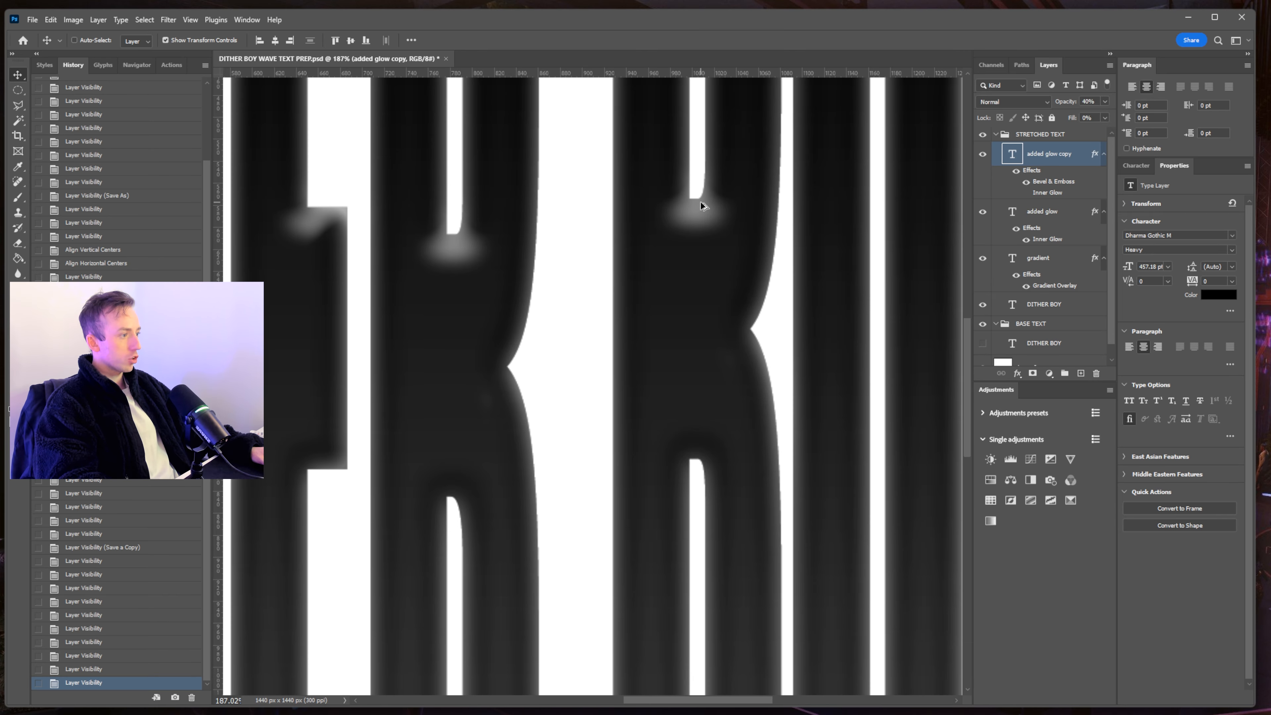
scroll(701, 205, "down", 3)
scroll(500, 340, "up", 8)
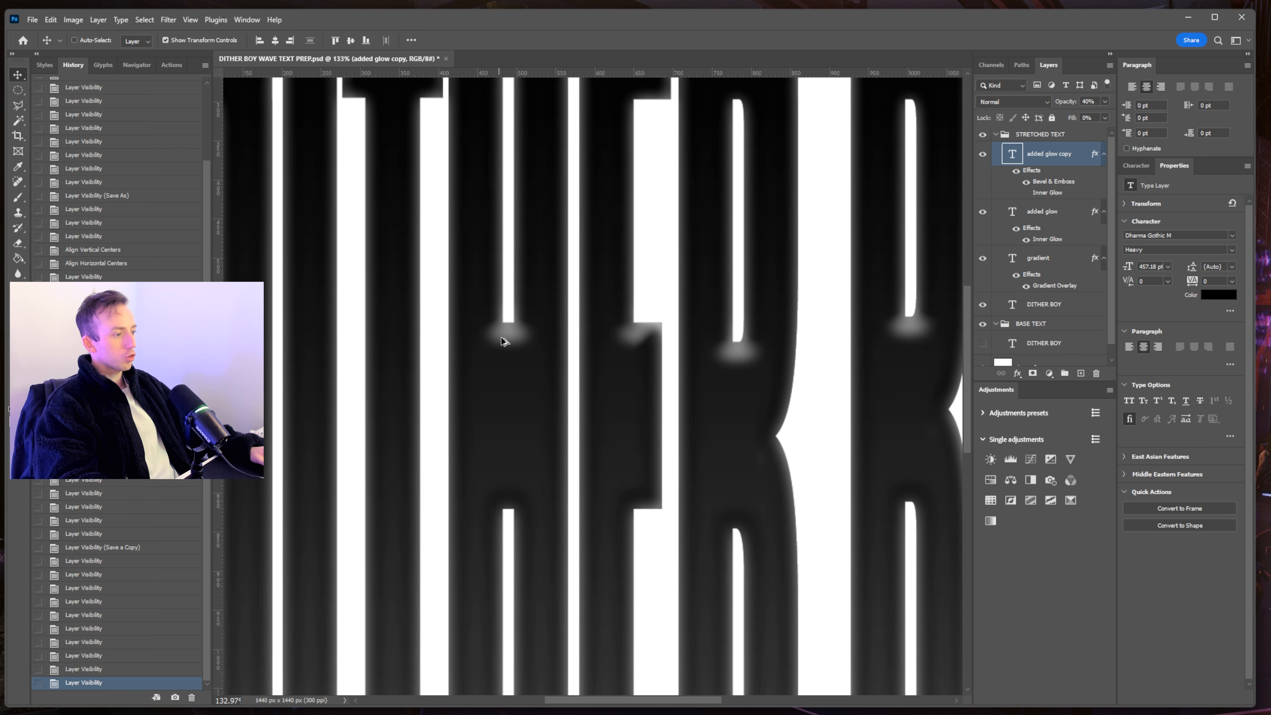
scroll(506, 339, "up", 5)
scroll(508, 339, "down", 3)
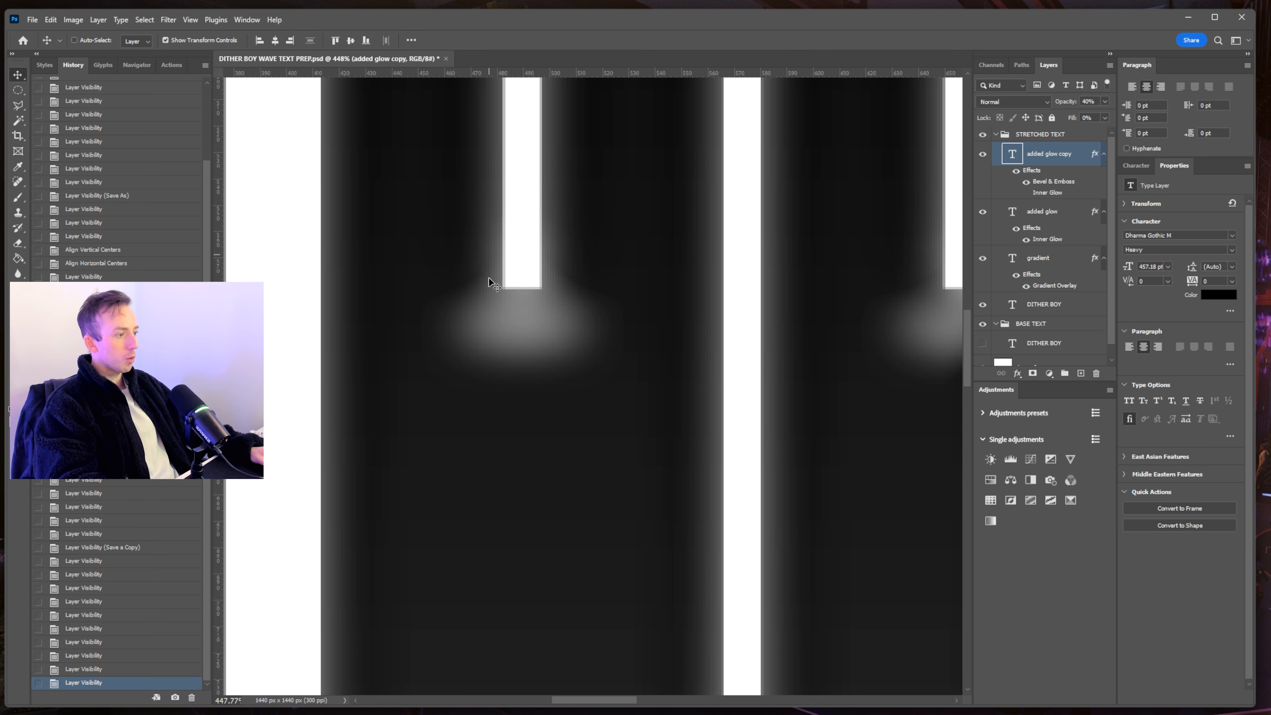
scroll(483, 363, "up", 10)
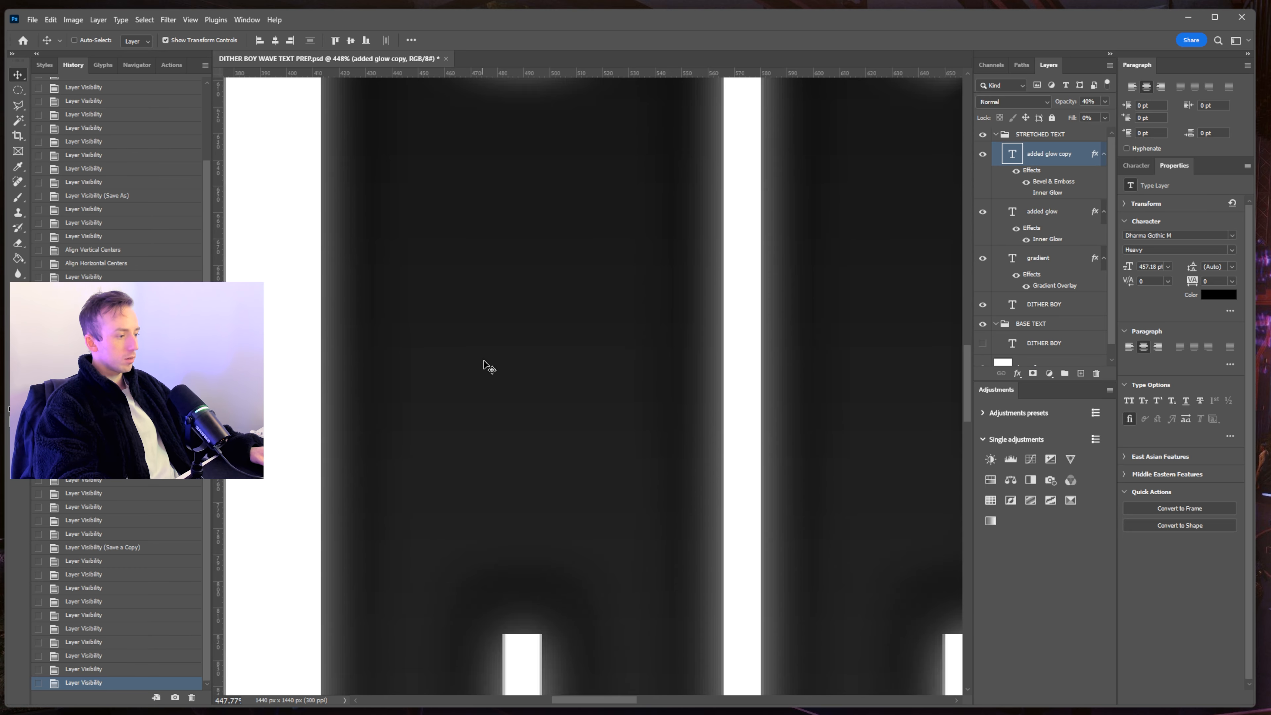
scroll(487, 368, "down", 8)
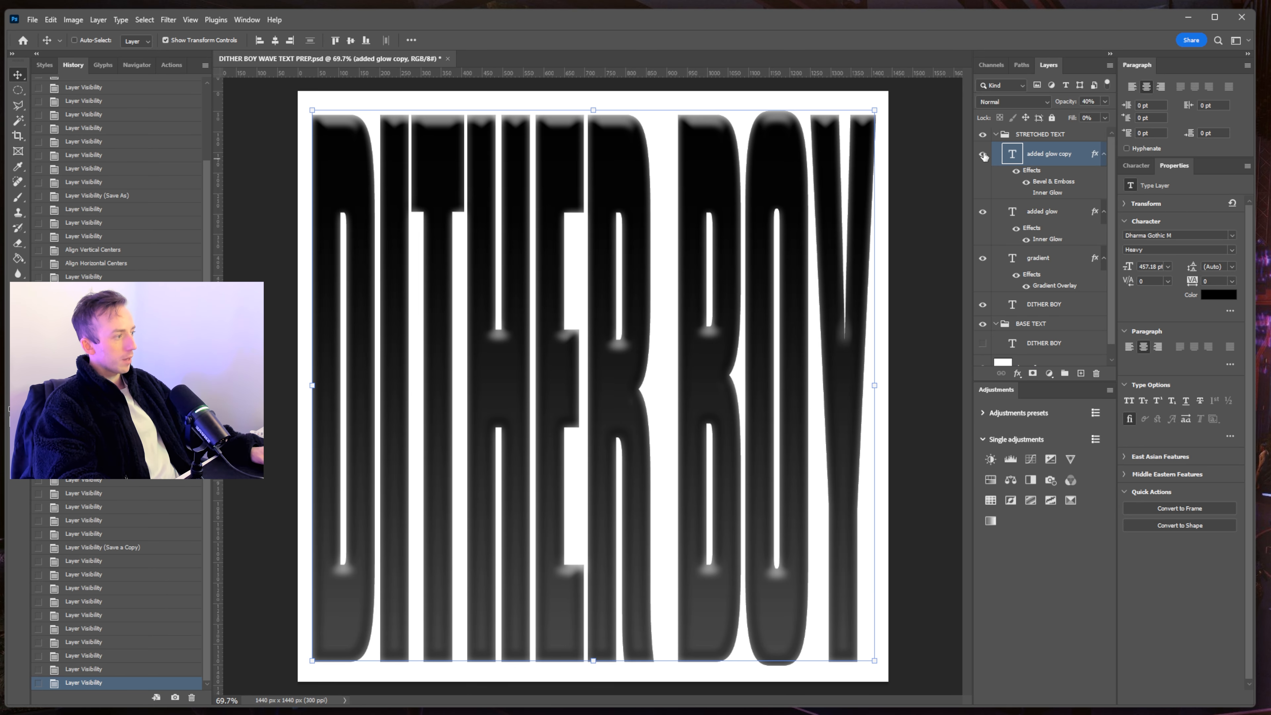
left_click_drag(982, 211, 982, 304)
- Show only the base text layer and change its text to 'whatever'
left_click(982, 343)
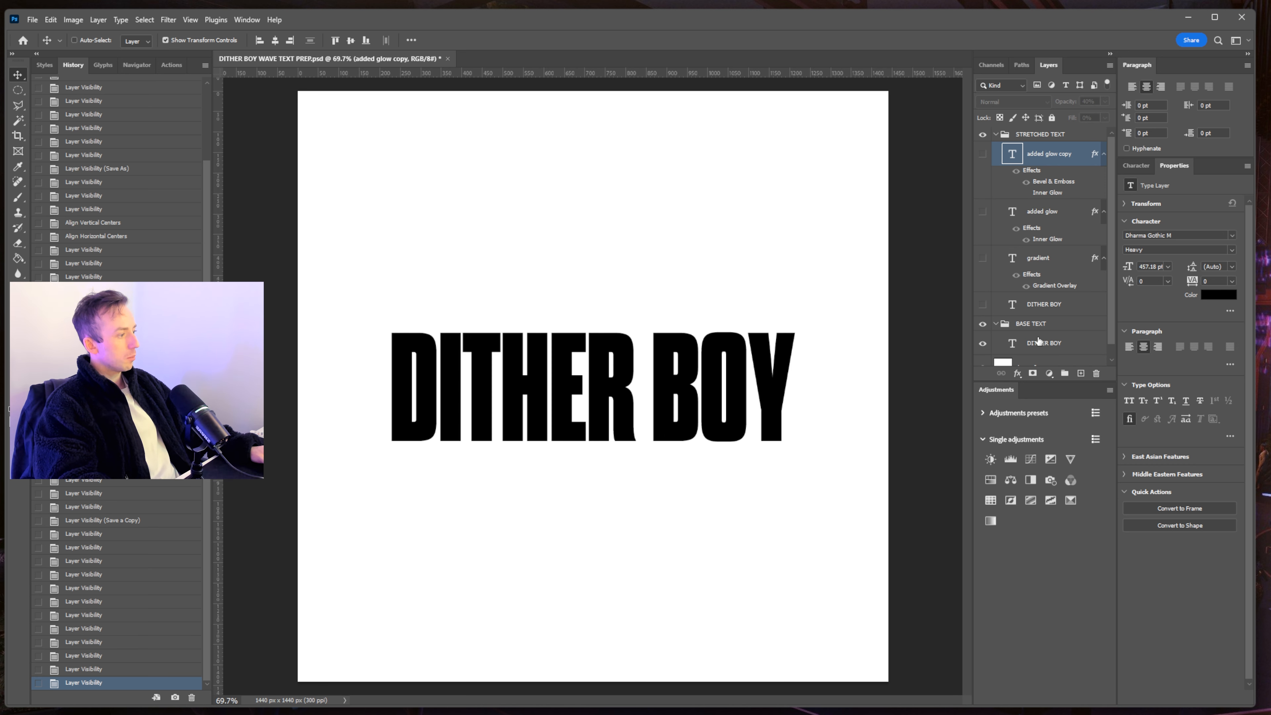
left_click(1029, 345)
double_click(1012, 345)
type("whatever")
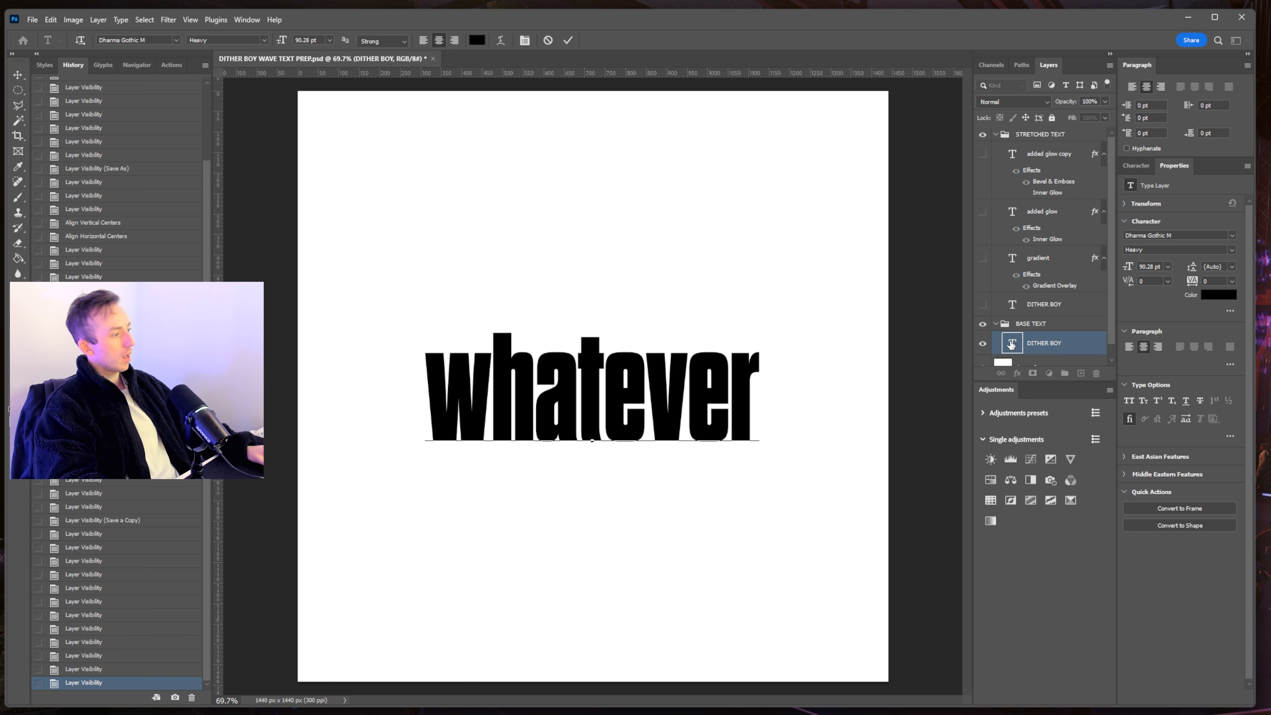
key("Escape")
key("v")
- Try a large Bevel & Emboss on the text, then disable it and the Gradient Overlay
left_click(1017, 372)
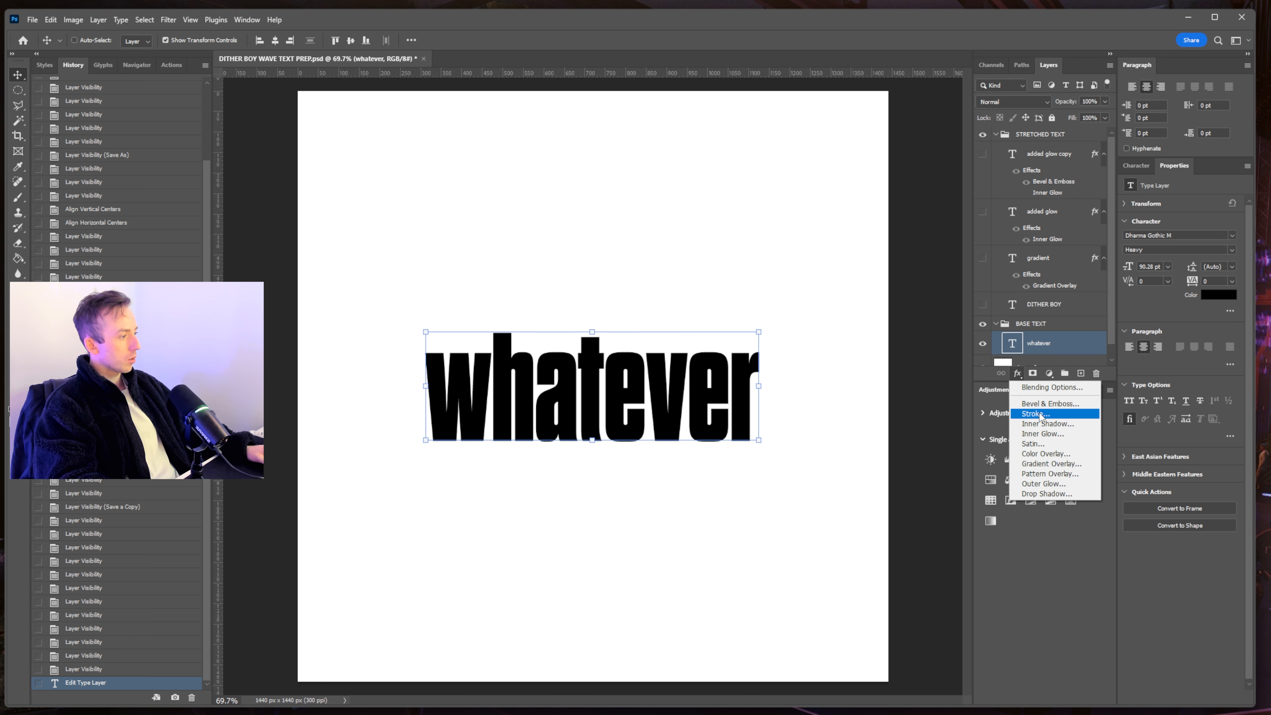
left_click(1043, 406)
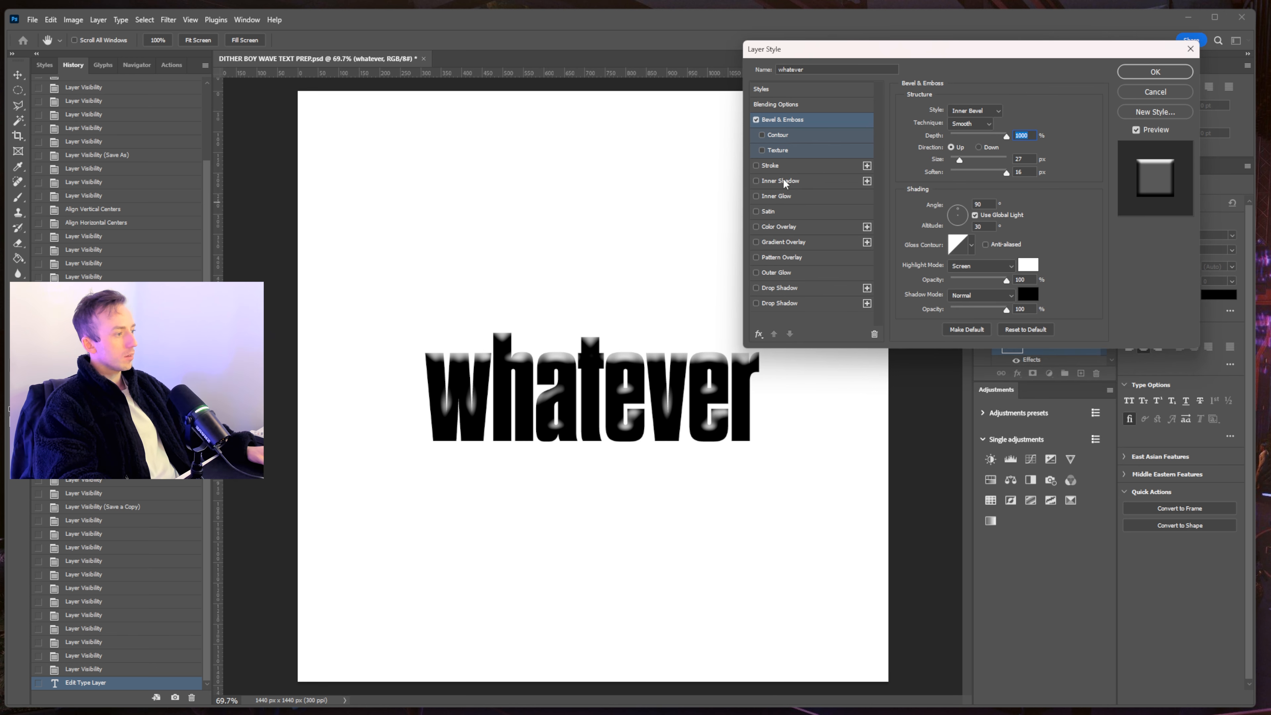
mouse_move(958, 158)
left_mouse_down()
mouse_move(1017, 170)
mouse_move(960, 168)
left_mouse_up()
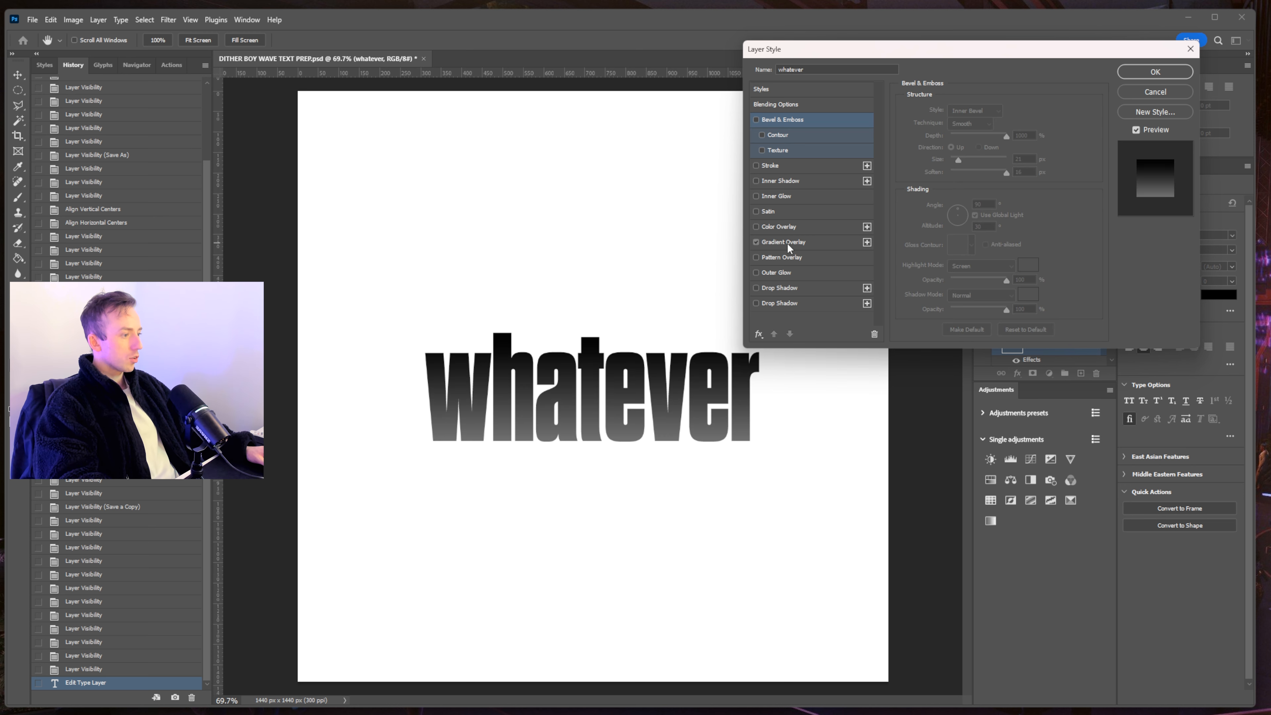
left_click(788, 244)
left_click(756, 243)
- Add a white Inner Shadow at 100% opacity in Normal blend mode
left_click(756, 181)
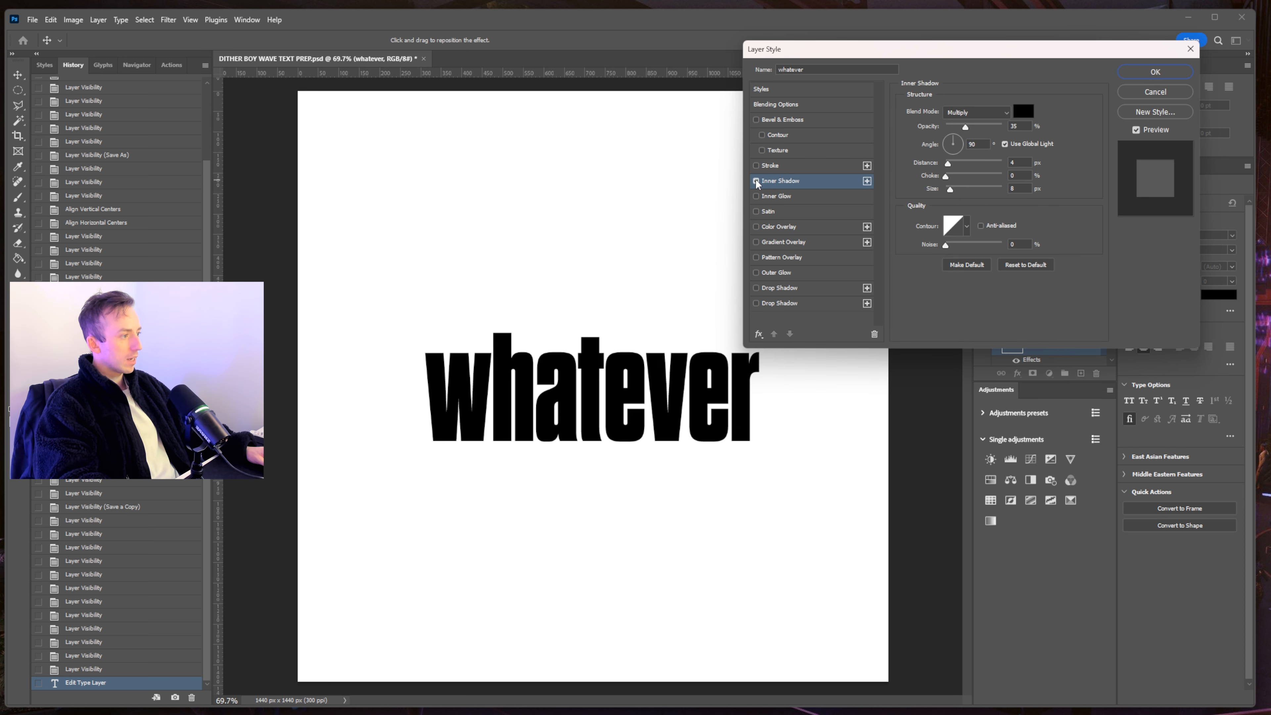
left_click(1023, 111)
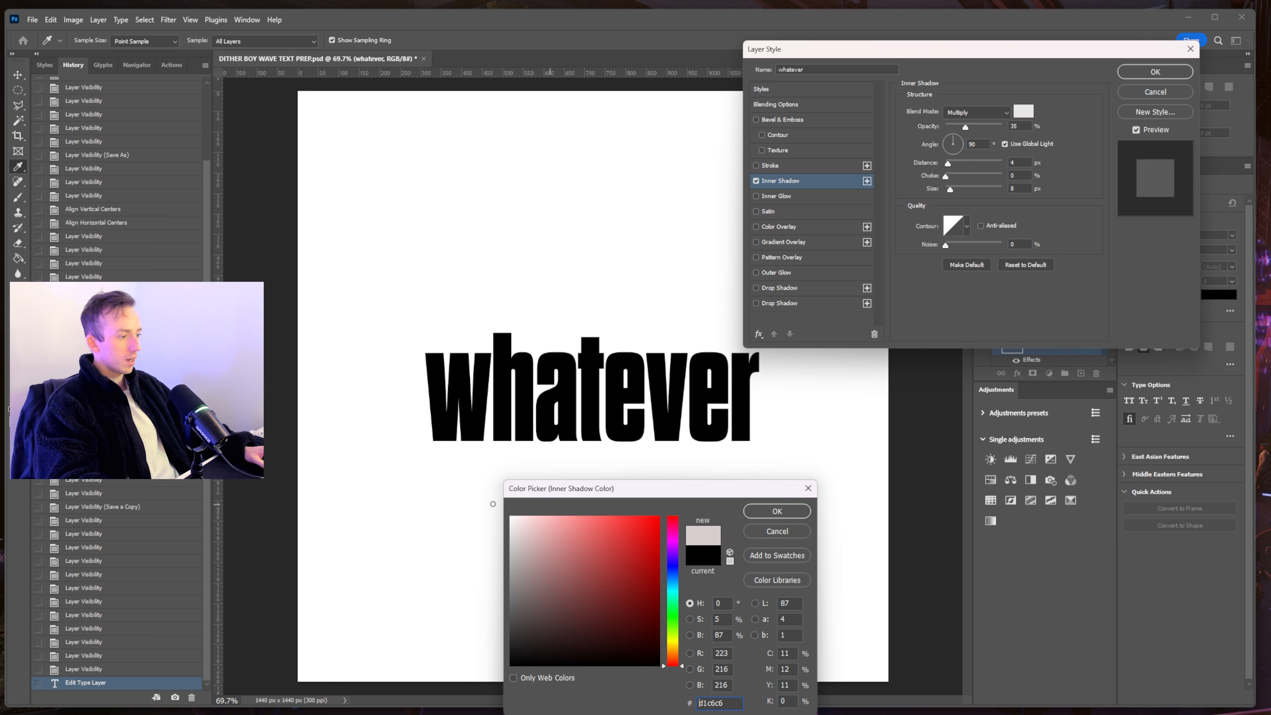
left_click_drag(511, 551, 510, 517)
left_click(776, 511)
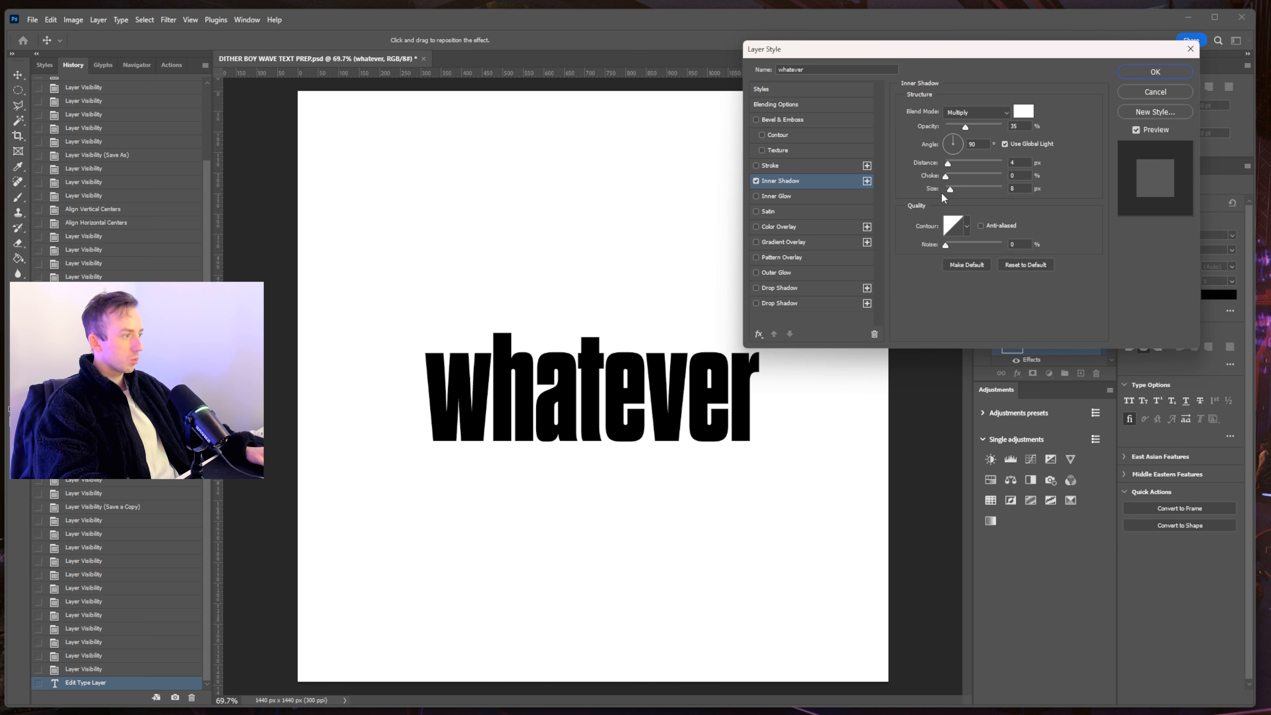
left_click_drag(966, 191, 978, 181)
left_click_drag(966, 128, 1009, 114)
left_click(999, 114)
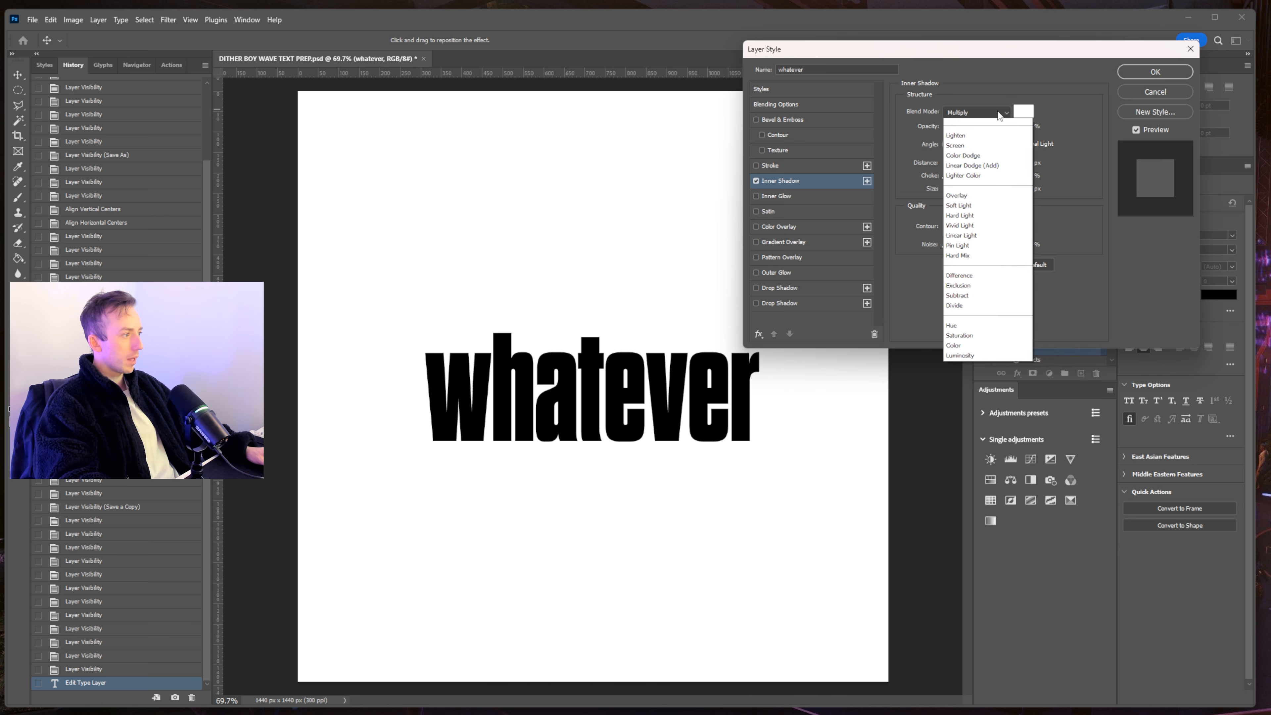
left_click(958, 123)
left_click_drag(983, 189, 948, 196)
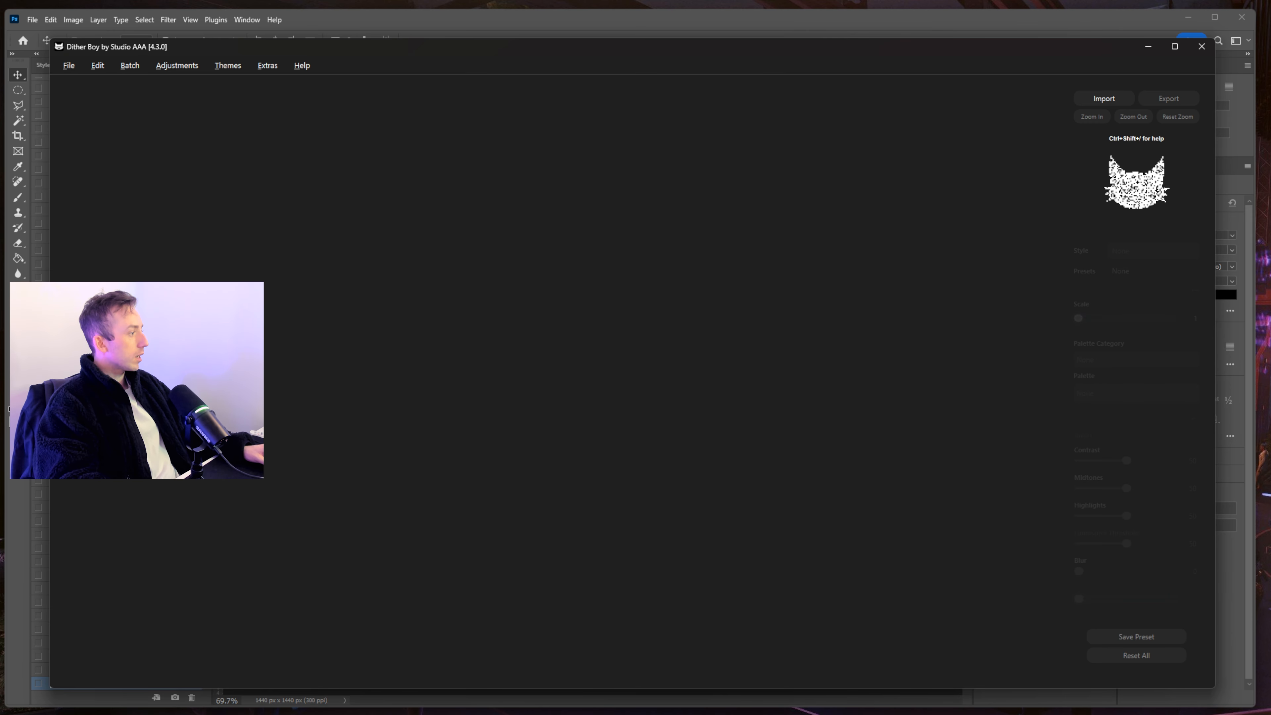
- Load DITHER BOY WAVE TEXT PREP.jpg, apply the Waveform style and lower Scale to 1
left_click_drag(1270, 335, 544, 255)
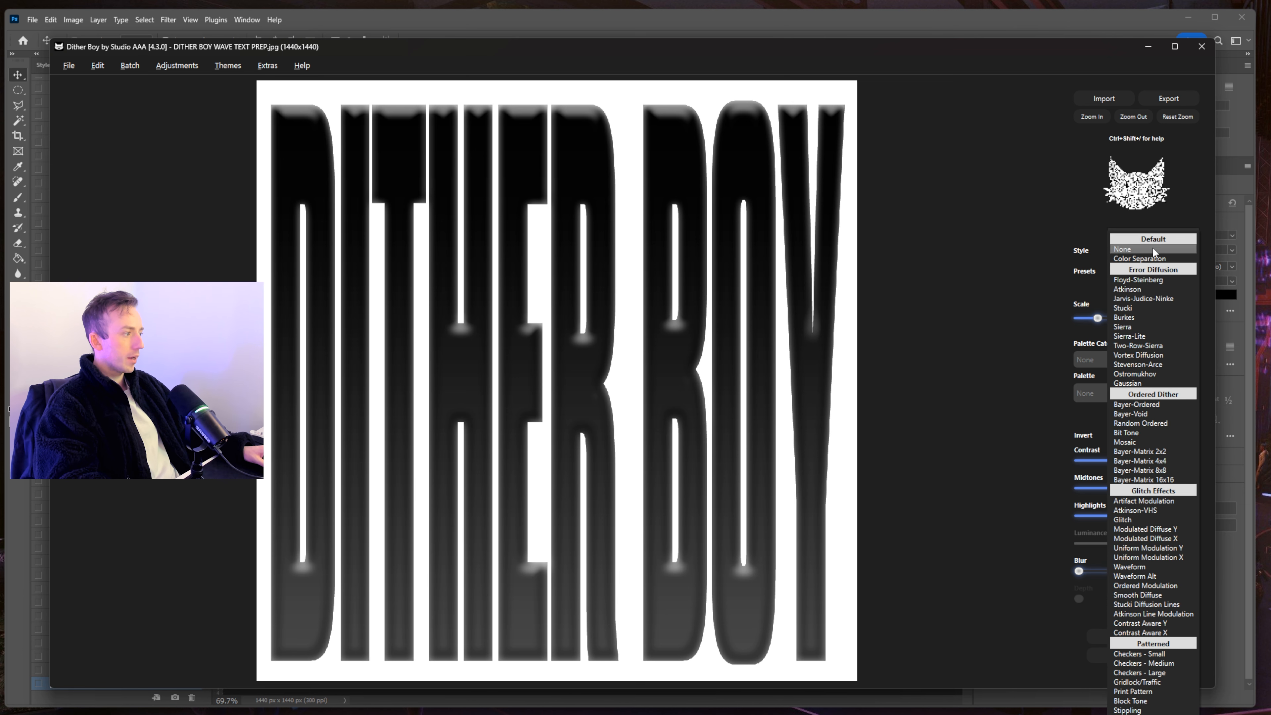
left_click(1152, 249)
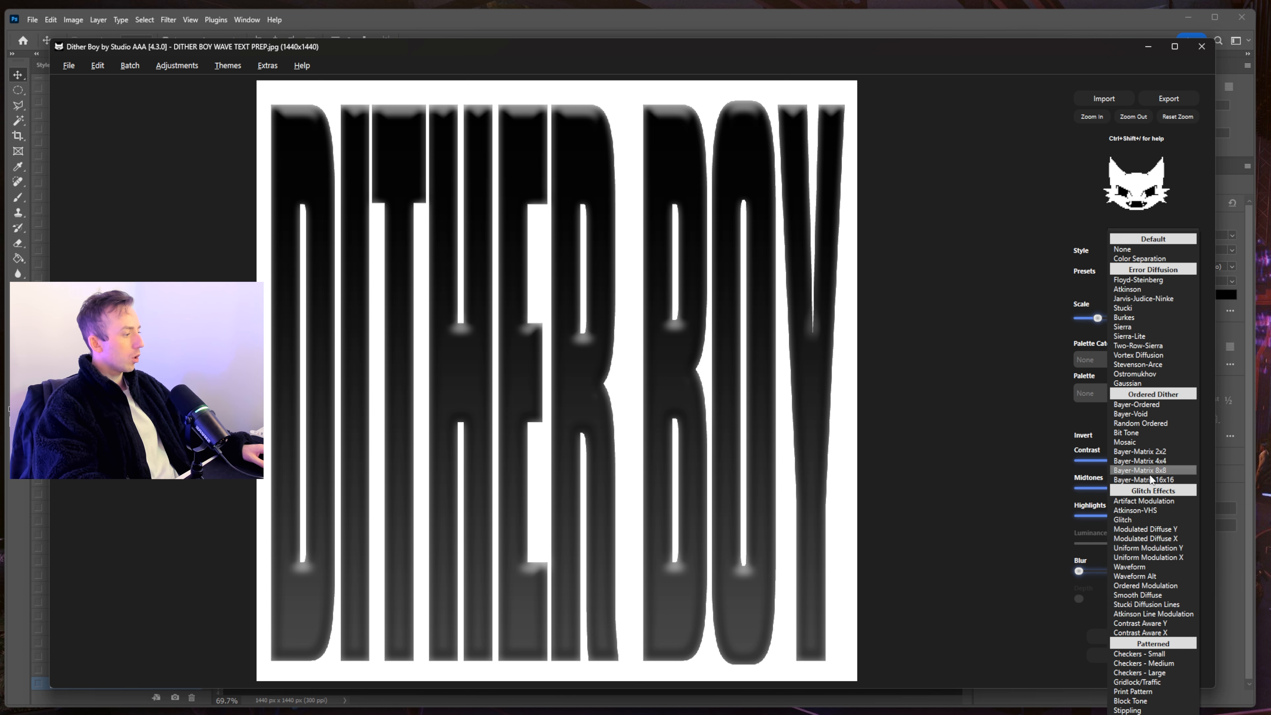
left_click(1134, 565)
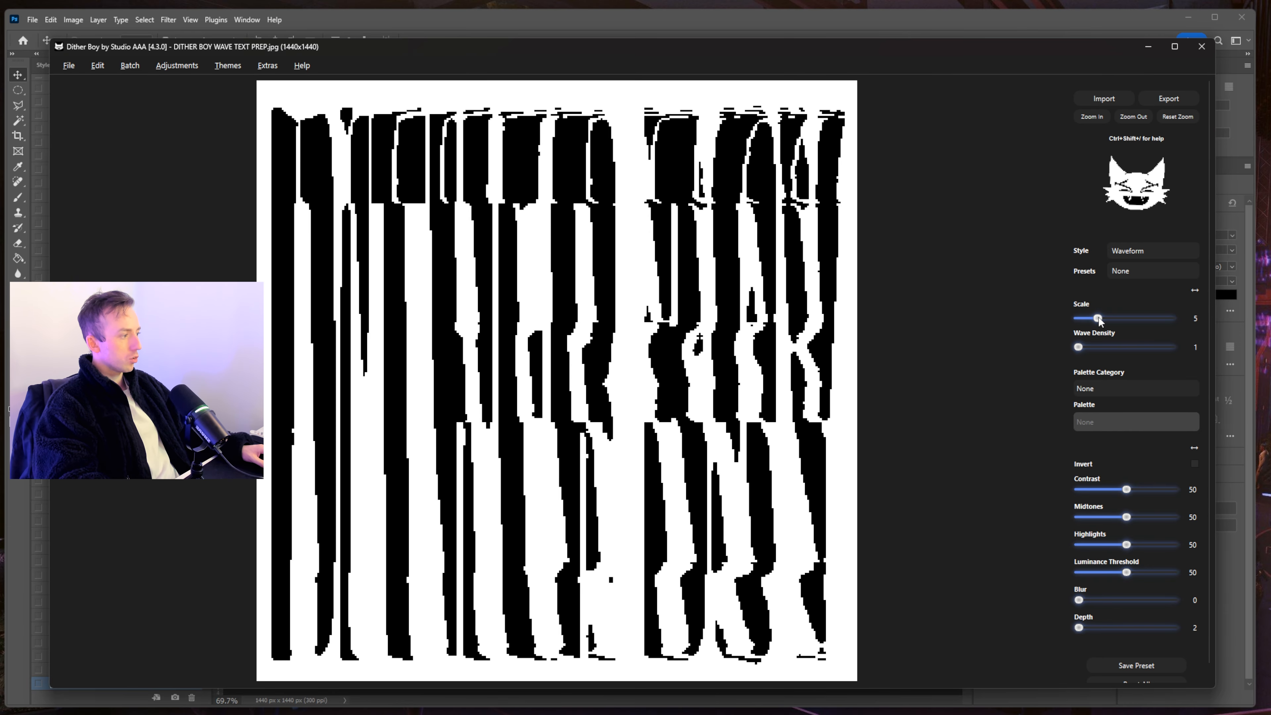
left_click_drag(1098, 317, 1083, 345)
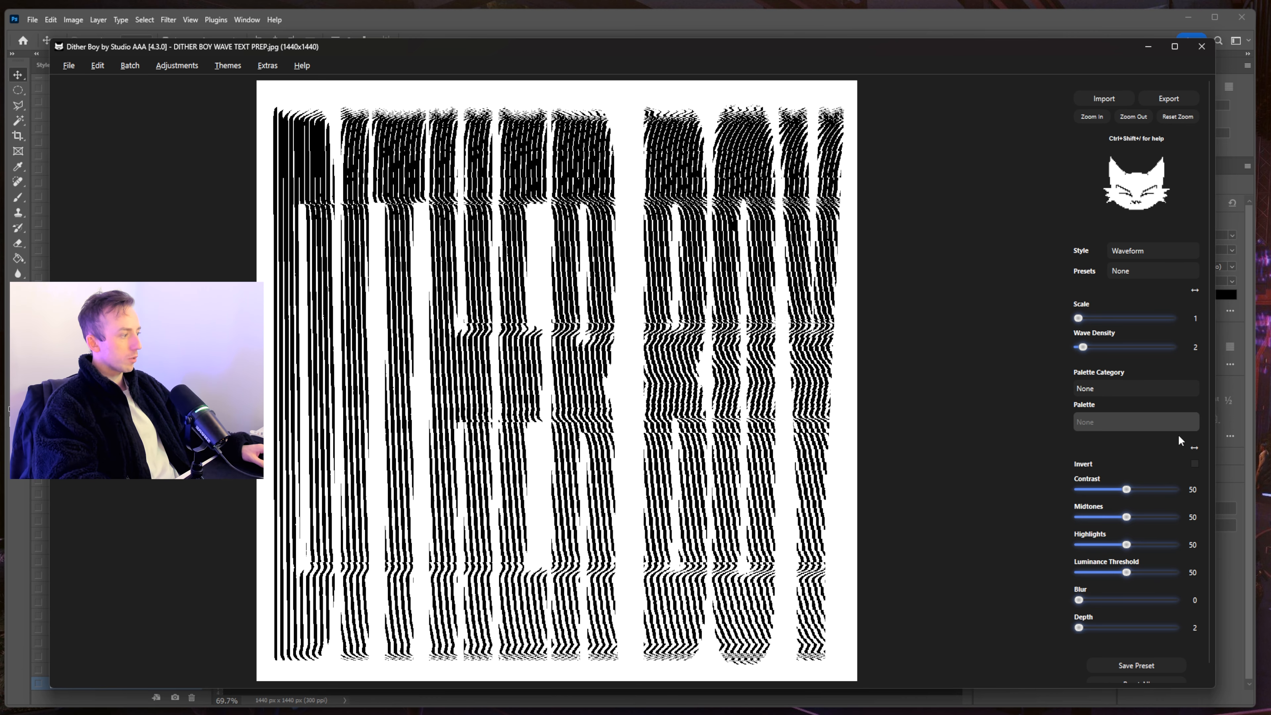
left_click(1107, 390)
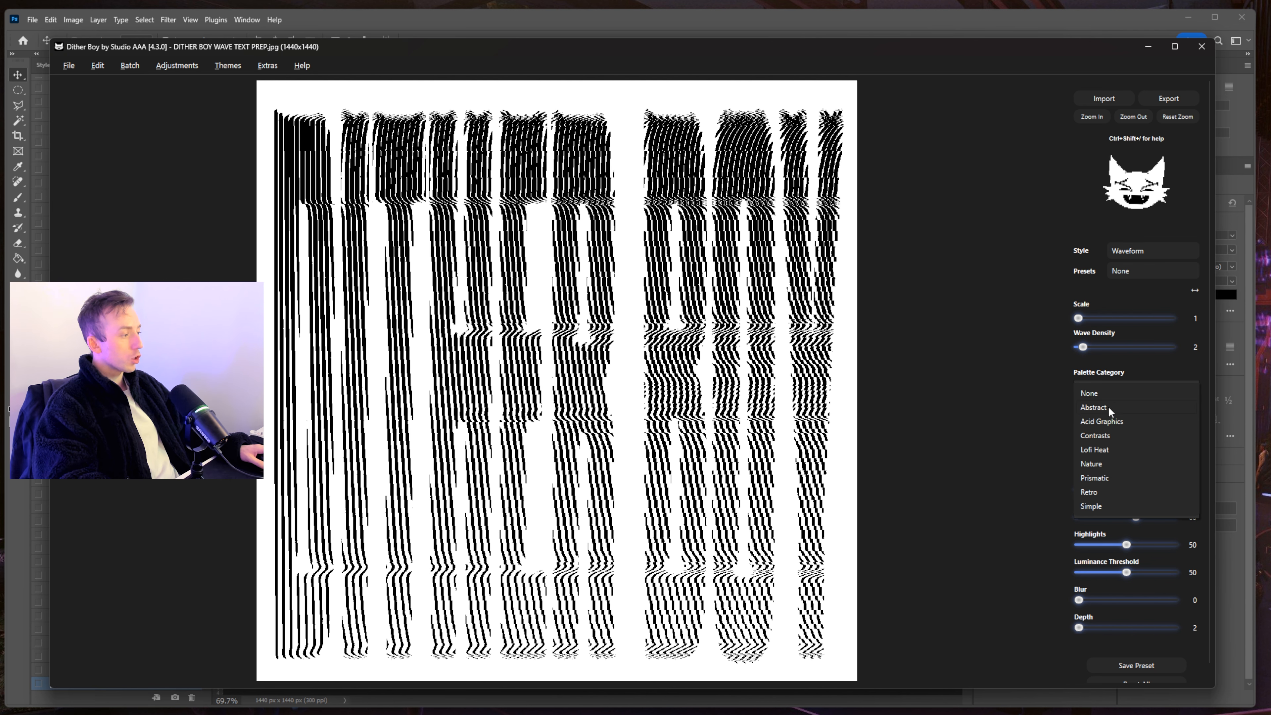
- Apply the Abstract category's Crystalline palette to the waveform
left_click(1108, 407)
left_click(1115, 422)
key("Escape")
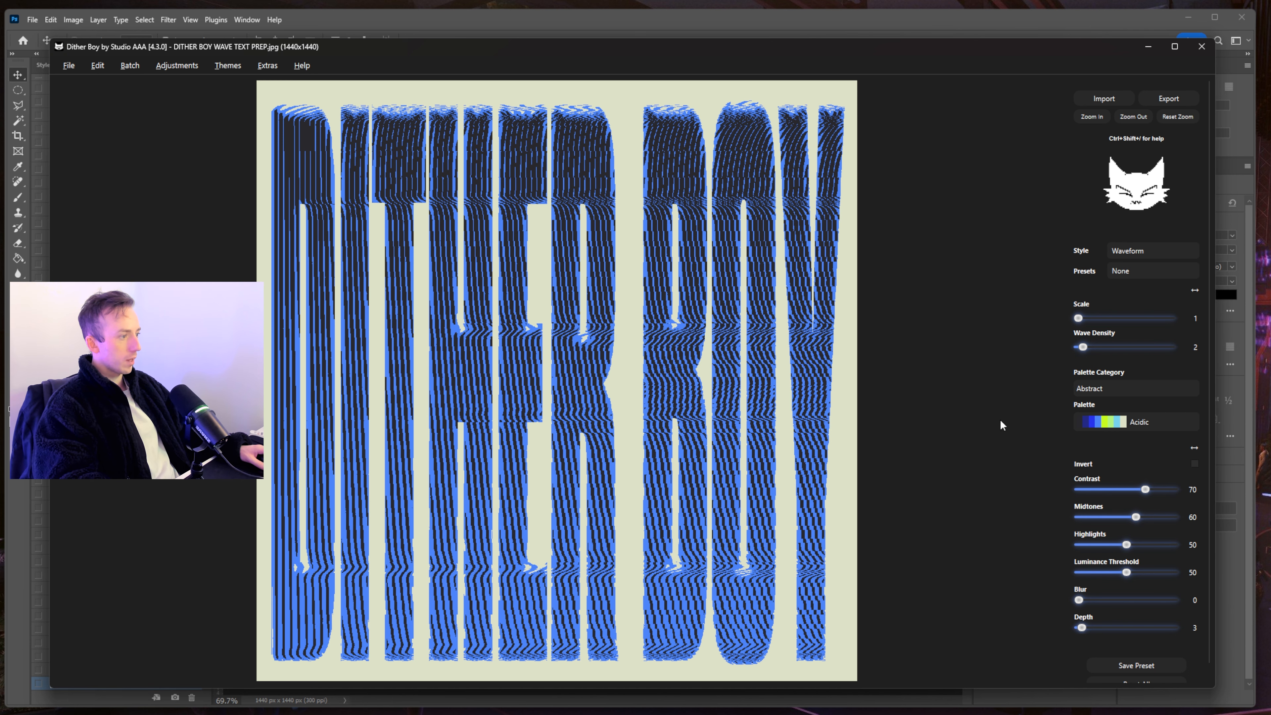
scroll(1120, 420, "down", 2)
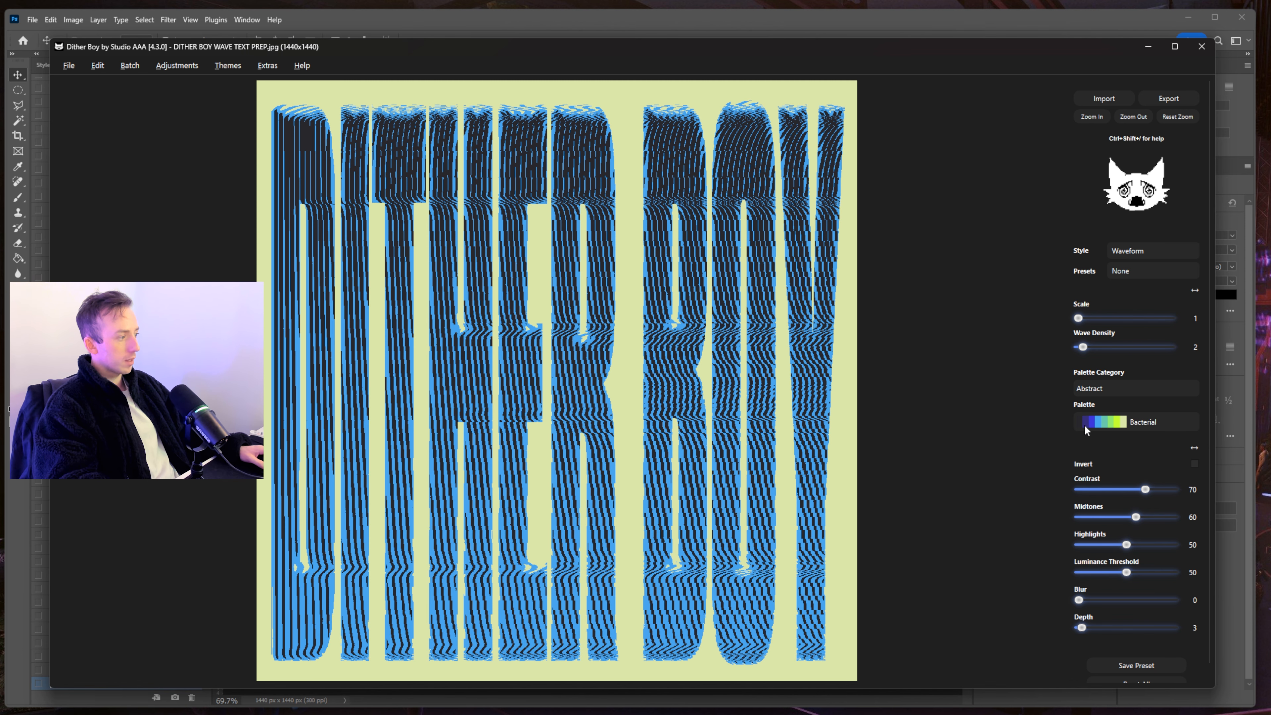
scroll(1126, 423, "down", 3)
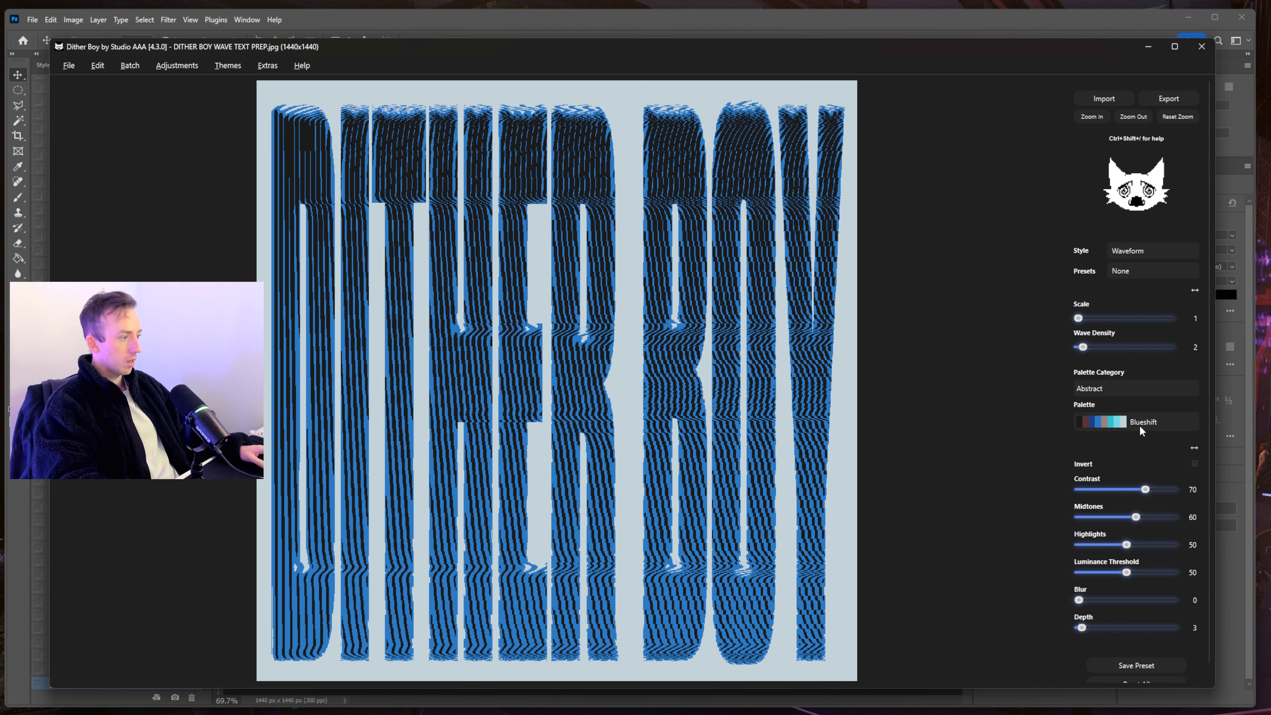
left_click(1135, 421)
left_click(1148, 367)
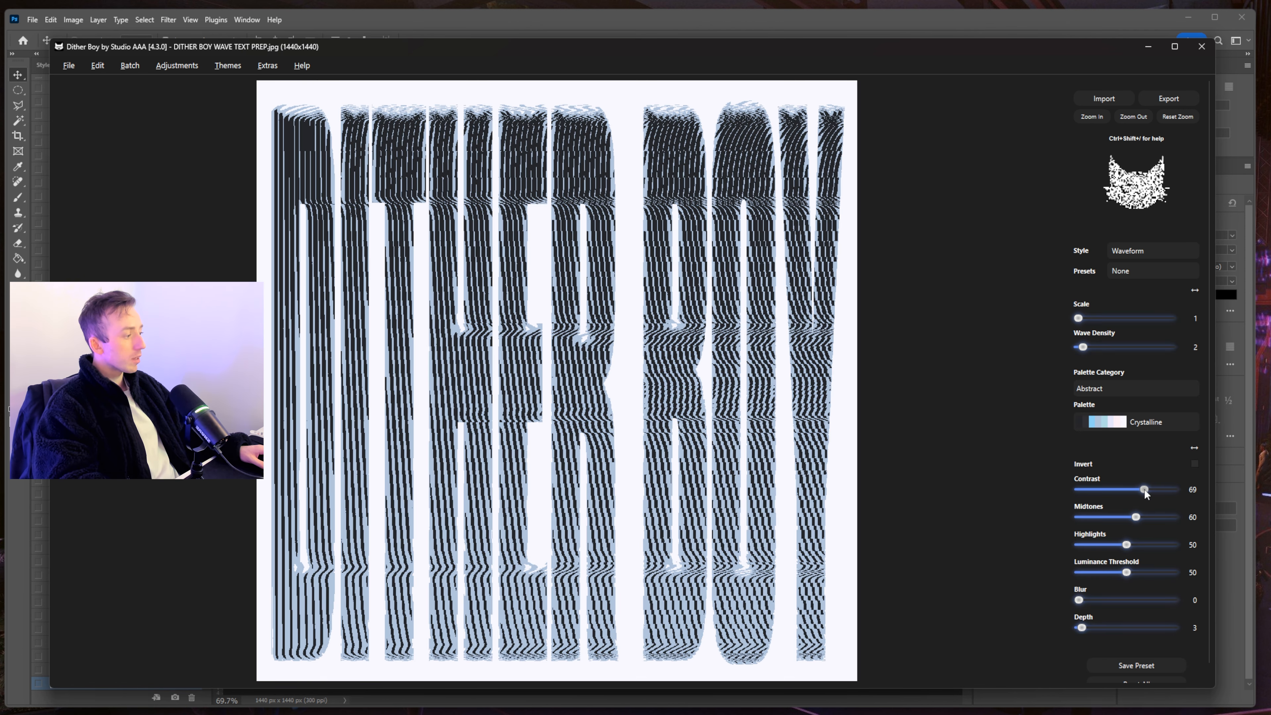
- Lower Contrast to 48 and set Blur to 14
mouse_move(1128, 490)
left_mouse_down()
mouse_move(1096, 491)
mouse_move(1136, 491)
left_mouse_up()
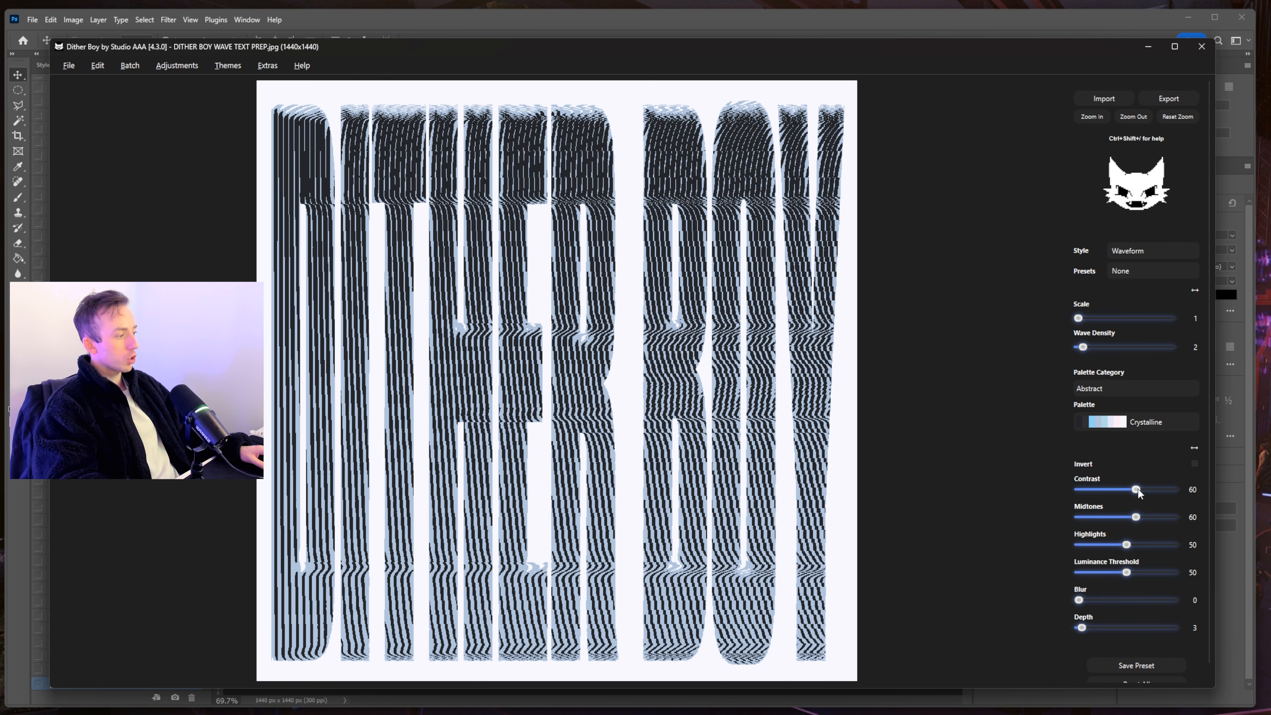
left_click_drag(1136, 489, 1123, 492)
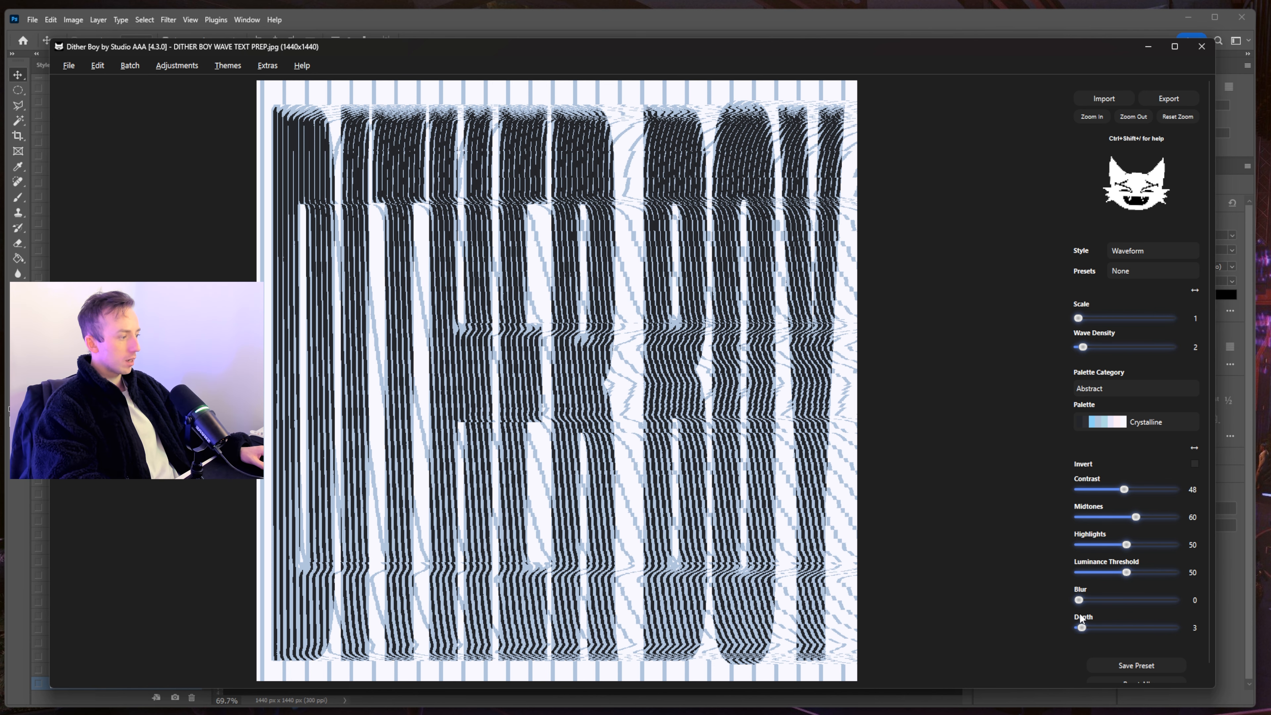
left_click_drag(1078, 600, 1089, 601)
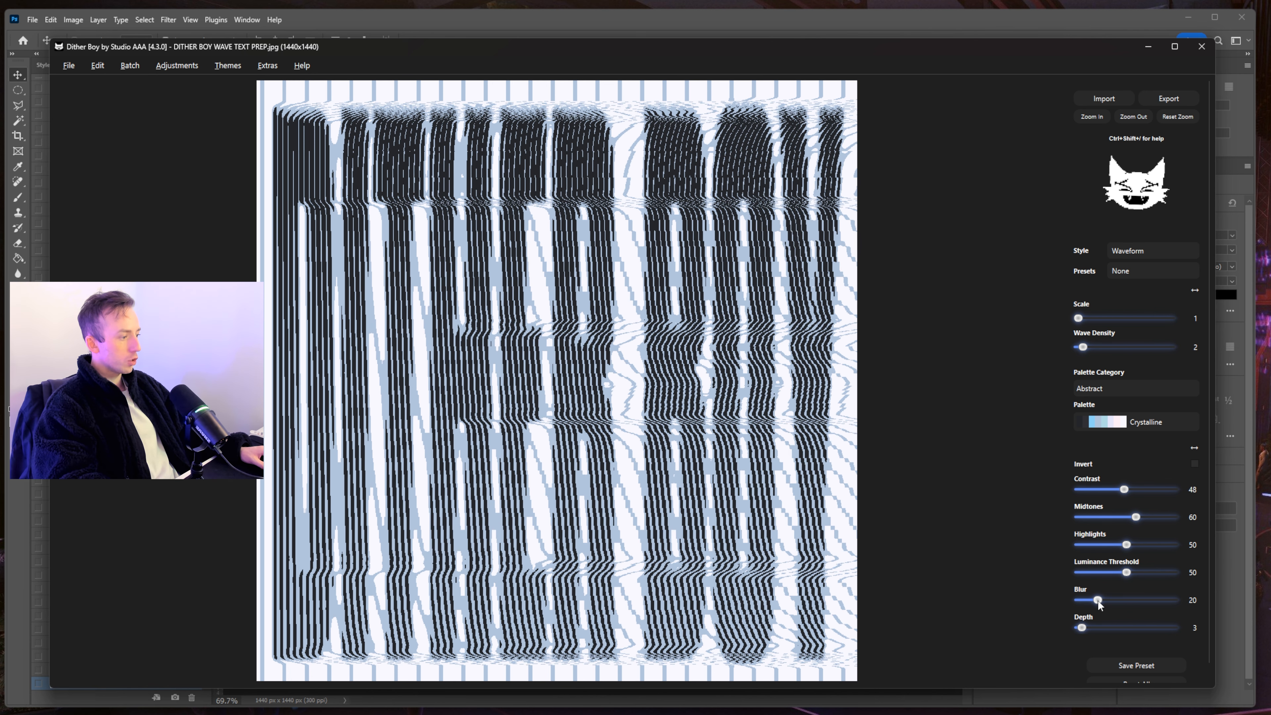
left_click_drag(1103, 600, 1092, 601)
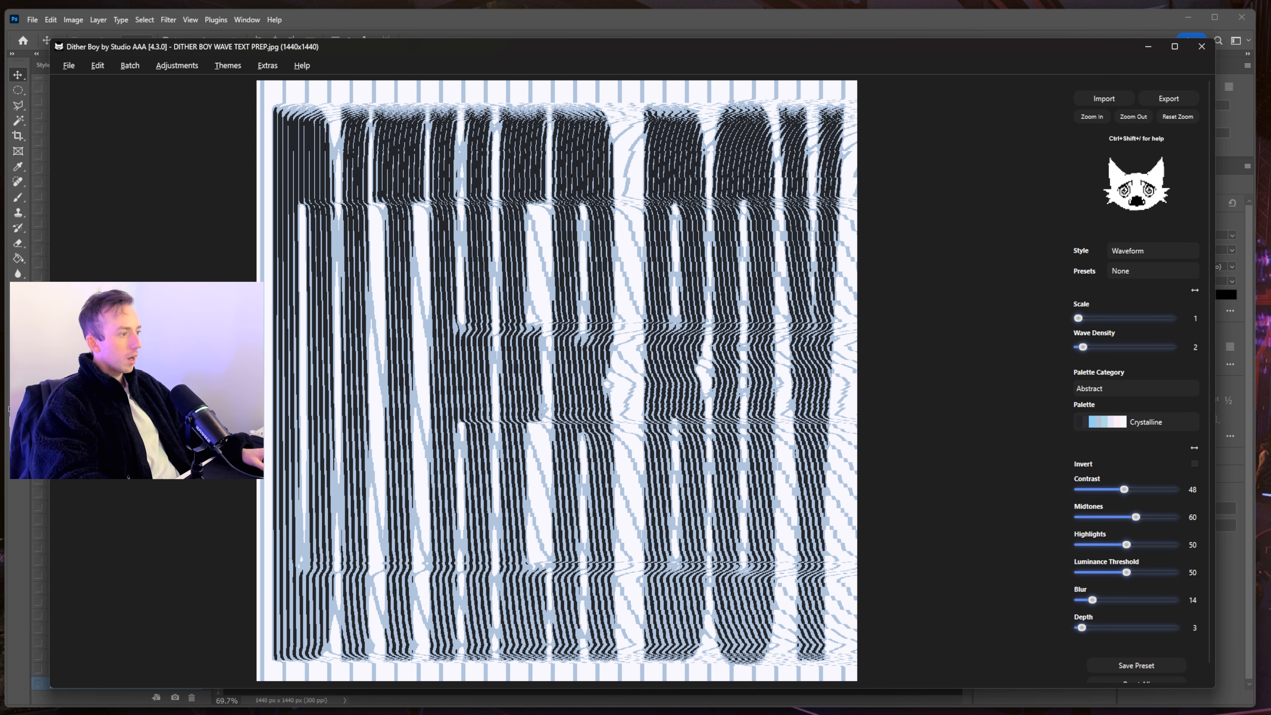
- Set Palette Category to None for plain black and white, keeping Wave Density at 2
left_click_drag(1082, 347, 1075, 347)
left_click(1132, 390)
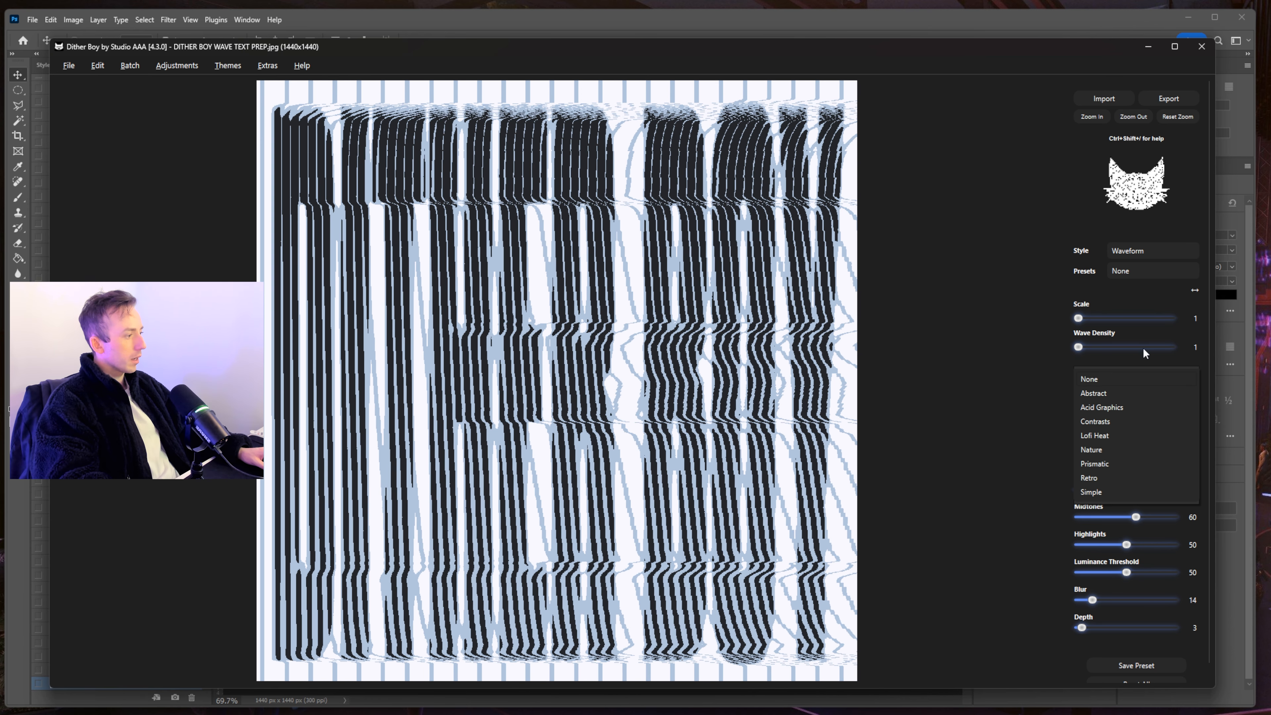
left_click(1128, 383)
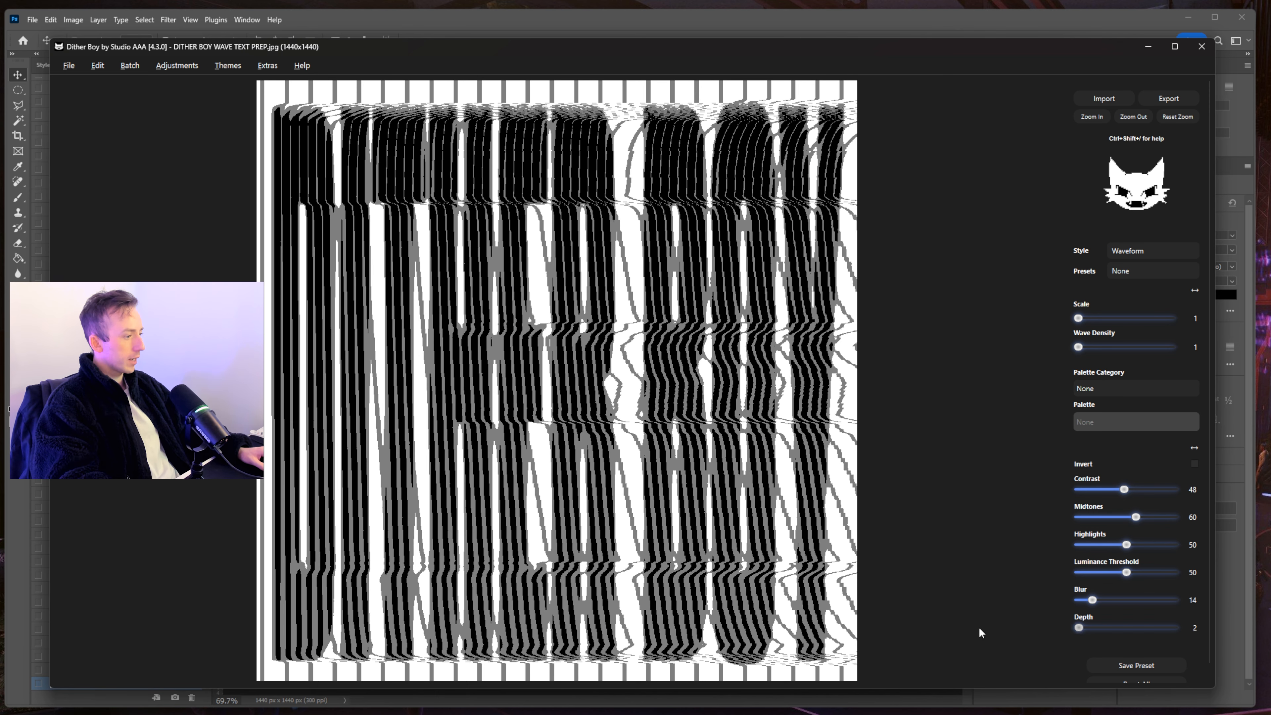
left_click(1083, 347)
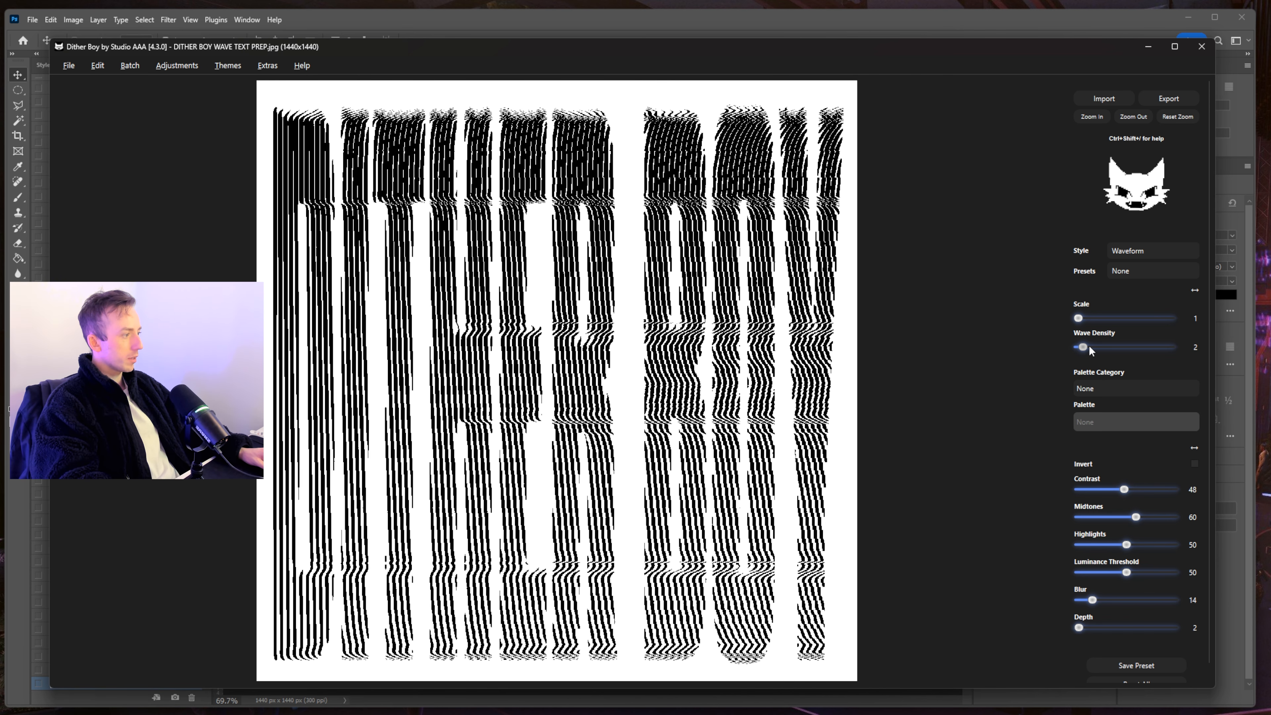
- Bring the blur down and lower the luminance threshold, zooming in to check detail
left_click(1112, 600)
left_click_drag(1112, 600, 1096, 600)
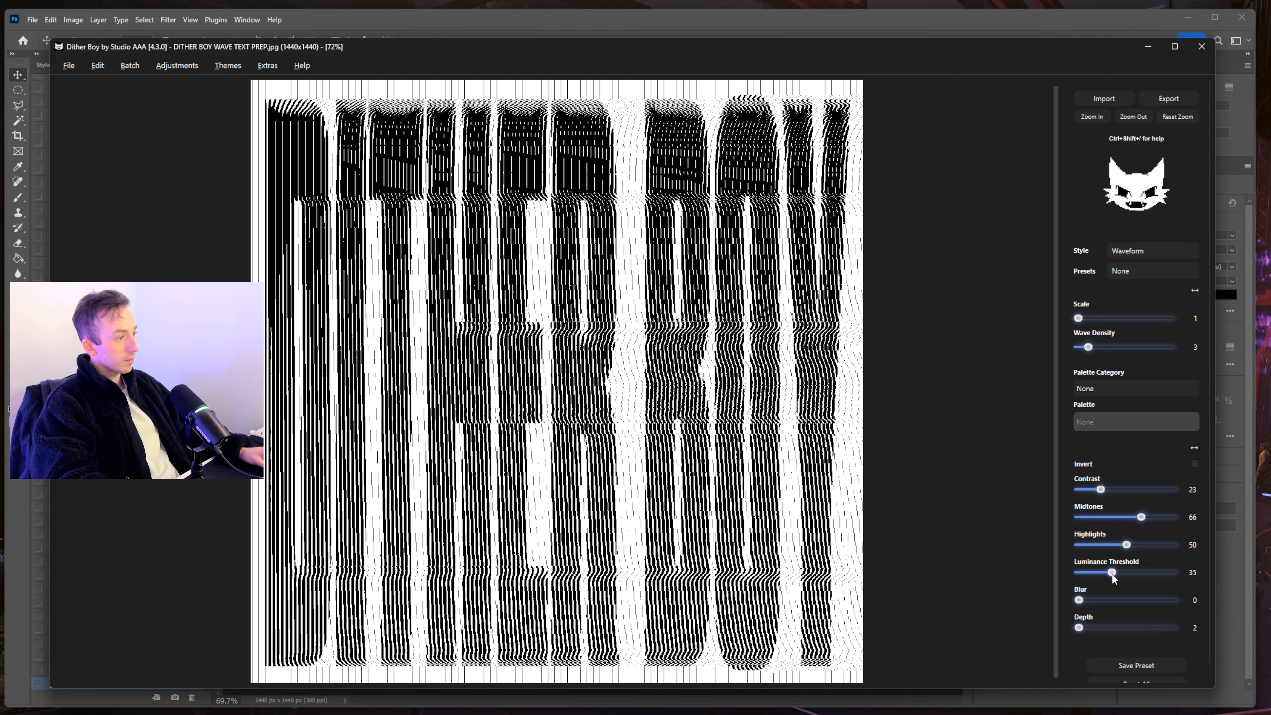
left_click_drag(1111, 573, 1090, 572)
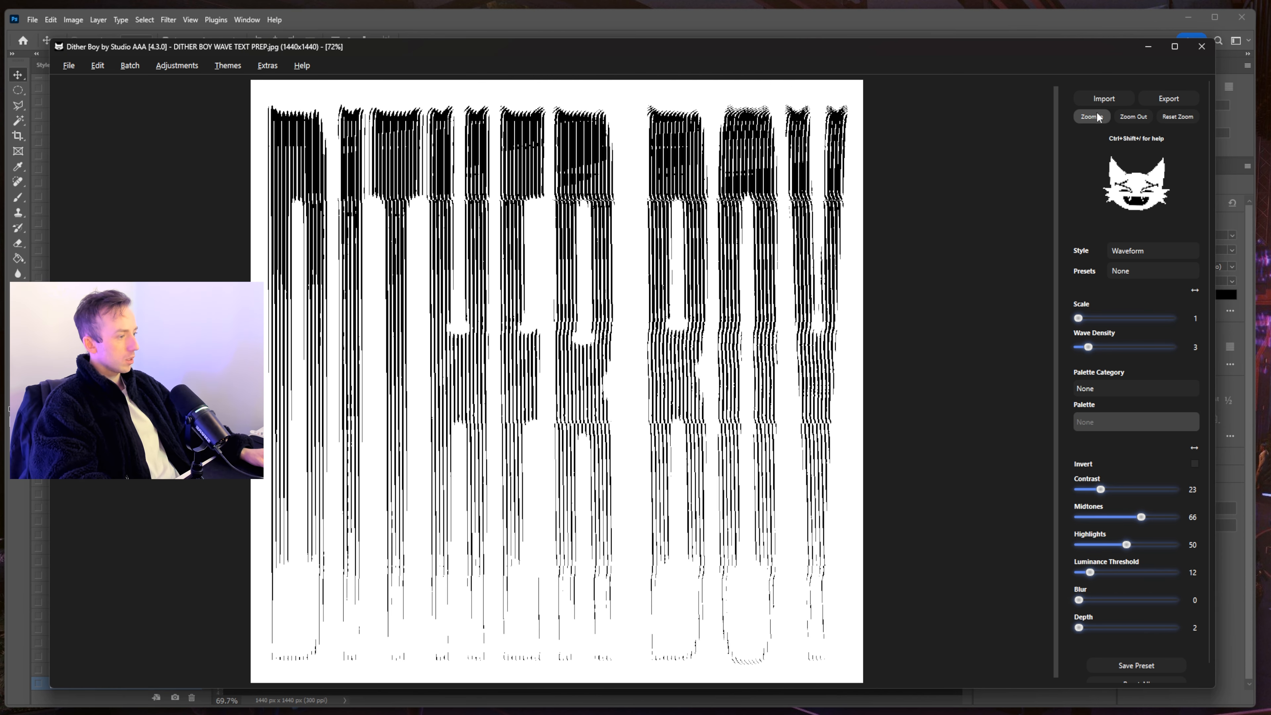
left_click(1091, 117)
scroll(507, 391, "down", 5)
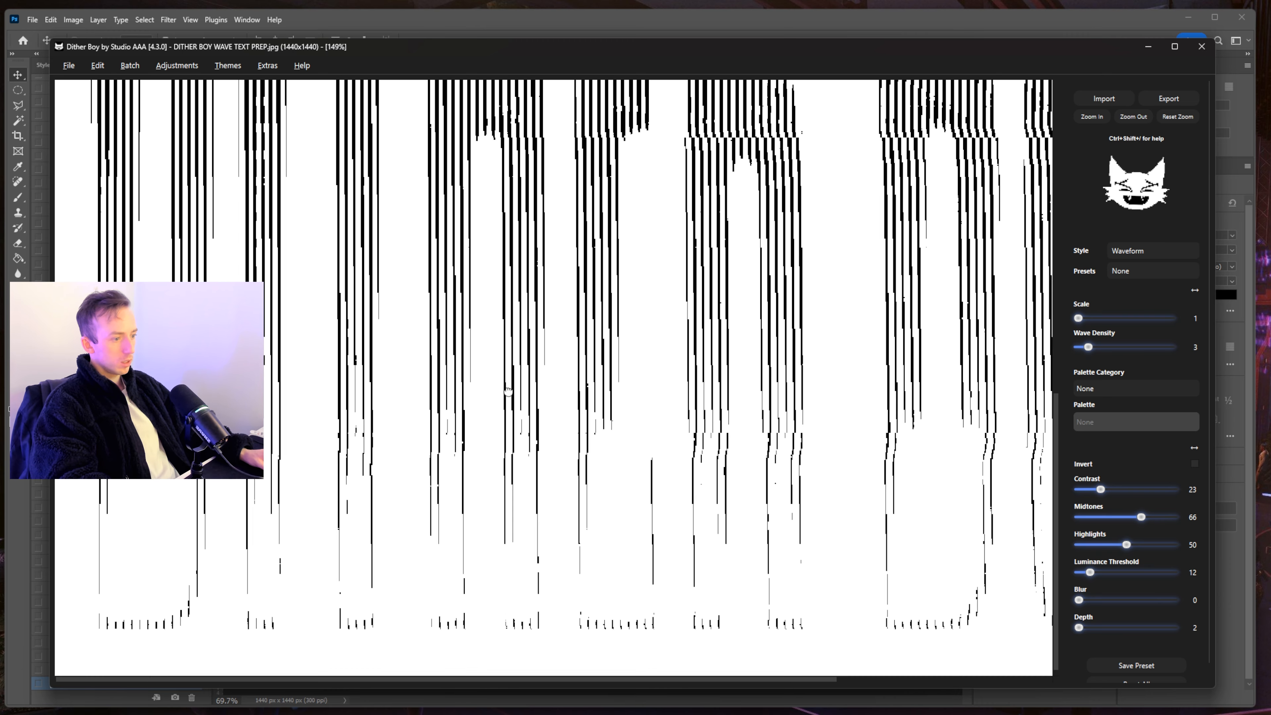
scroll(508, 392, "down", 1)
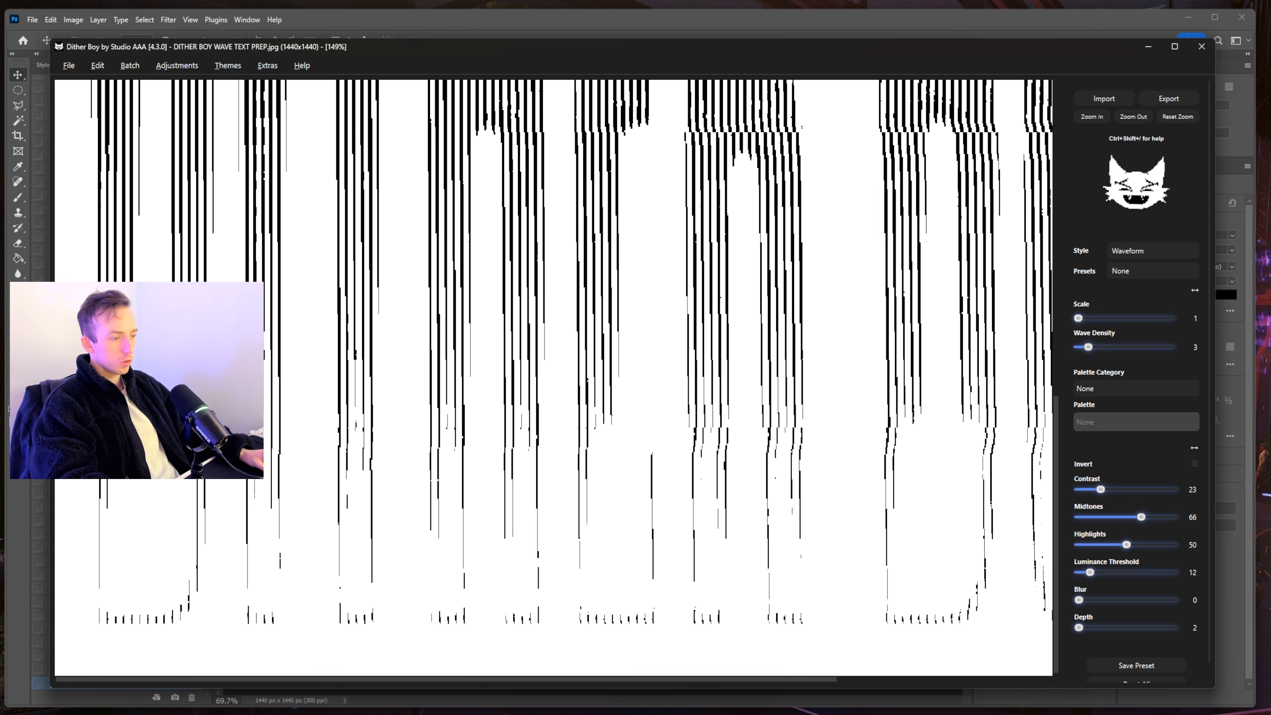
scroll(1020, 303, "up", 6)
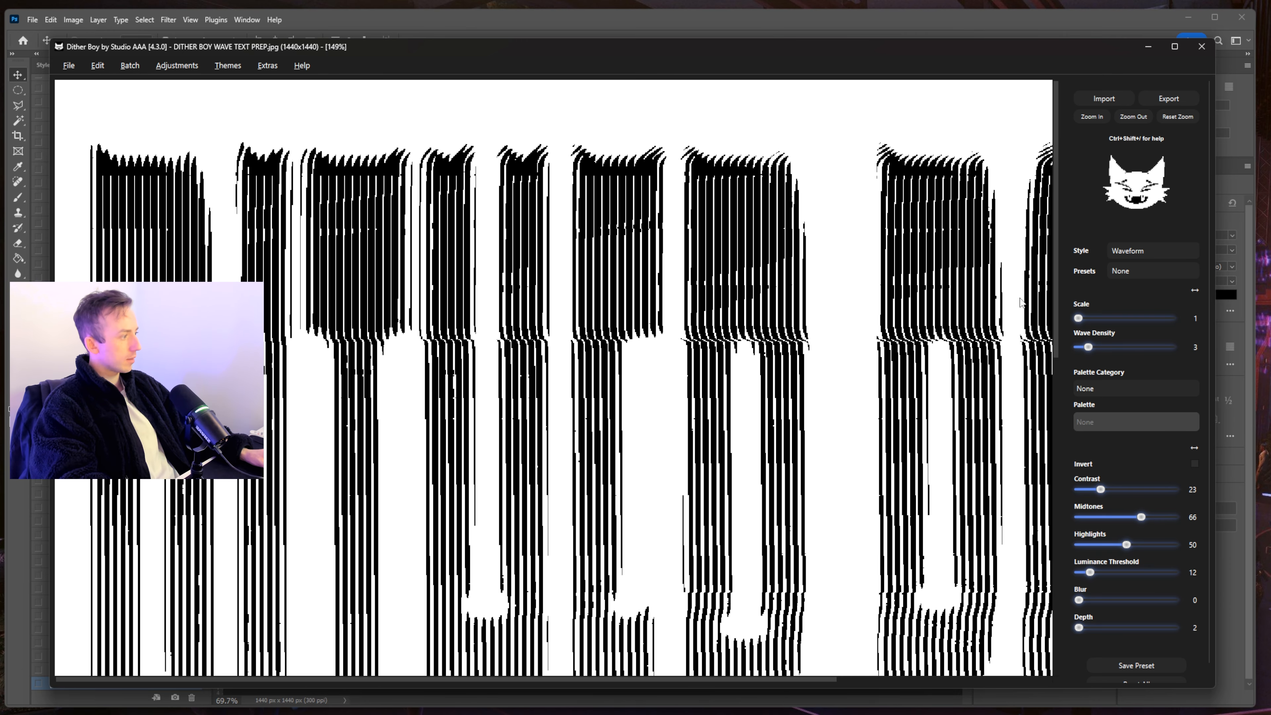
key("ctrl+0")
left_click(69, 66)
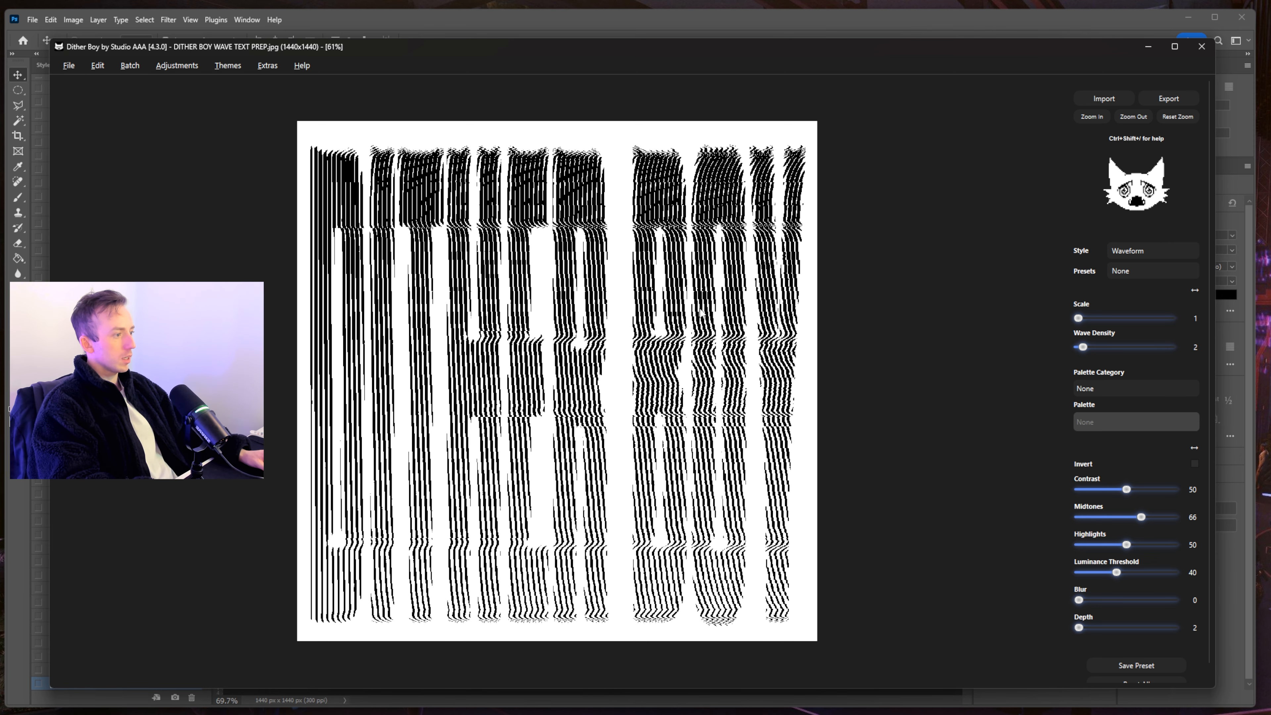
- Set Contrast to 18, Luminance Threshold to 39 and Blur to 12, checking up close
left_click_drag(1126, 489, 1094, 490)
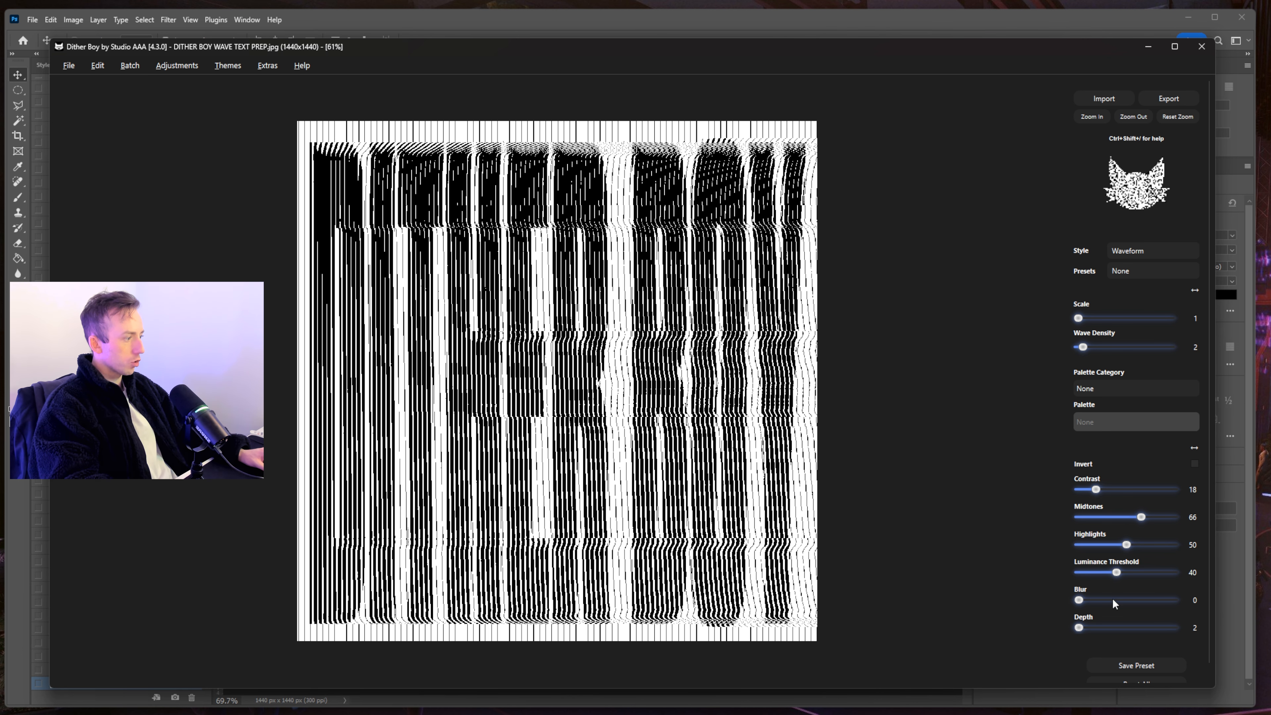
left_click_drag(1115, 575, 1117, 574)
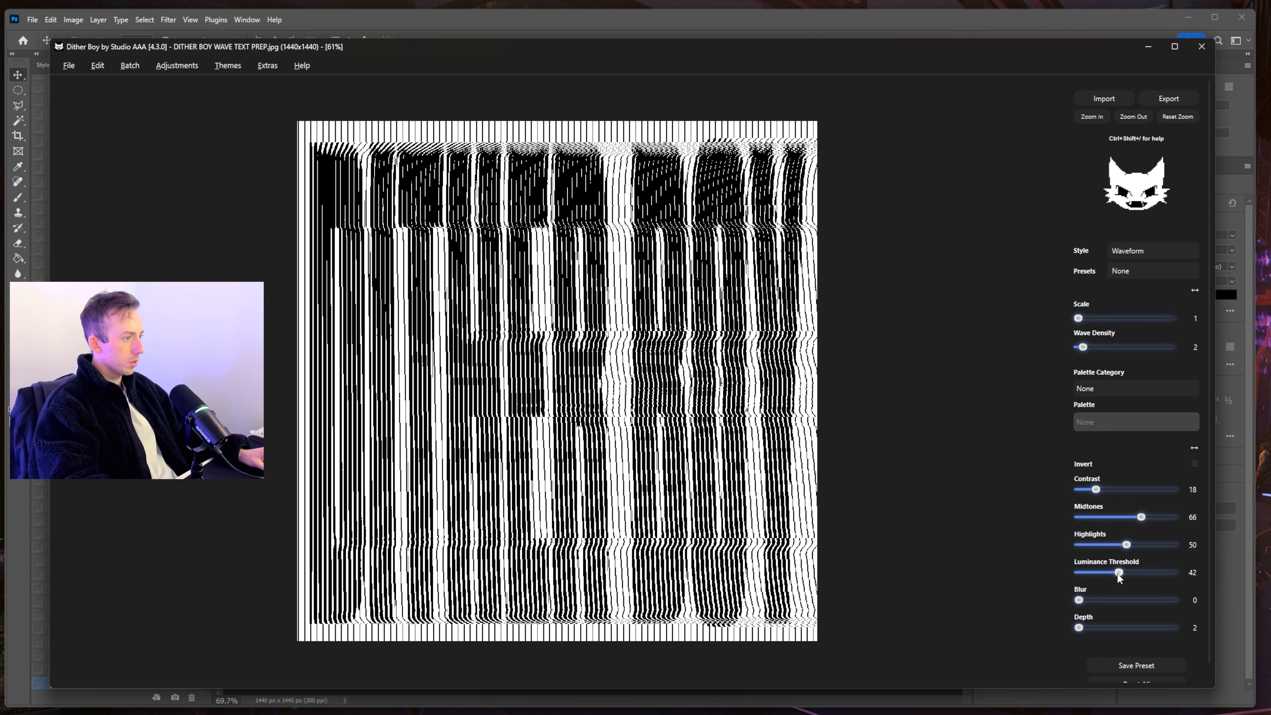
left_click_drag(1113, 572, 1112, 573)
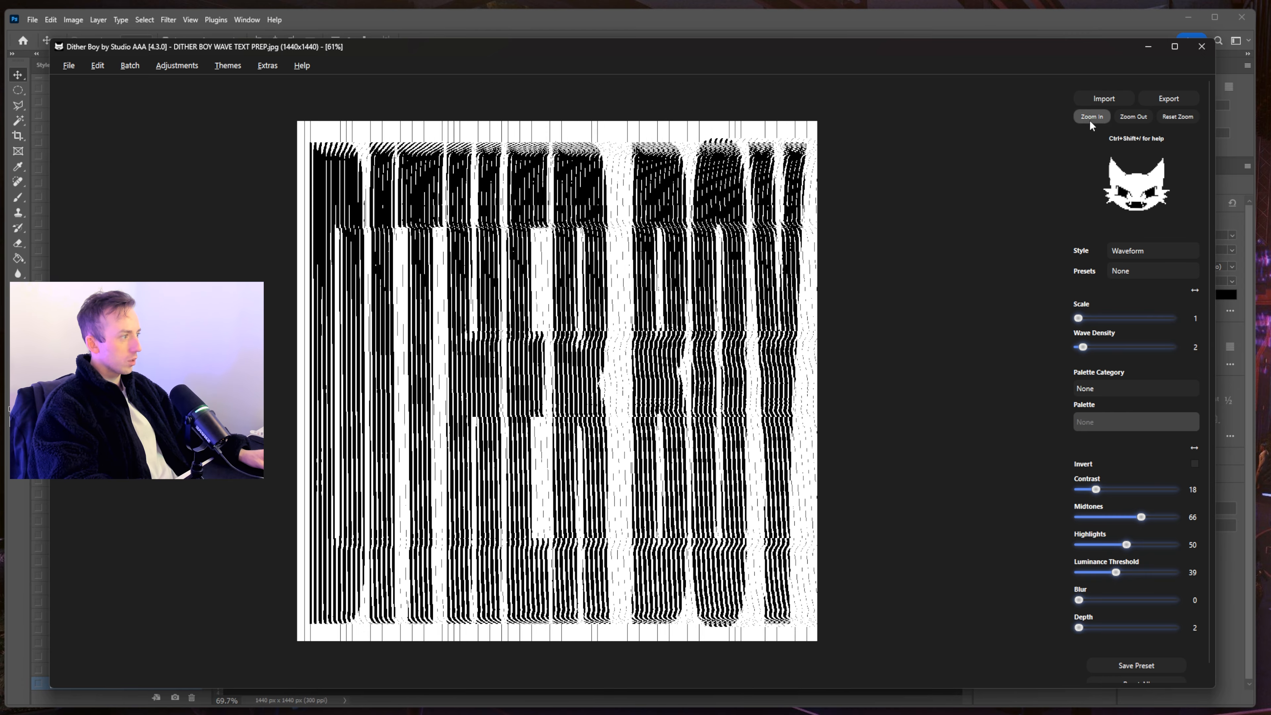
left_click(1091, 118)
left_click(1091, 118)
left_click(1091, 118)
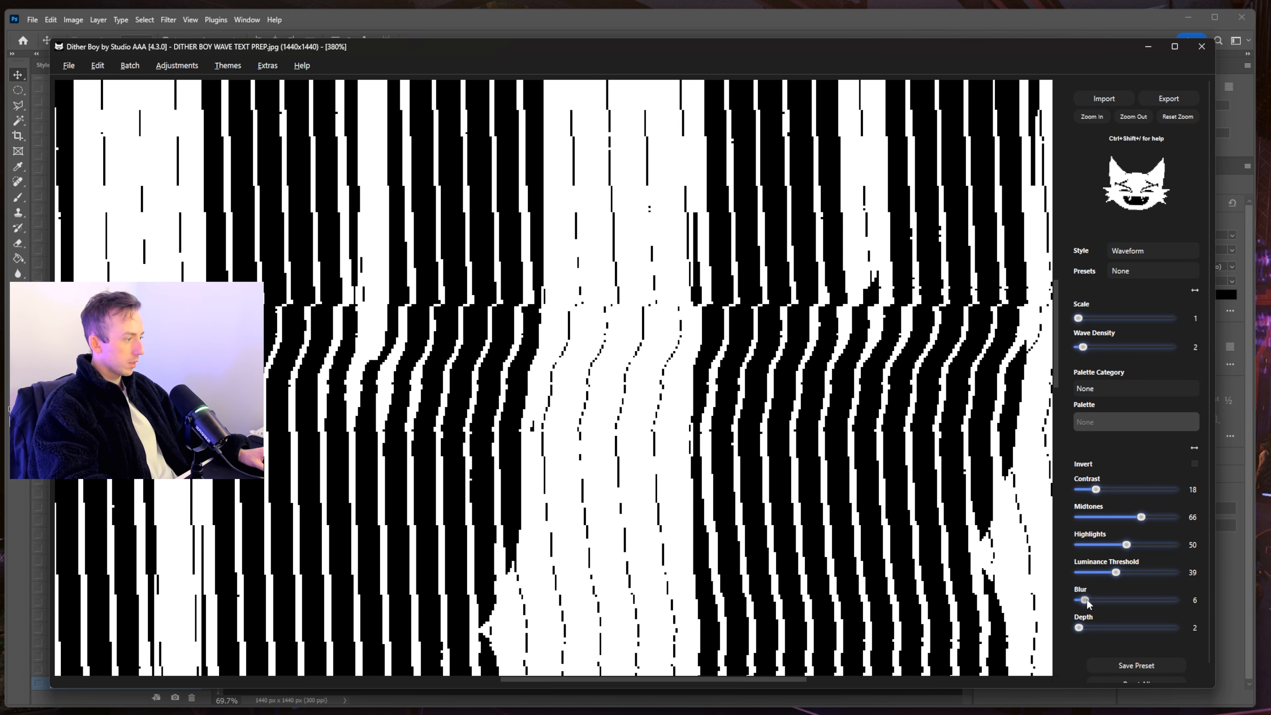
left_click_drag(1086, 600, 1093, 599)
left_click(1177, 116)
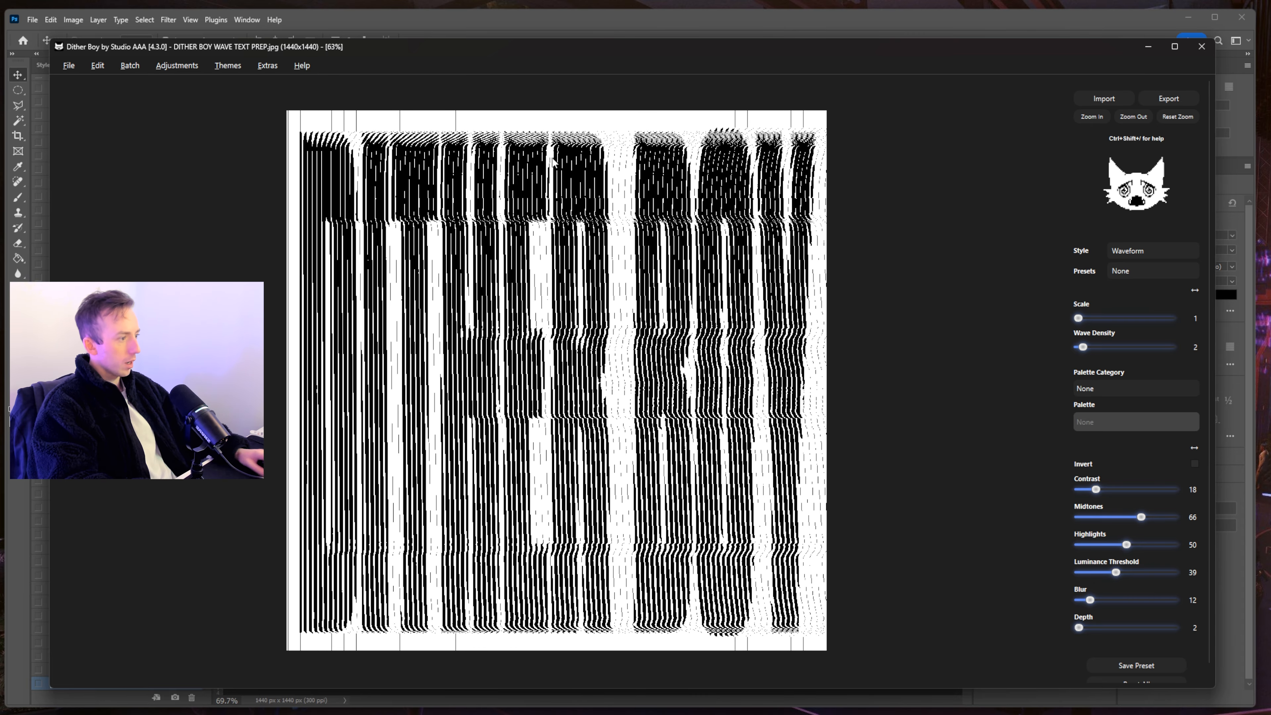
- Switch to Waveform Alt with Contrast, Midtones and Threshold at 50, Blur 0, Modulation Blend 16
left_click(1189, 250)
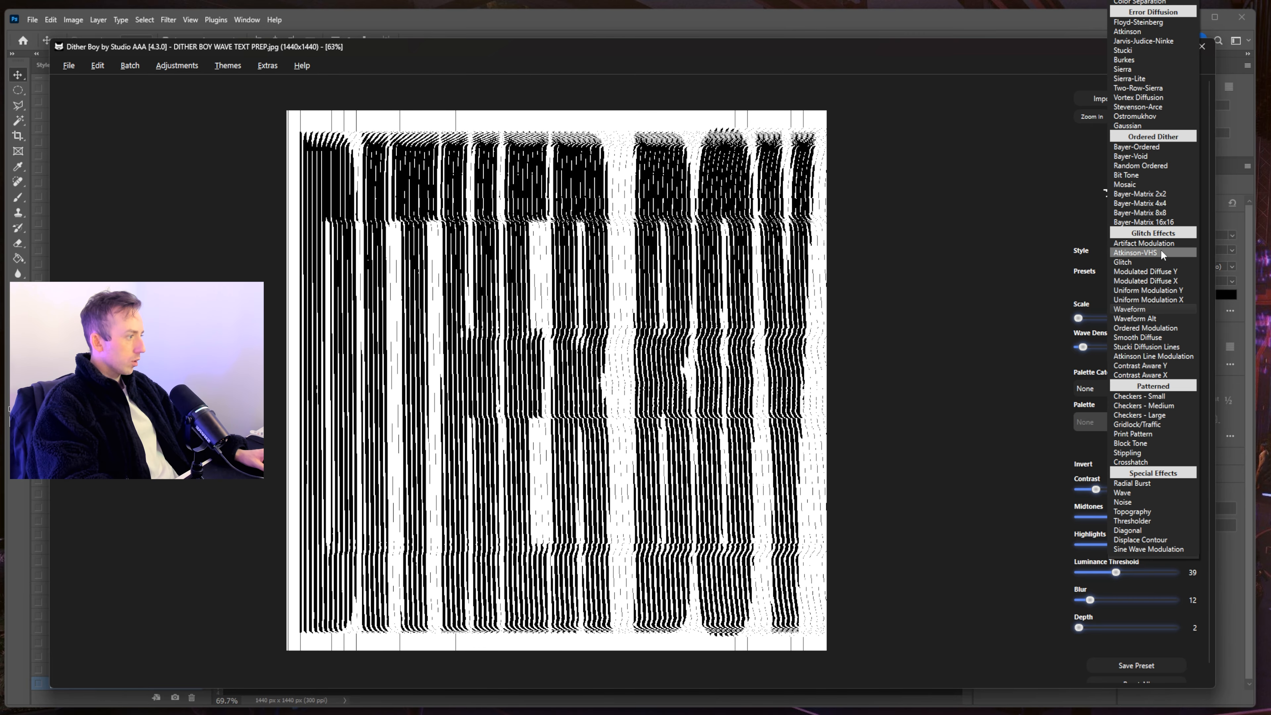
left_click(1155, 319)
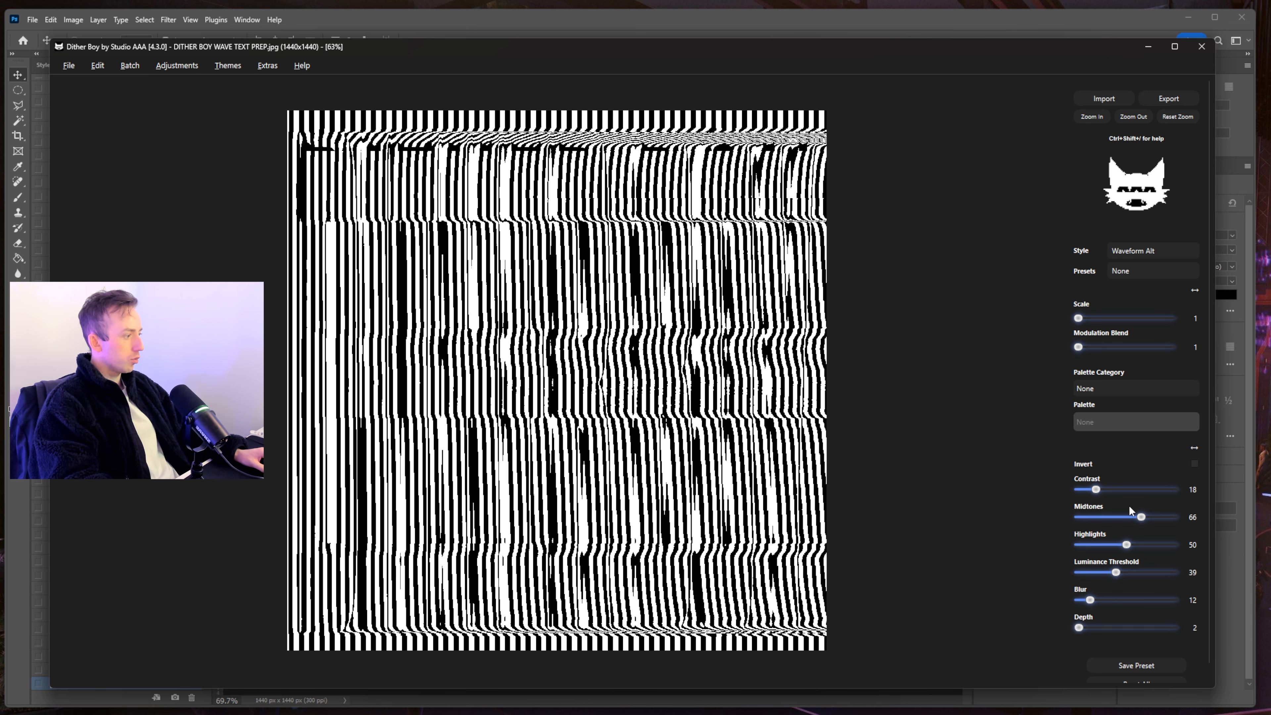
left_click_drag(1141, 517, 1126, 555)
left_click_drag(1100, 496, 994, 591)
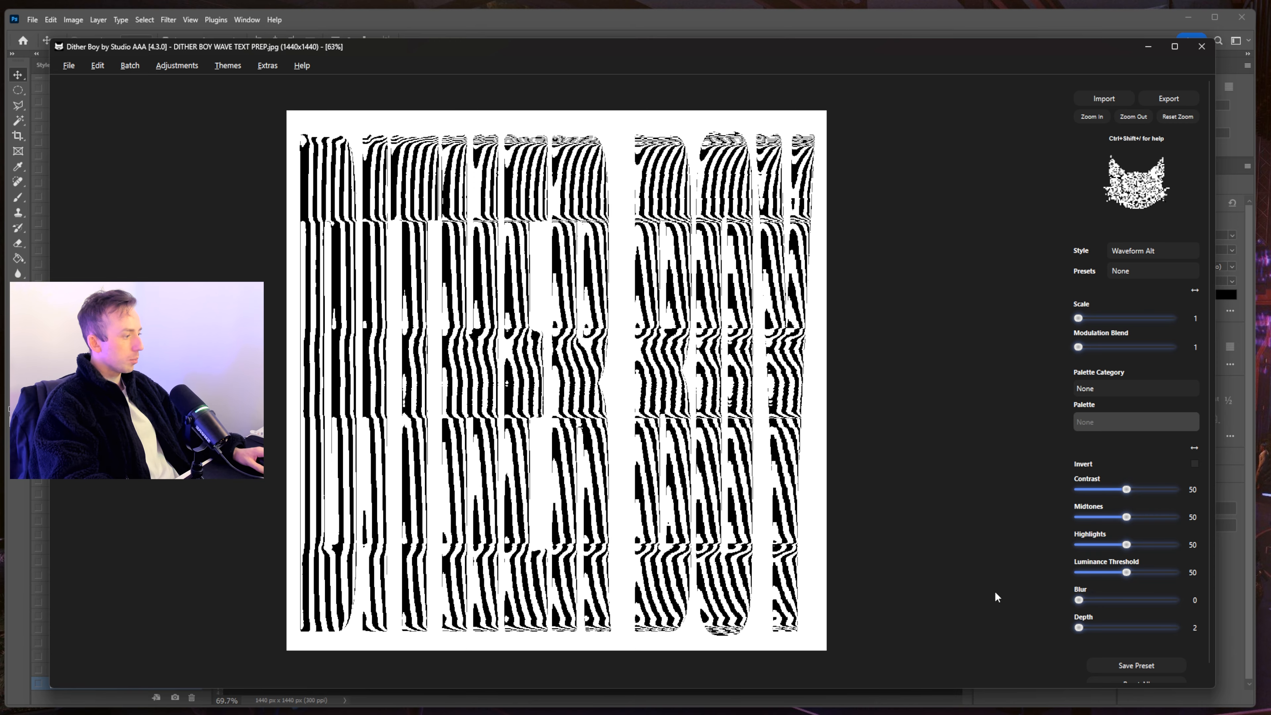
left_click(1089, 345)
left_click_drag(1089, 346, 1152, 347)
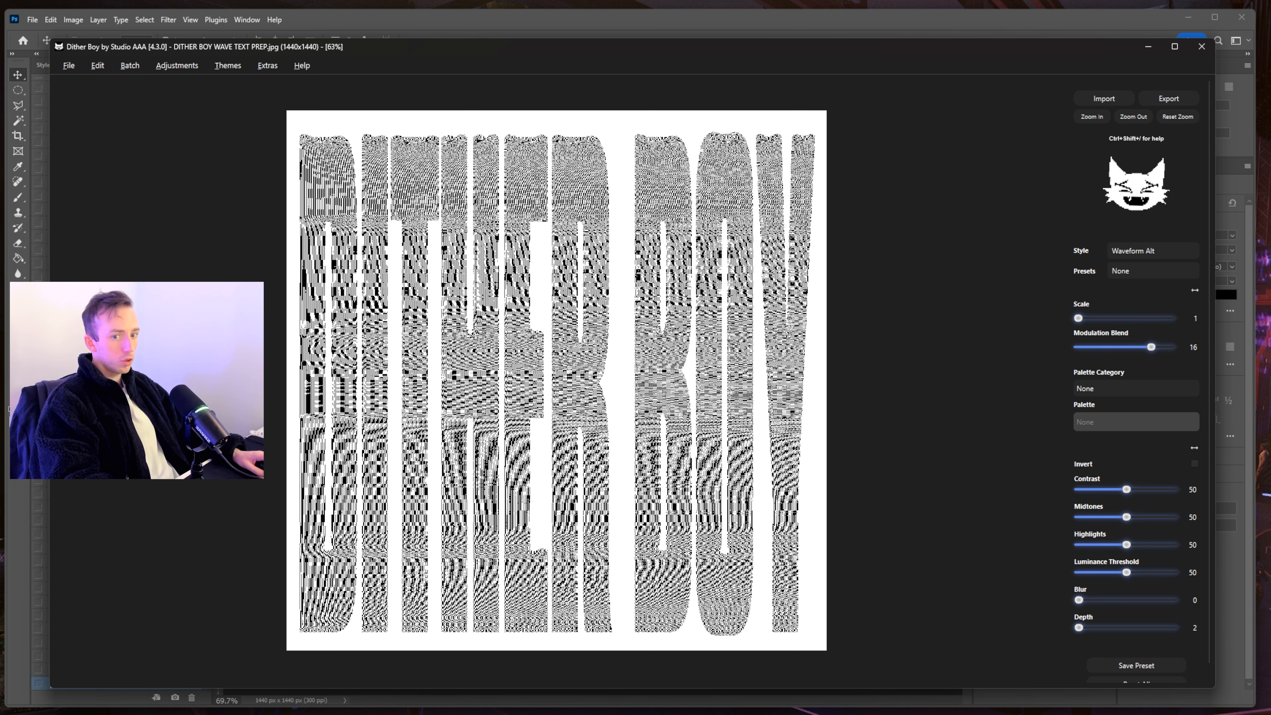
- Magnify the Waveform Alt preview down to individual pixels, then close Dither Boy with Escape
left_click(1095, 115)
left_click(1133, 118)
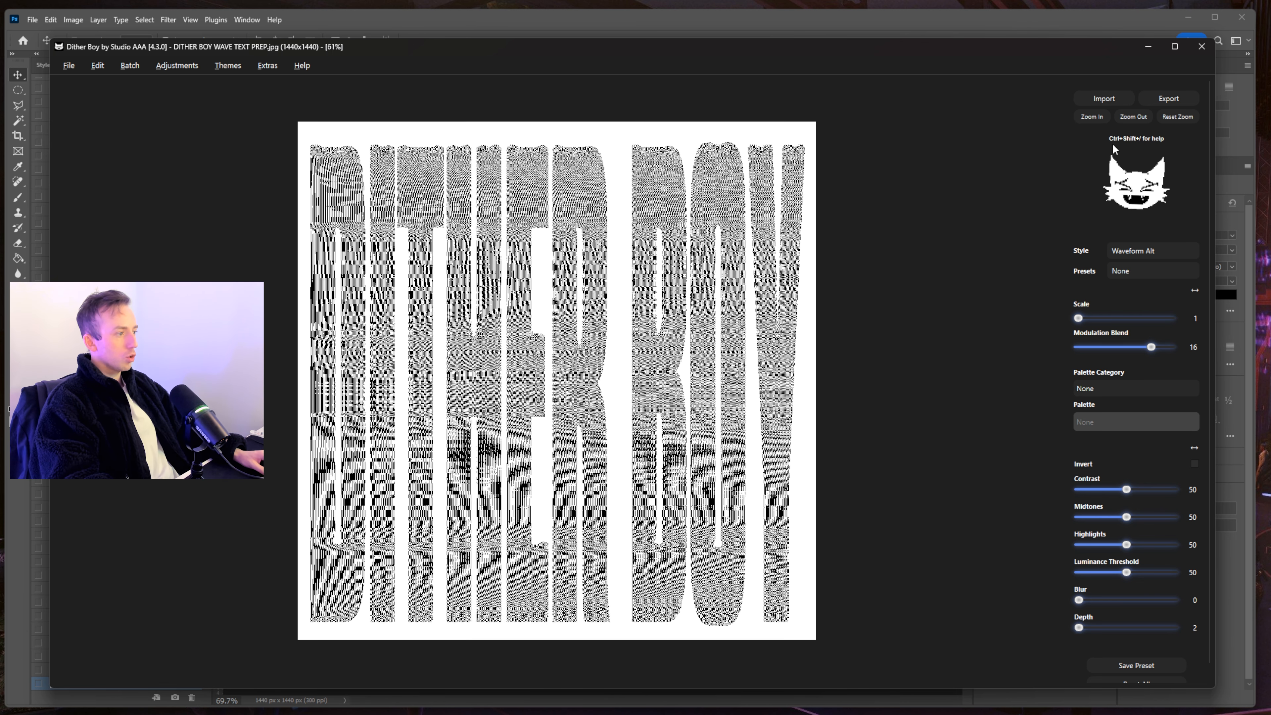
left_click(1087, 119)
left_click(1087, 119)
left_click(1087, 119)
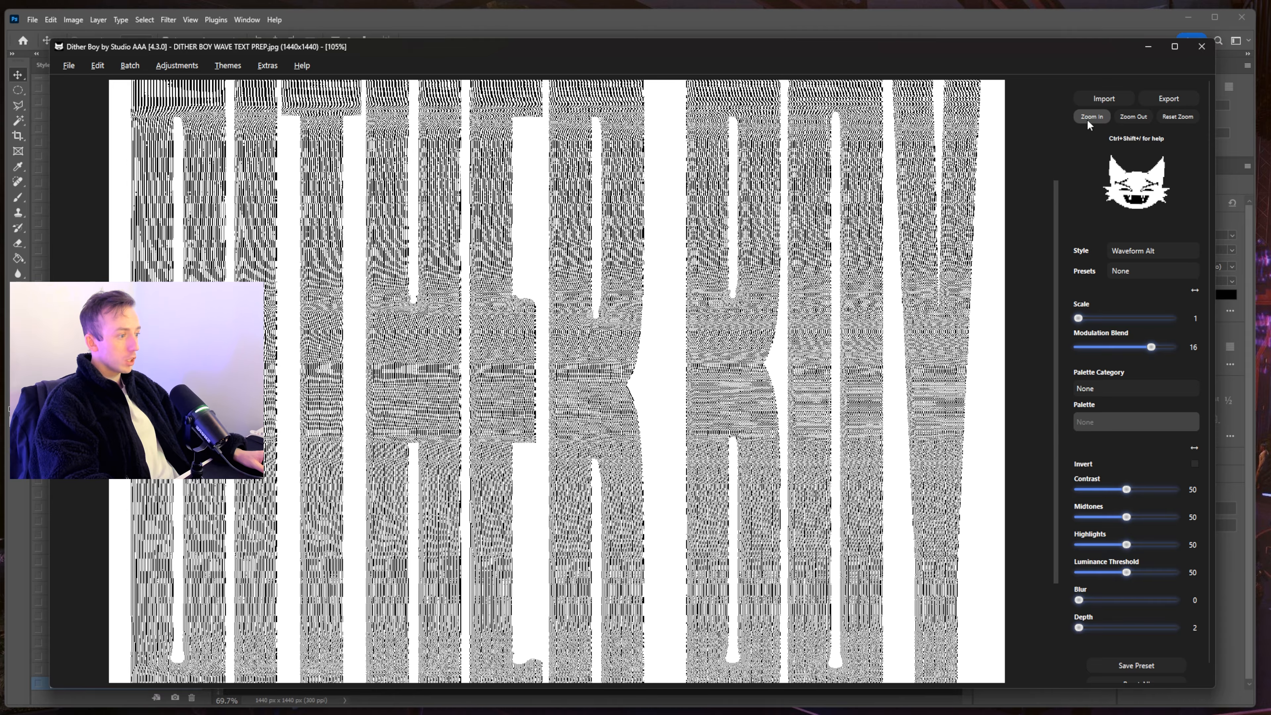
left_click(1087, 119)
left_click(1087, 119)
left_click(1087, 119)
left_click(1087, 119)
left_click(1087, 119)
left_click(1090, 118)
left_click(1093, 118)
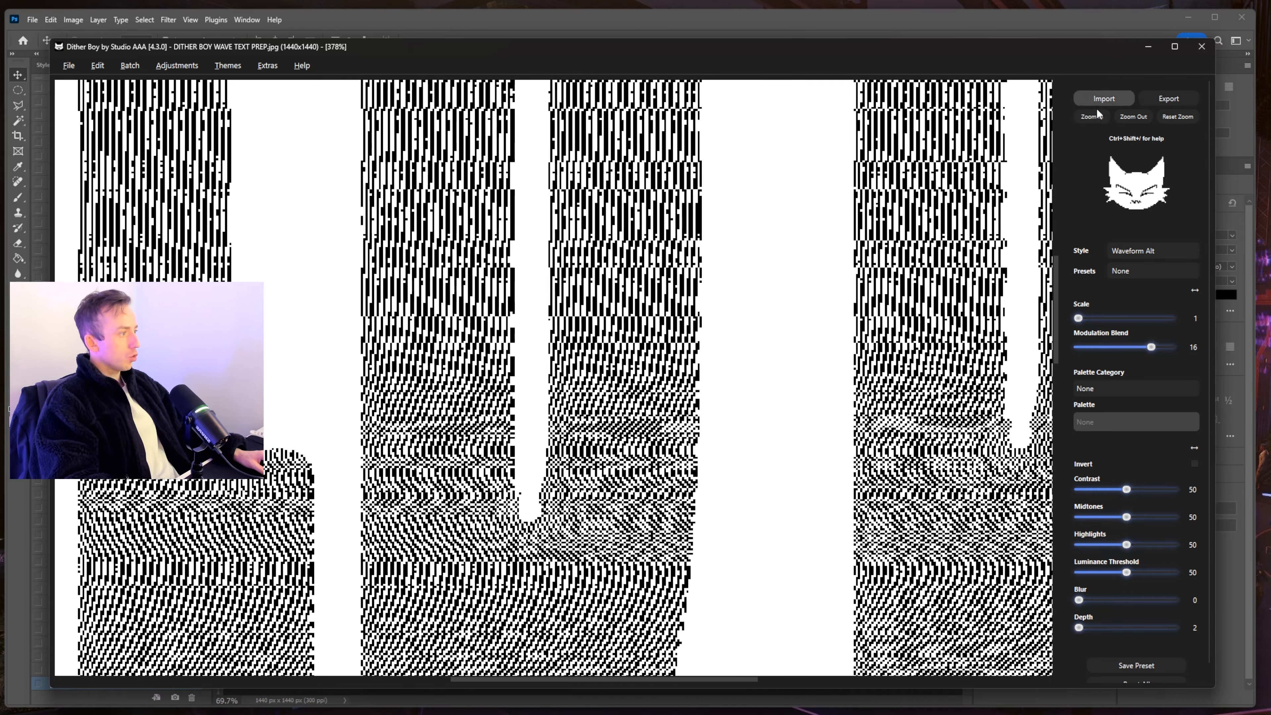
left_click(1097, 117)
left_click(1097, 117)
left_click(1097, 117)
left_click(1097, 117)
left_click(1097, 117)
scroll(488, 453, "right", 3)
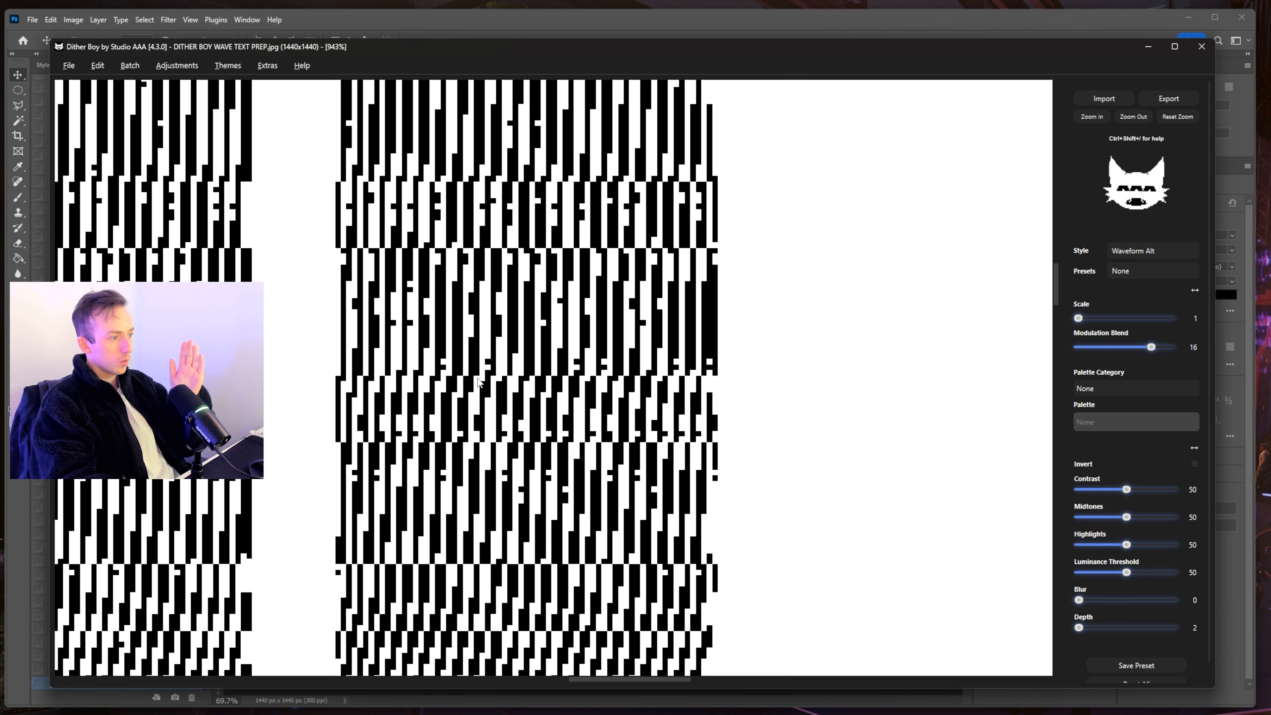
key("Escape")
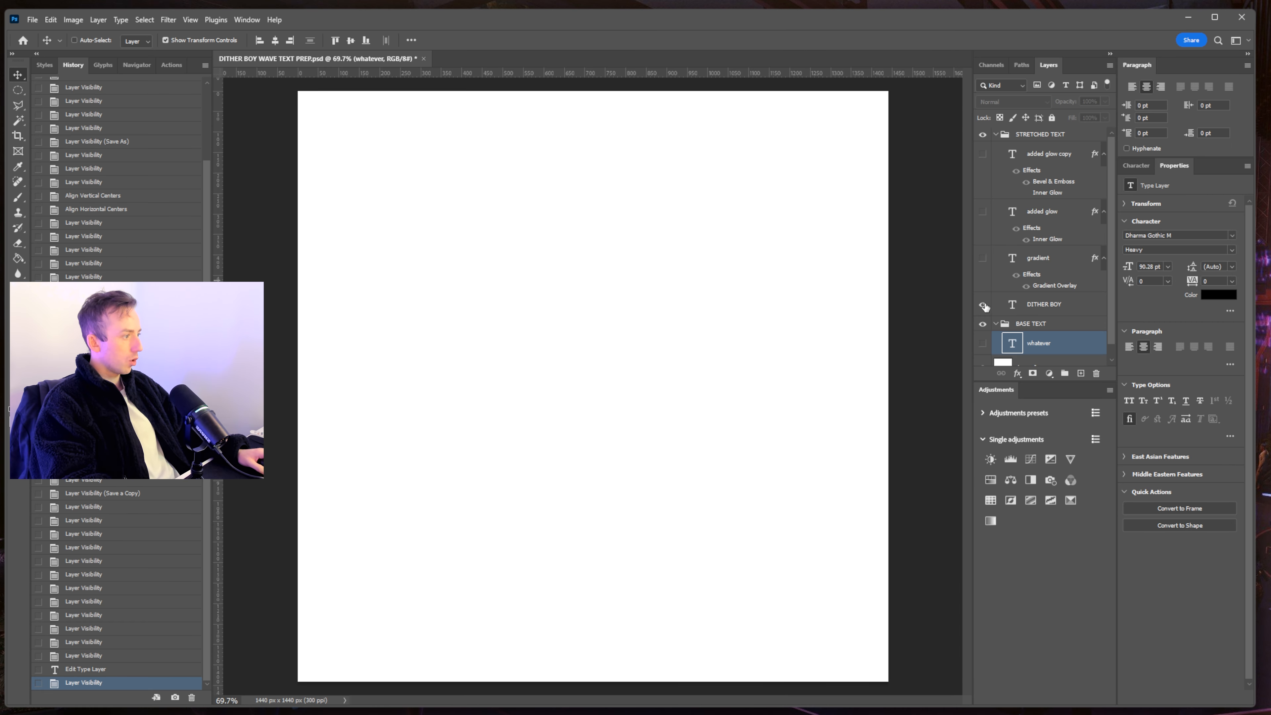
- Show the added glow copy layer, zoom the canvas out to the text, and return to Dither Boy
left_click(982, 152)
scroll(647, 312, "up", 15)
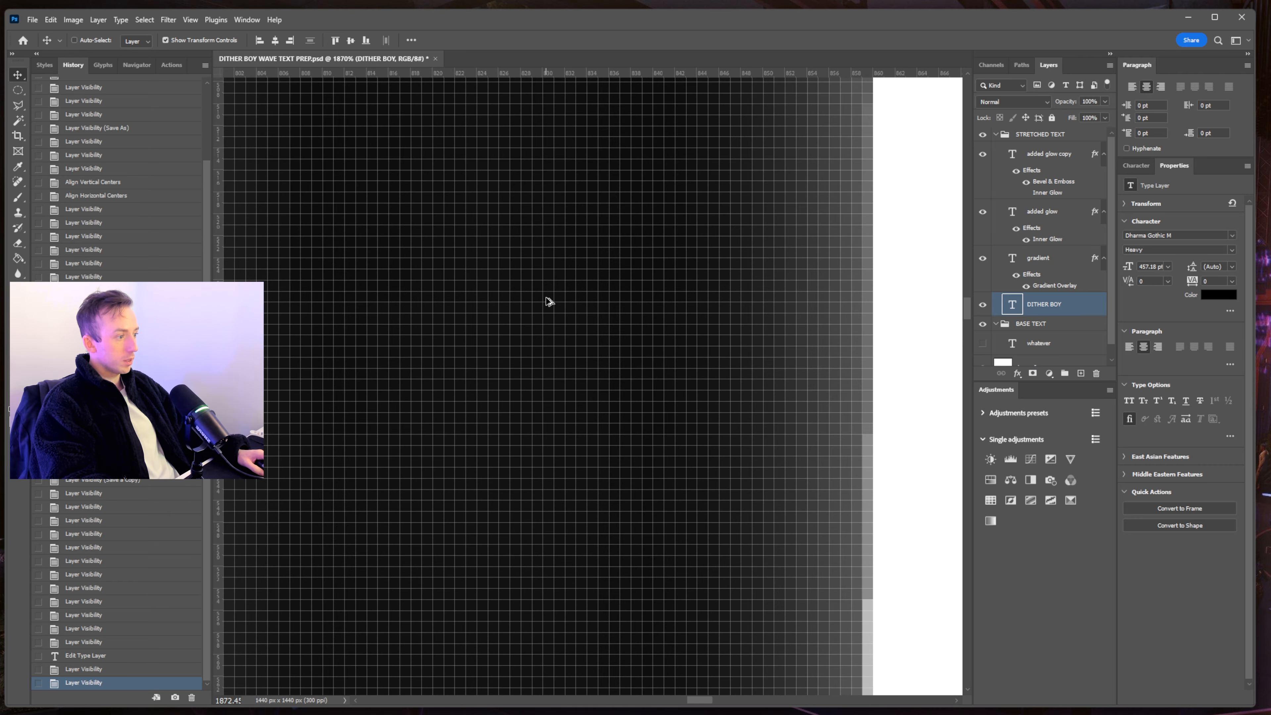
scroll(534, 300, "down", 3)
scroll(537, 302, "down", 5)
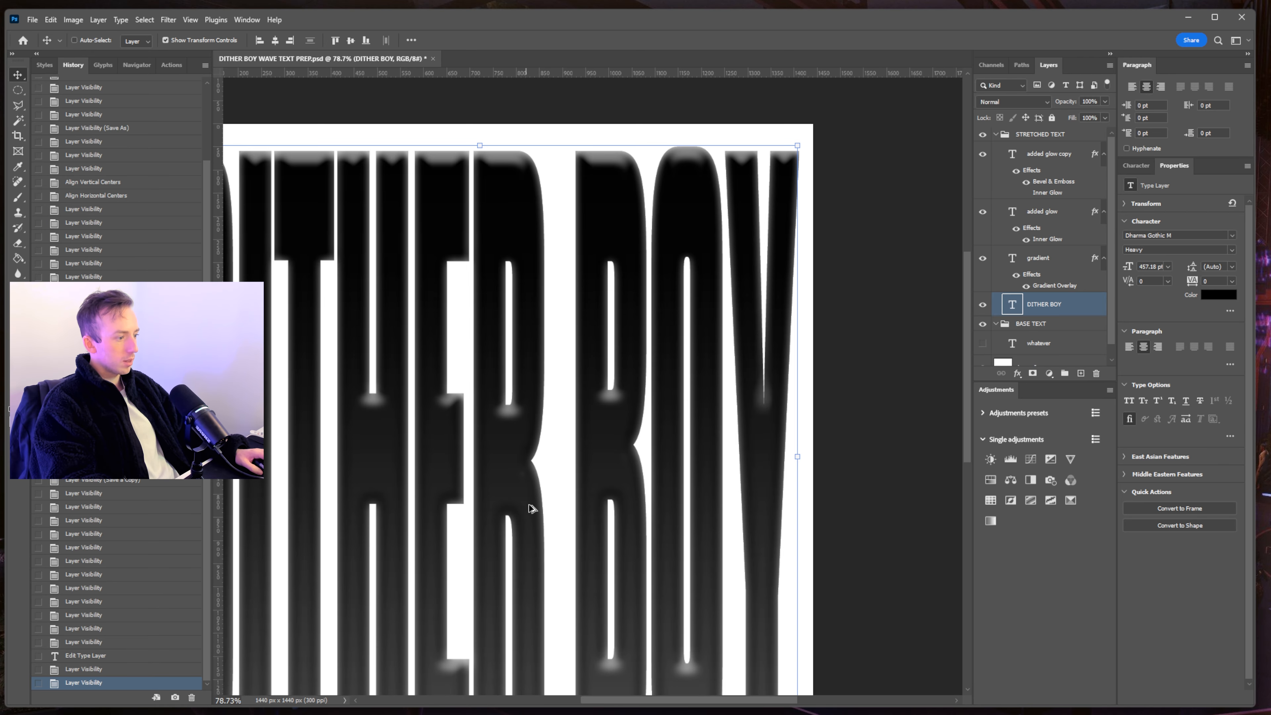
scroll(531, 505, "up", 8)
scroll(527, 534, "down", 10)
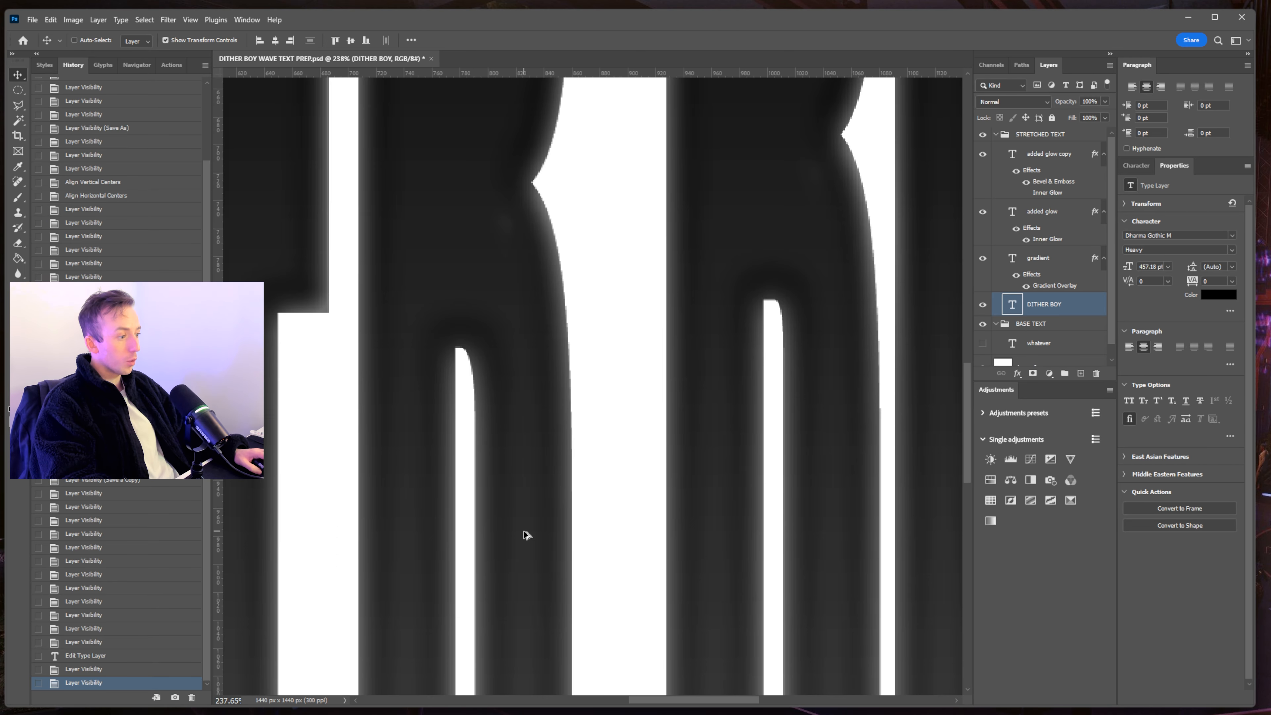
scroll(552, 626, "up", 2)
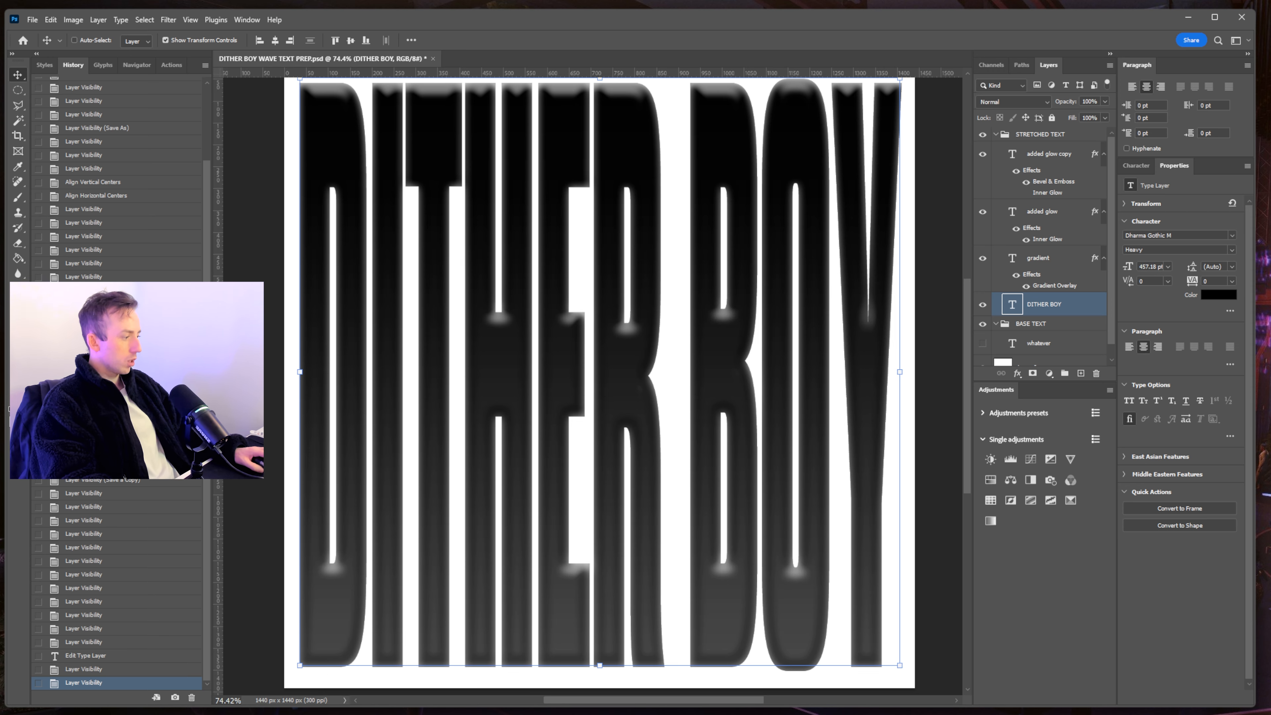
key("alt+Tab")
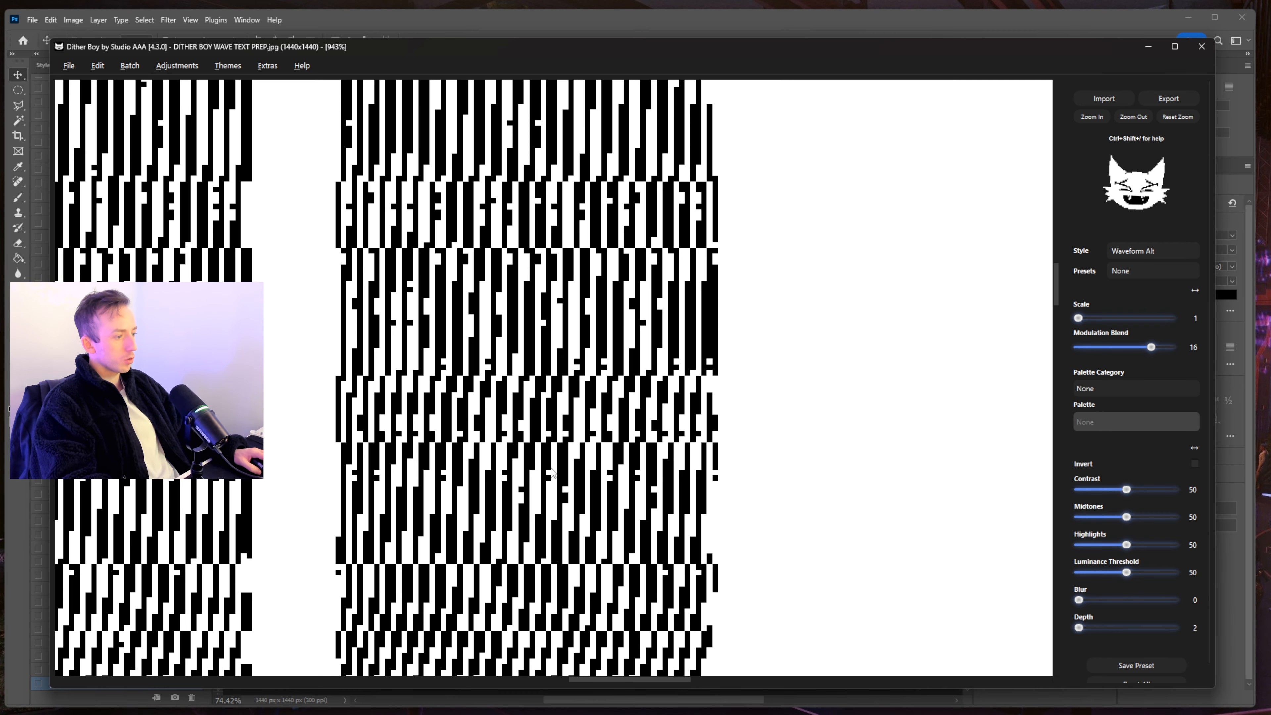
- Pan around the enlarged Waveform Alt dither, then zoom out until the whole image fits
left_click_drag(571, 507, 838, 286)
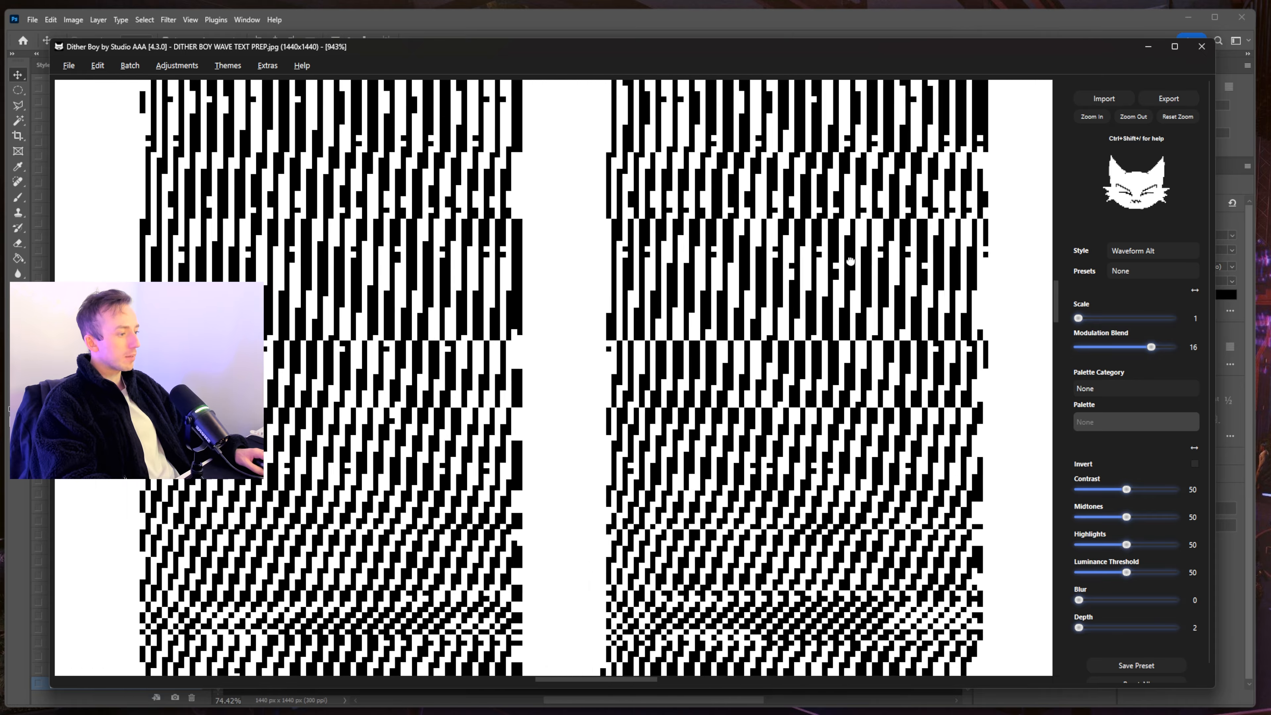
left_click_drag(400, 651, 604, 95)
left_click_drag(811, 493, 652, 195)
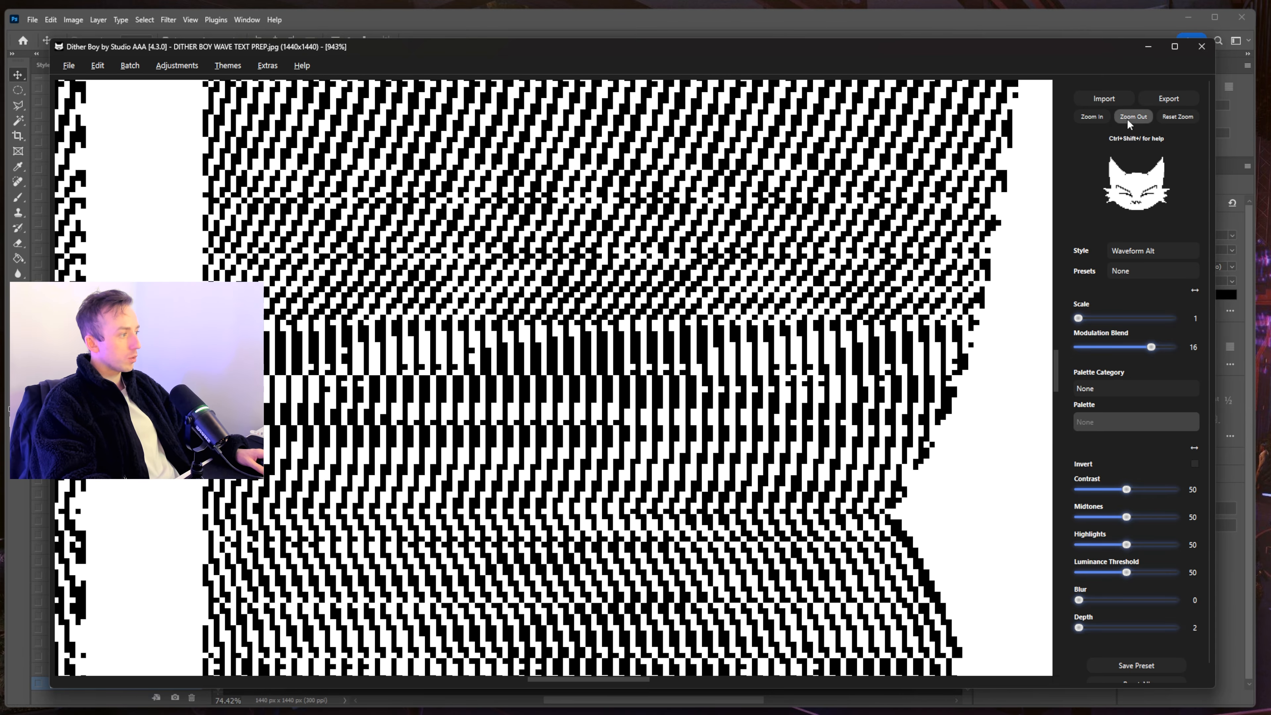
left_click(1127, 119)
left_click(1127, 119)
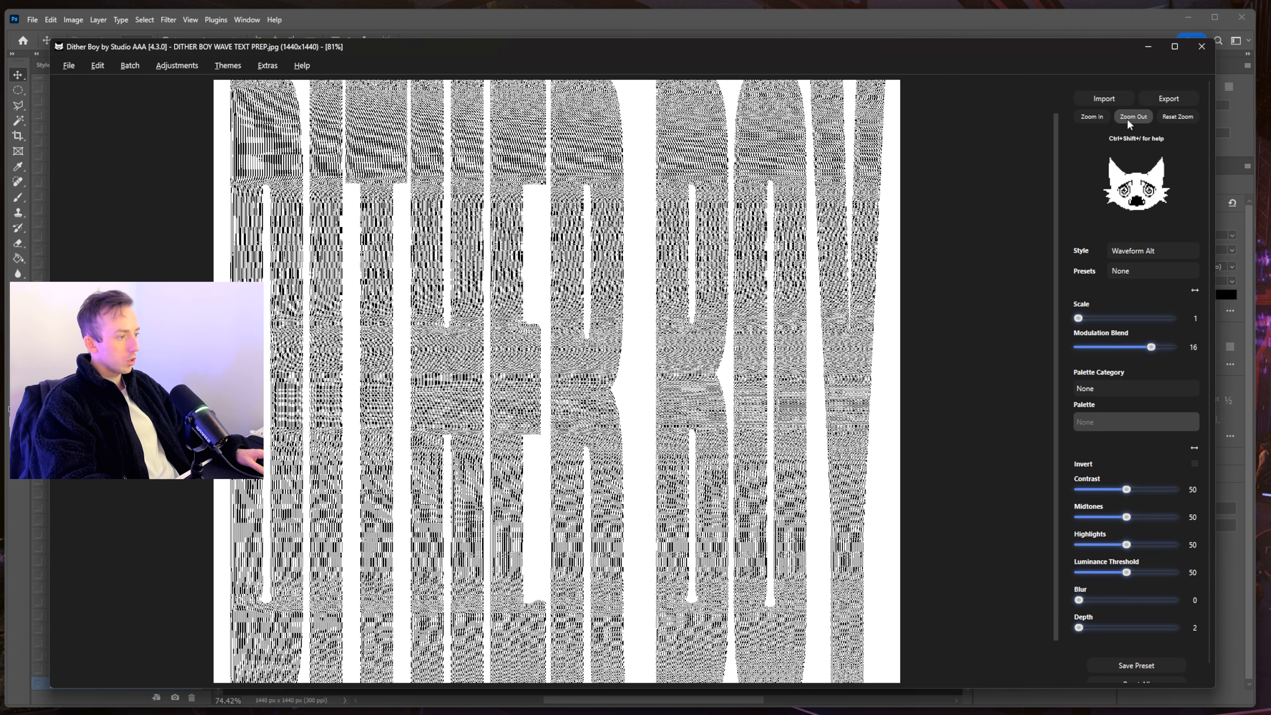
left_click(1126, 119)
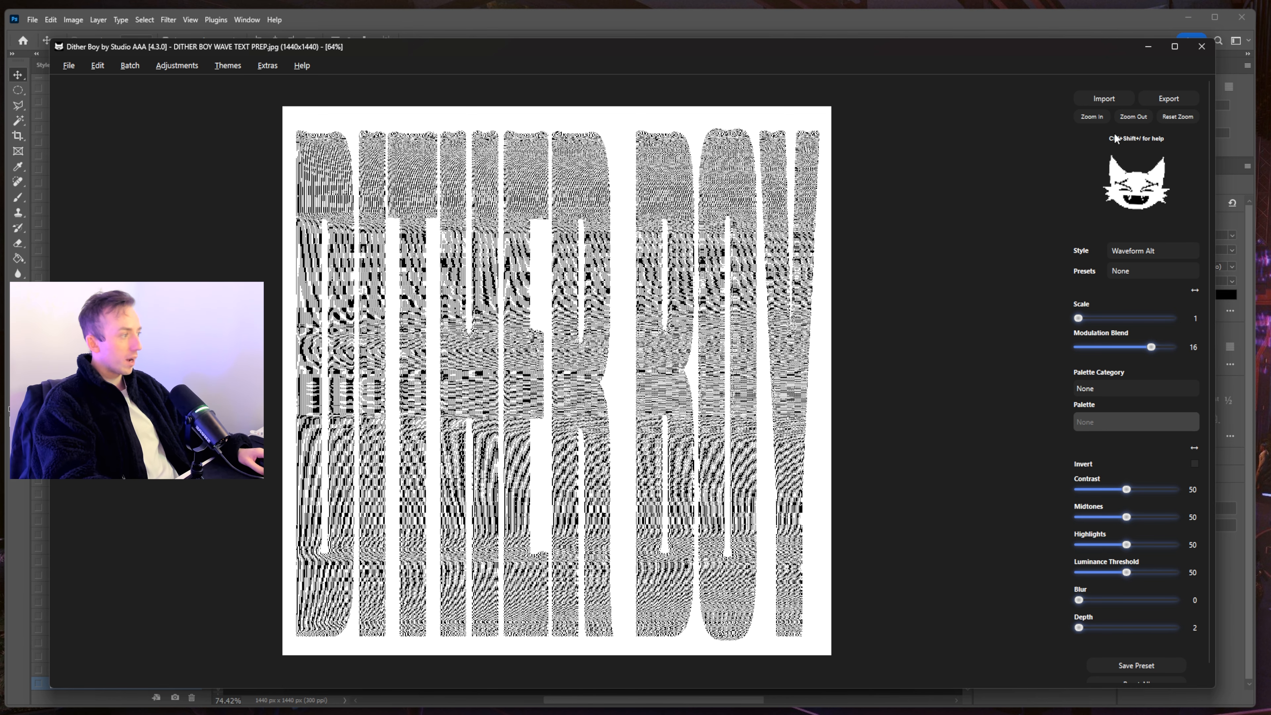
- Zoom in to check the dithered letters and try a higher Depth setting
left_click(1097, 116)
left_click(1097, 116)
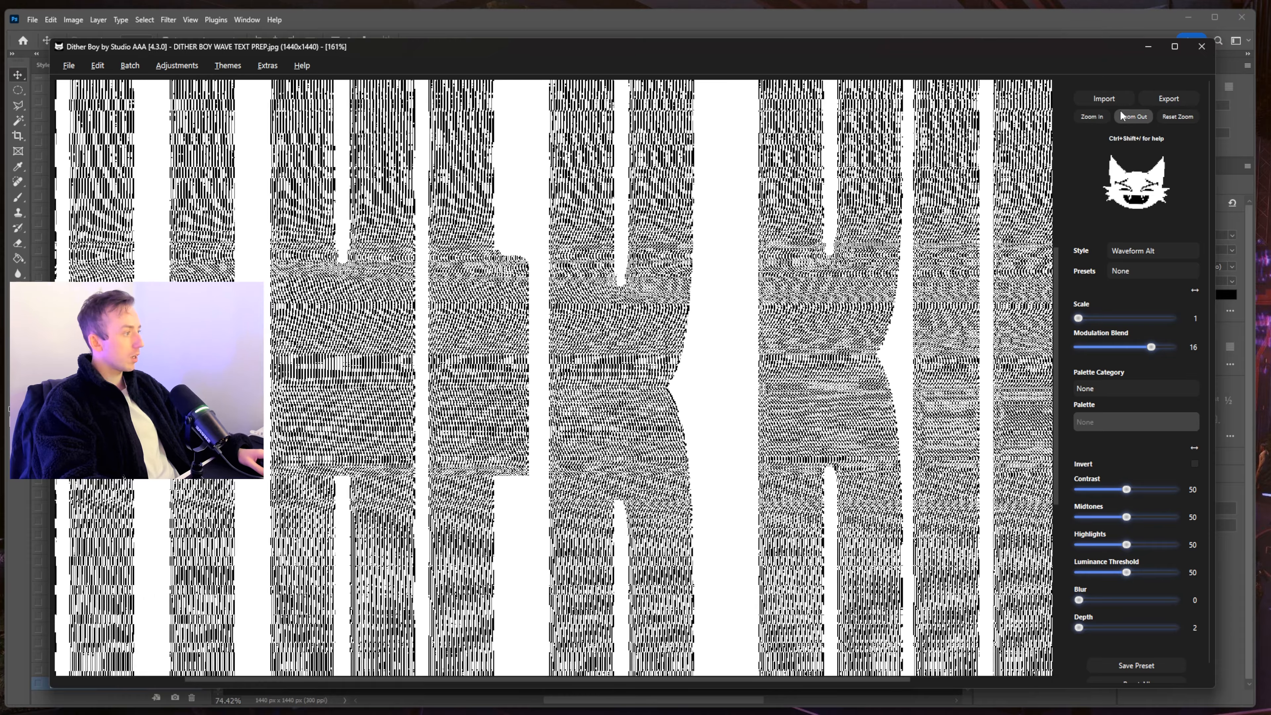
left_click(1124, 115)
left_click(1124, 116)
left_click_drag(1079, 628, 935, 632)
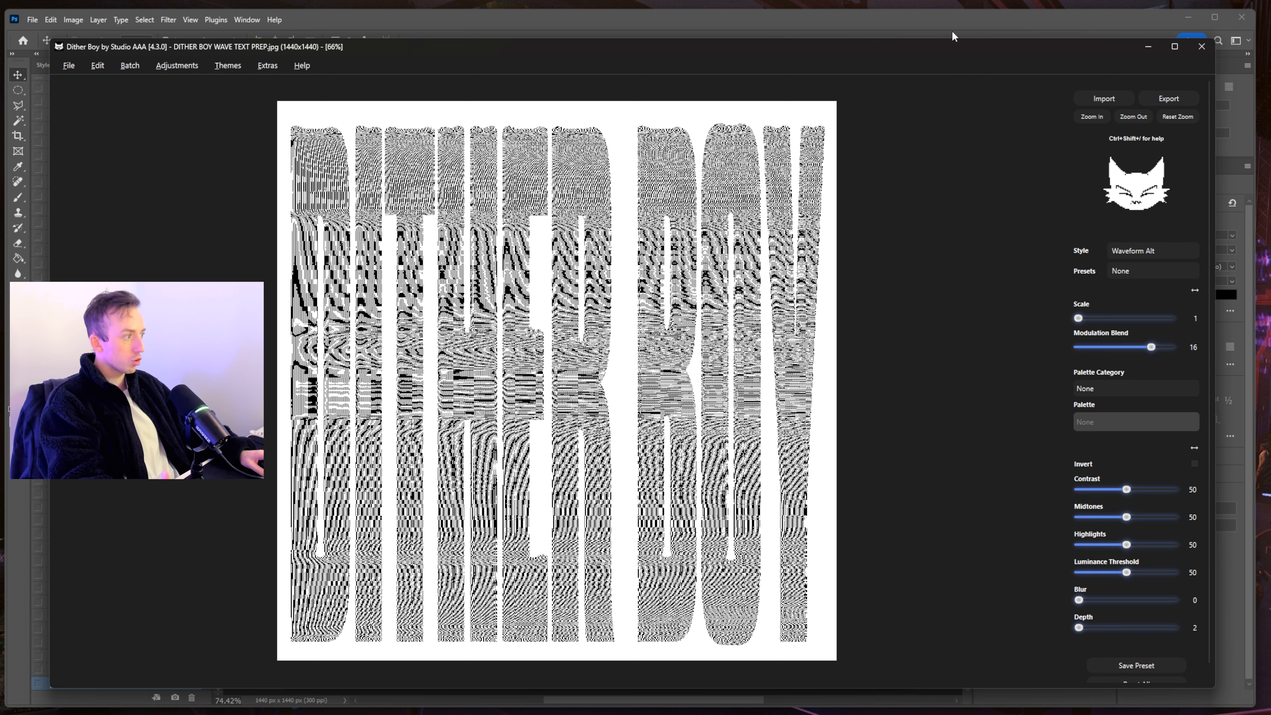
- Inspect the enlarged letters up close, then lower Modulation Blend to 6
double_click(1091, 115)
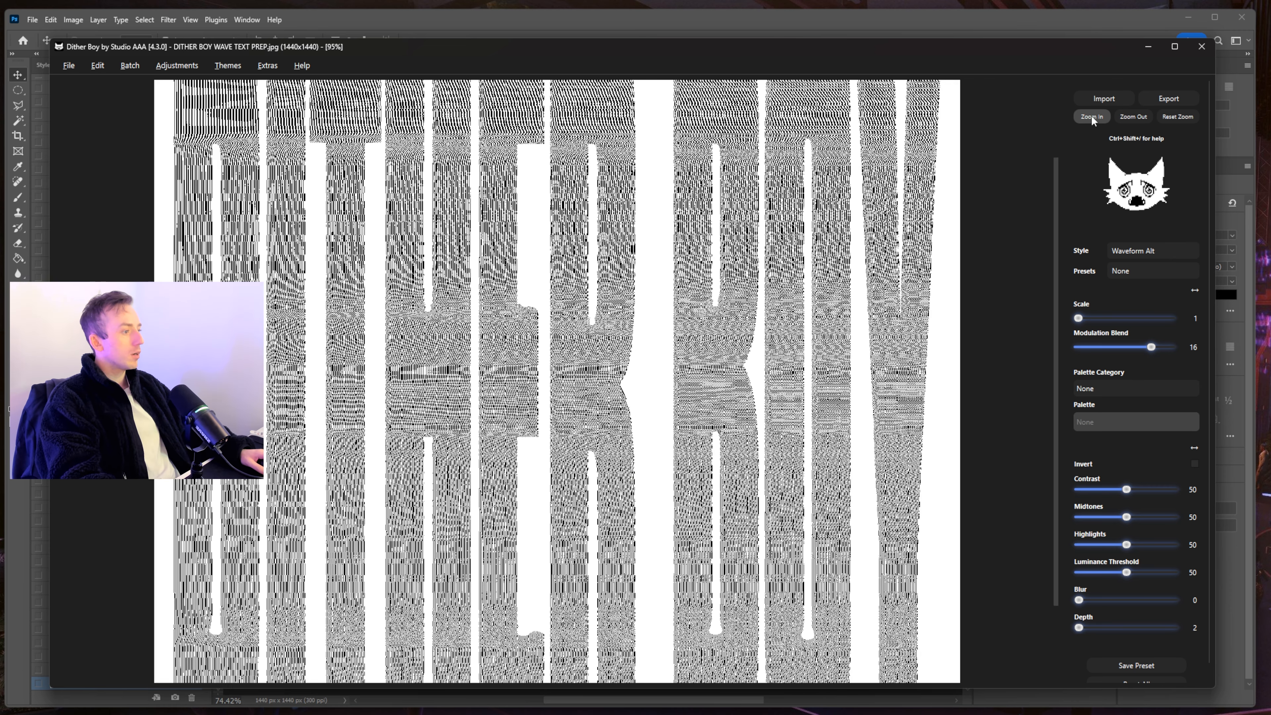
scroll(553, 378, "up", 8)
left_click_drag(554, 378, 893, 600)
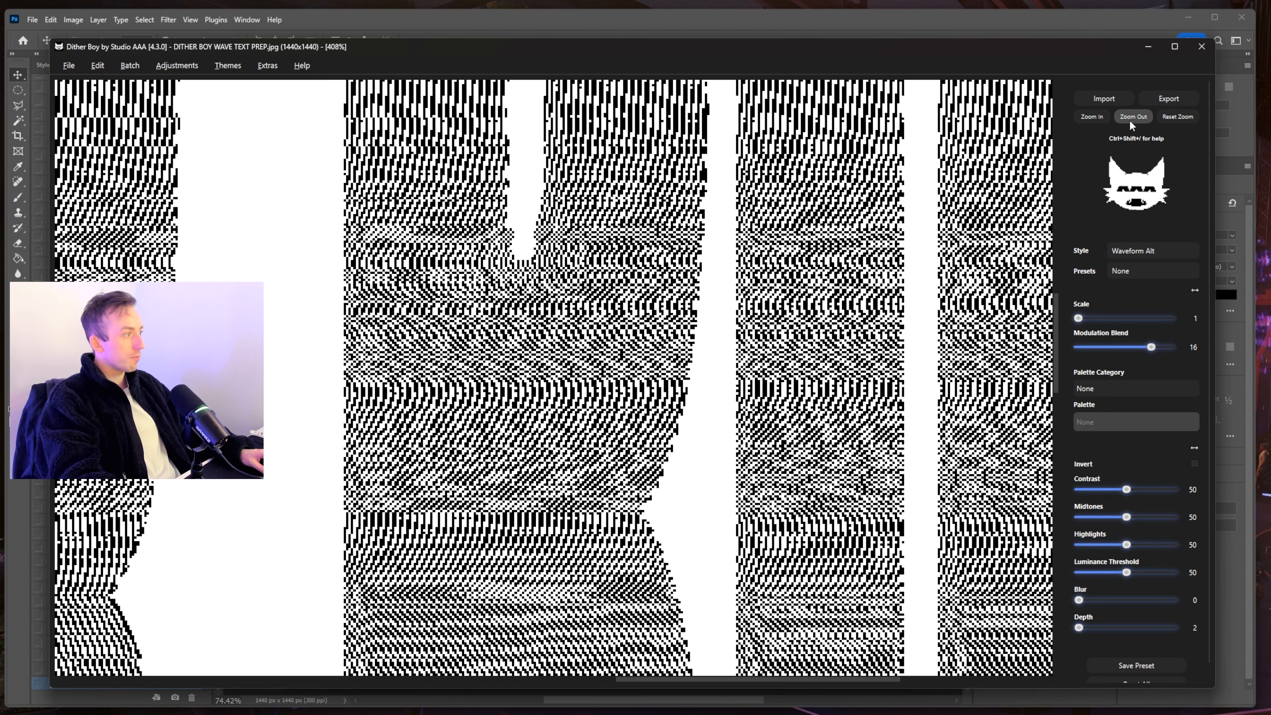
left_click(1131, 119)
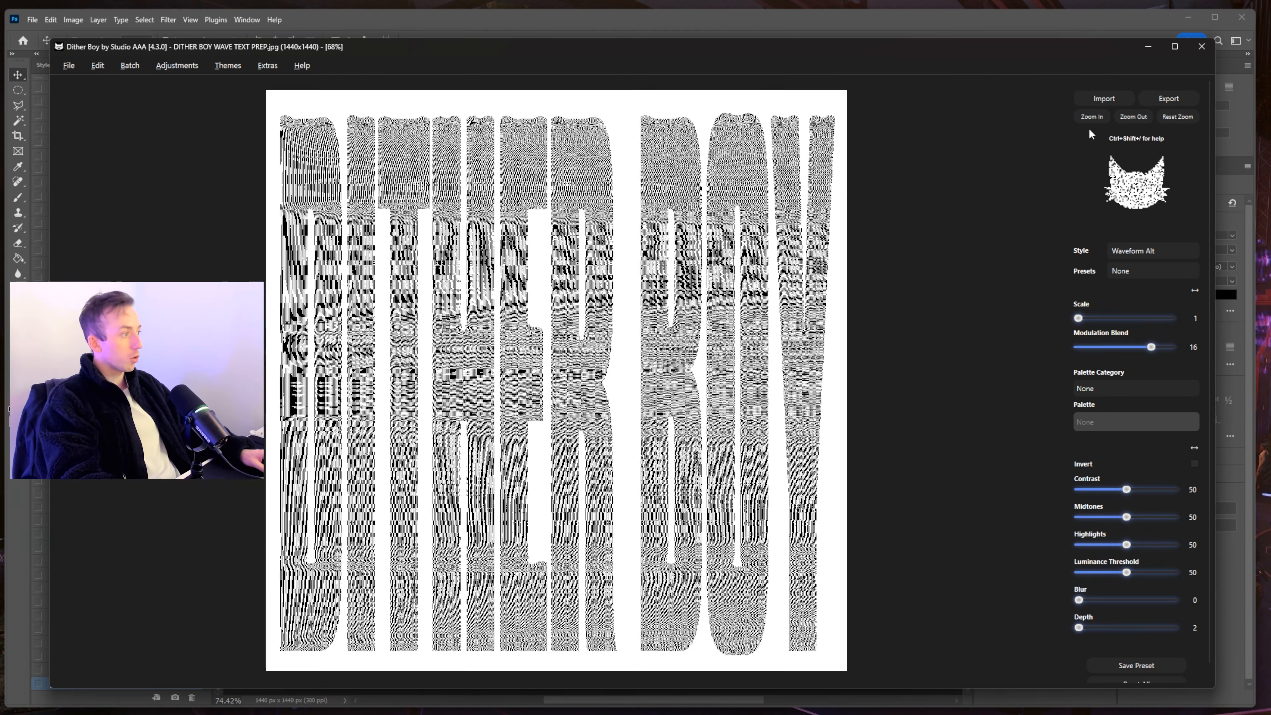
left_click_drag(1151, 347, 1103, 348)
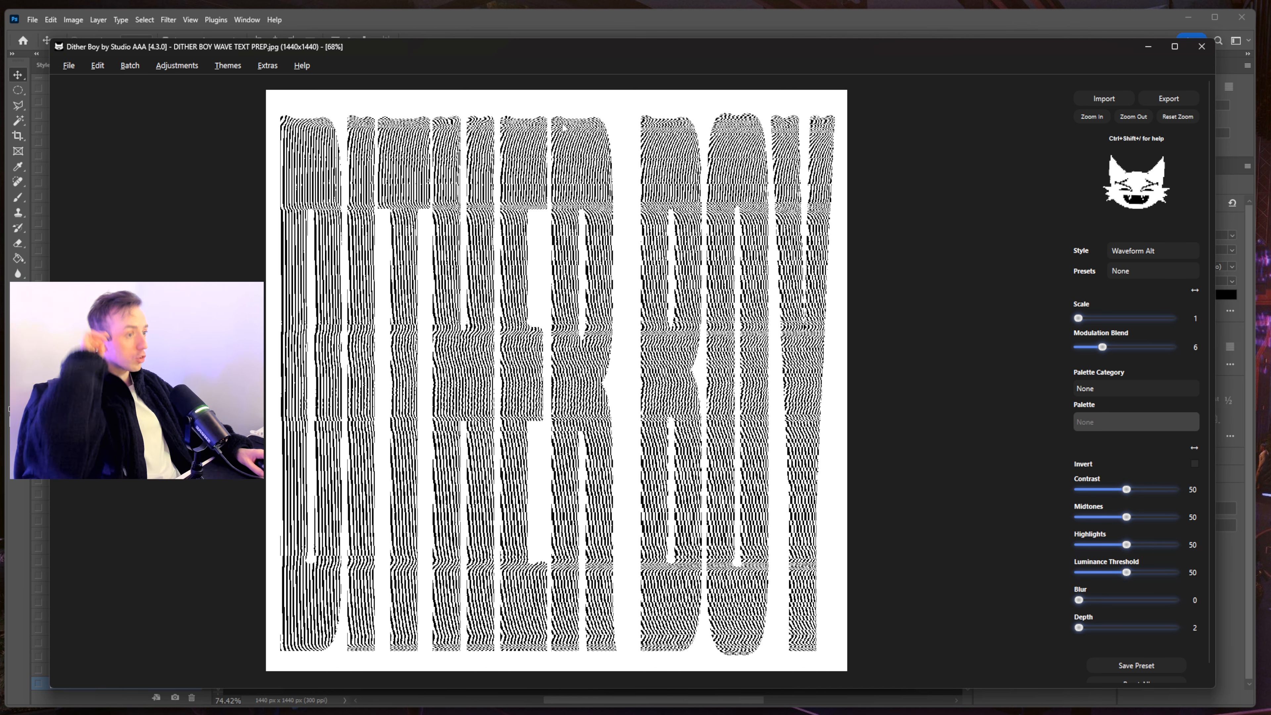
- Copy the streaky dithered DITHER BOY image to the clipboard via File > Export > Copy to Clipboard
left_click(69, 65)
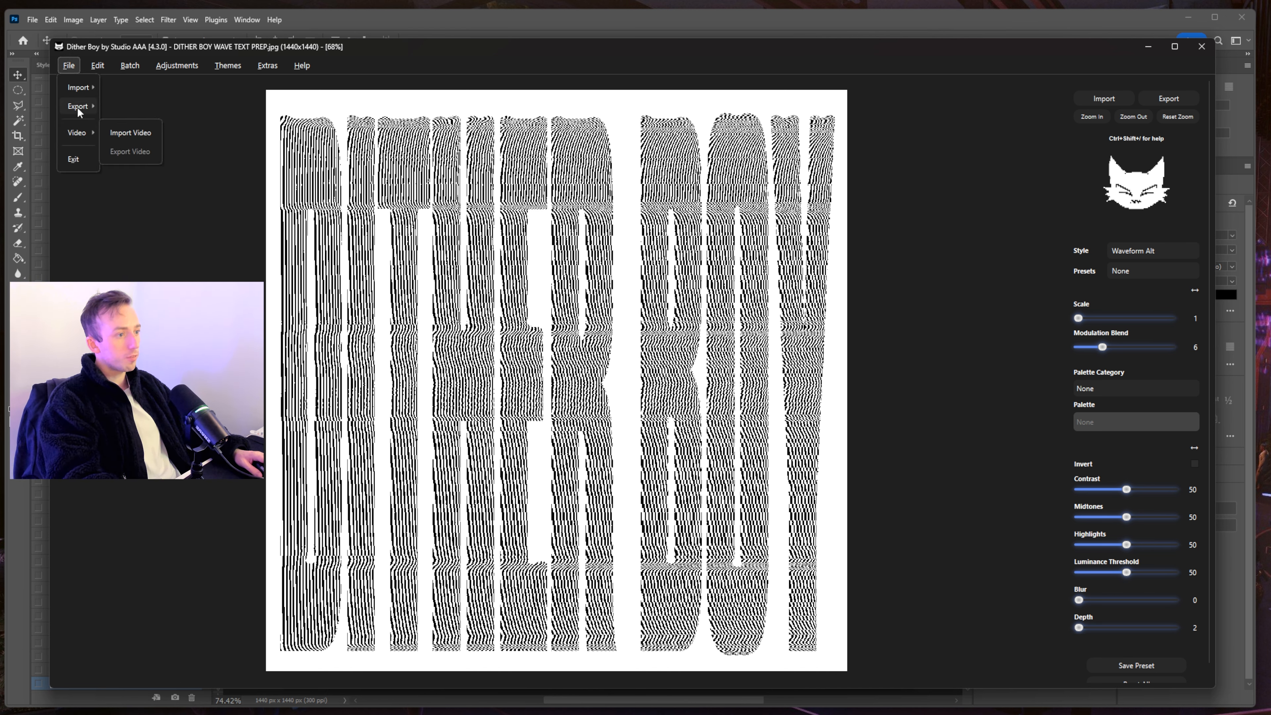
left_click(591, 175)
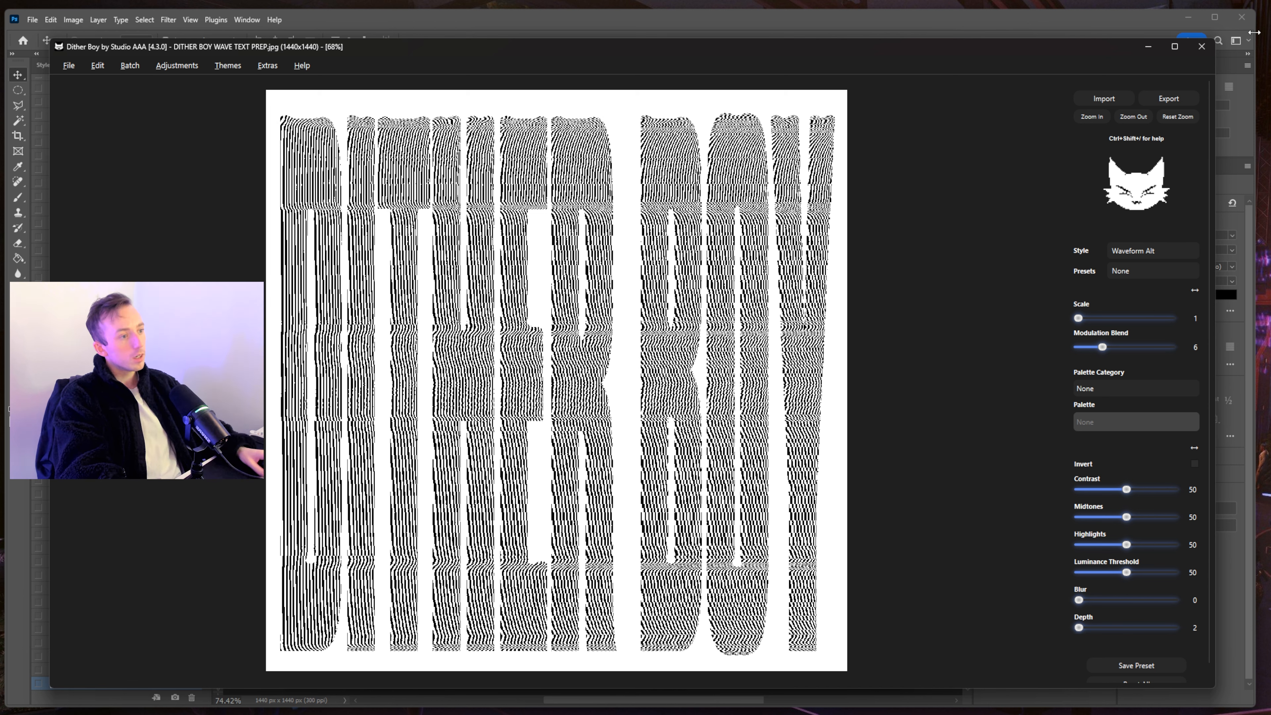
mouse_move(77, 65)
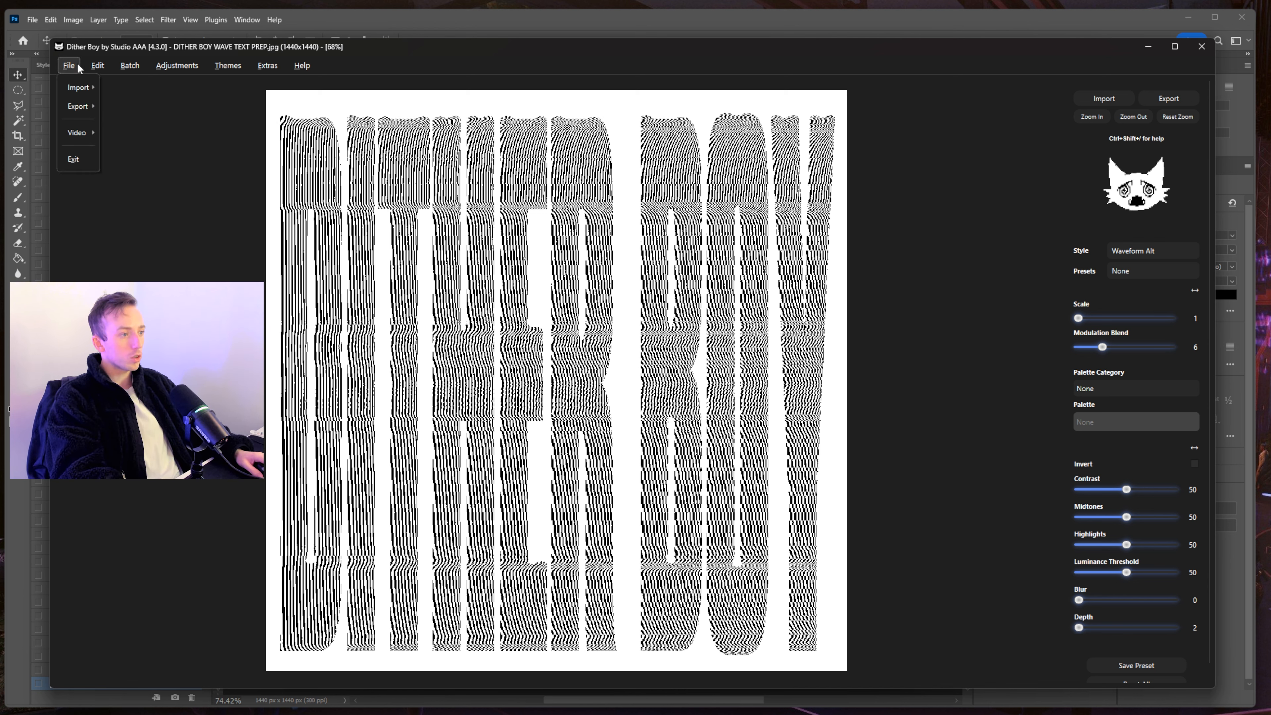
mouse_move(79, 106)
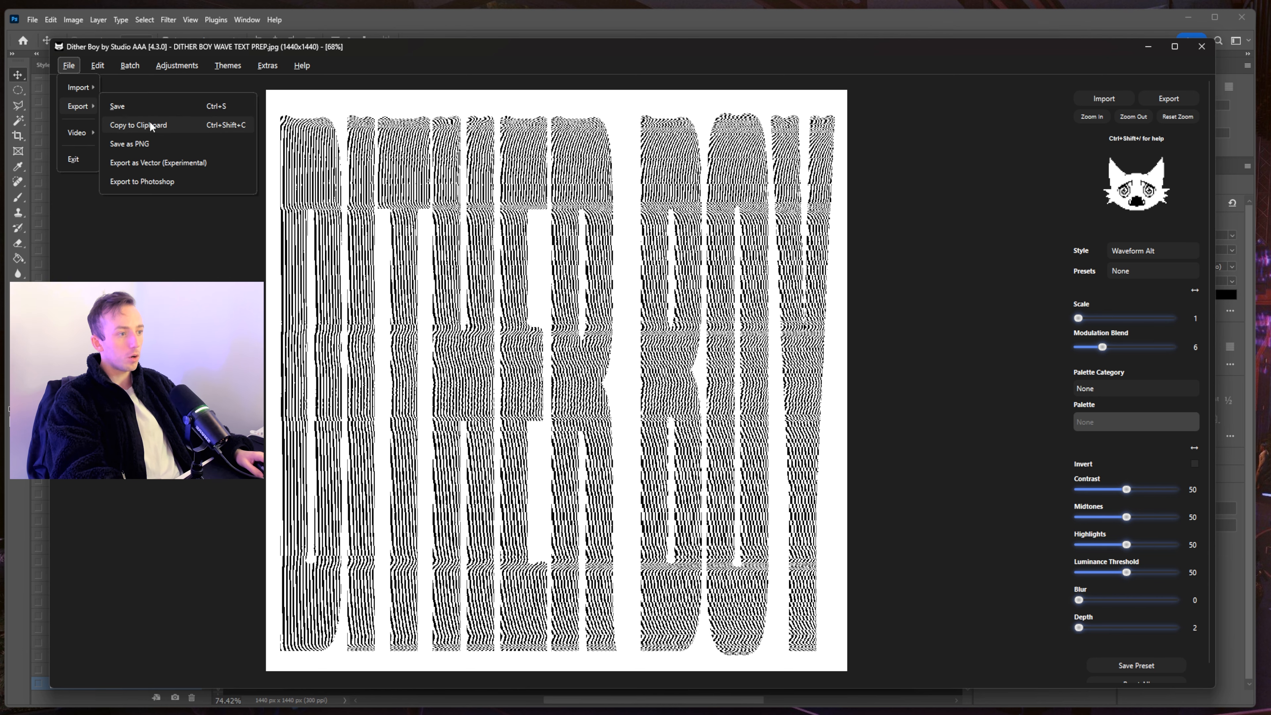
left_click(128, 131)
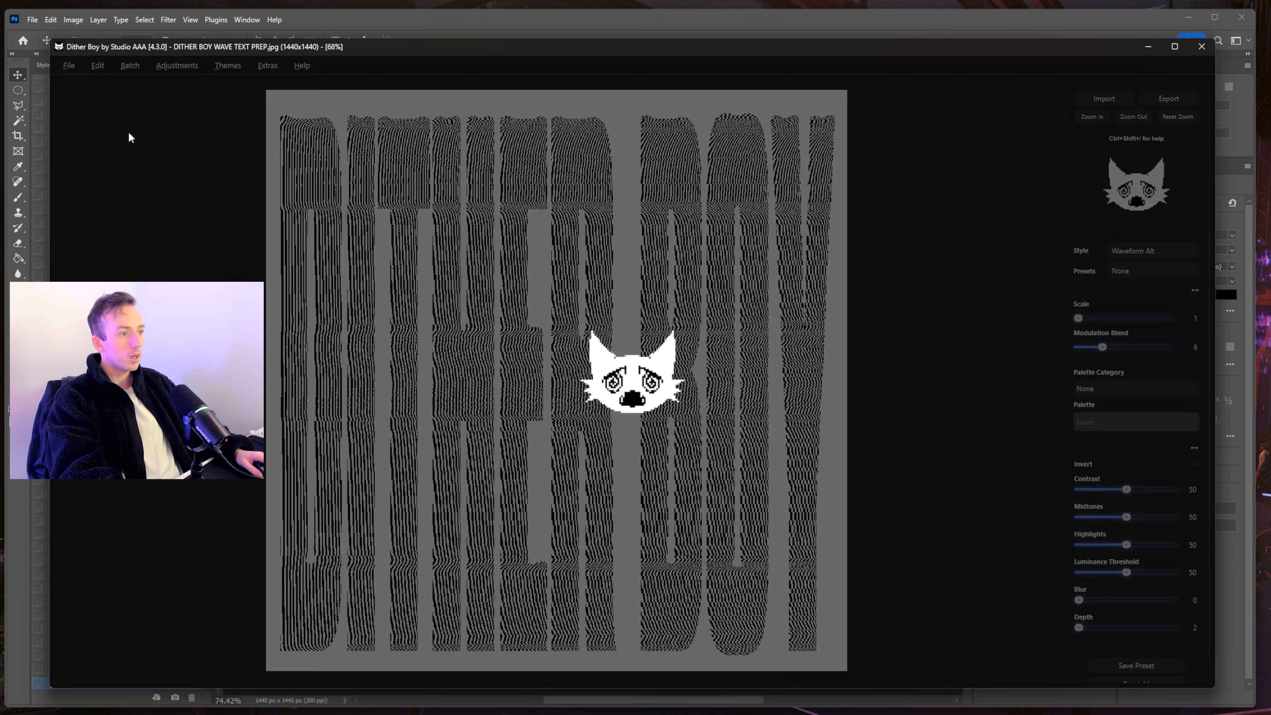
left_click(535, 22)
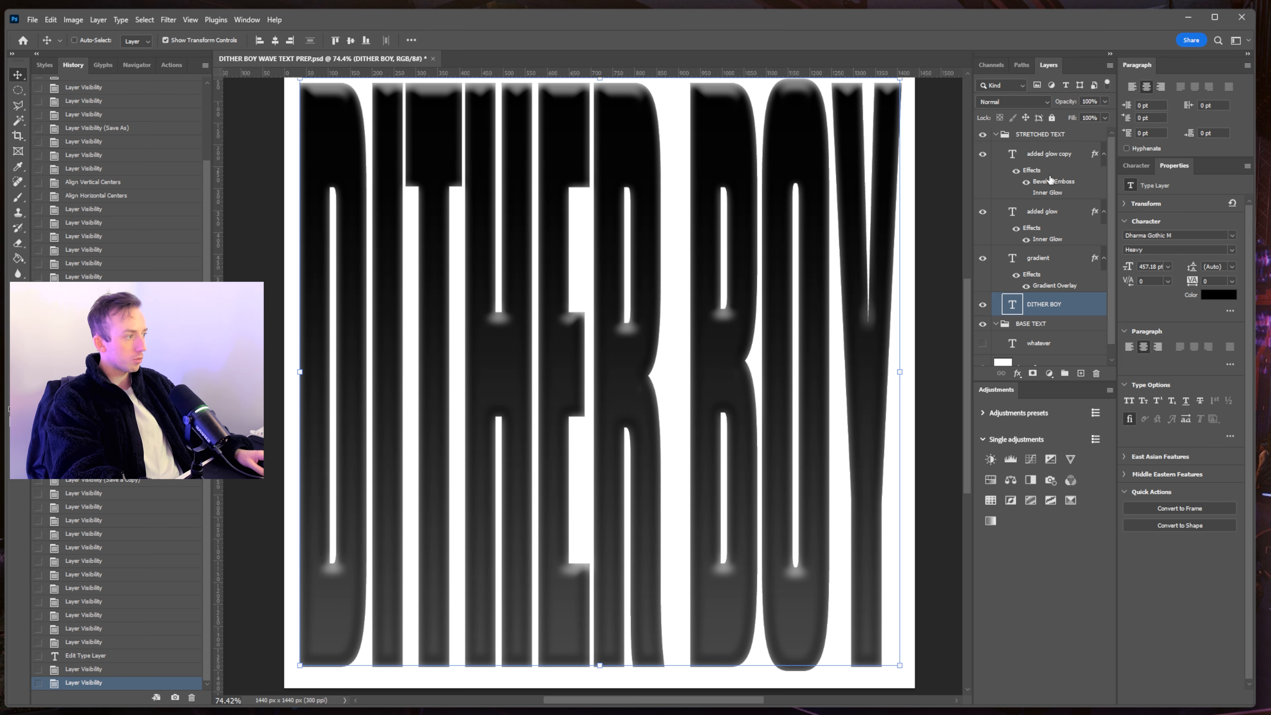
left_click(1046, 154)
left_click(1030, 134)
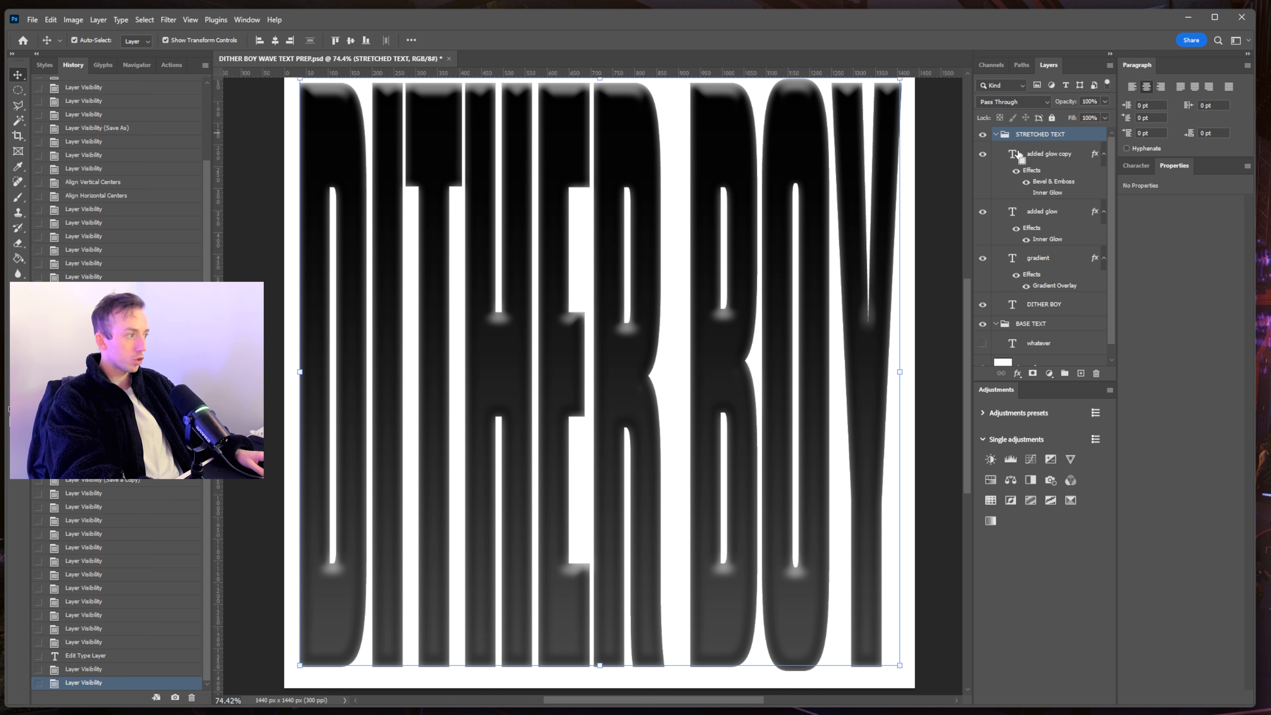
key("ctrl+v")
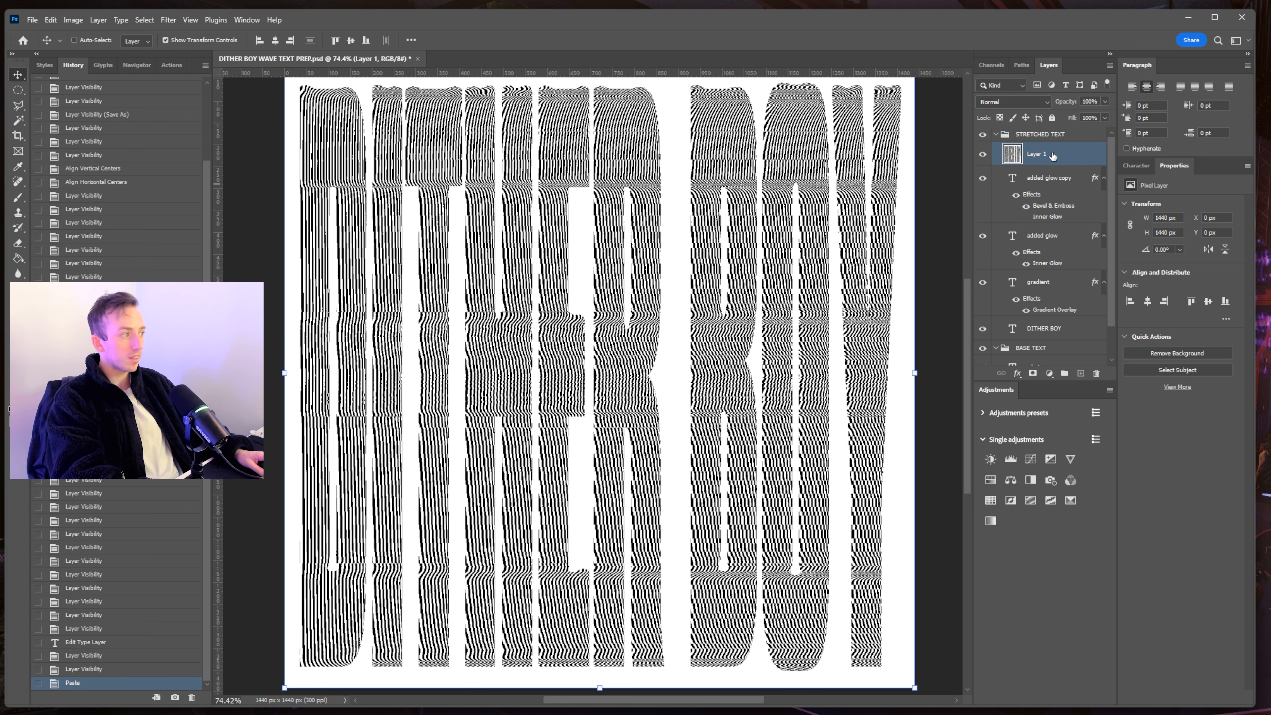
key("Delete")
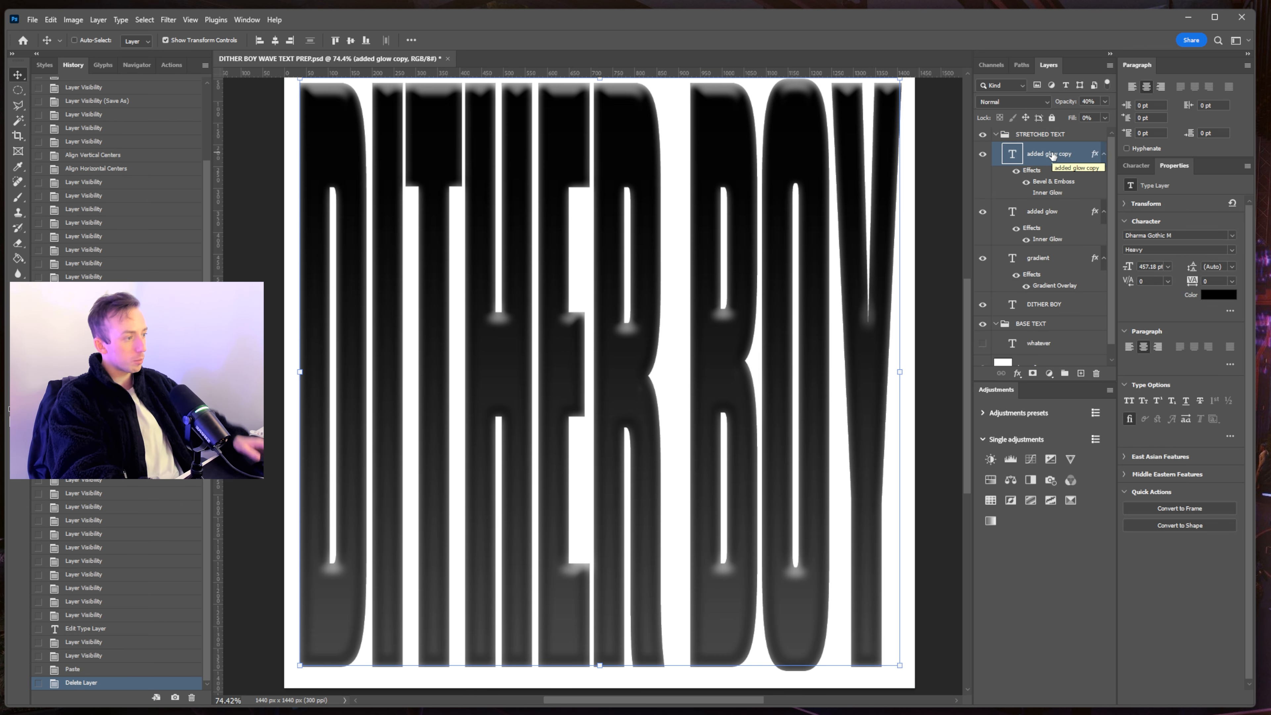
key("alt+Tab")
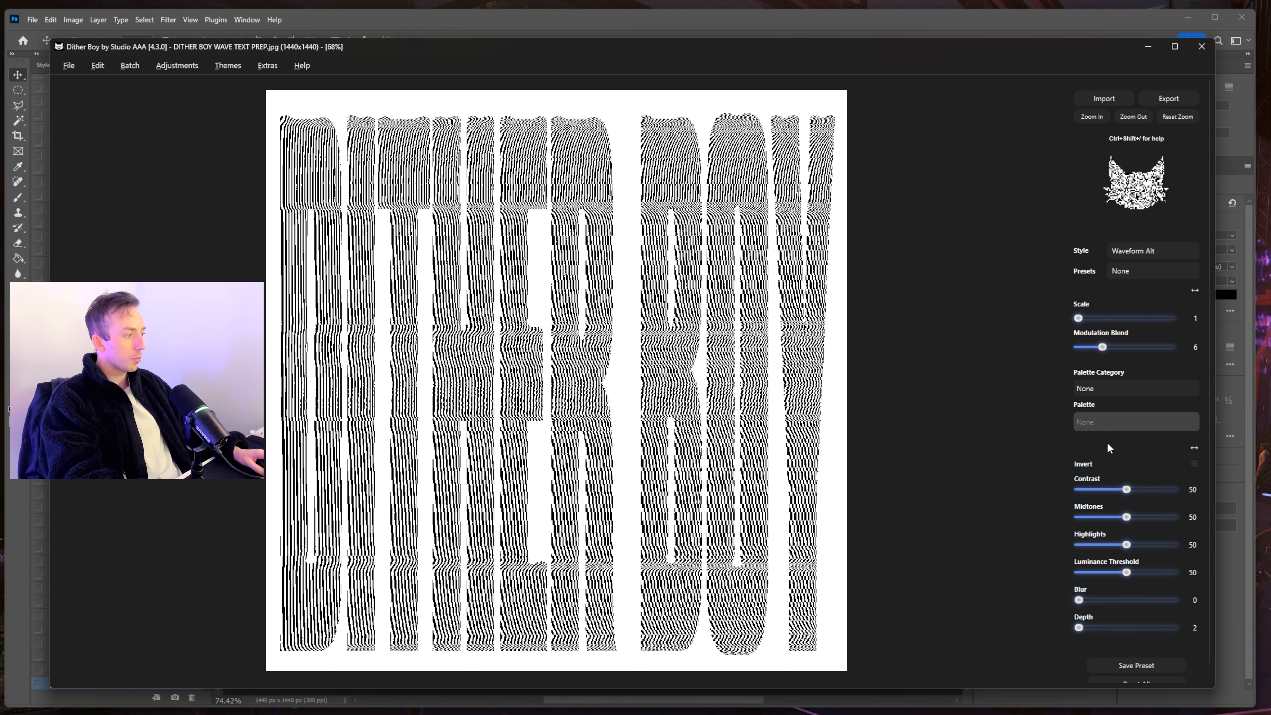
- Raise the contrast, add some blur and set Modulation Blend to 5
mouse_move(1127, 489)
left_mouse_down()
mouse_move(1111, 489)
mouse_move(1137, 489)
left_mouse_up()
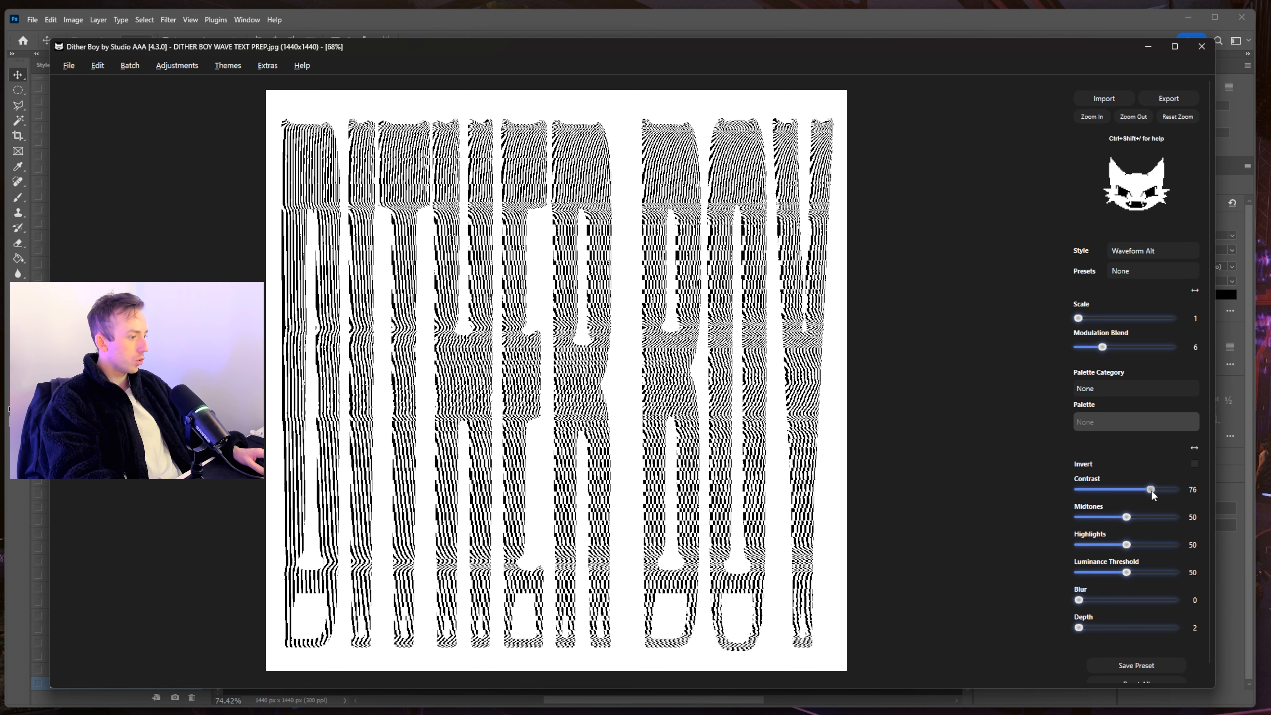
left_click_drag(1079, 600, 1099, 599)
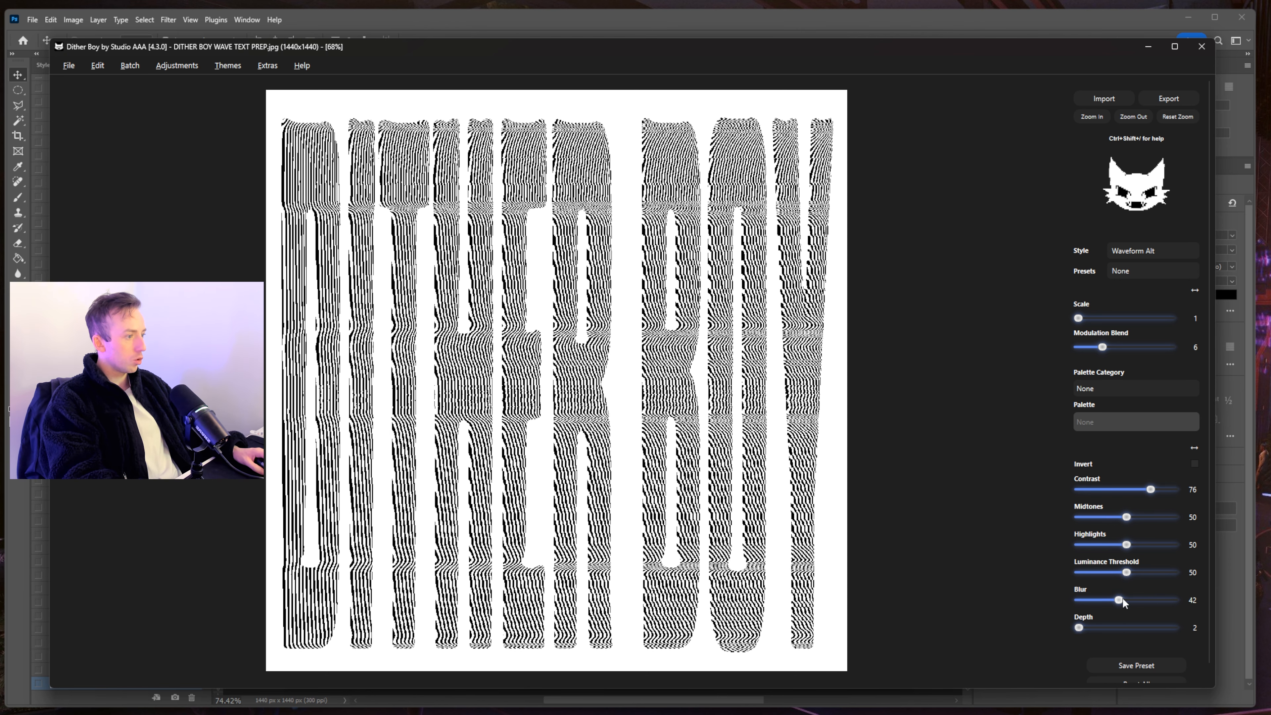
left_click(70, 65)
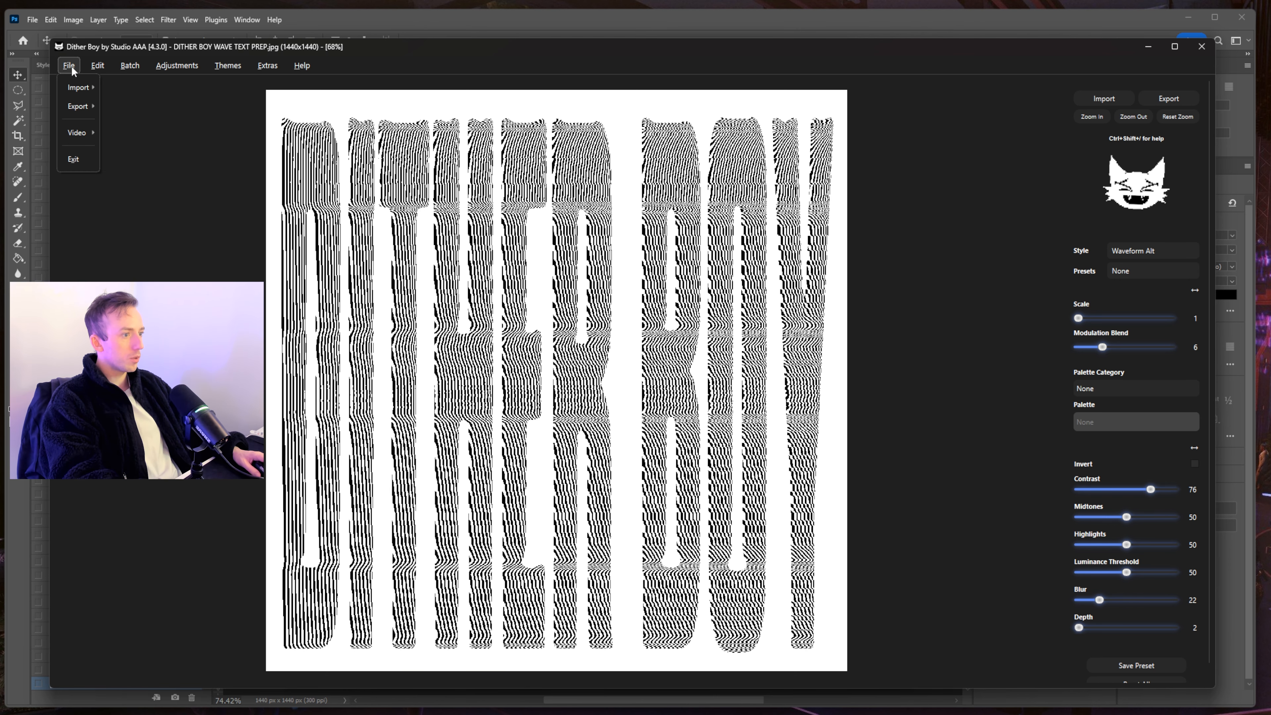
left_click(75, 130)
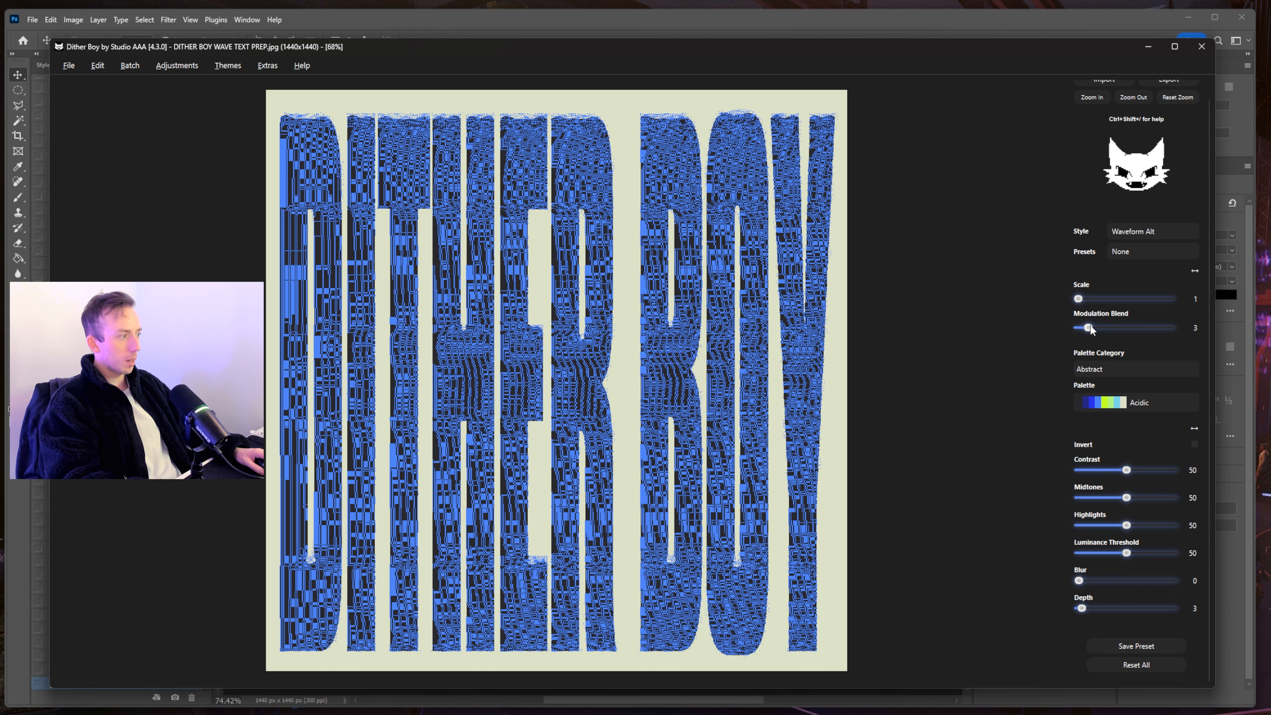
left_click_drag(1104, 326, 1099, 326)
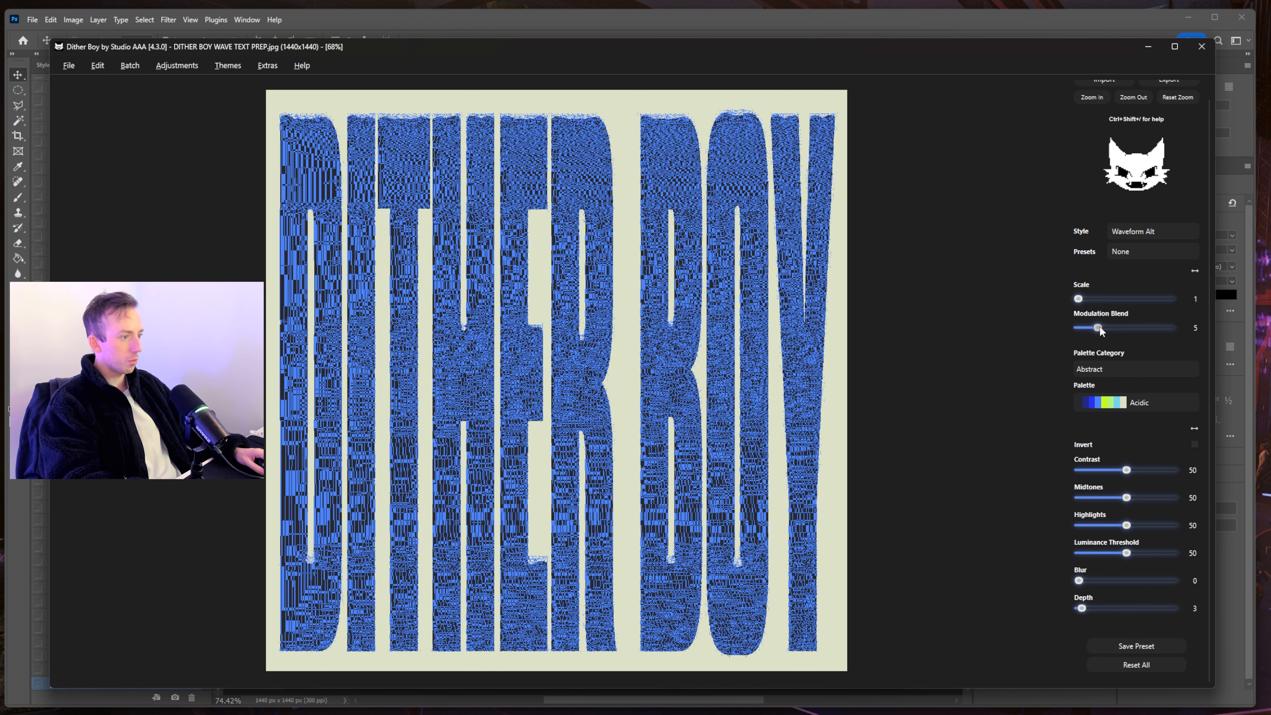
- Zoom in on the waveform dither and lower Modulation Blend to 2
left_click(1091, 97)
left_click_drag(639, 582, 1050, 495)
left_click_drag(951, 350, 350, 350)
left_click(1134, 97)
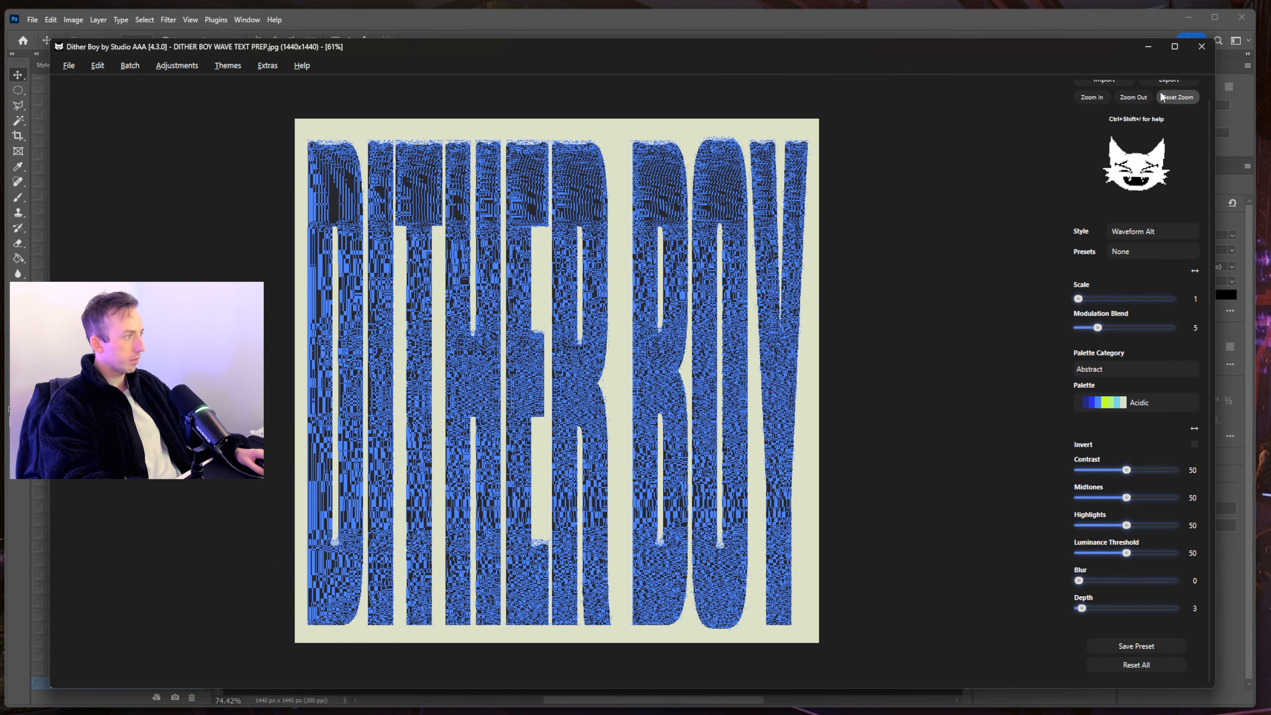
left_click(1084, 96)
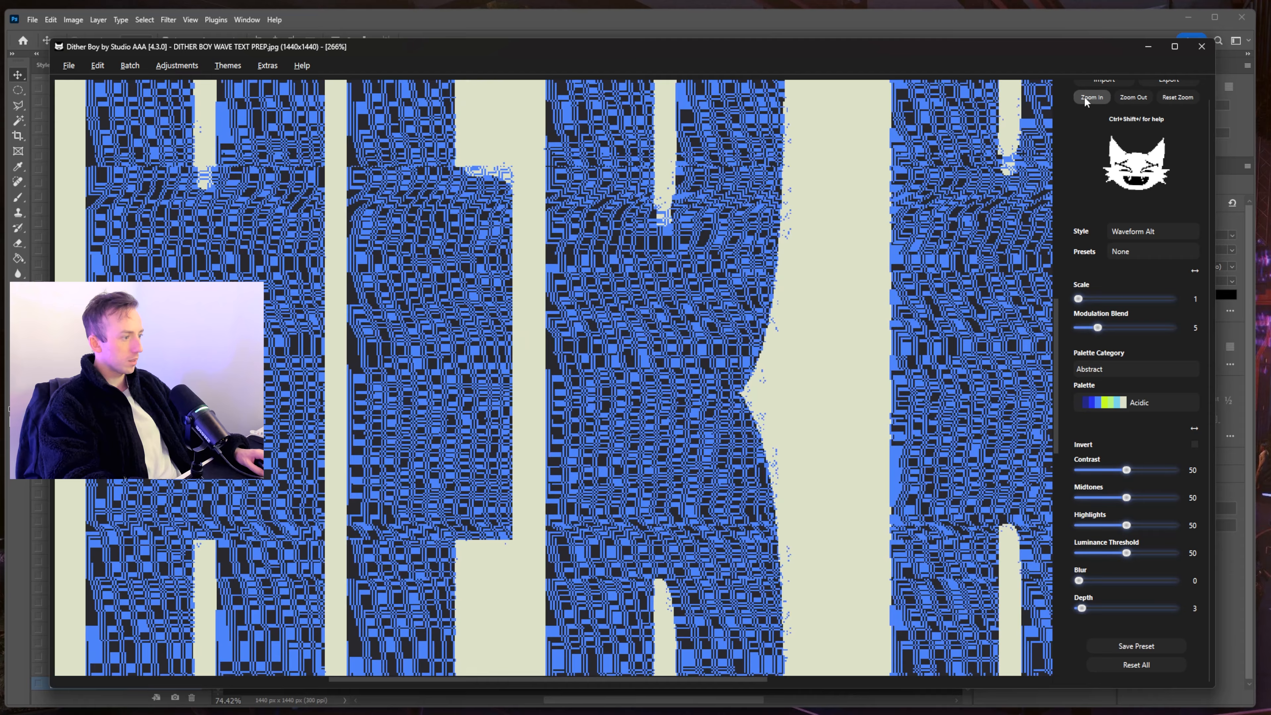
left_click(1084, 96)
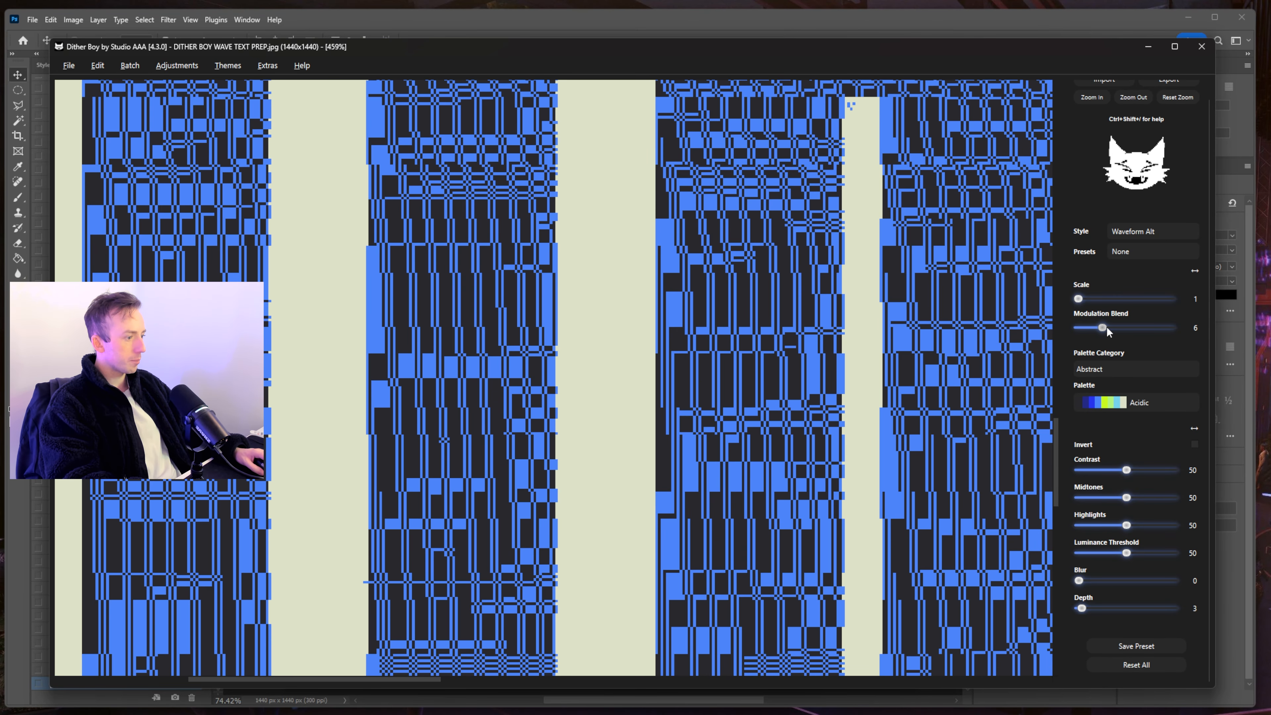
left_click_drag(1106, 328, 1089, 329)
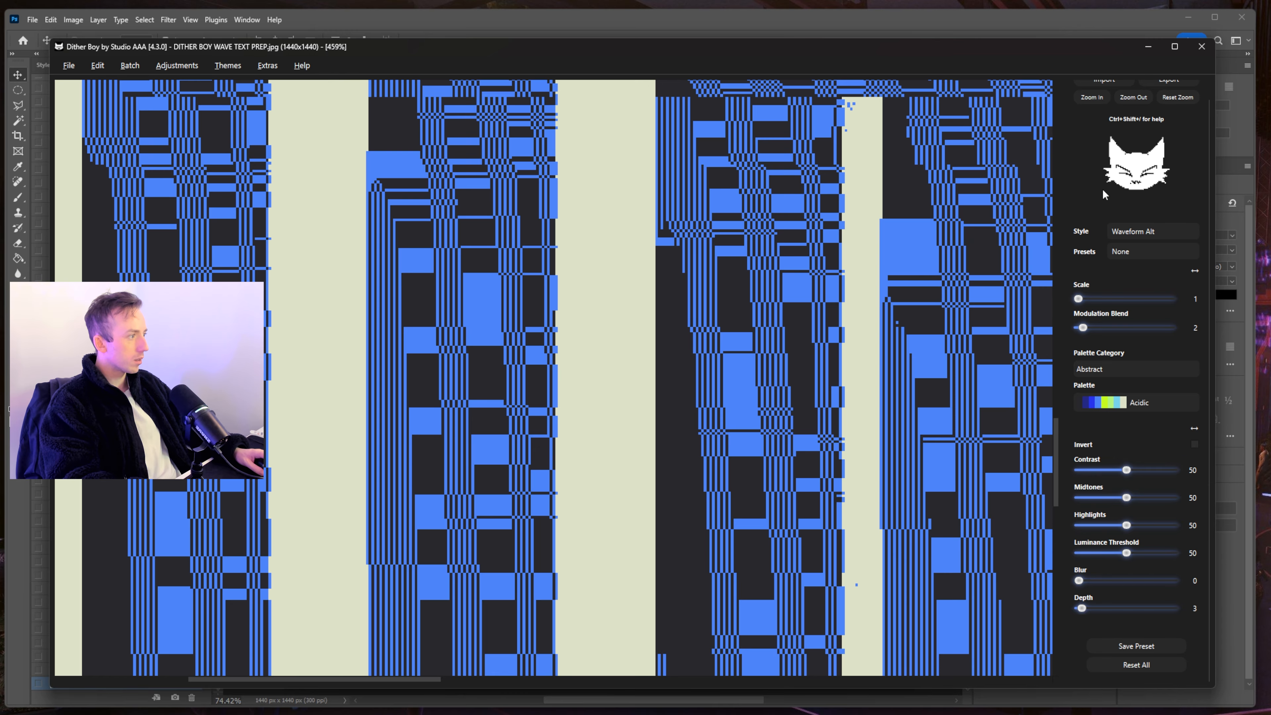
- Inspect the wavy black and cream streaks up close across the letters, then return to the full image
left_click(1140, 98)
left_click(1140, 97)
left_click(1140, 98)
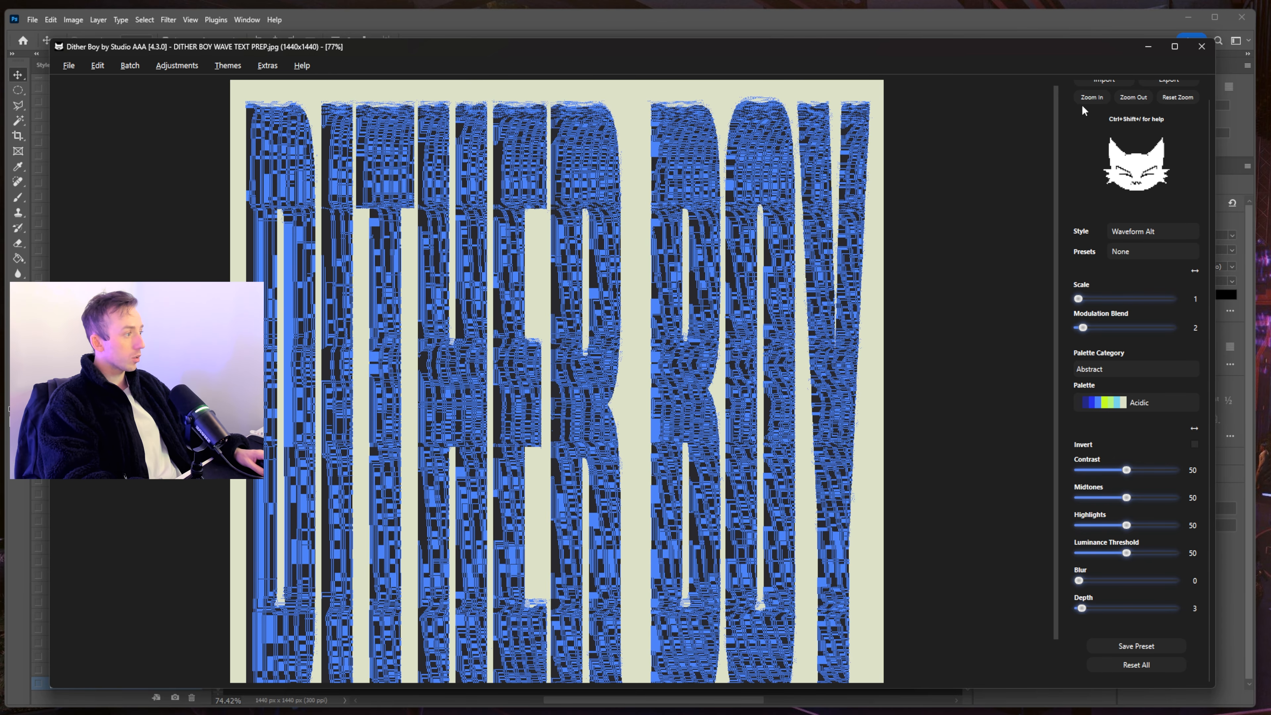
left_click(1083, 101)
left_click(1083, 100)
left_click(1083, 100)
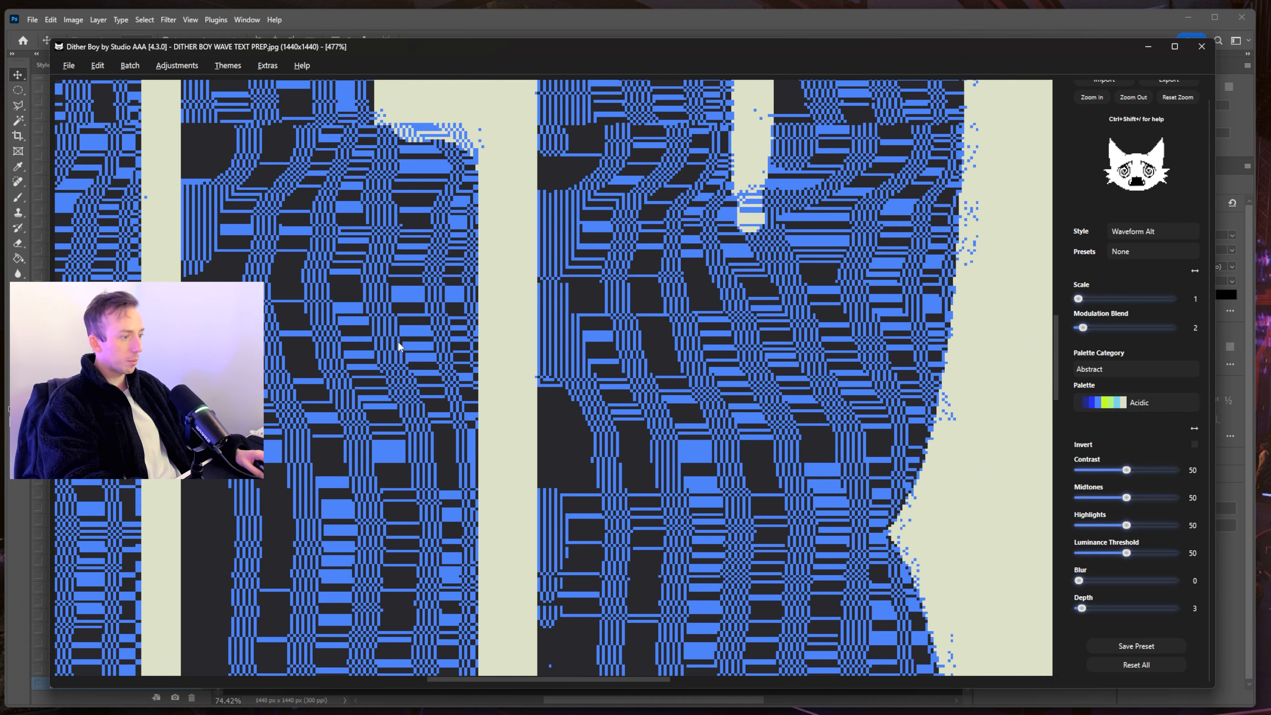
left_click_drag(399, 345, 1078, 609)
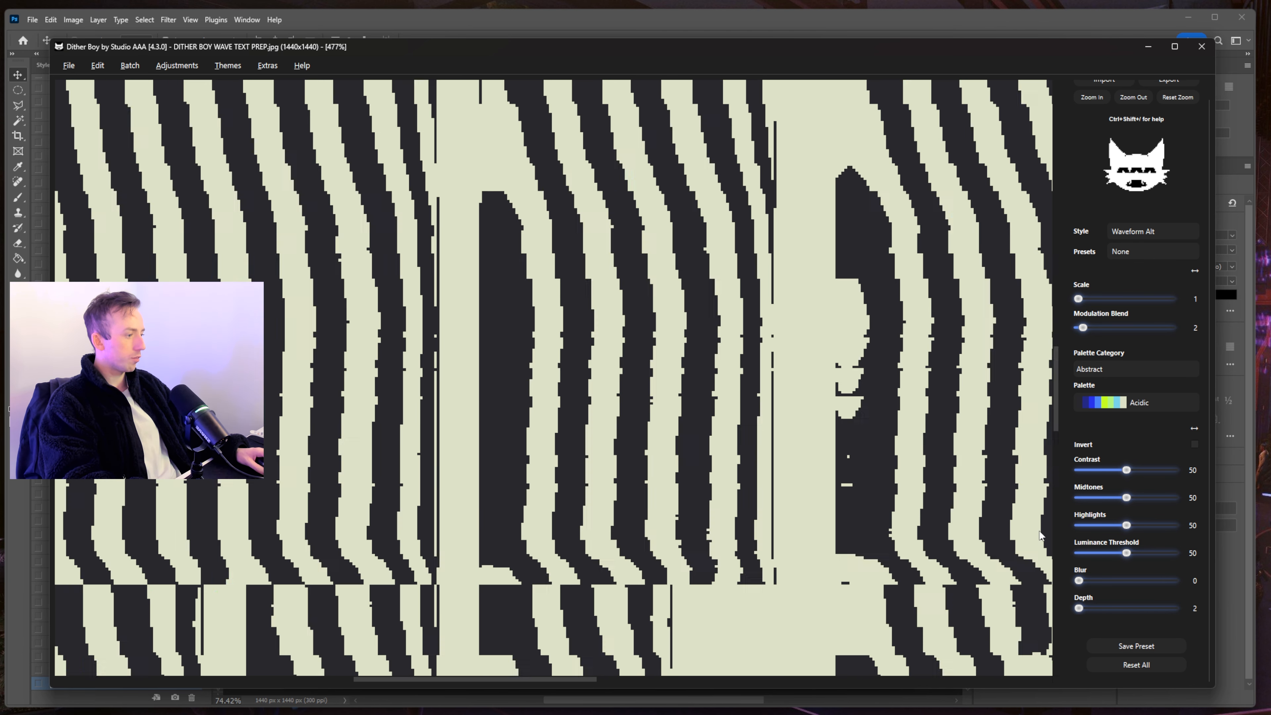
left_click(1132, 100)
left_click(1132, 100)
left_click(1133, 100)
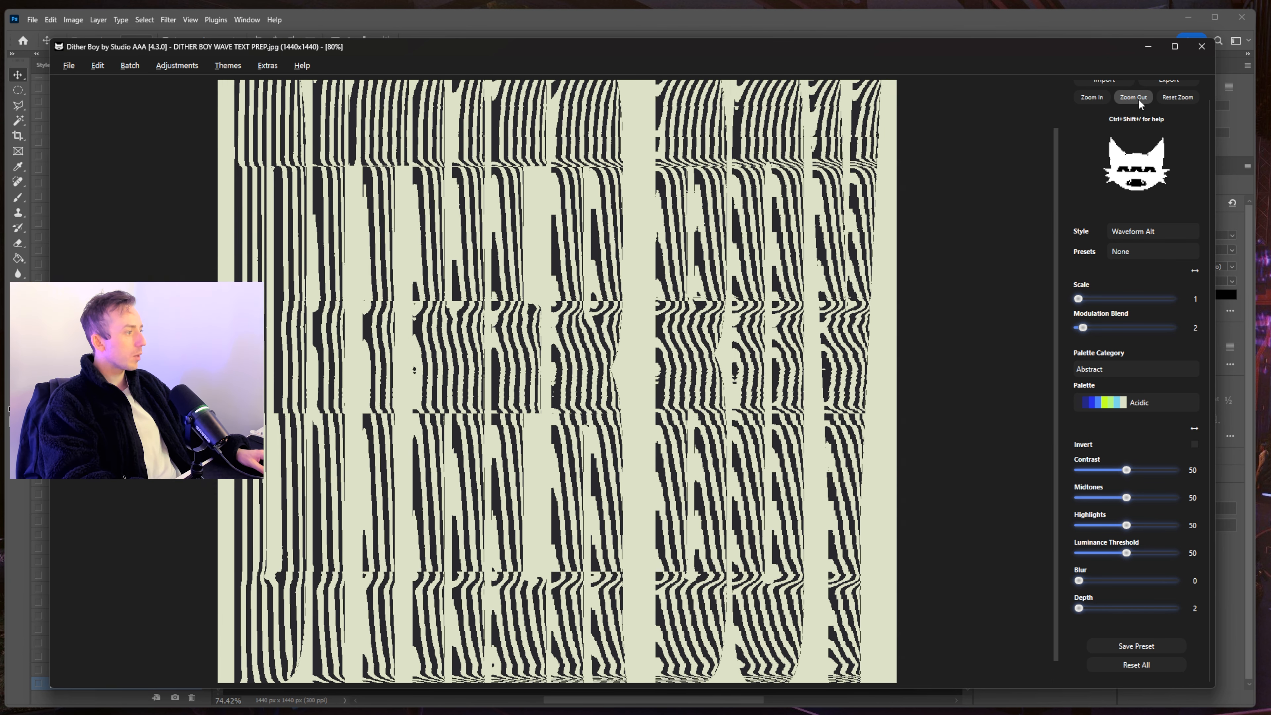
left_click(1133, 100)
left_click(1148, 231)
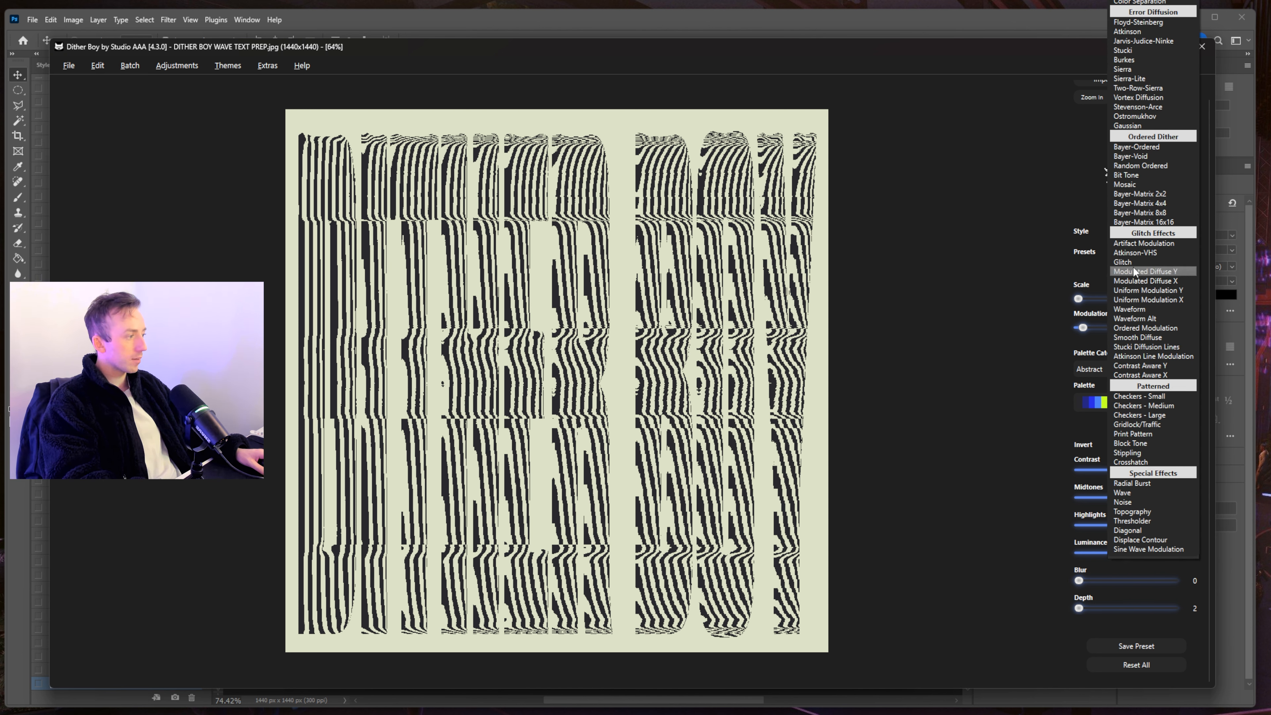
- Use Modulated Diffuse Y with no palette category, Scale 3, Contrast 61 and Blur 10
left_click(1144, 274)
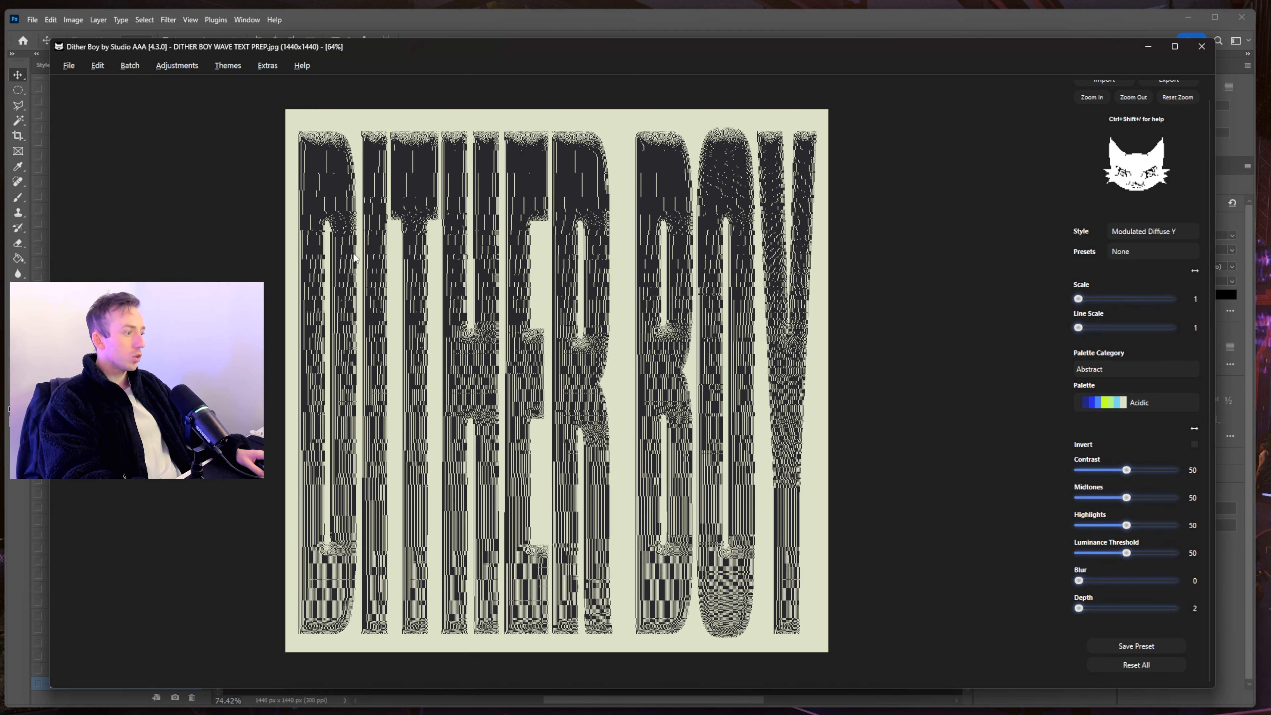
left_click(1132, 369)
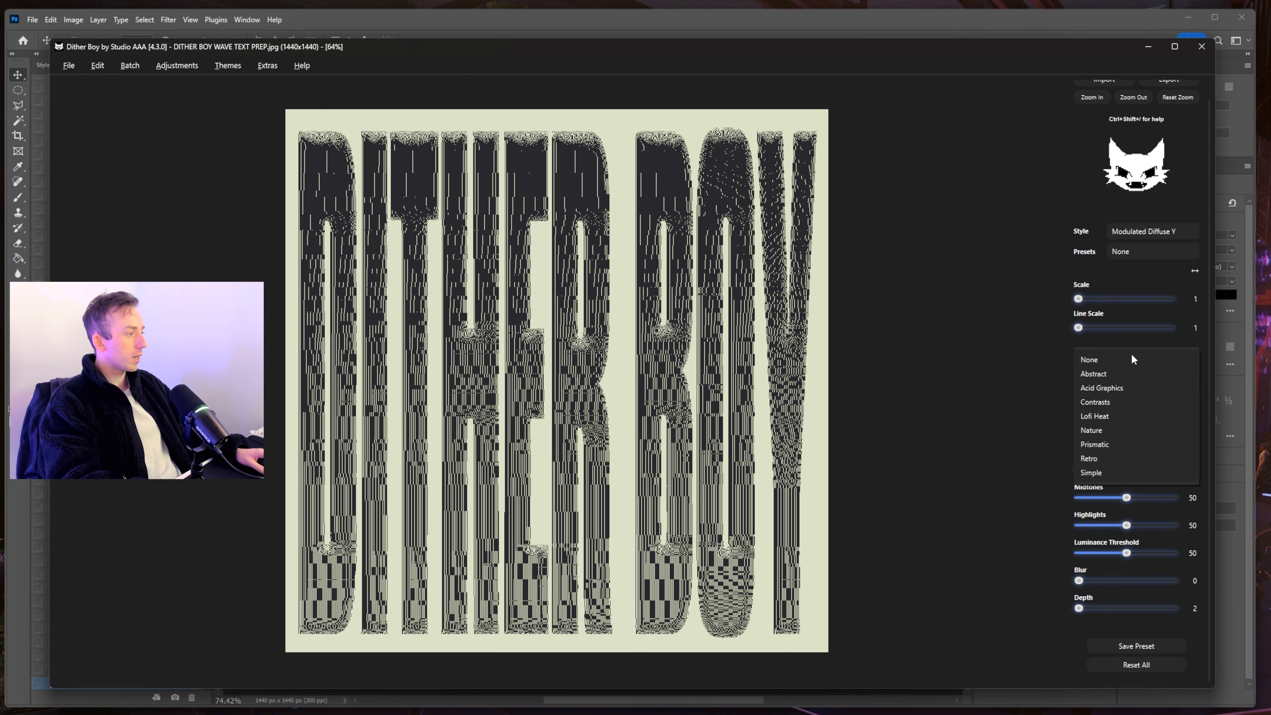
left_click(1131, 354)
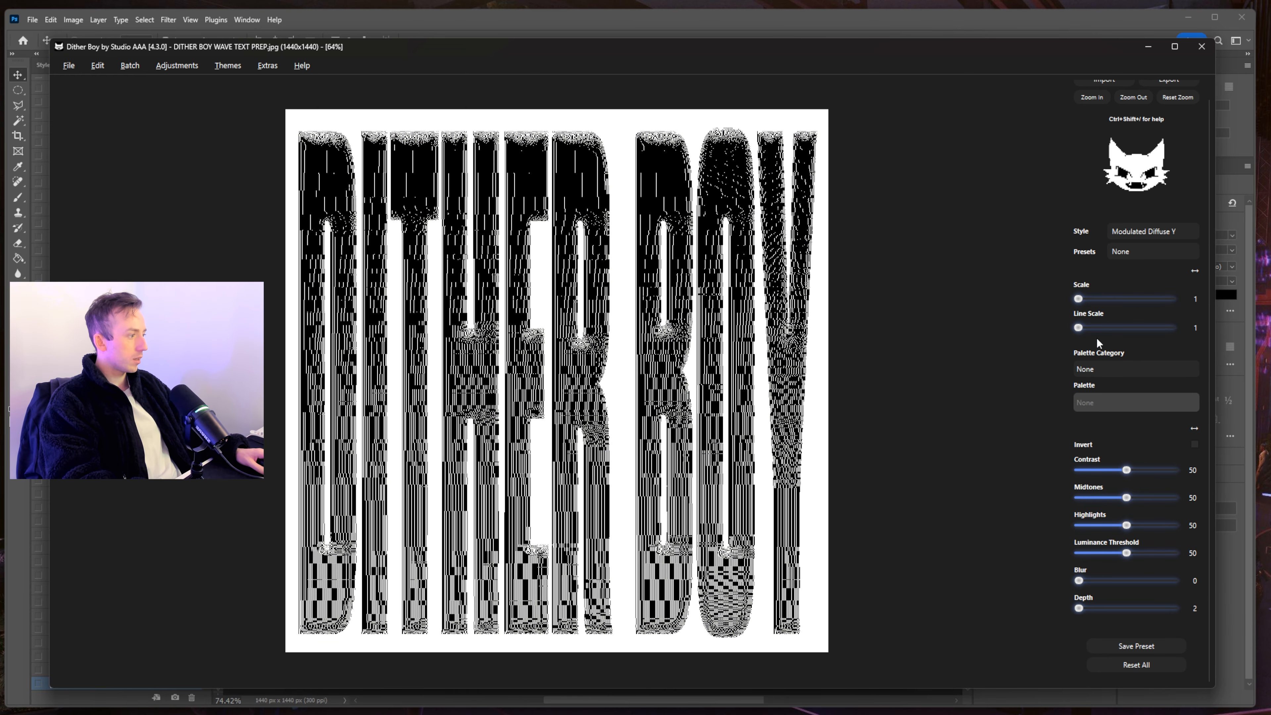
left_click_drag(1078, 299, 1089, 299)
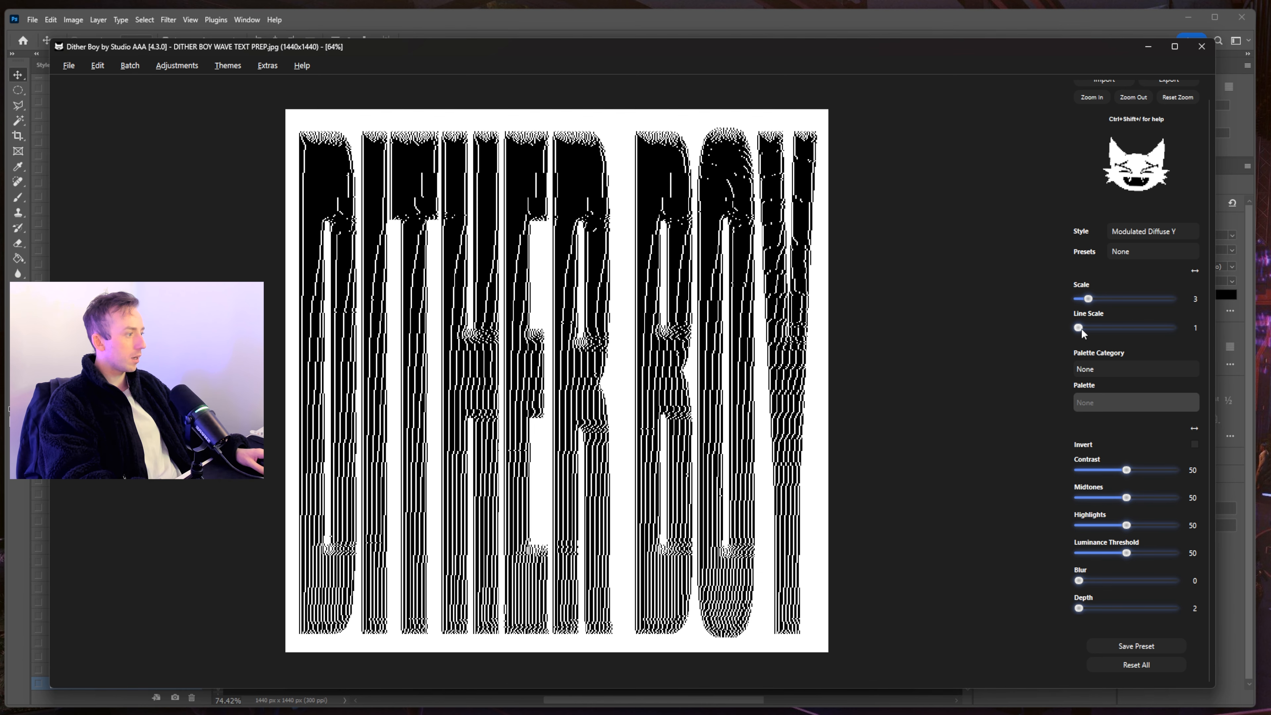
left_click_drag(1126, 470, 1138, 471)
mouse_move(1079, 580)
left_mouse_down()
mouse_move(1102, 581)
mouse_move(1088, 581)
left_mouse_up()
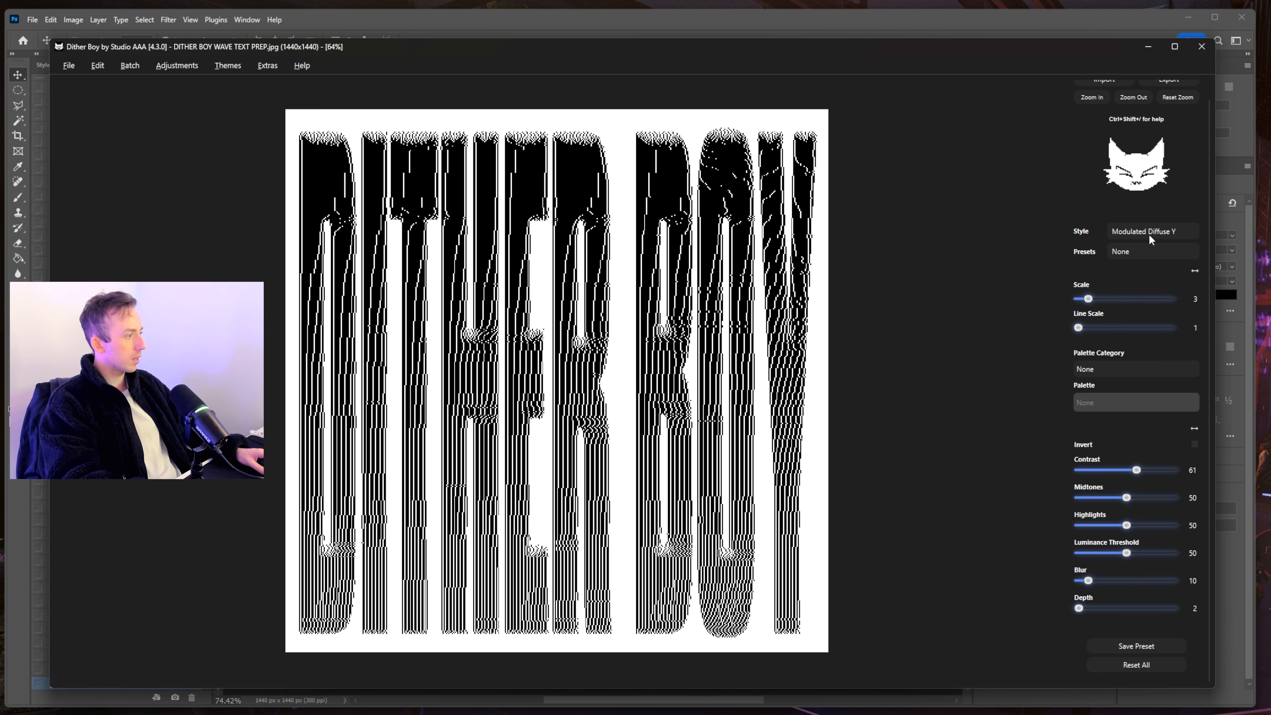
left_click(1156, 227)
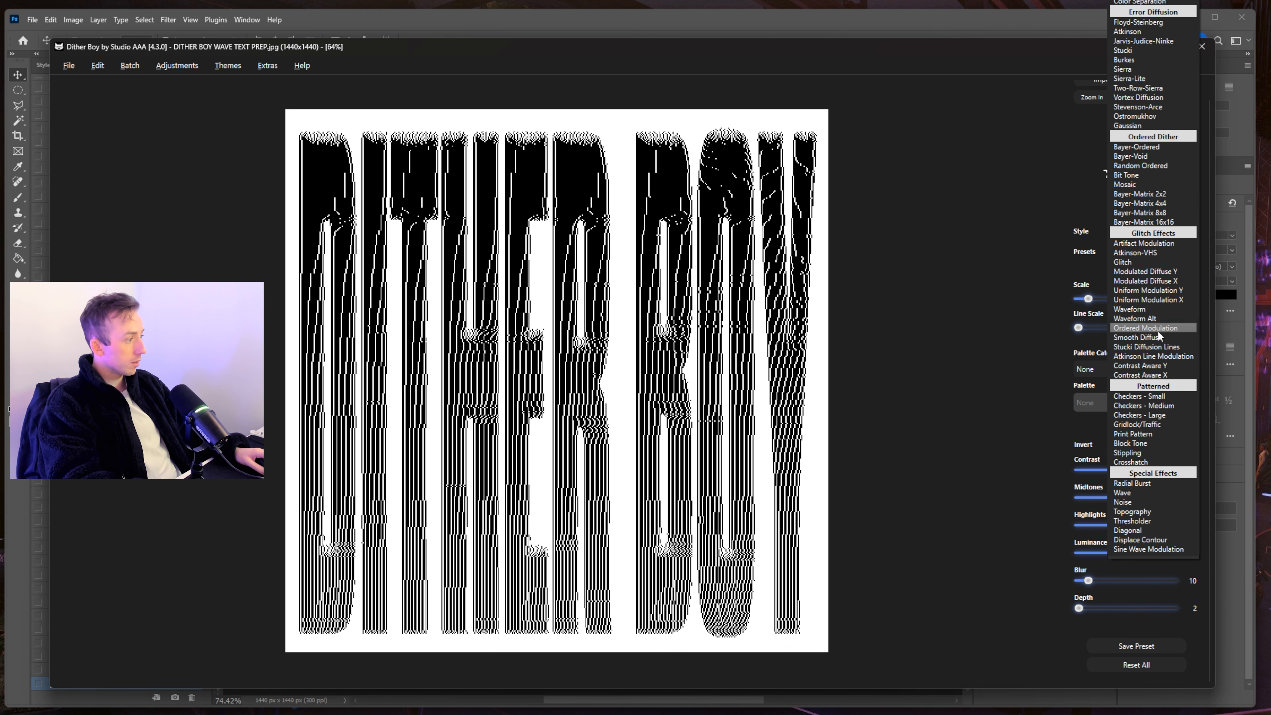
- Try Ordered Modulation at Contrast 80, then remove the blur and lower the contrast
left_click(1145, 328)
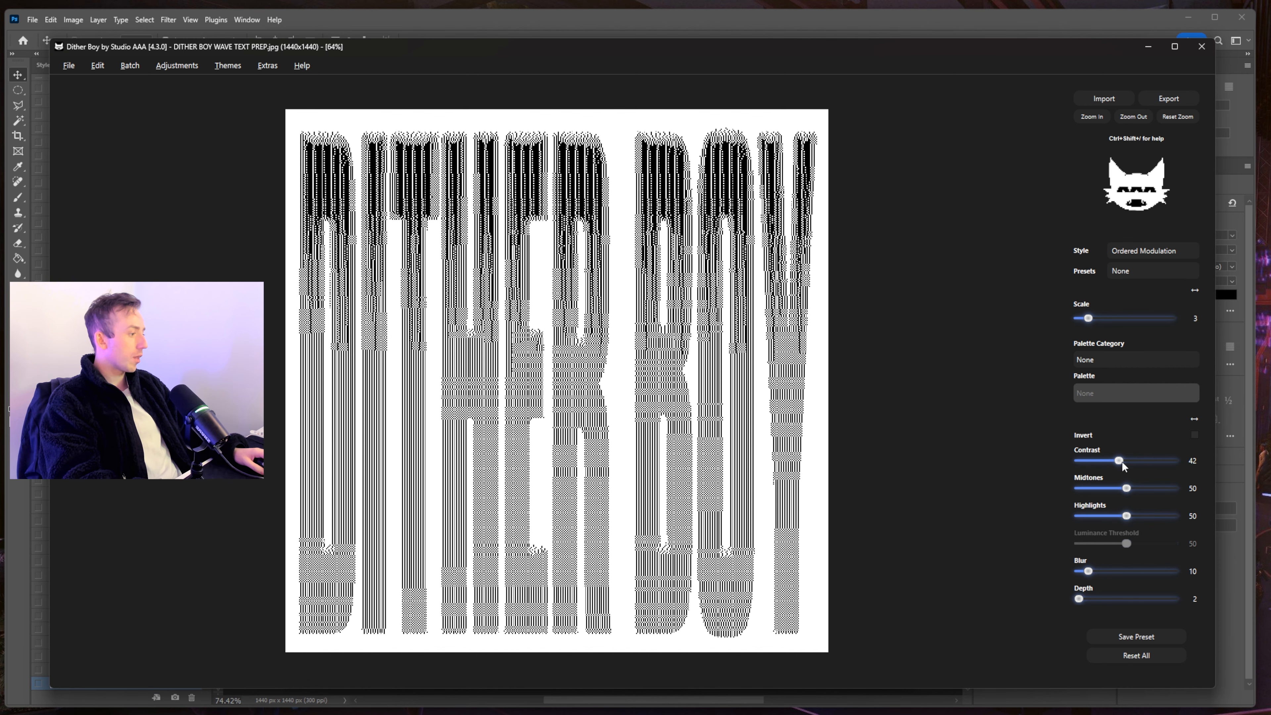
left_click_drag(1122, 462, 1157, 464)
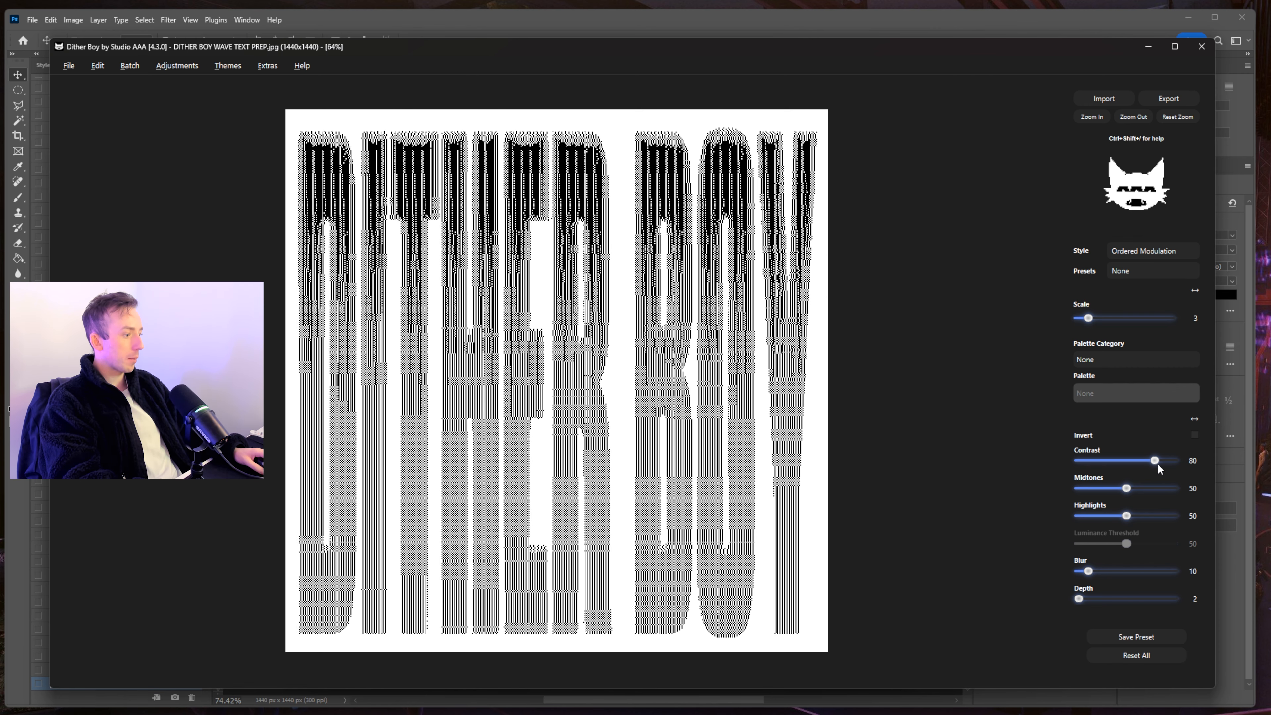
left_click_drag(1108, 567, 1078, 572)
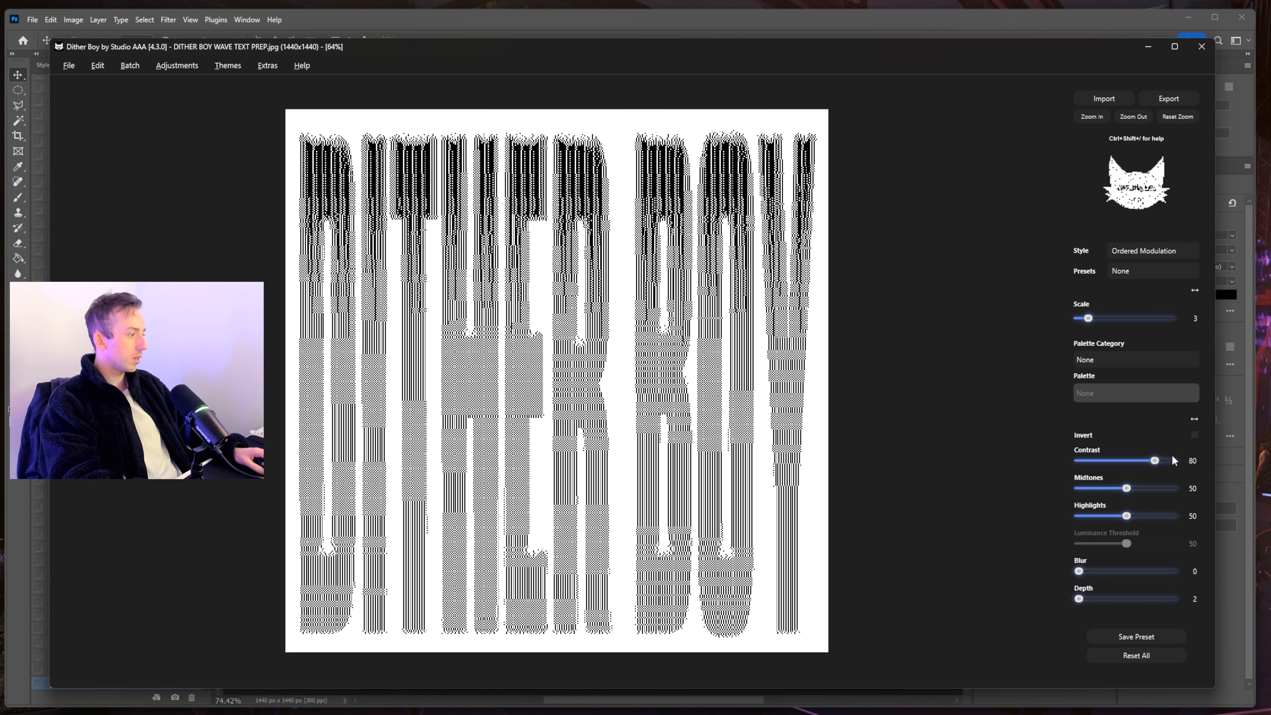
left_click_drag(1154, 461, 1121, 457)
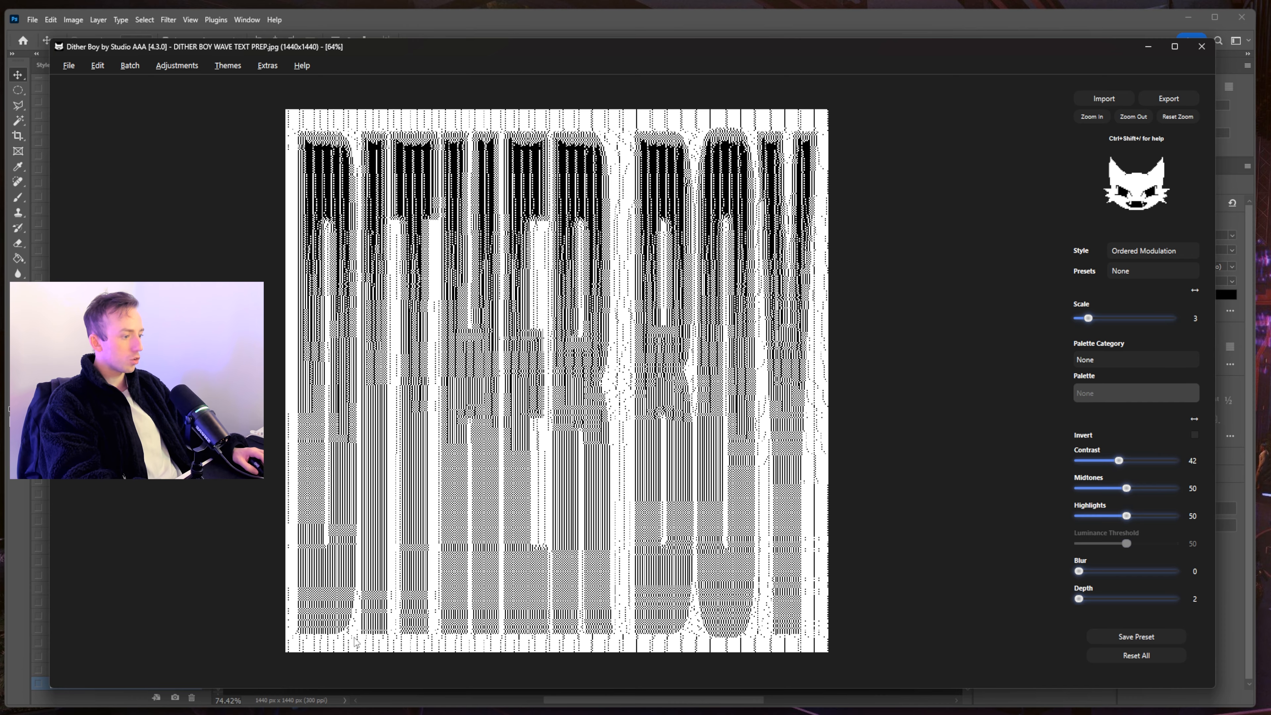
- Inspect the dithered letters up close, set Contrast to about 44 and keep Depth at 2
left_click(1084, 116)
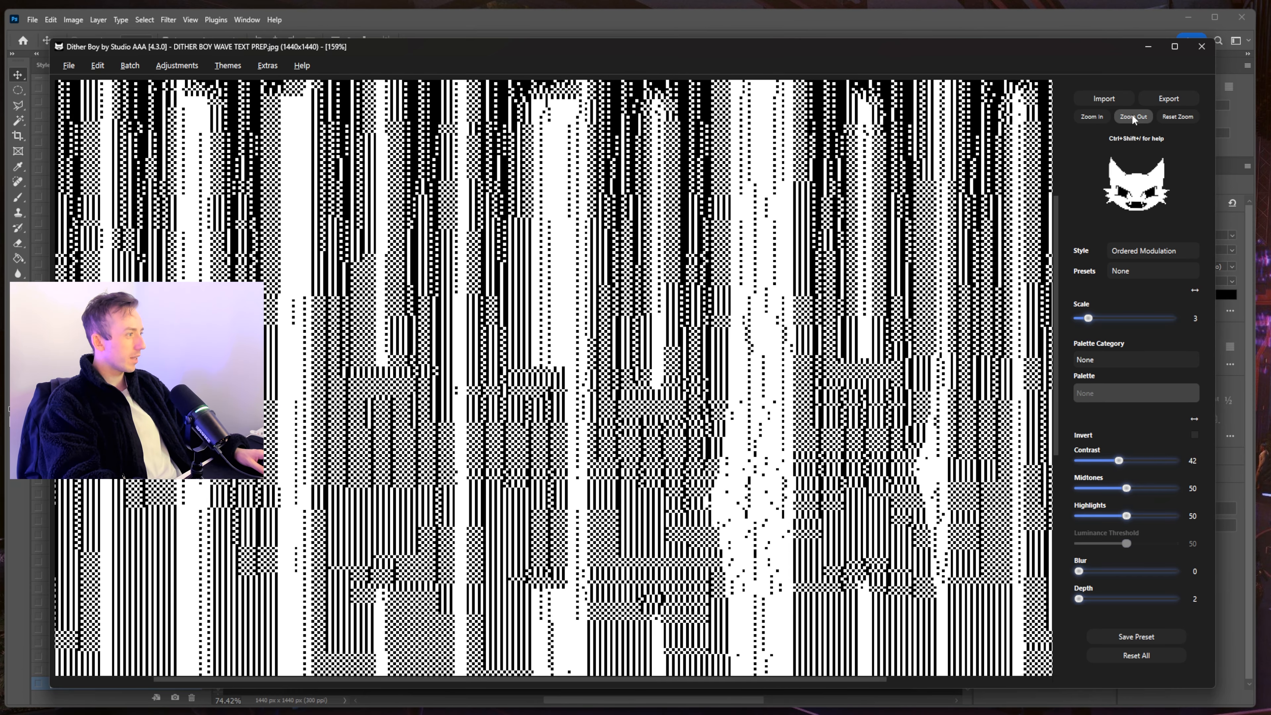
left_click(1132, 116)
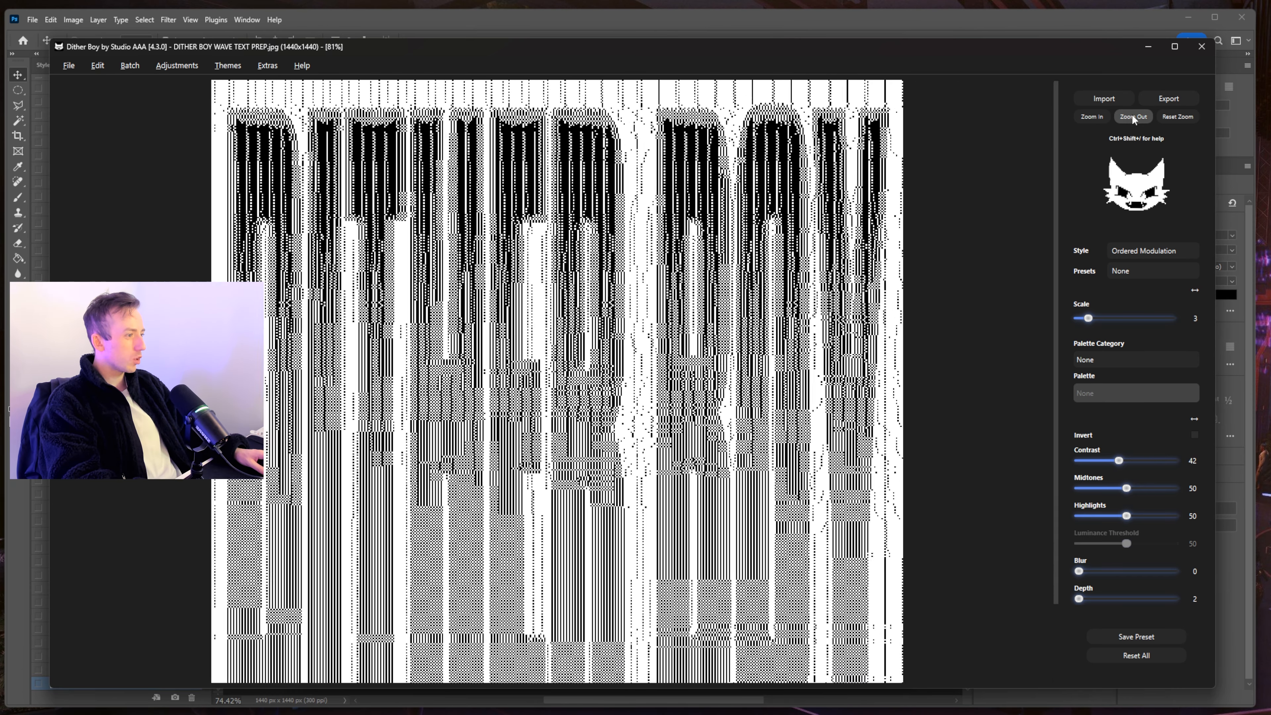
left_click_drag(1118, 462, 1117, 462)
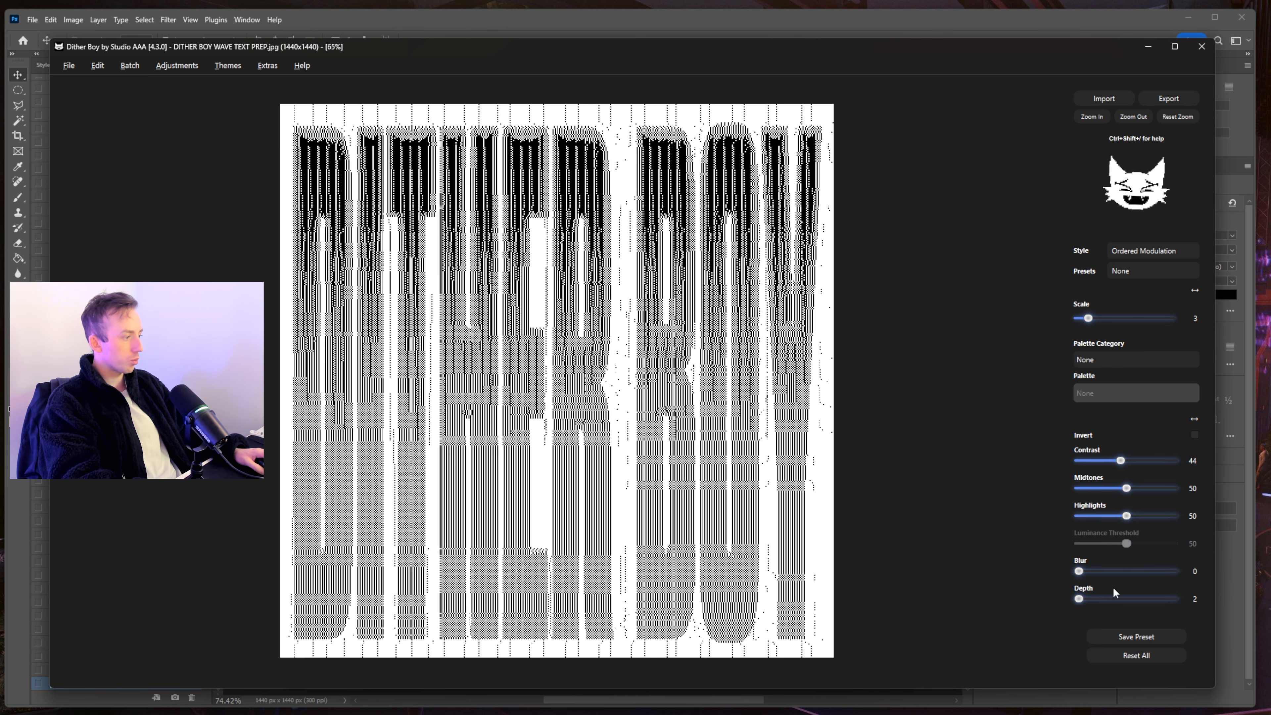
left_click(1102, 599)
left_click_drag(1108, 599, 811, 575)
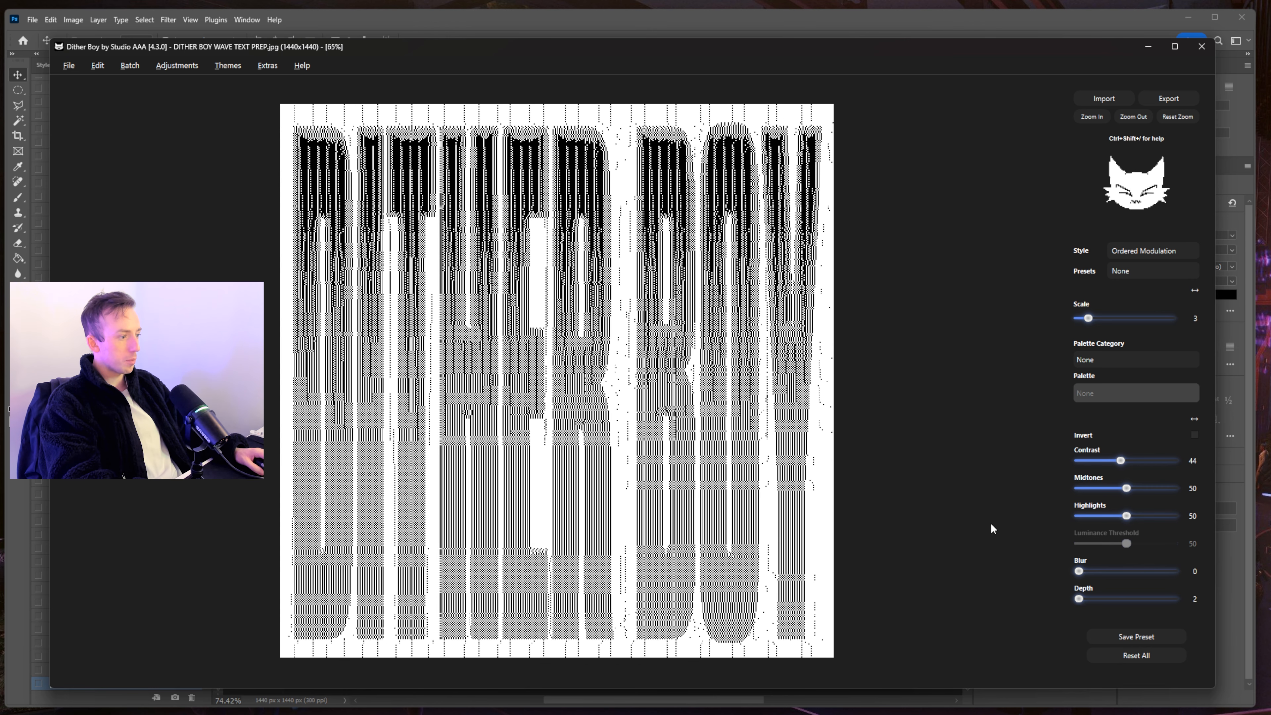
left_click(70, 67)
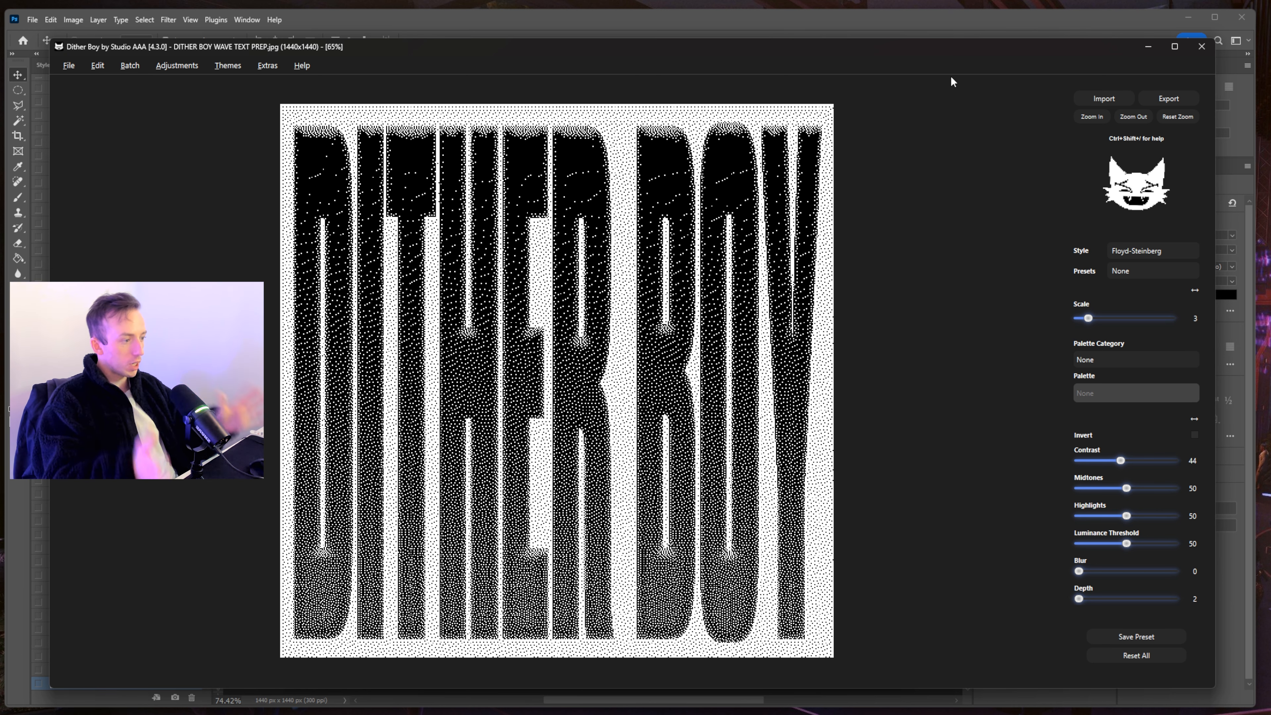
- Try Smooth Diffuse, then switch to Uniform Modulation Y with Line Scale 2 and Bleed Fraction 20
left_click(1131, 250)
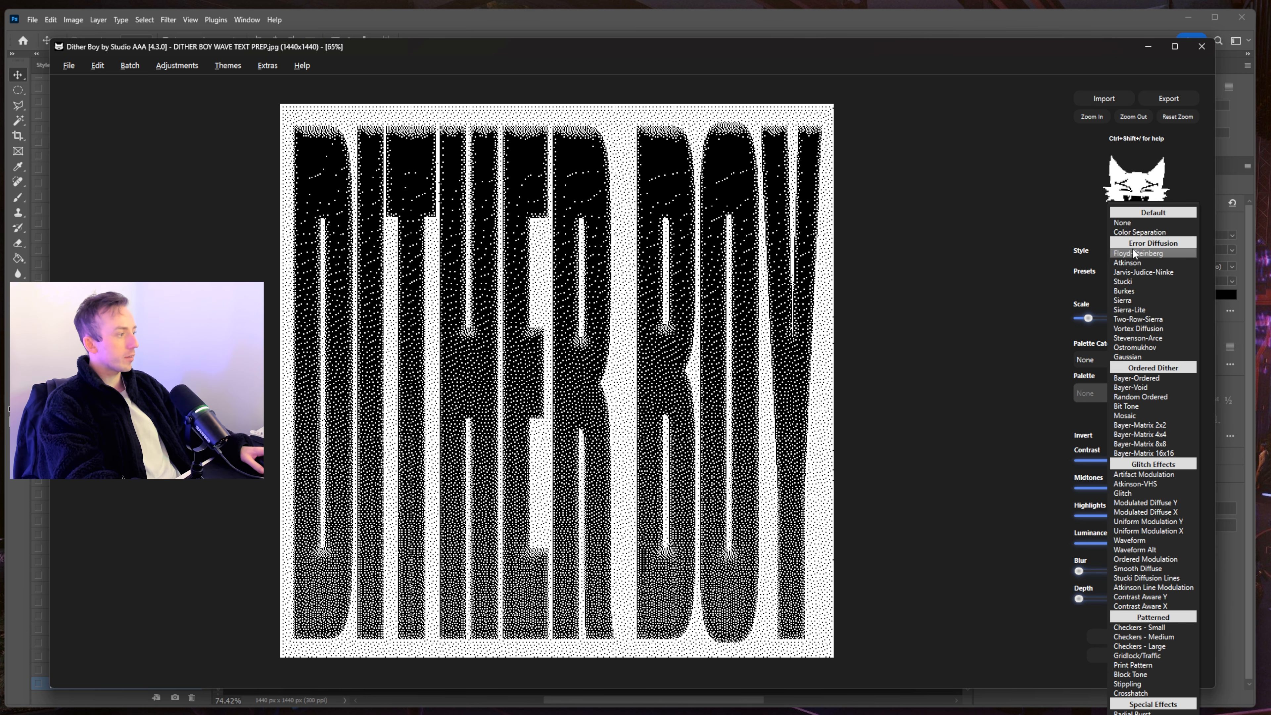
left_click(963, 181)
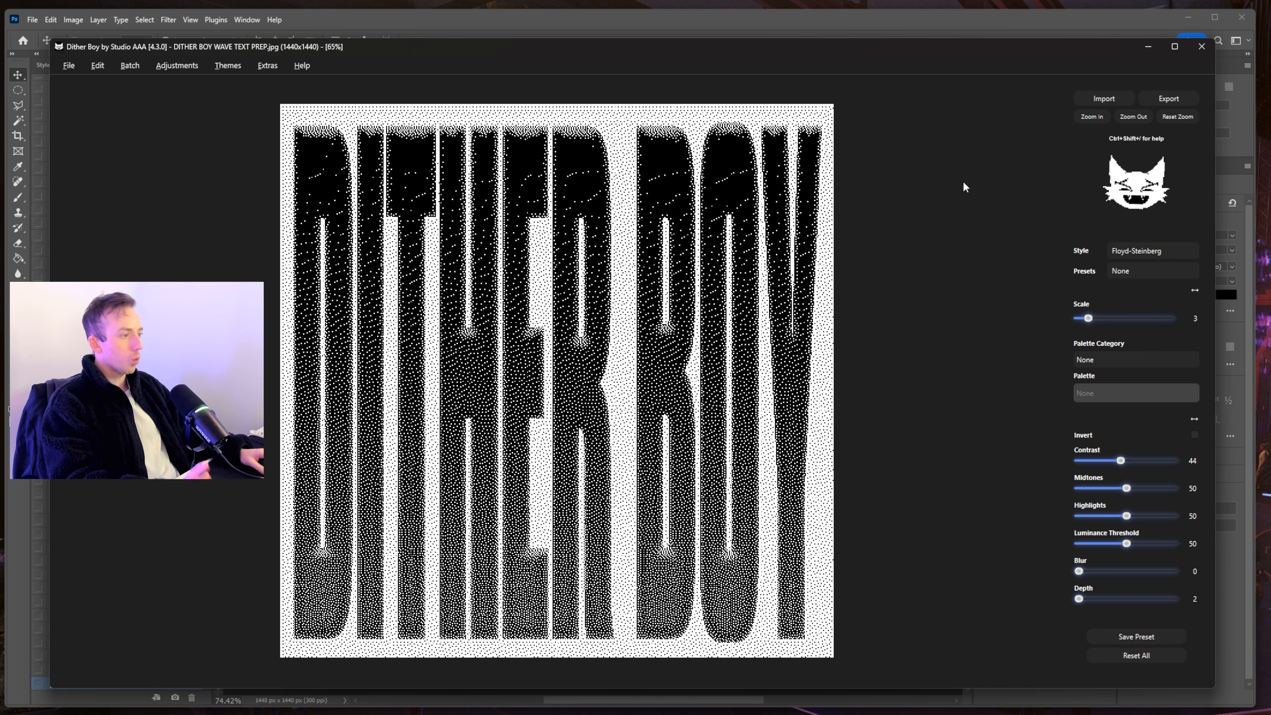
left_click(1172, 253)
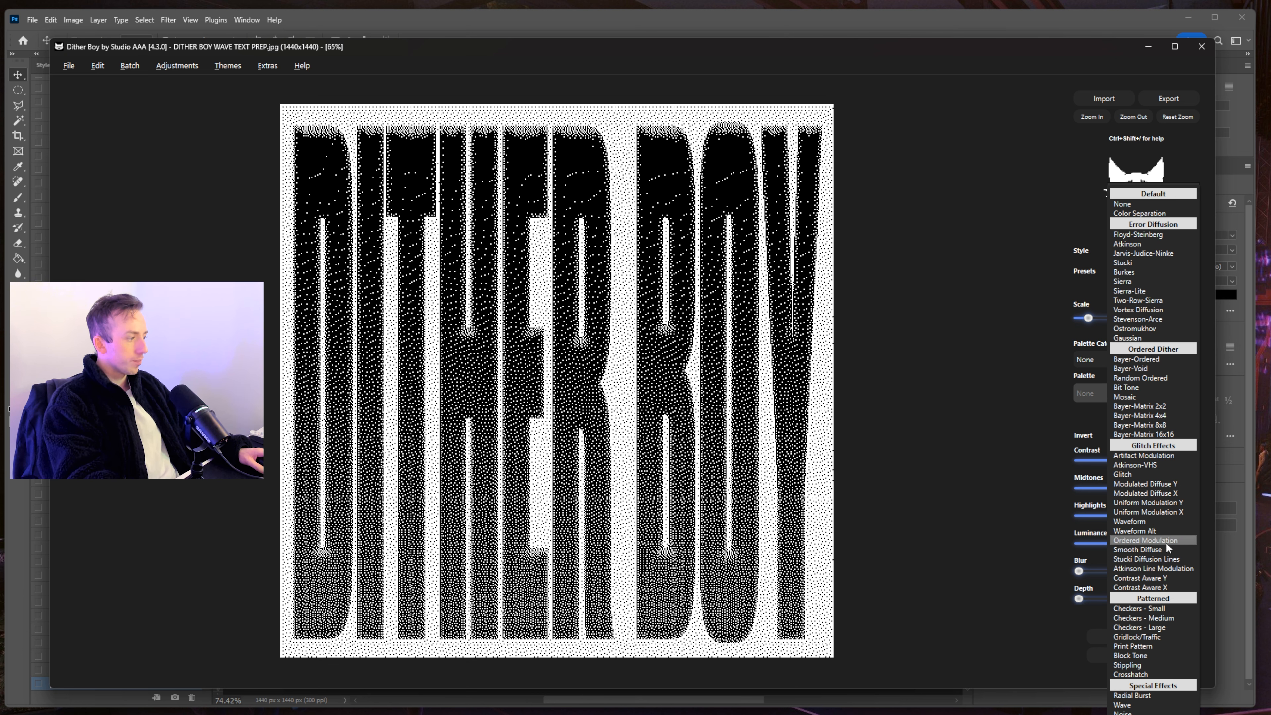
left_click(1141, 549)
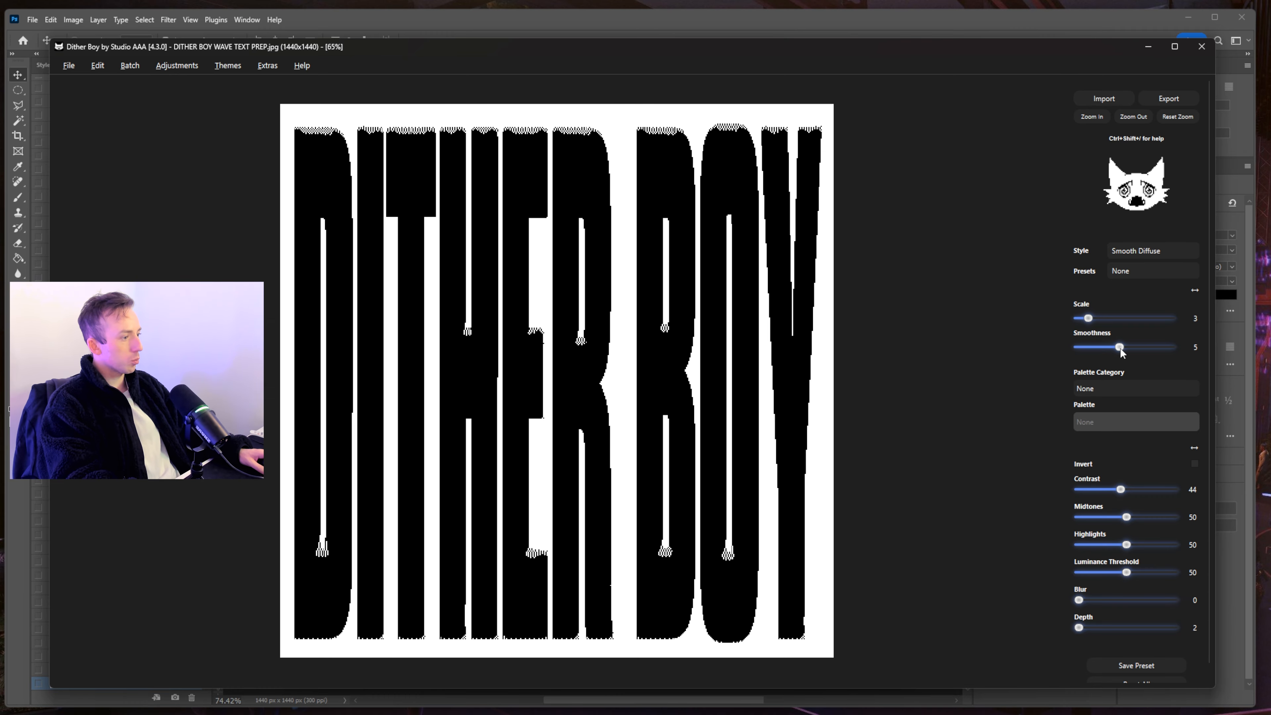
left_click(1150, 250)
left_click(1157, 287)
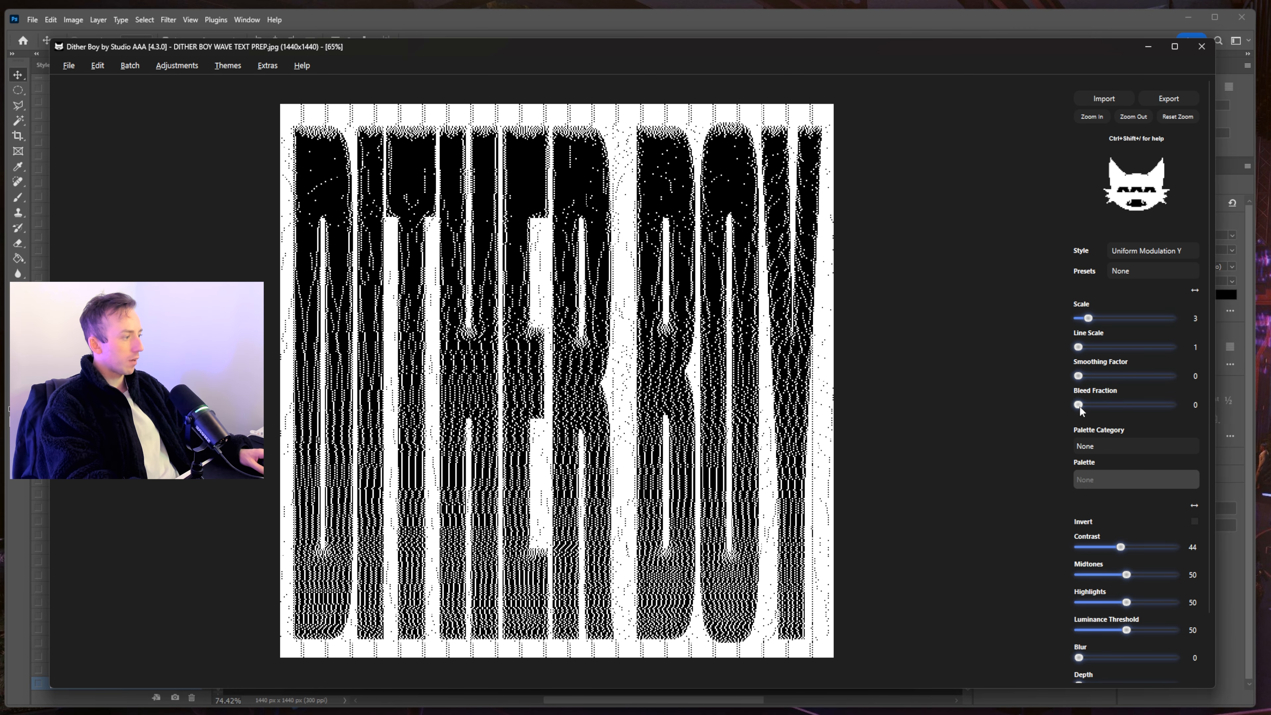
mouse_move(1078, 405)
left_mouse_down()
mouse_move(1117, 402)
mouse_move(1088, 404)
mouse_move(1099, 402)
left_mouse_up()
left_click(1093, 376)
left_click(1083, 347)
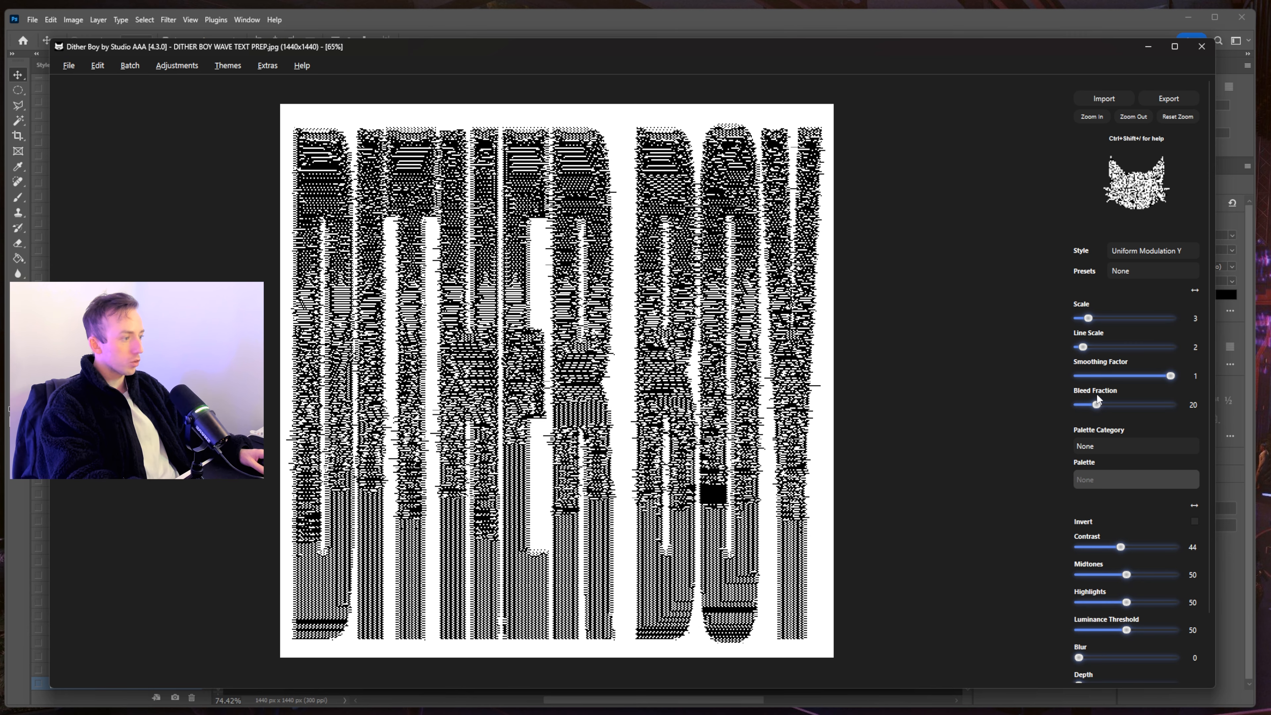
- Zoom in and pan across the letters to inspect the streaks, then show the whole image
left_click(1092, 116)
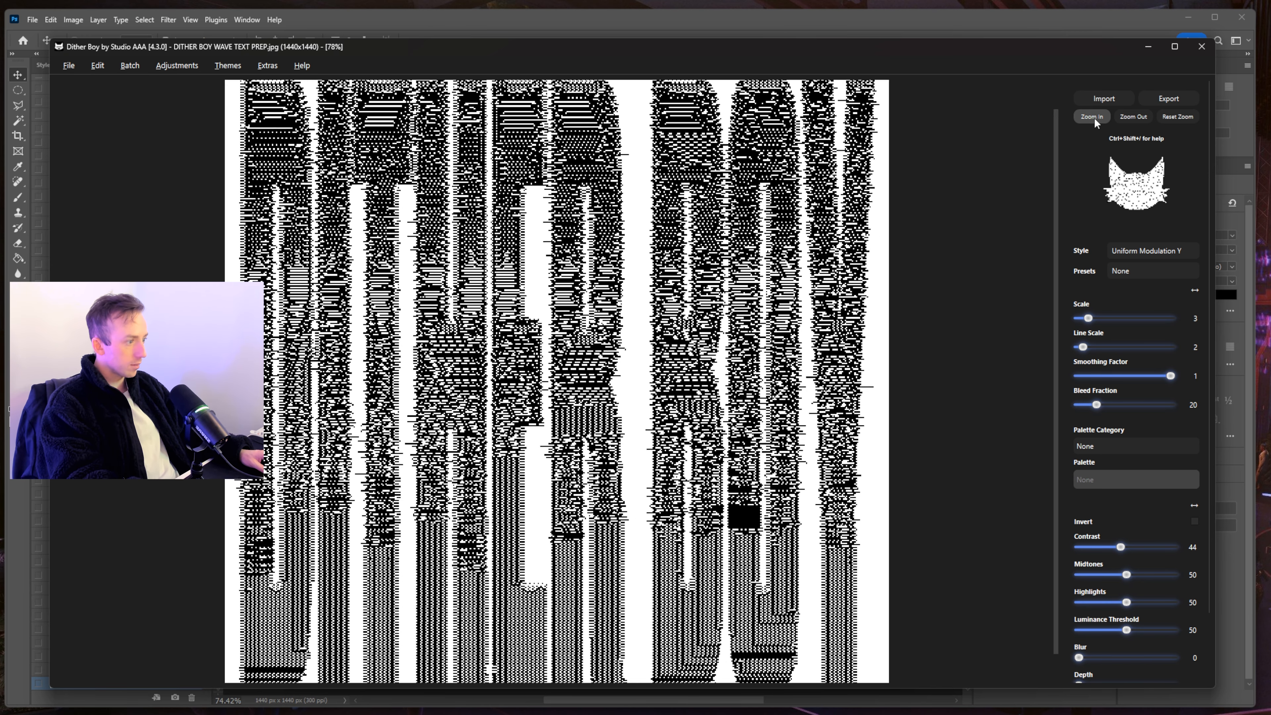
left_click(1092, 117)
left_click_drag(707, 527, 670, 452)
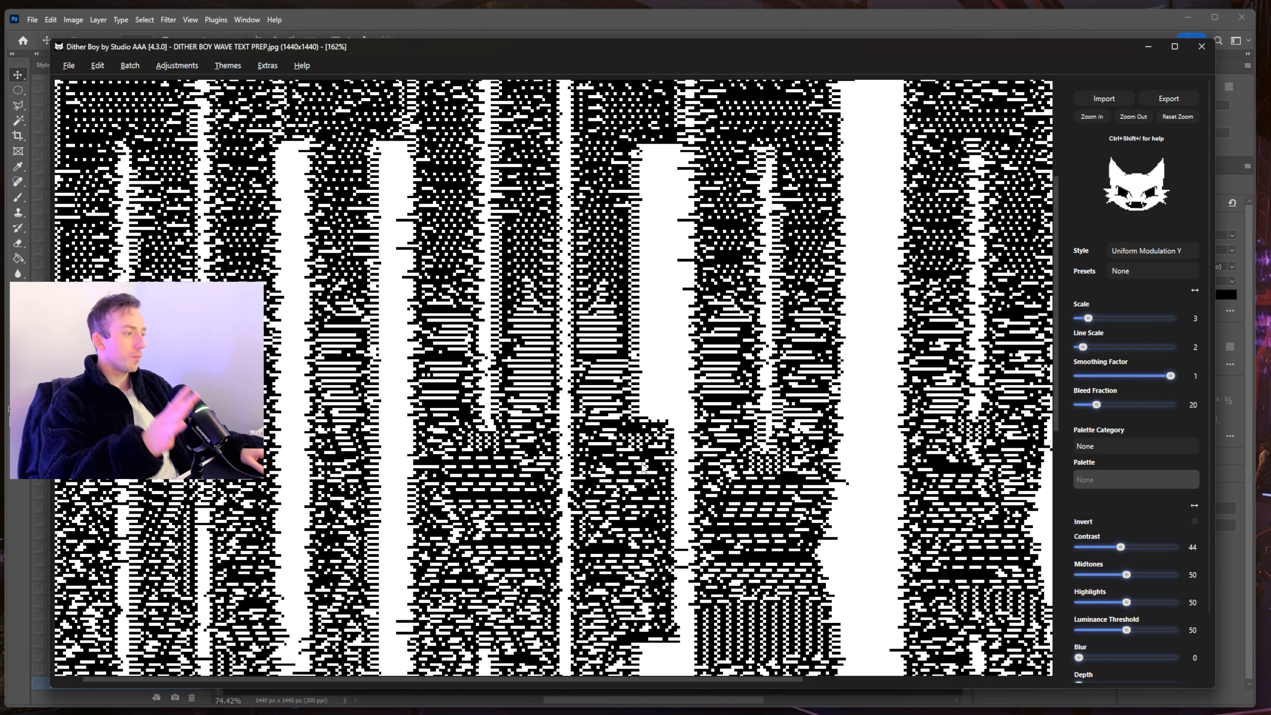
left_click_drag(643, 467, 770, 422)
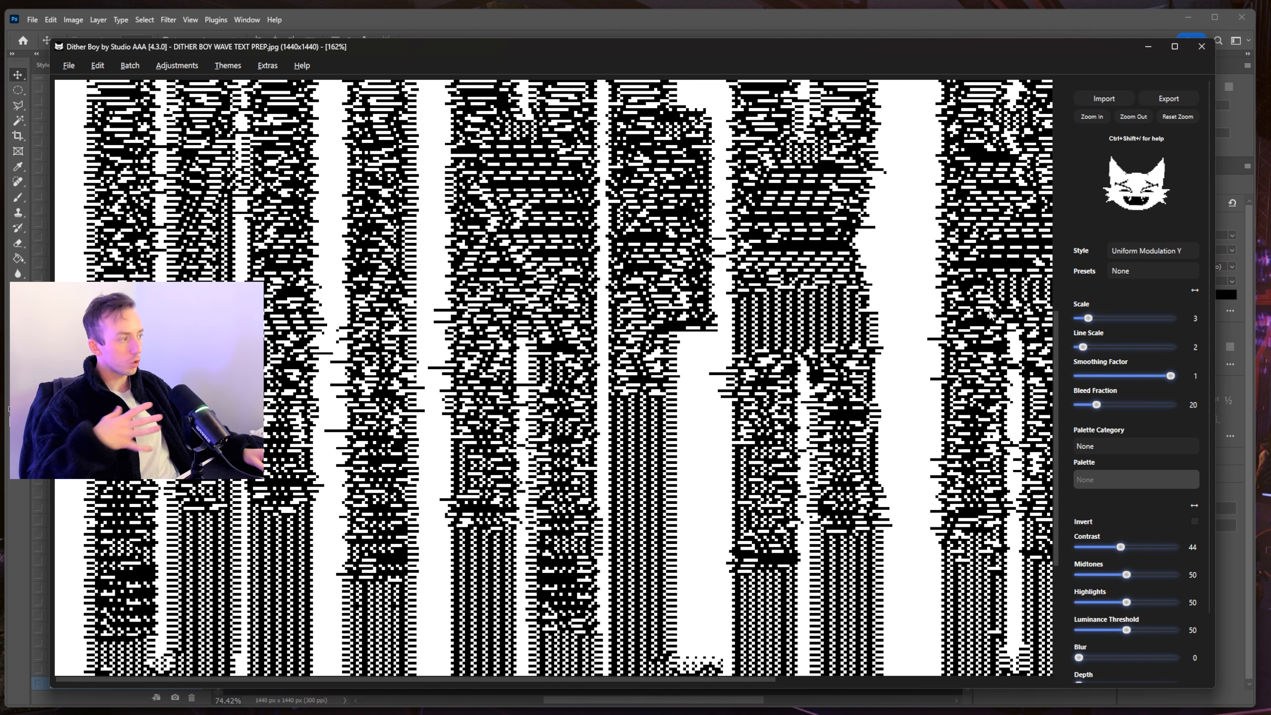
left_click(1132, 116)
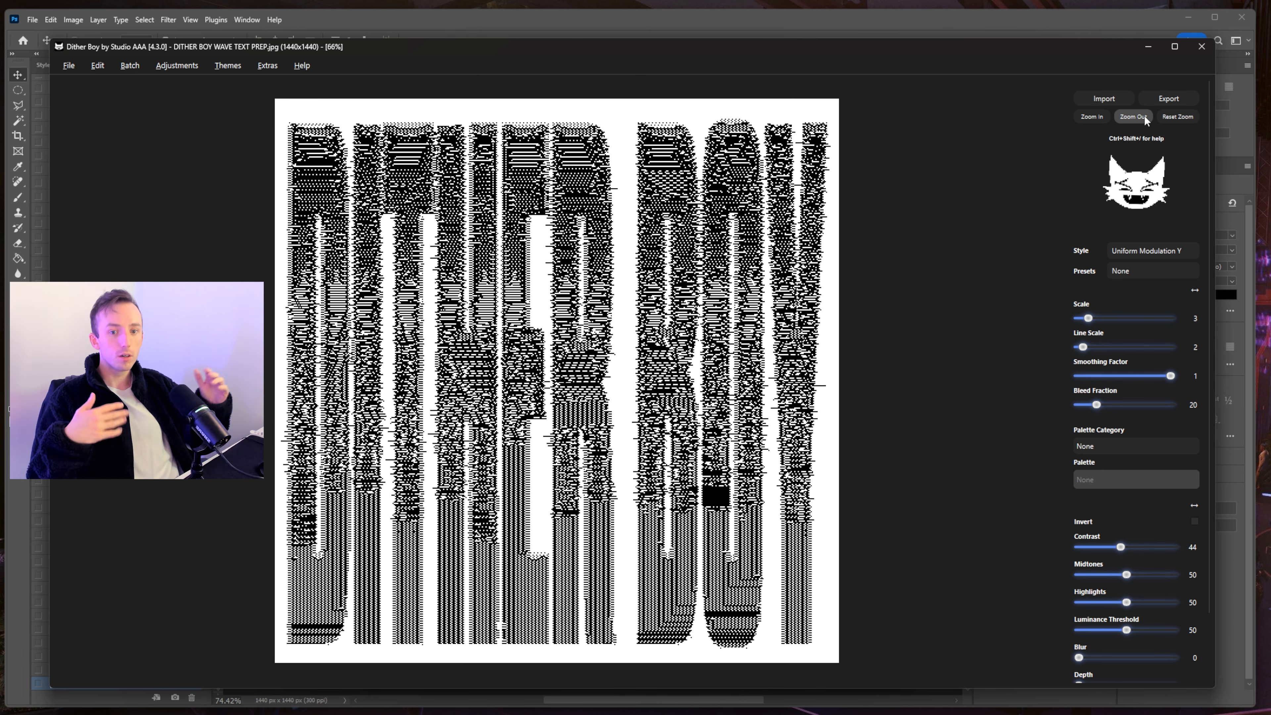
left_click(1160, 247)
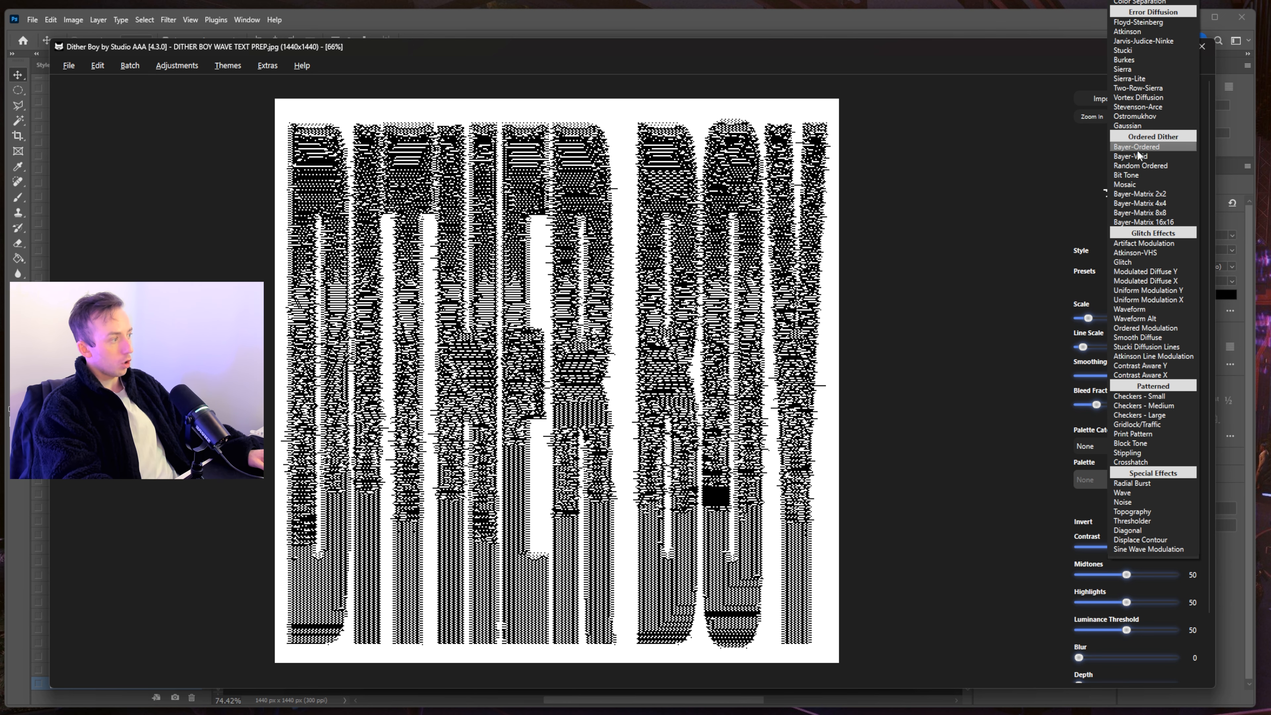
- Apply Floyd-Steinberg at Scale 3, then bring Photoshop's DITHER BOY WAVE TEXT PREP.psd forward
left_click(1147, 21)
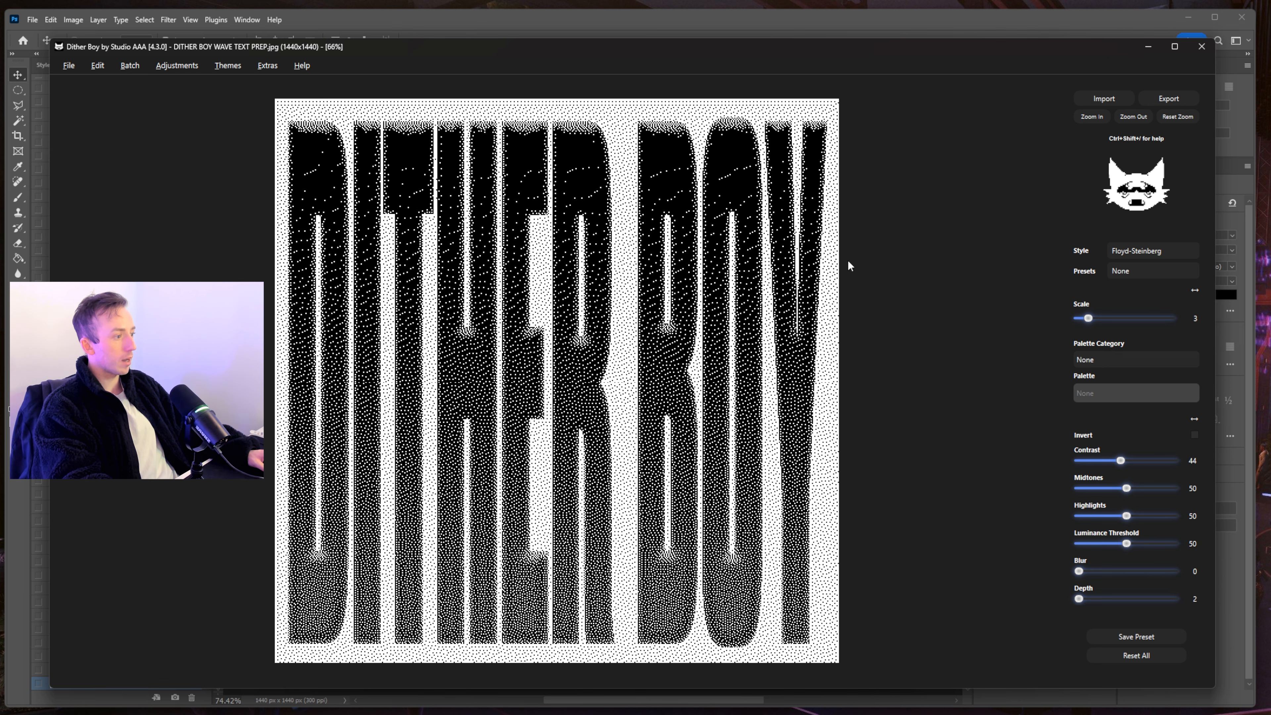
mouse_move(1091, 325)
left_mouse_down()
mouse_move(1069, 319)
mouse_move(1089, 320)
left_mouse_up()
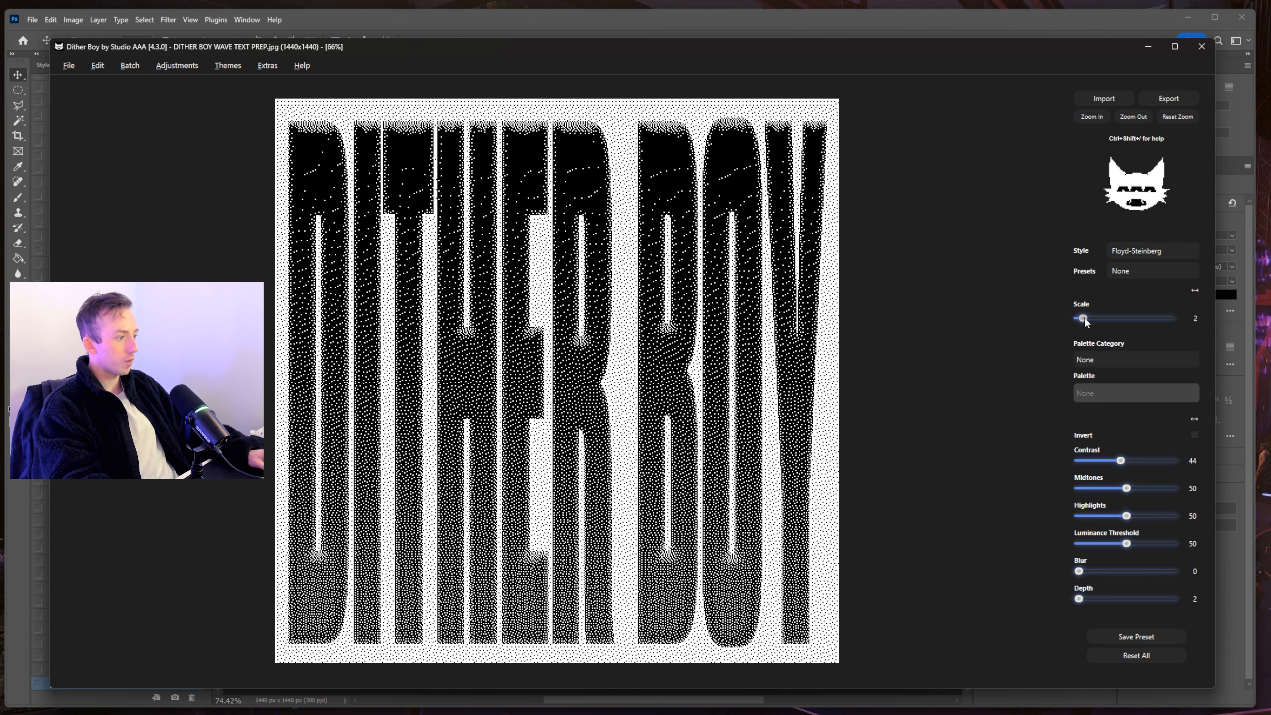
left_click_drag(1085, 320, 1090, 321)
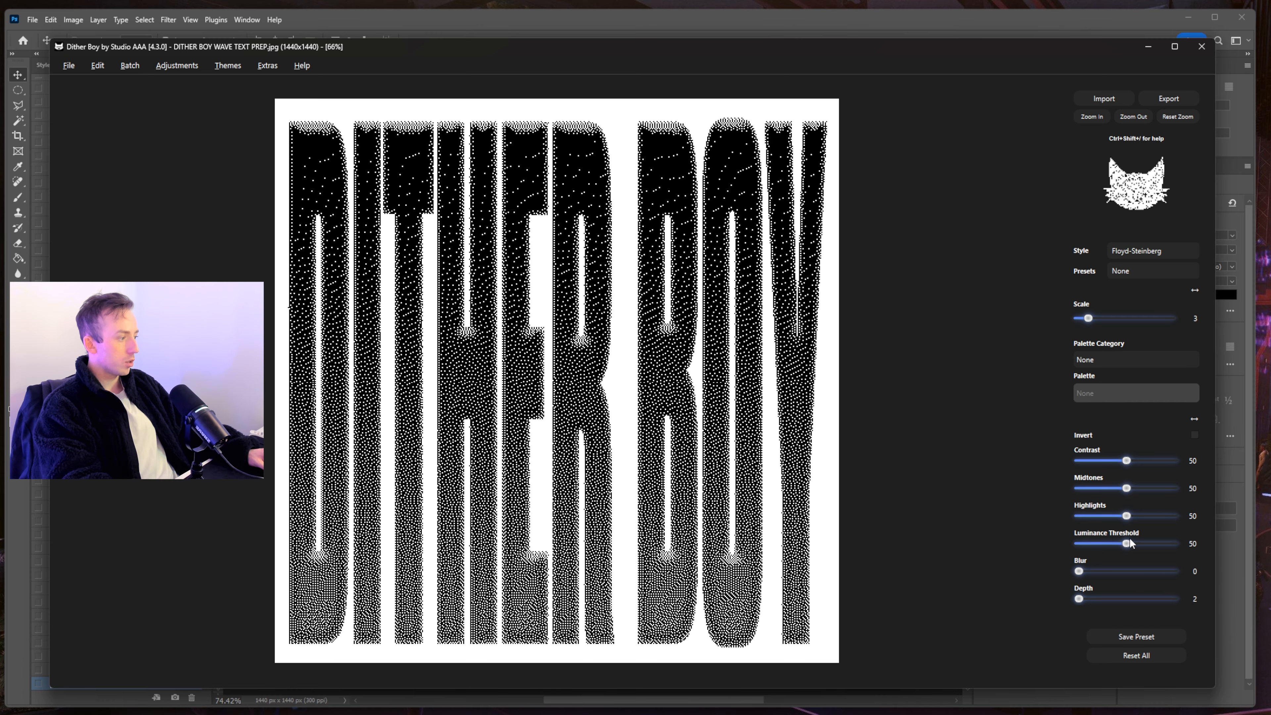
left_click(614, 18)
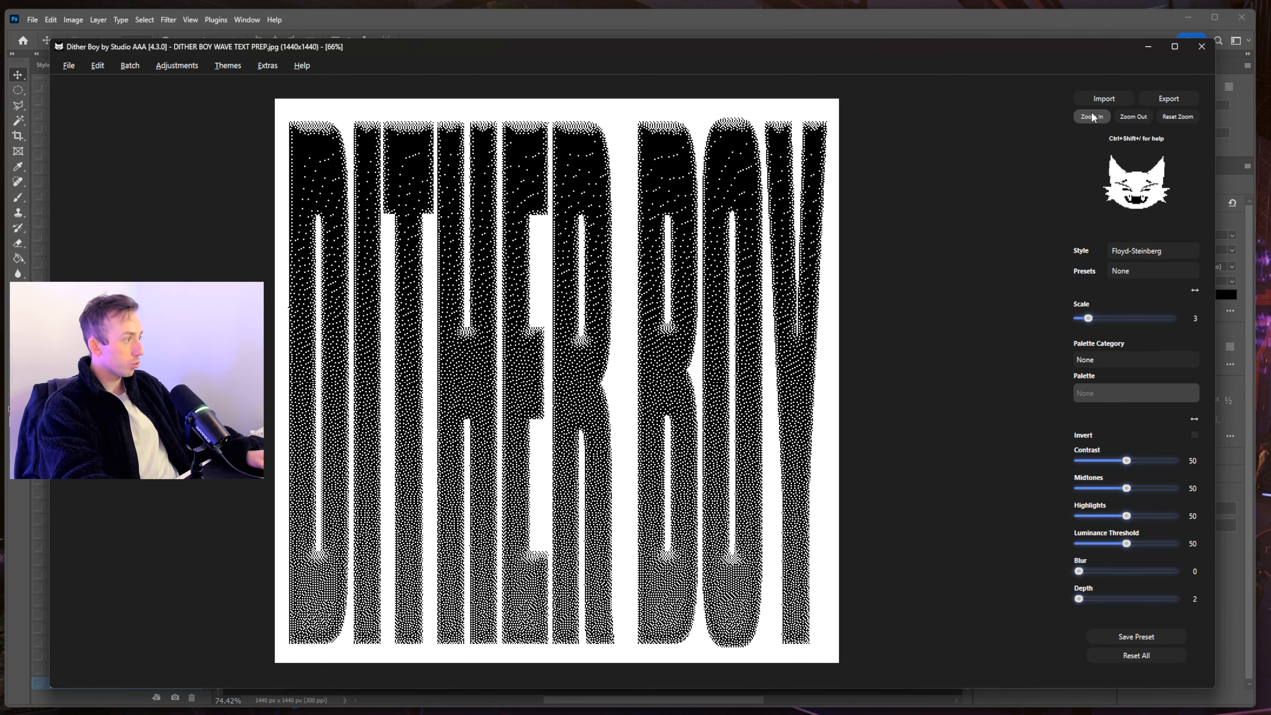
- Zoom into the dithered letters, then examine the blurred letter tops in the Photoshop source document
left_click(1091, 117)
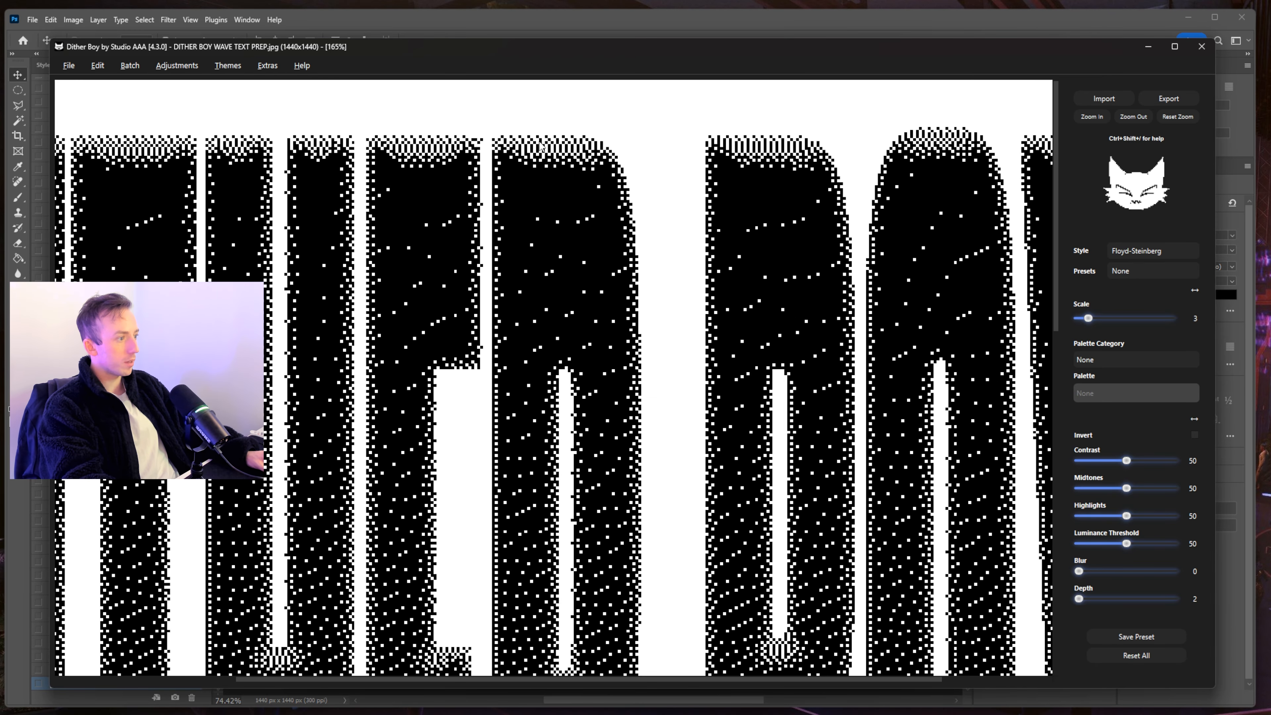
left_click_drag(520, 160, 344, 231)
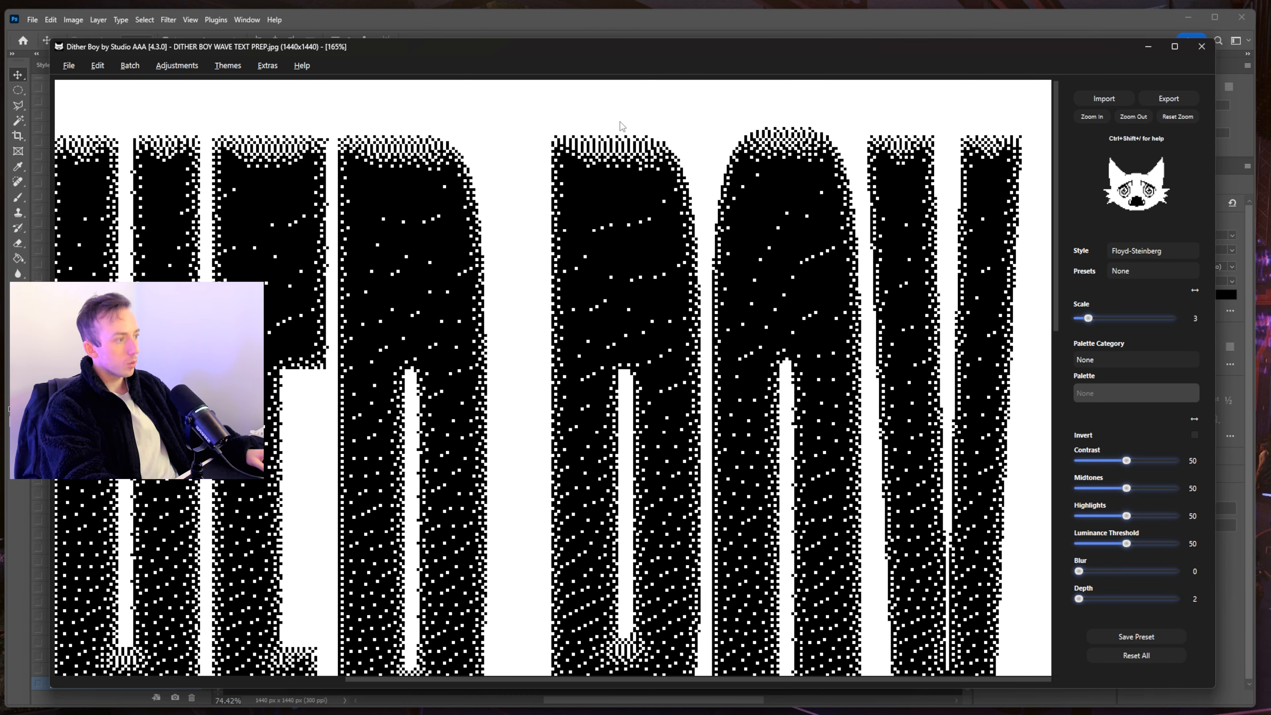
left_click(662, 37)
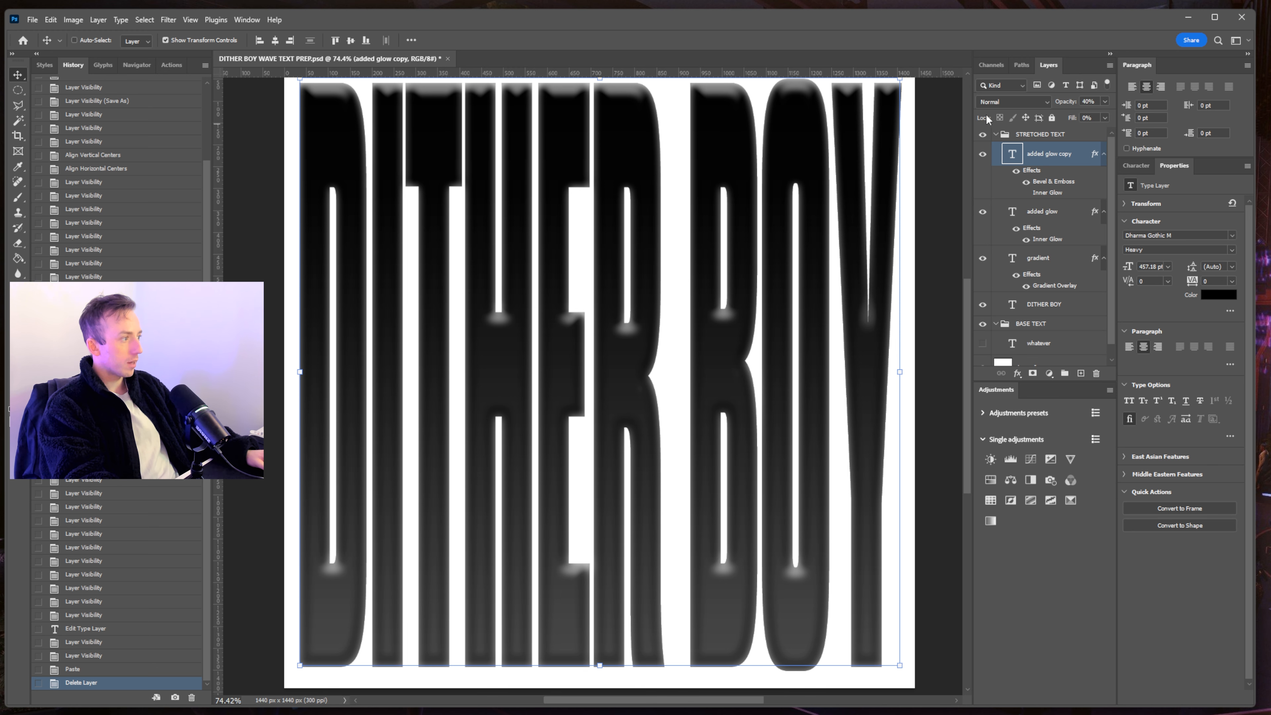
scroll(626, 235, "left", 3)
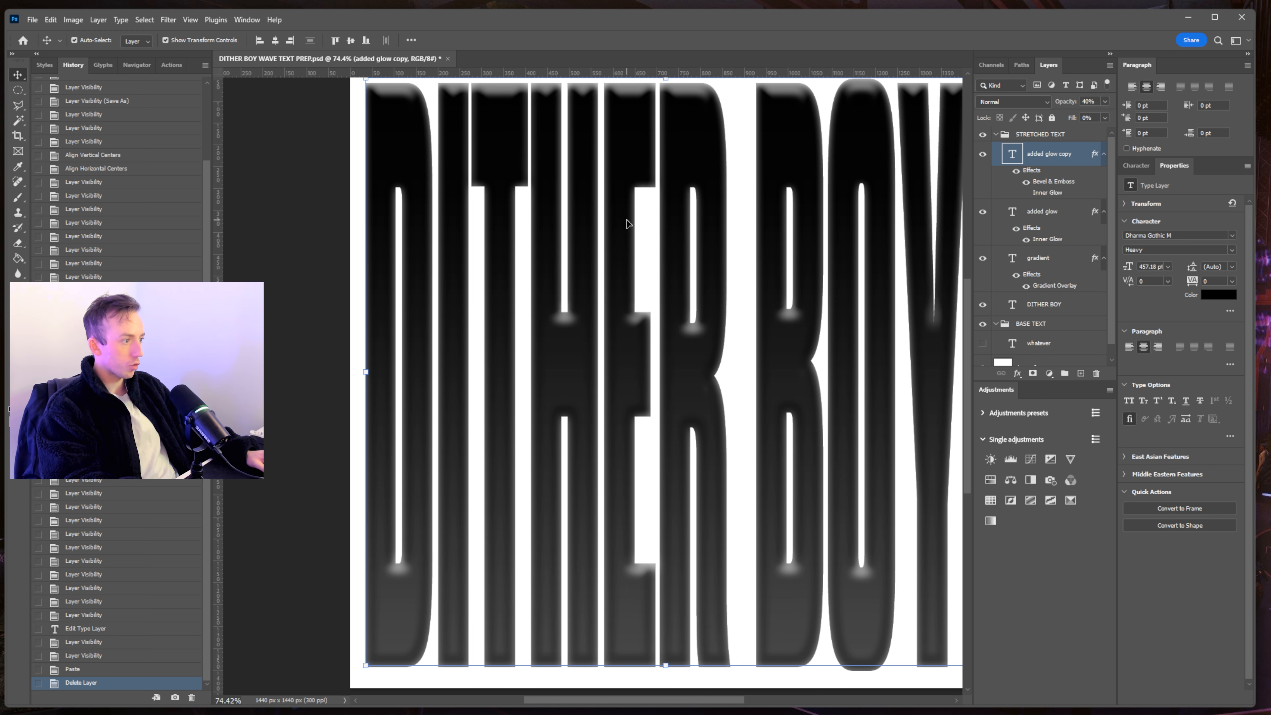
scroll(678, 219, "up", 5)
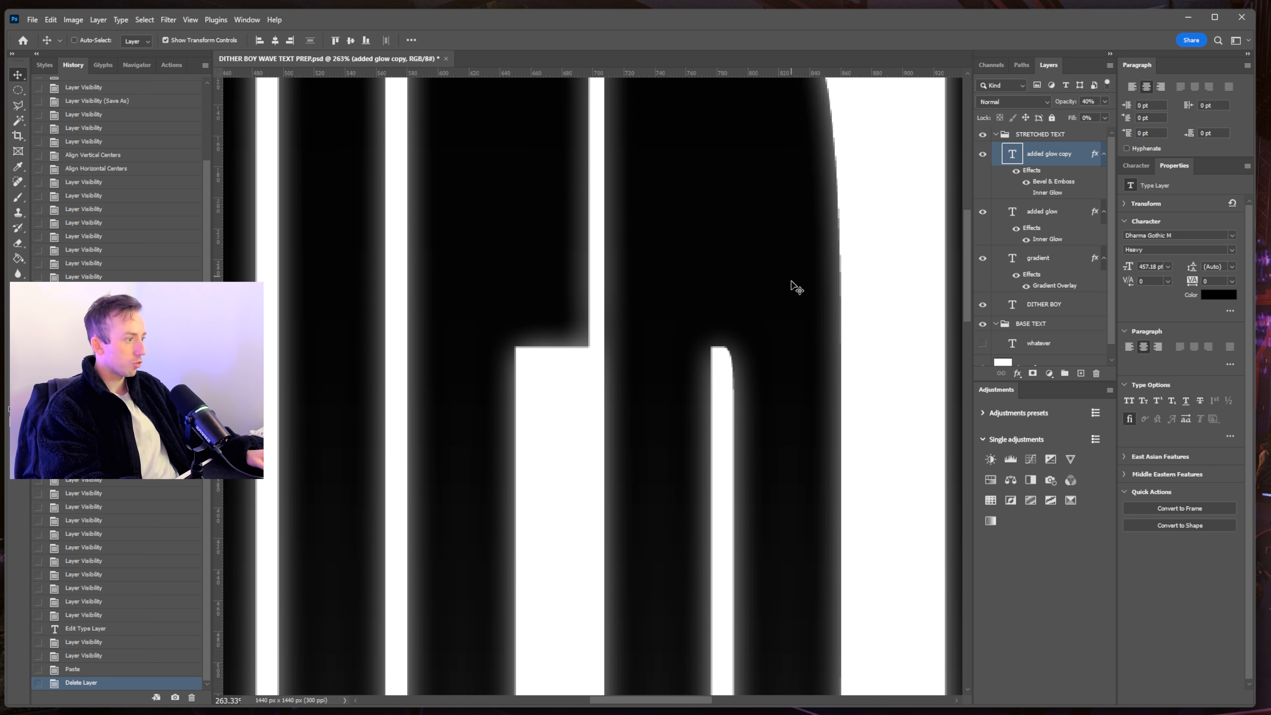
scroll(743, 218, "down", 2)
scroll(757, 235, "up", 5)
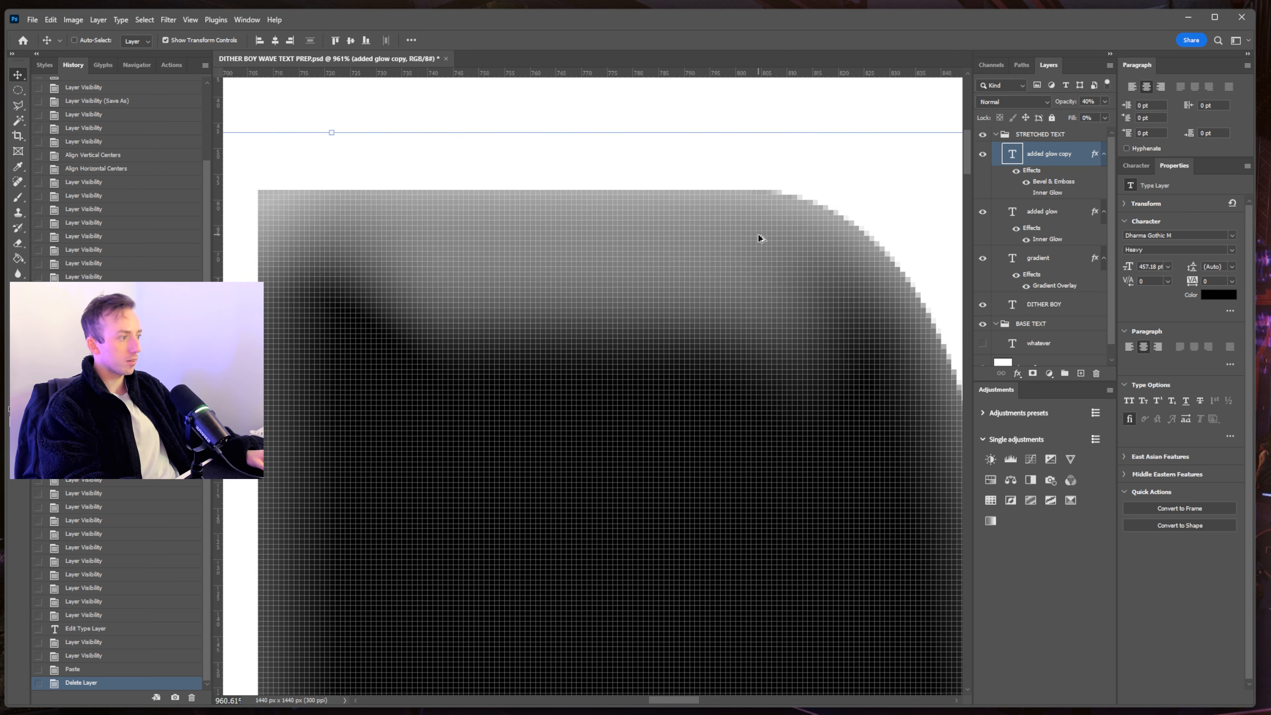
scroll(752, 245, "down", 1)
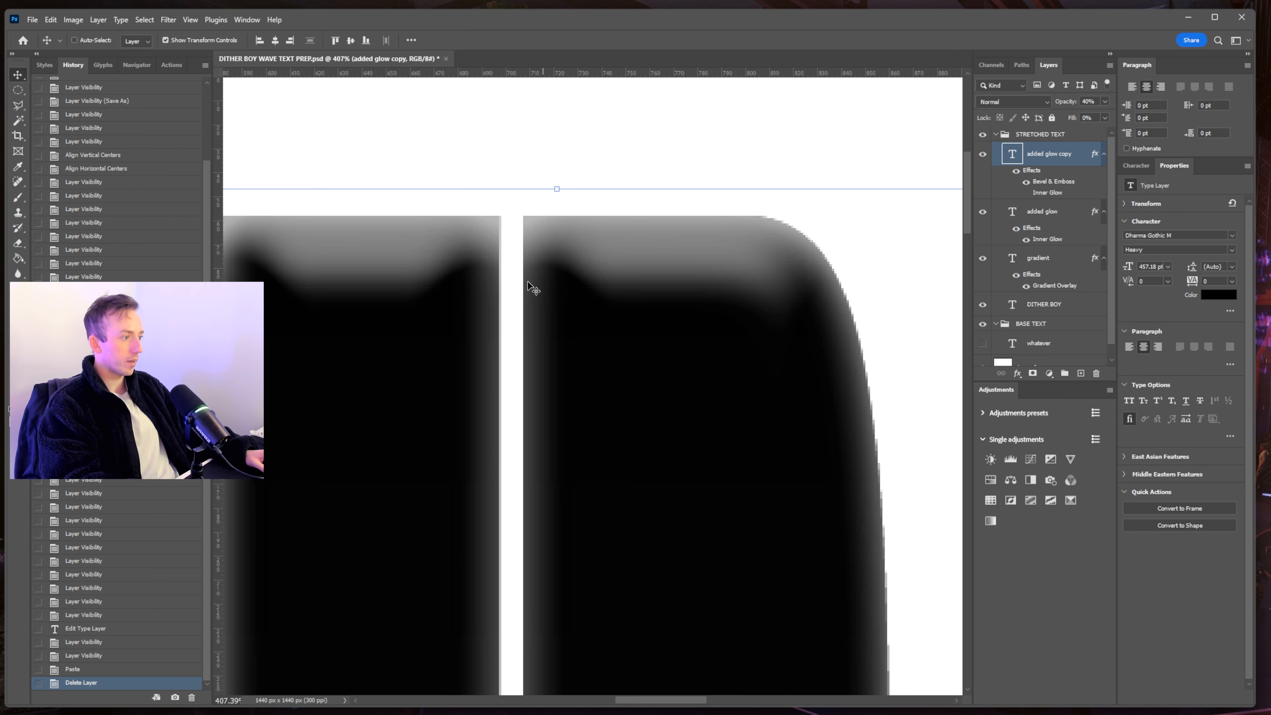
left_click_drag(561, 176, 849, 192)
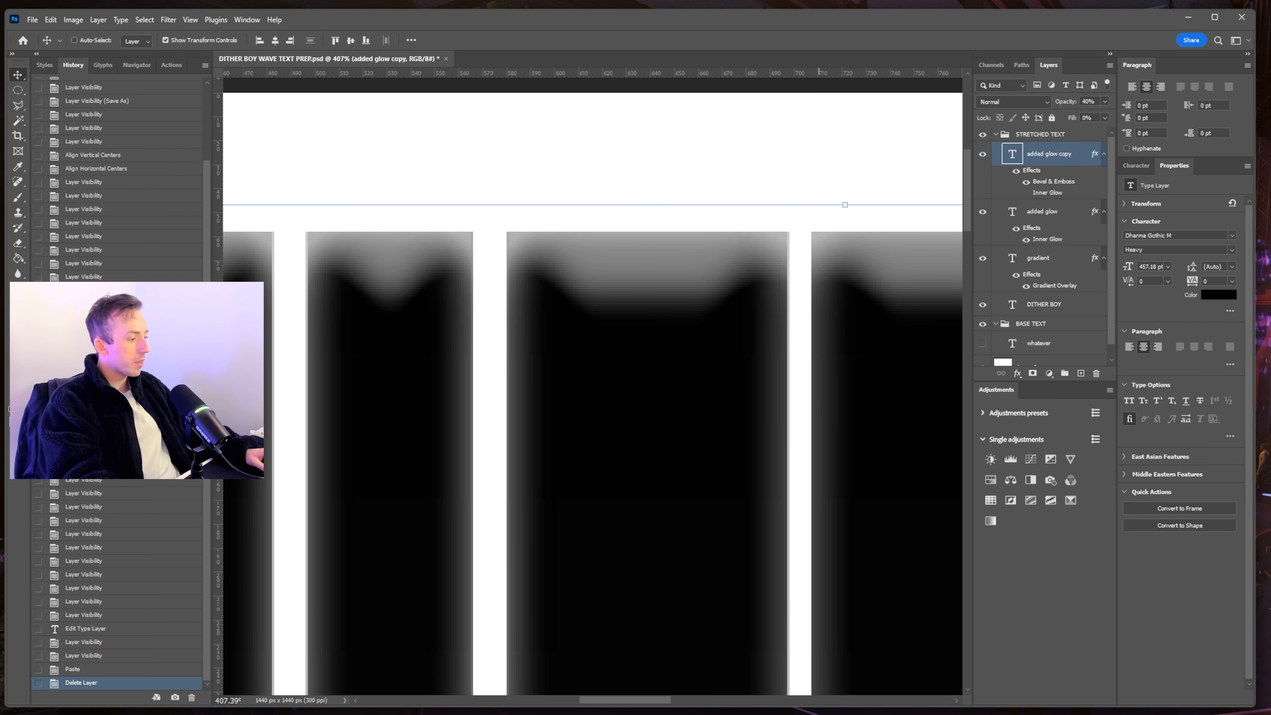
key("alt+Tab")
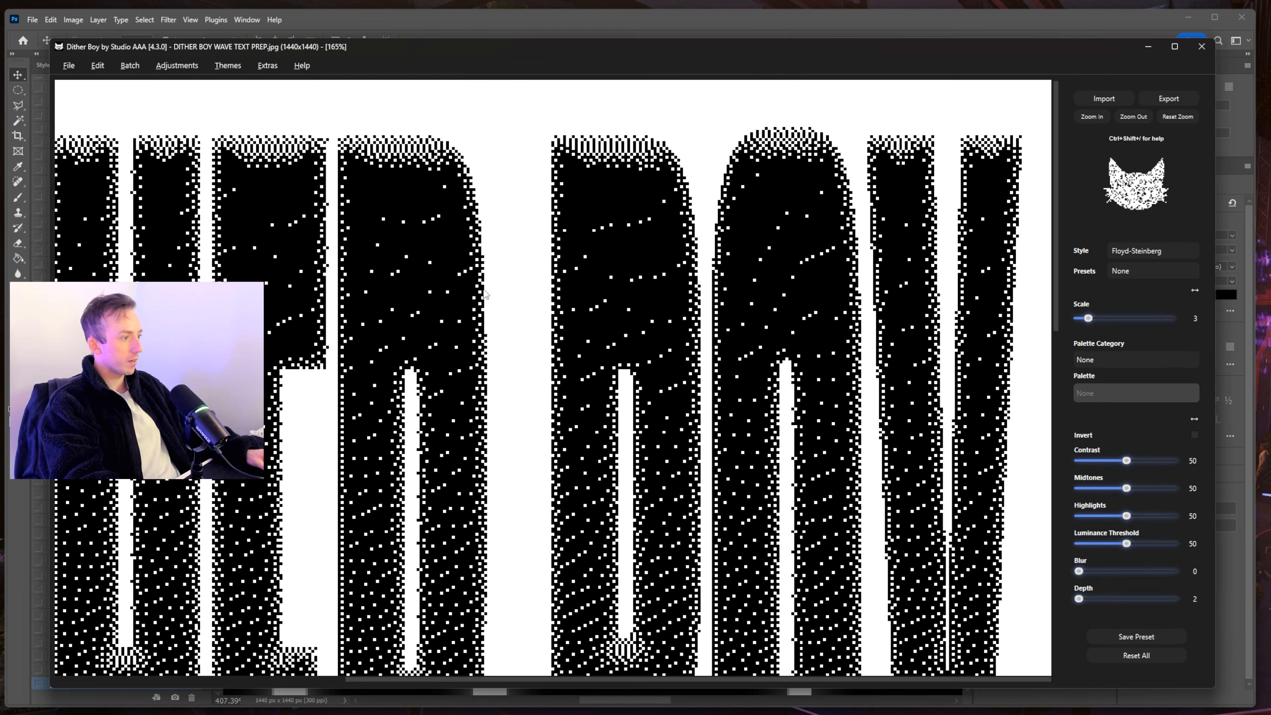
scroll(501, 278, "up", 5)
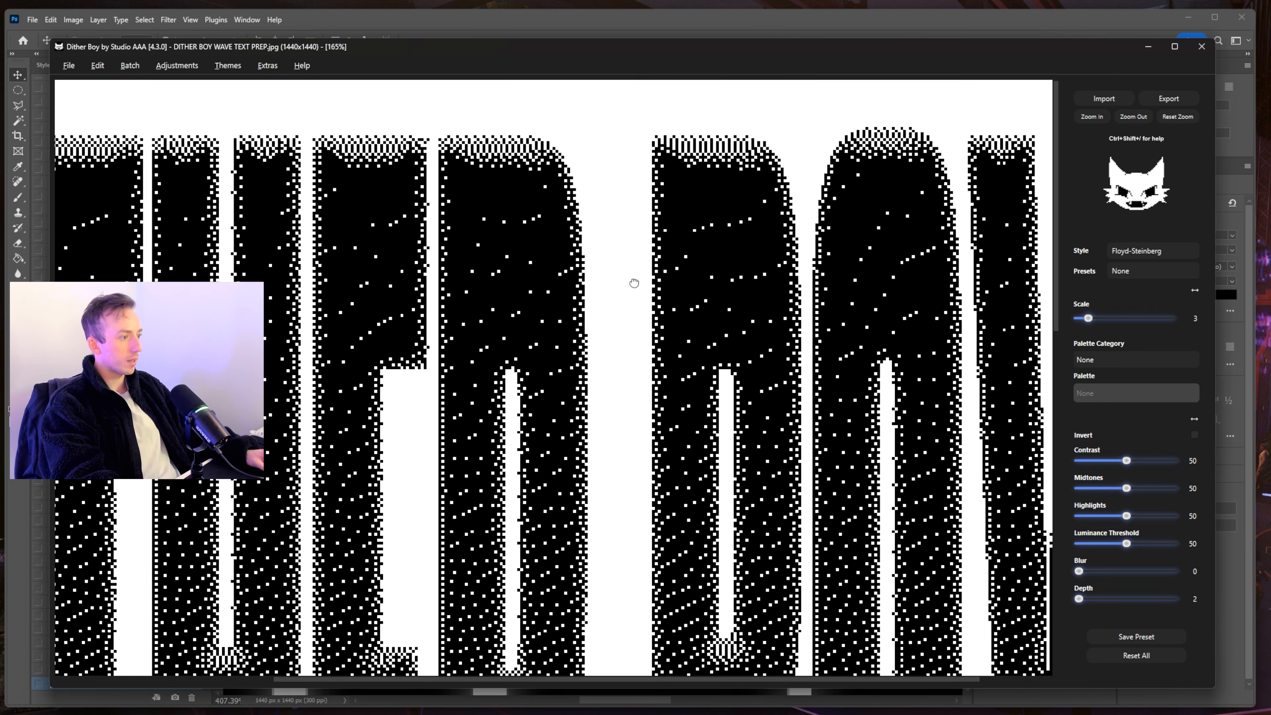
scroll(814, 82, "down", 3)
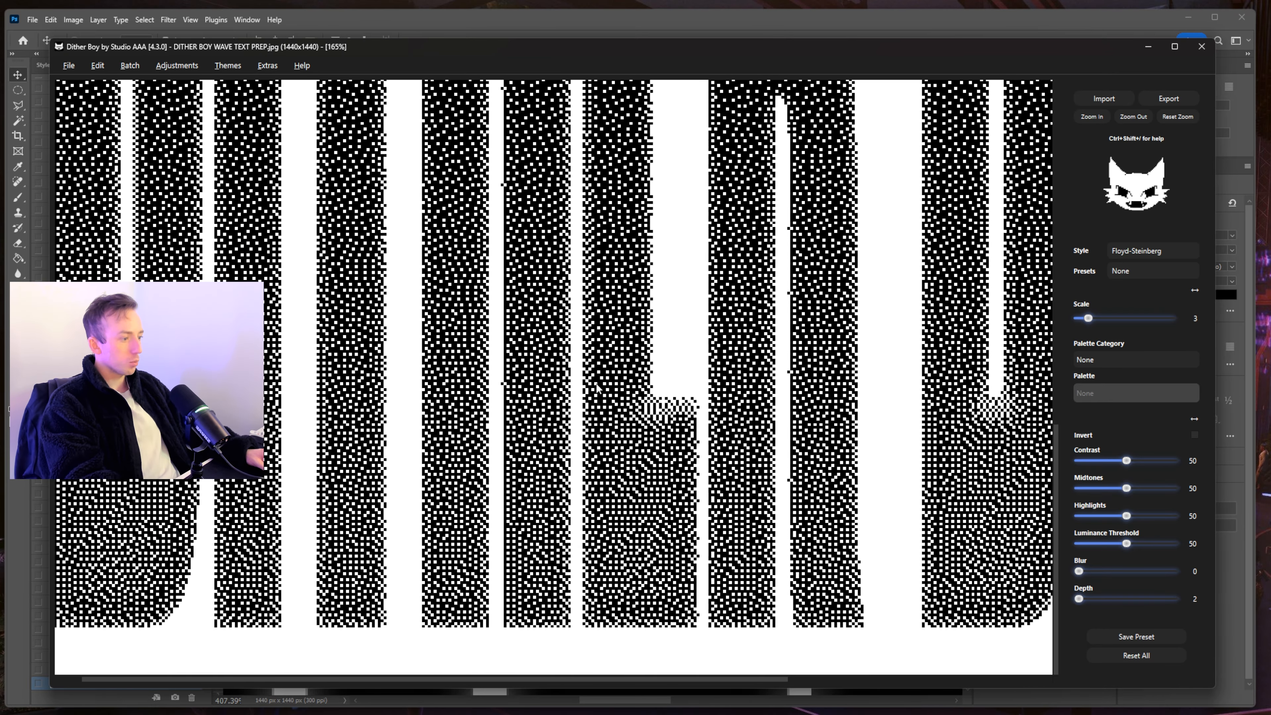
scroll(780, 360, "up", 5)
scroll(801, 416, "up", 1)
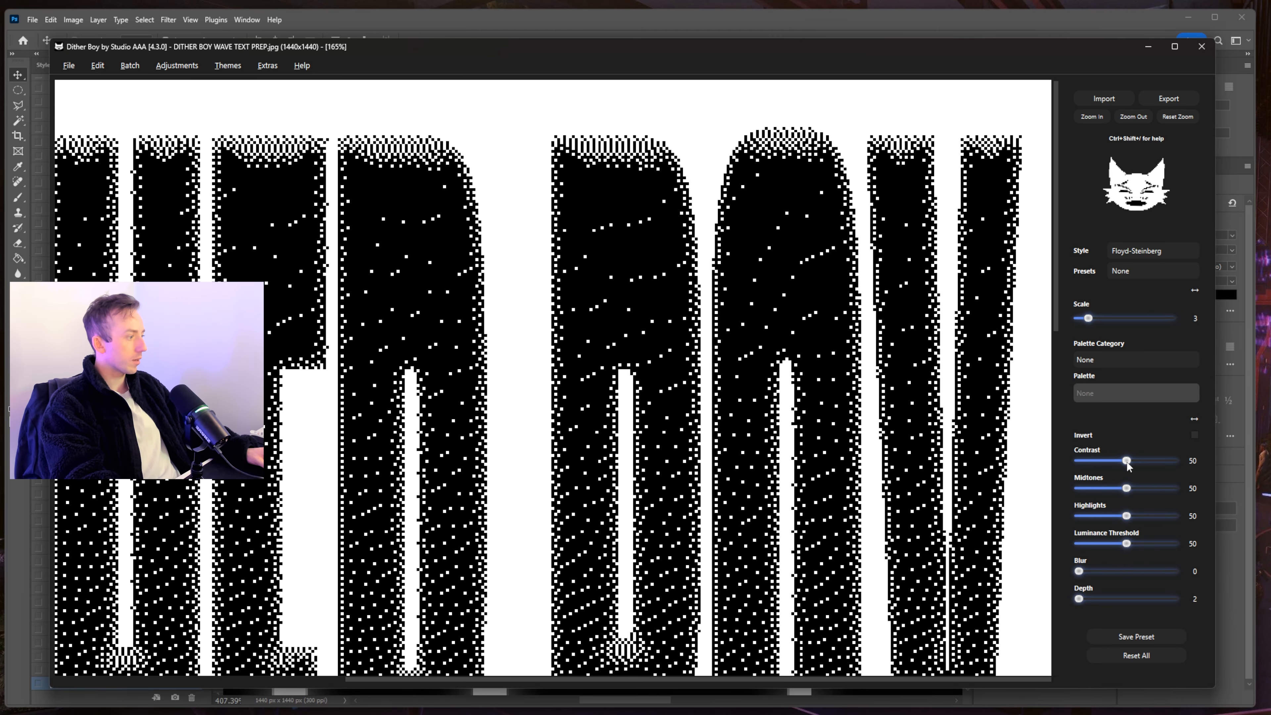
scroll(674, 211, "down", 1)
scroll(673, 210, "up", 2)
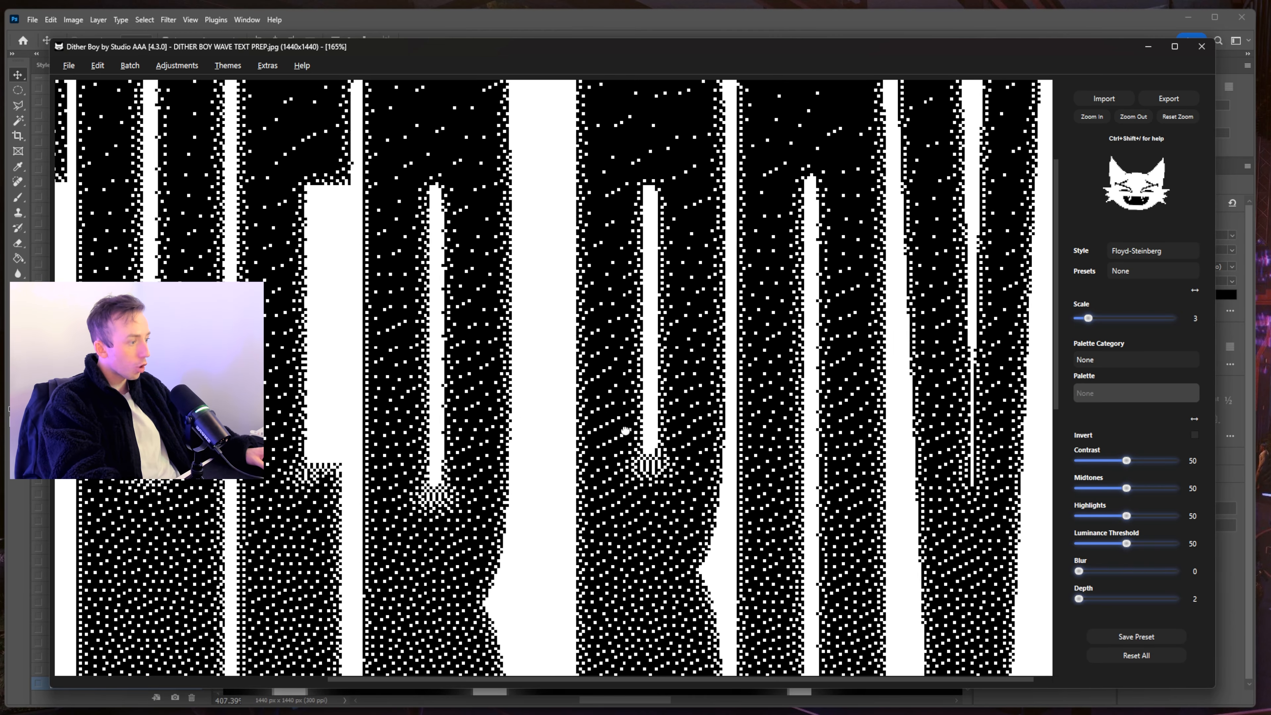
scroll(674, 211, "down", 1)
left_click(1091, 116)
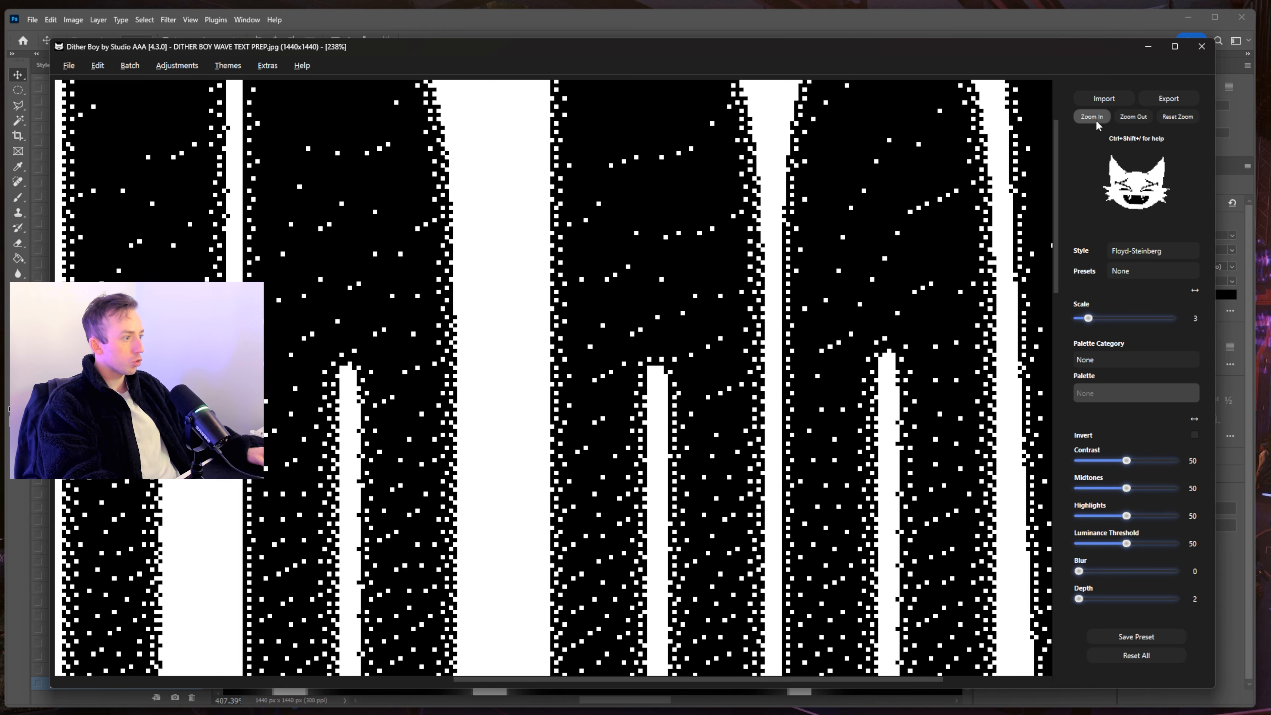
left_click(1091, 116)
left_click(1091, 117)
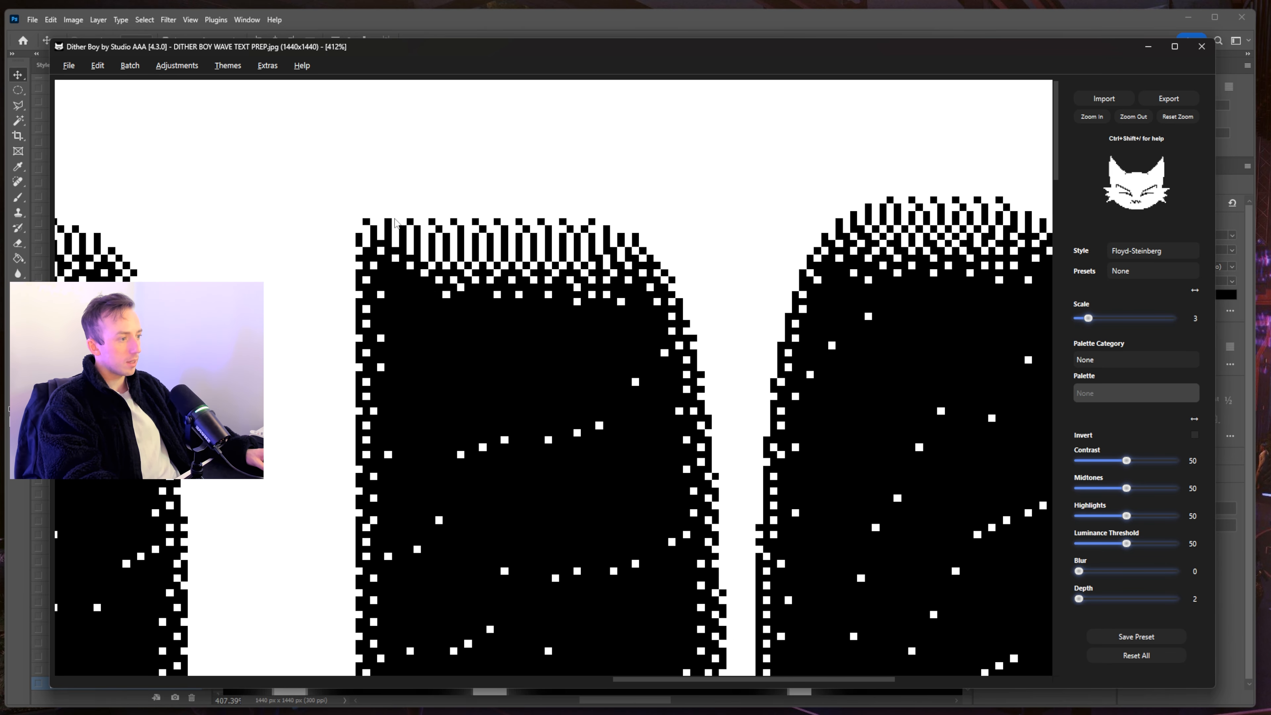
left_click_drag(473, 398, 684, 268)
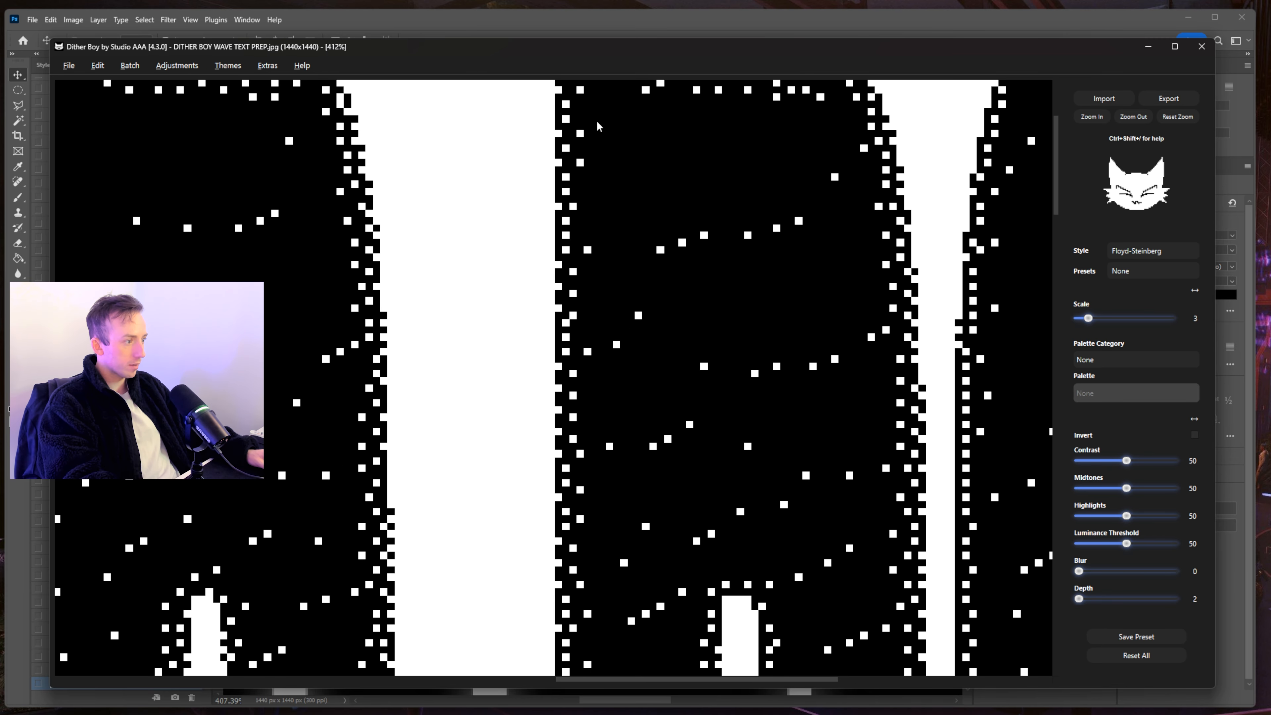
scroll(585, 92, "right", 5)
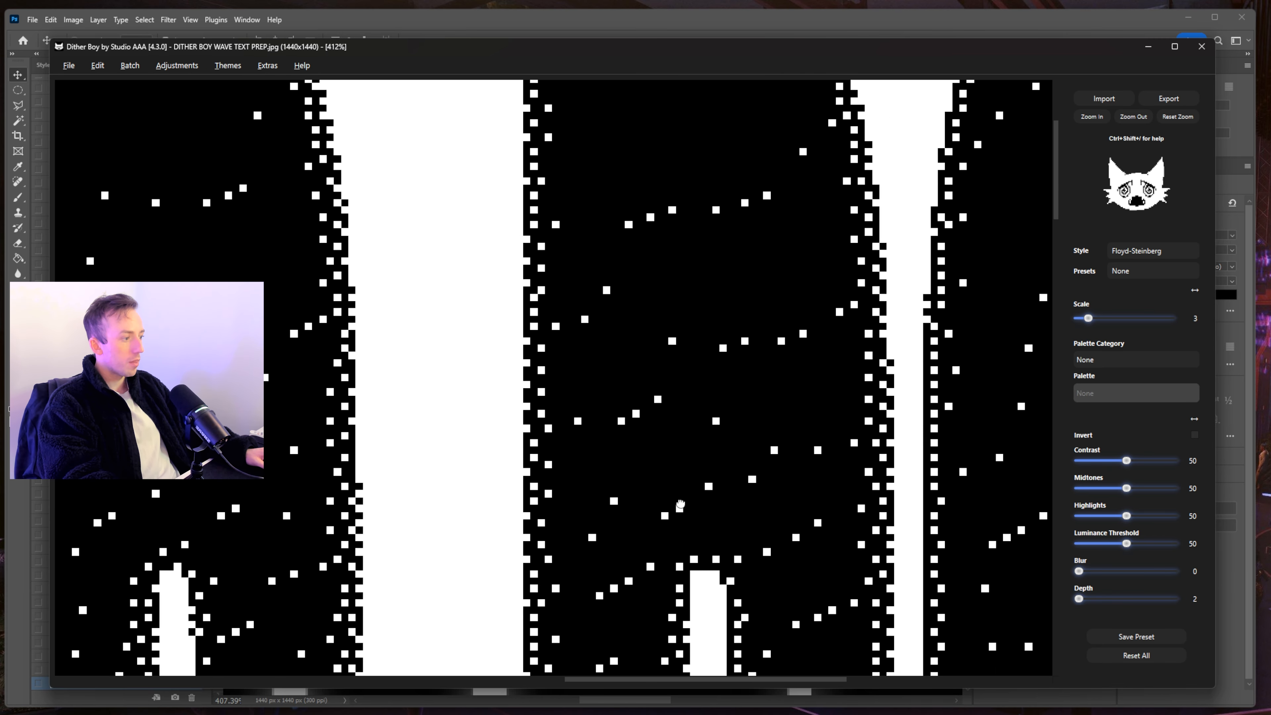
scroll(561, 201, "down", 3)
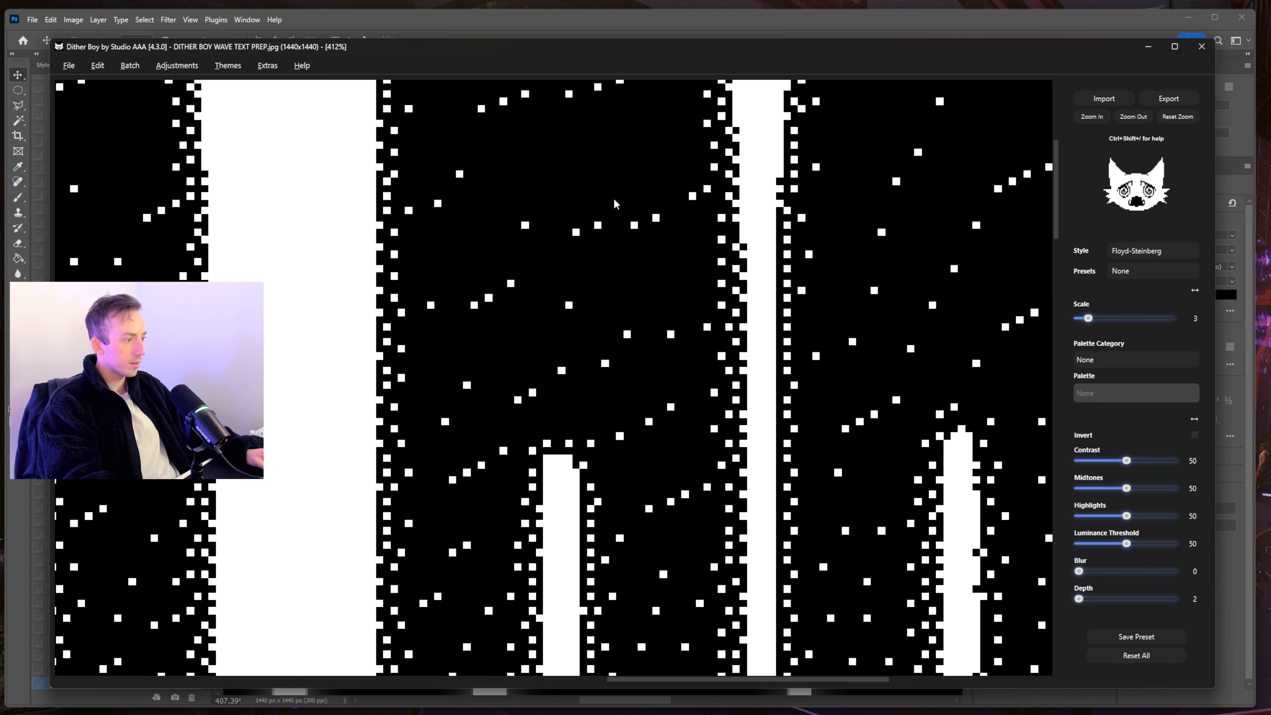
scroll(548, 381, "down", 5)
left_click_drag(577, 556, 543, 332)
scroll(543, 332, "down", 10)
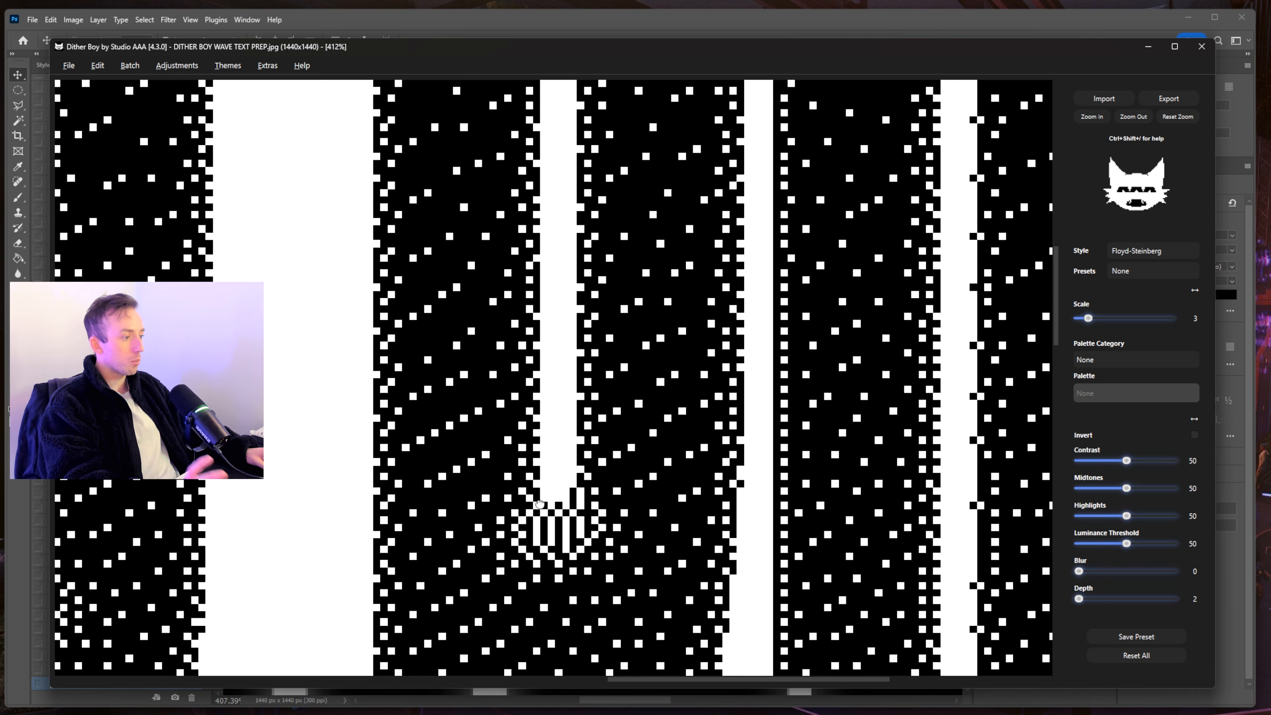
scroll(509, 177, "down", 10)
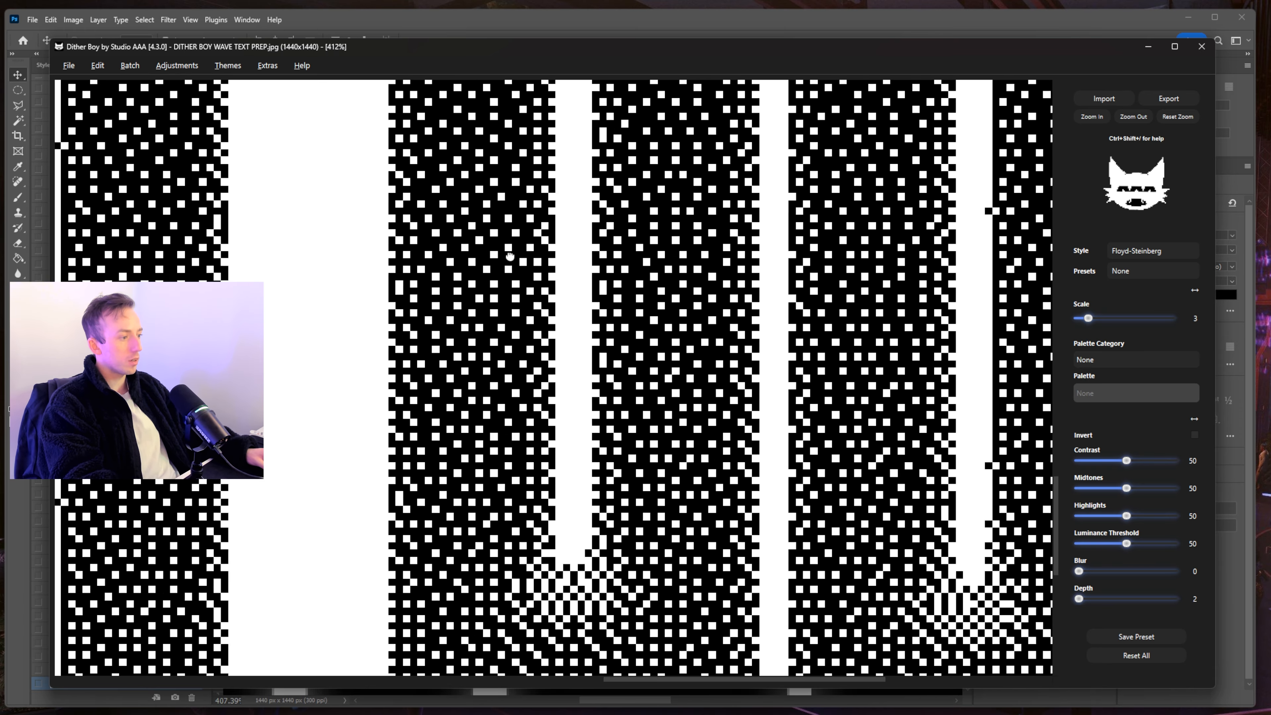
scroll(538, 383, "up", 5)
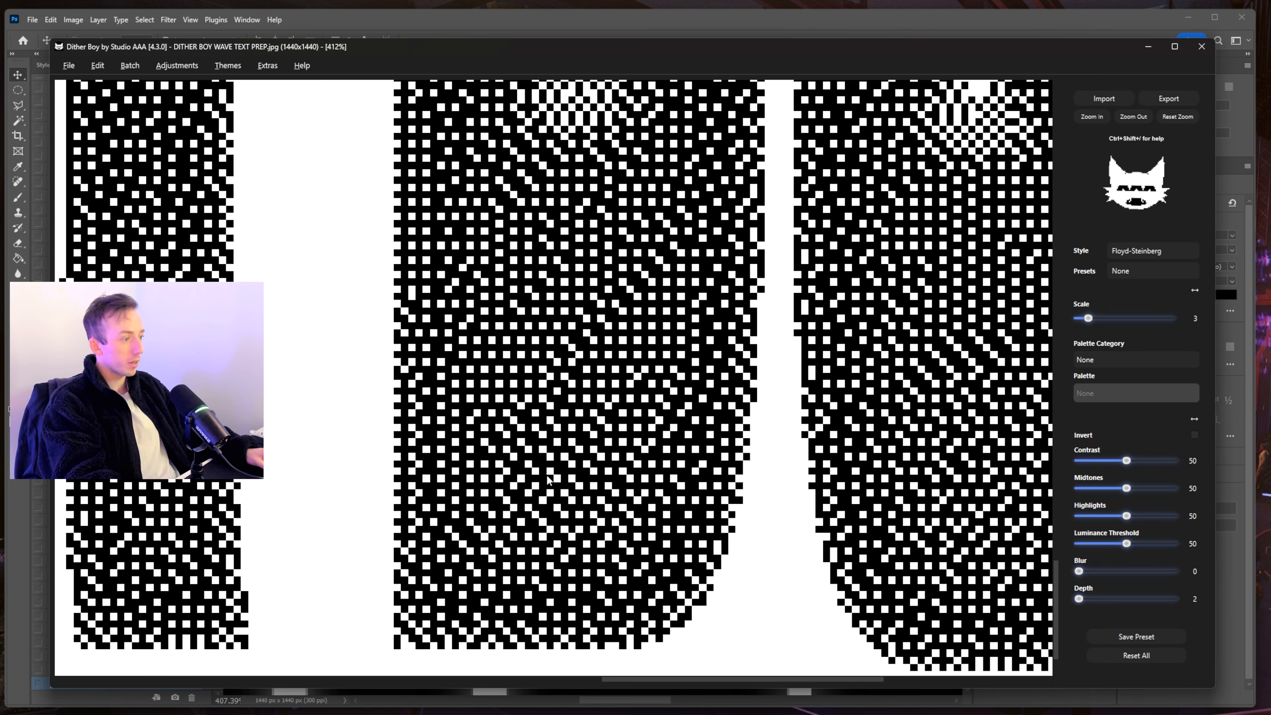
scroll(566, 459, "down", 5)
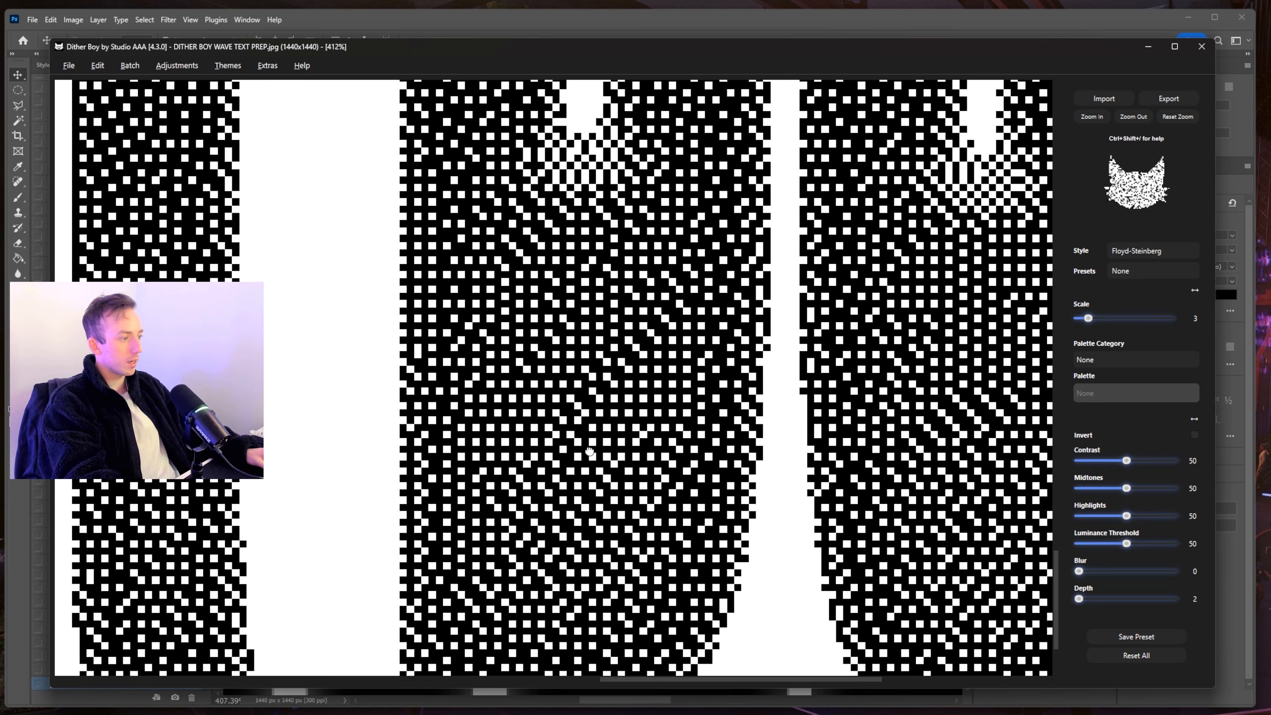
scroll(744, 369, "up", 5)
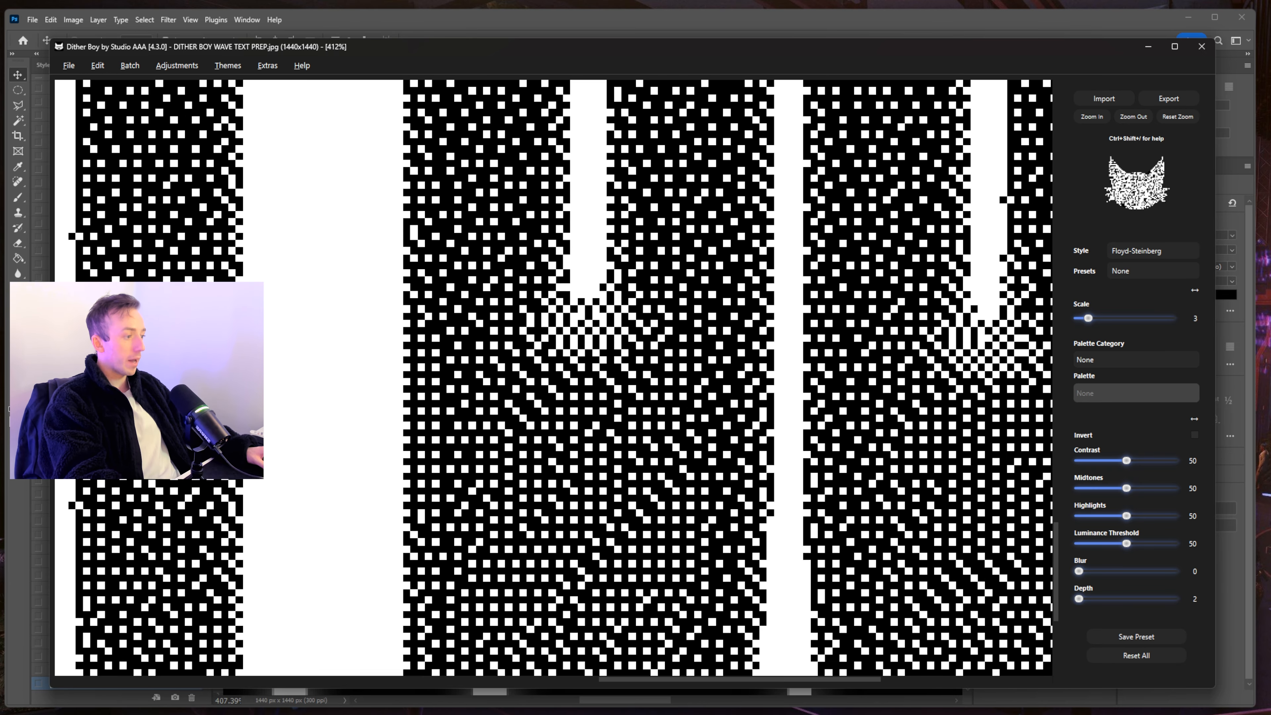
scroll(650, 388, "down", 5)
scroll(568, 405, "up", 5)
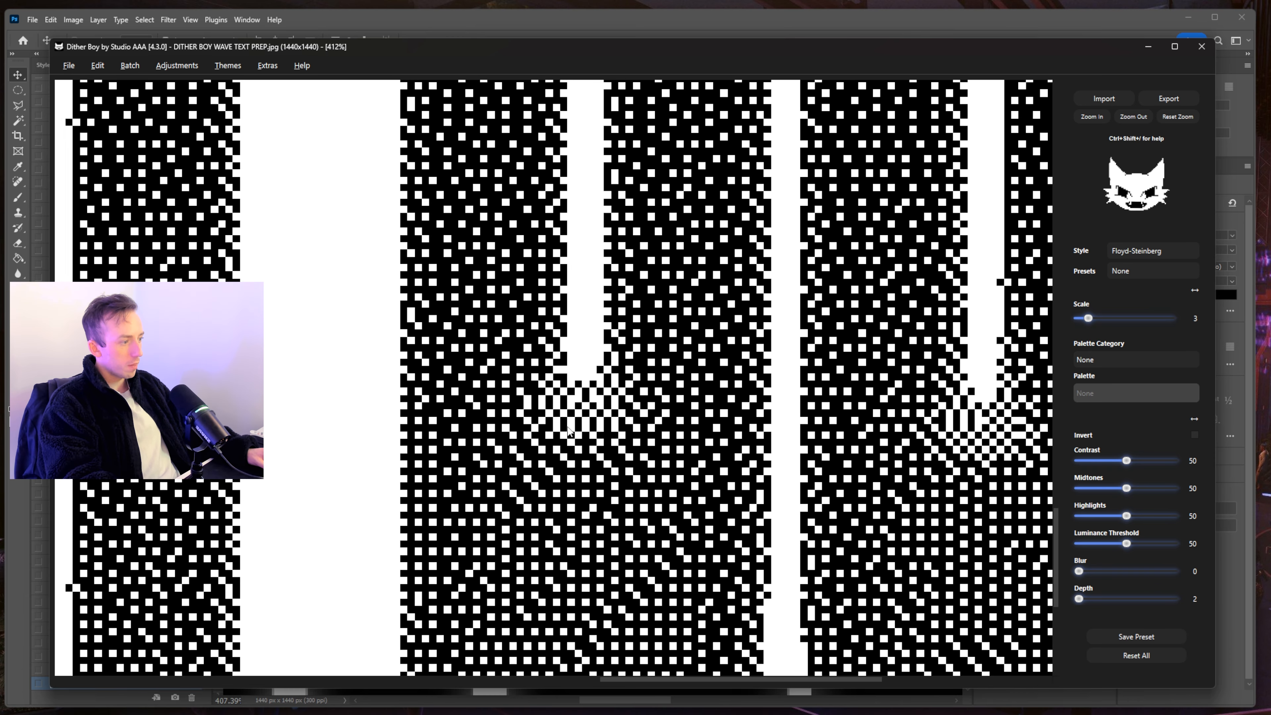
scroll(603, 244, "up", 5)
scroll(603, 244, "down", 5)
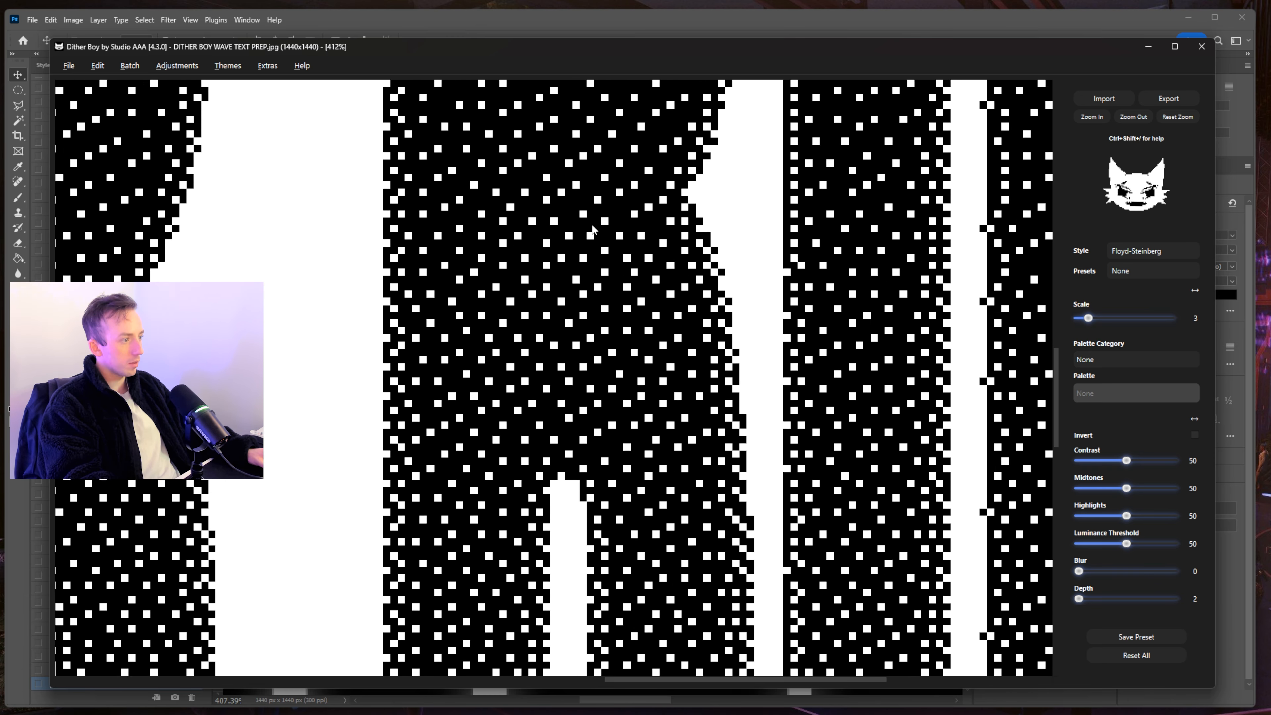
scroll(572, 551, "up", 5)
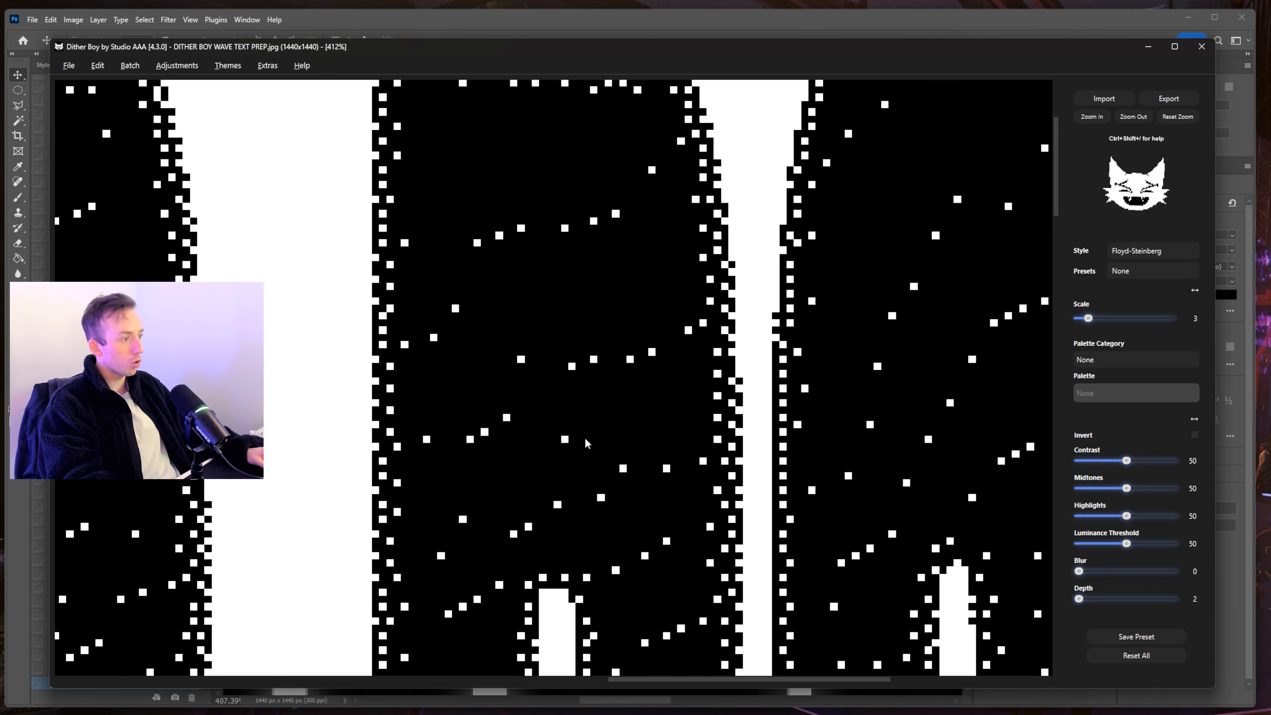
scroll(556, 127, "down", 5)
scroll(556, 127, "down", 5)
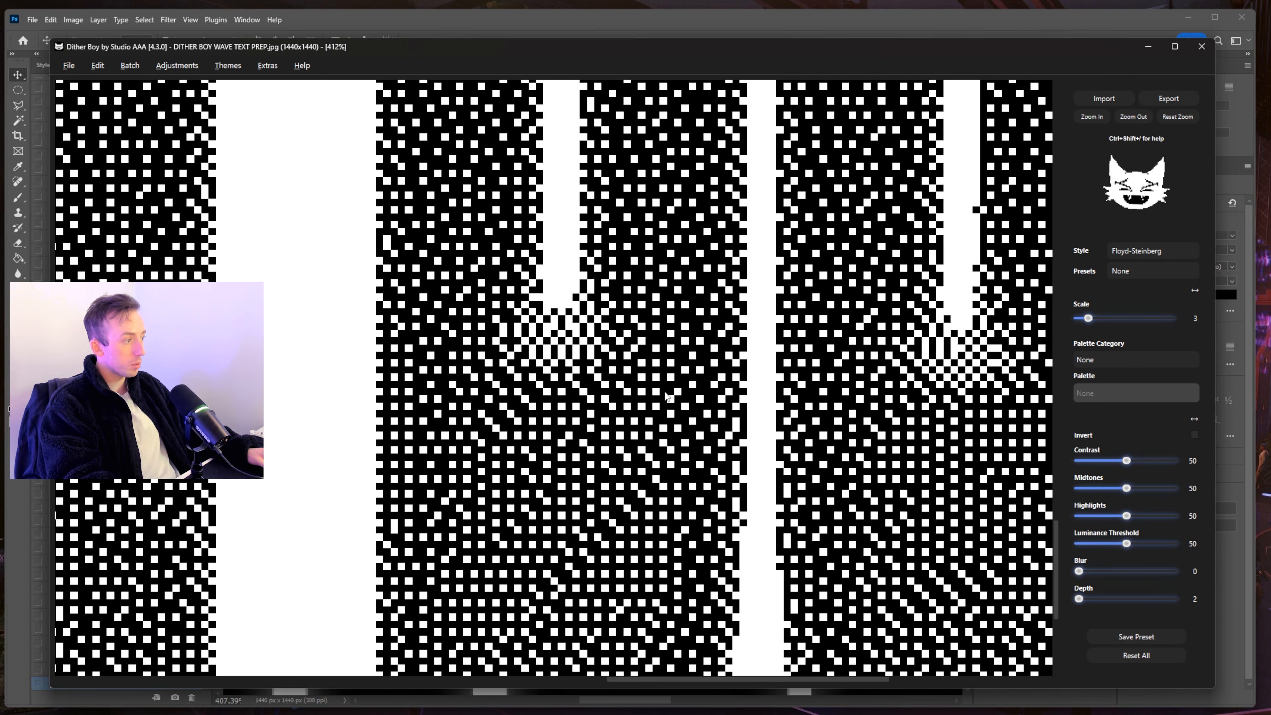
scroll(667, 396, "down", 5)
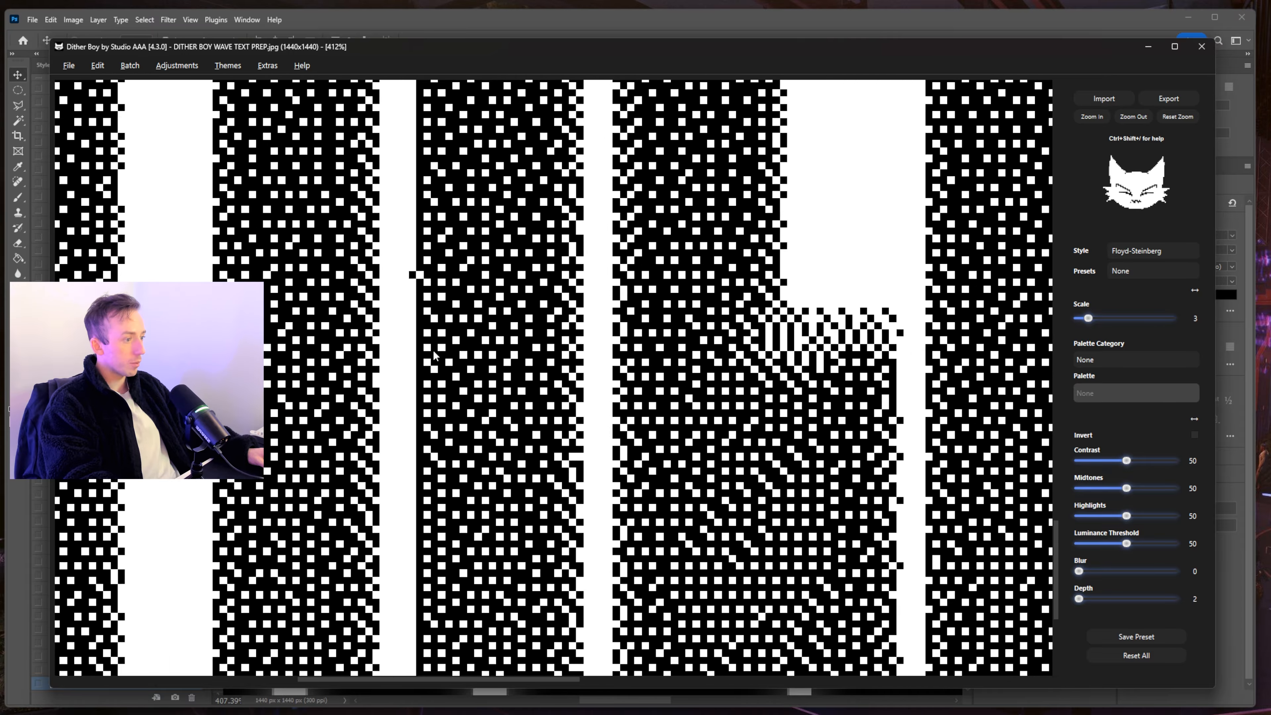
scroll(433, 356, "up", 5)
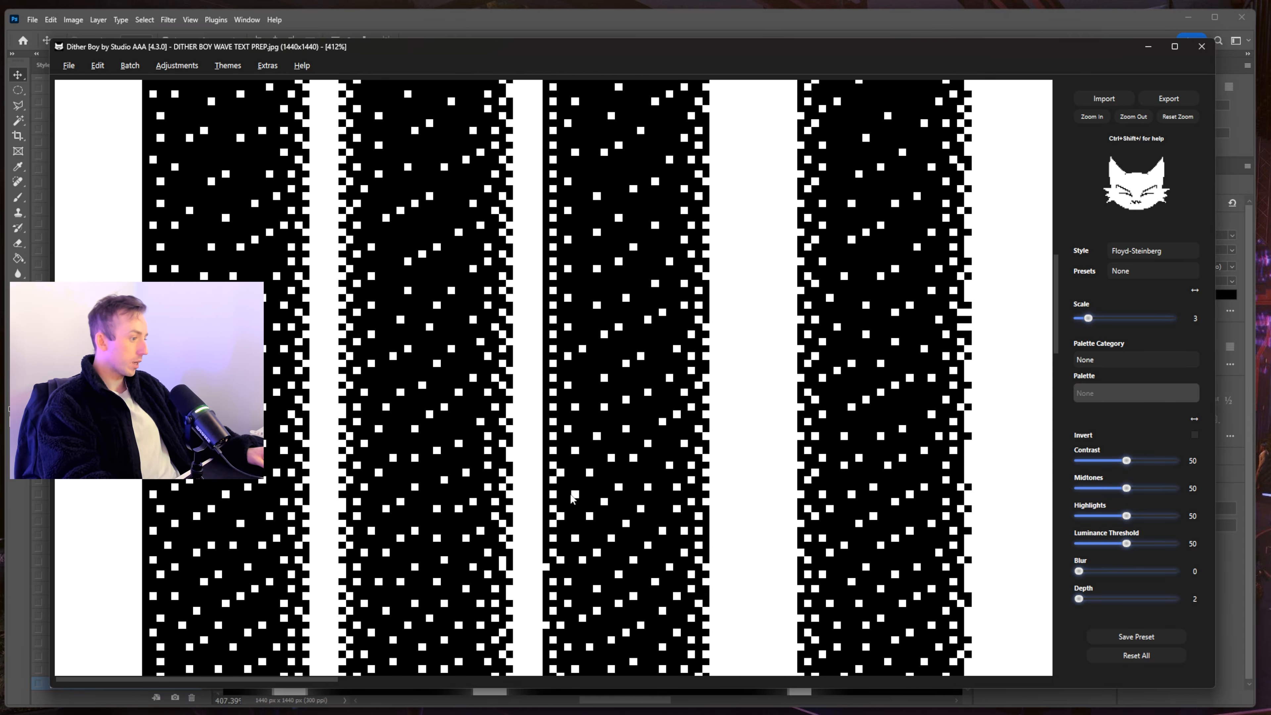
scroll(571, 497, "up", 5)
scroll(651, 401, "right", 3)
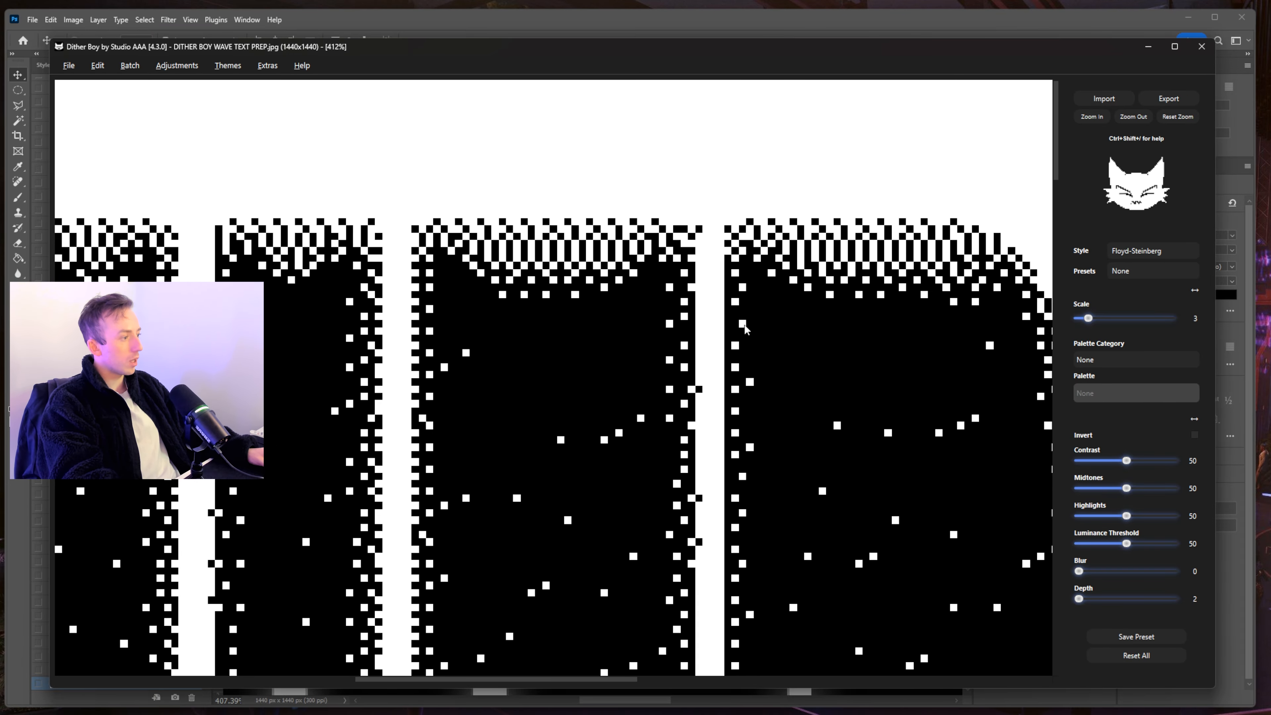
scroll(745, 325, "right", 10)
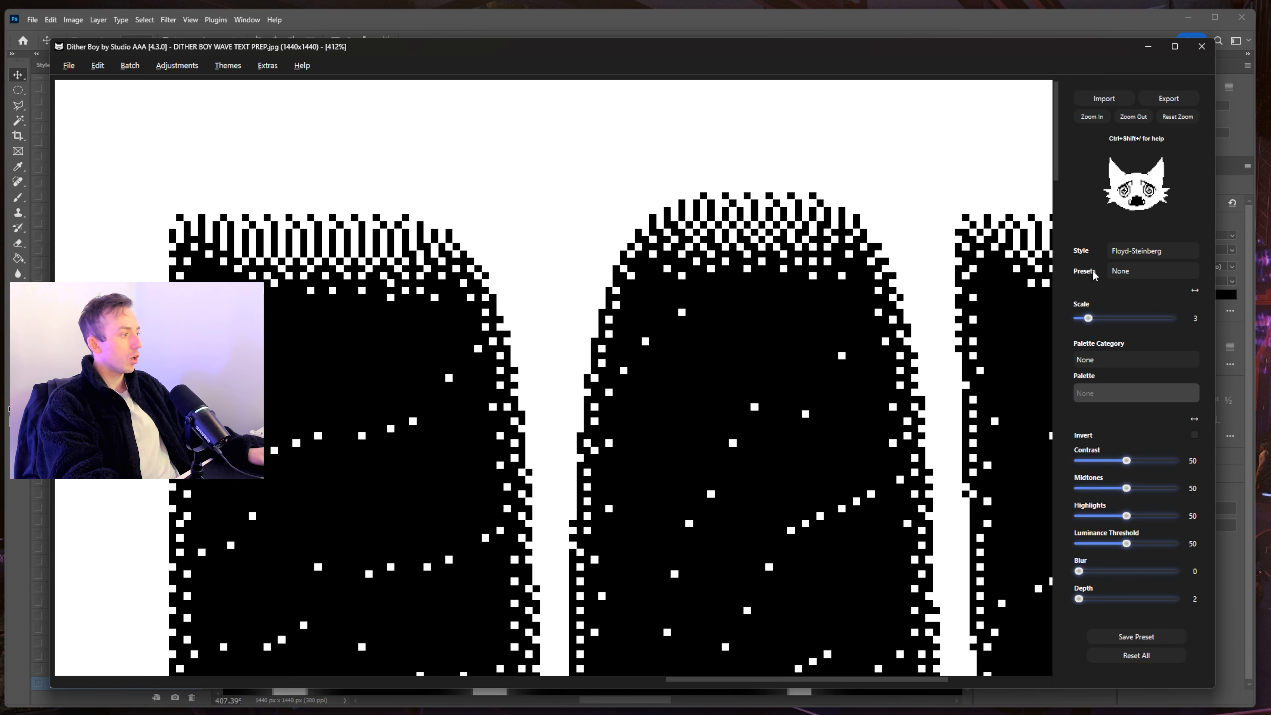
- Switch the style to Uniform Modulation Y and lower Bleed Fraction to 13 for coarse horizontal streaks
left_click(1144, 249)
left_click(1155, 521)
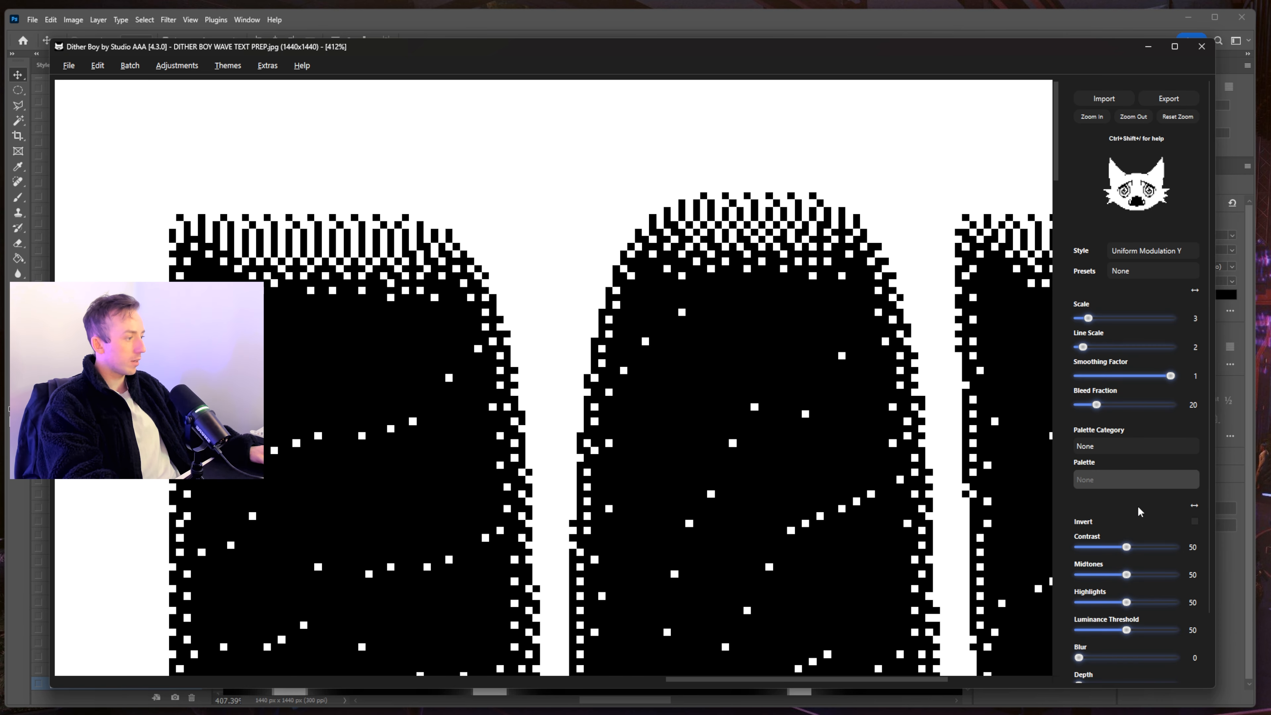
left_click_drag(1114, 406, 1089, 404)
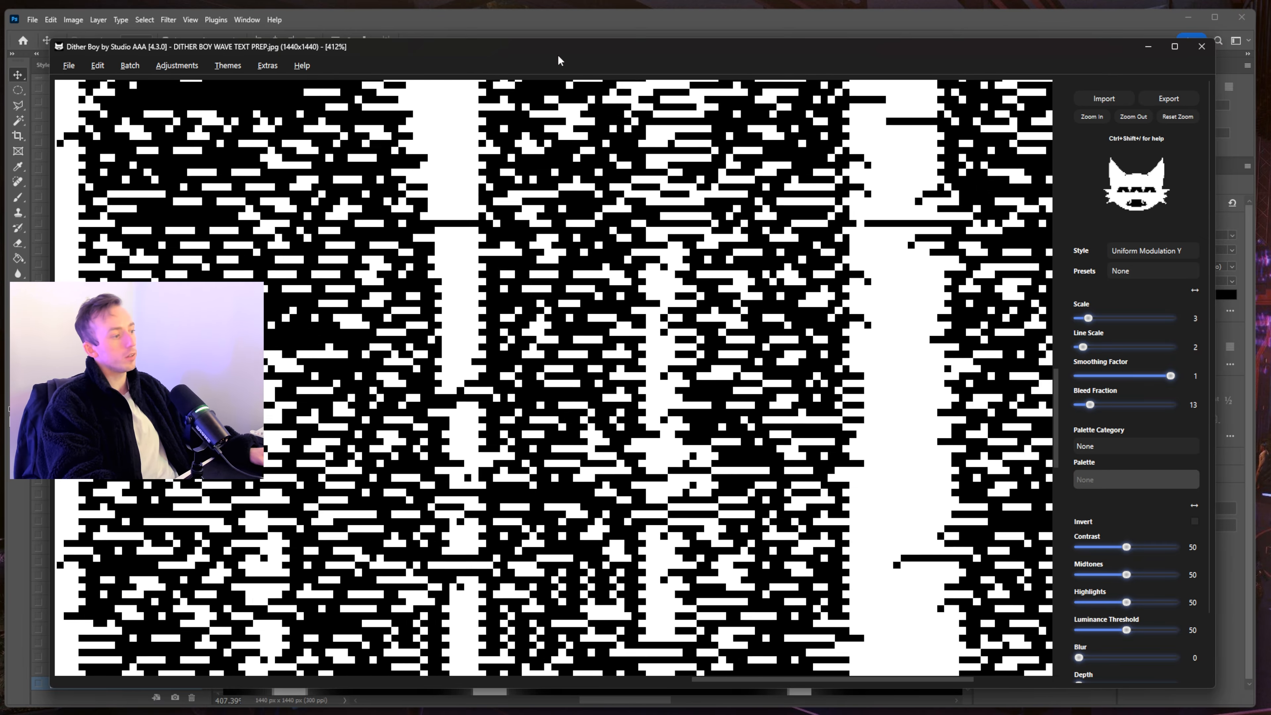
scroll(604, 370, "down", 5)
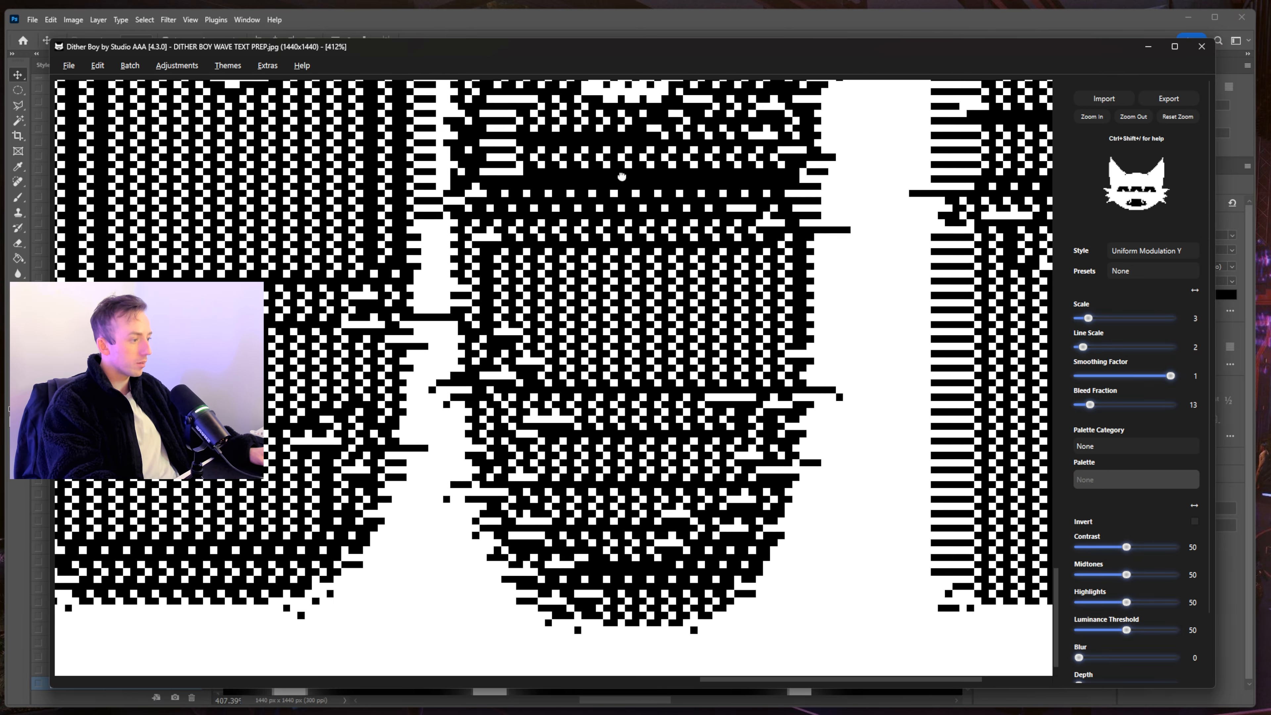
scroll(803, 440, "up", 10)
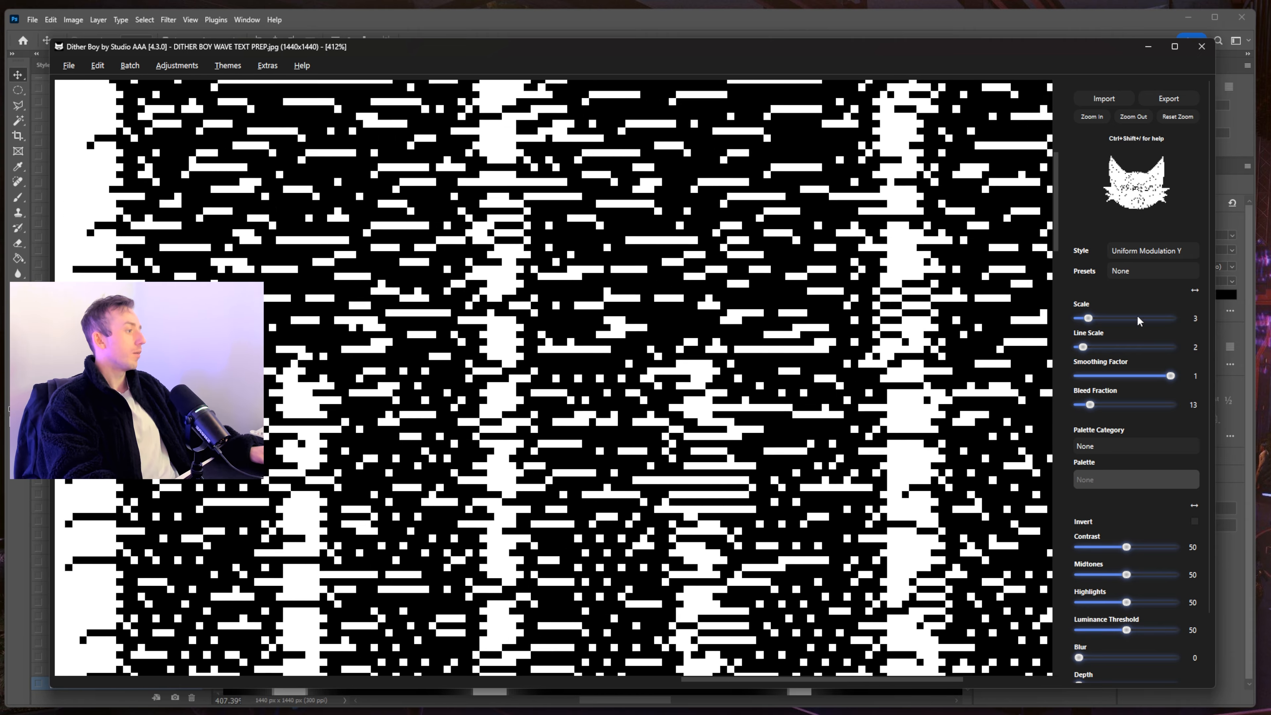
- Apply Bayer-Ordered, pan down to check the letter bottoms, then return to Photoshop
left_click(1152, 250)
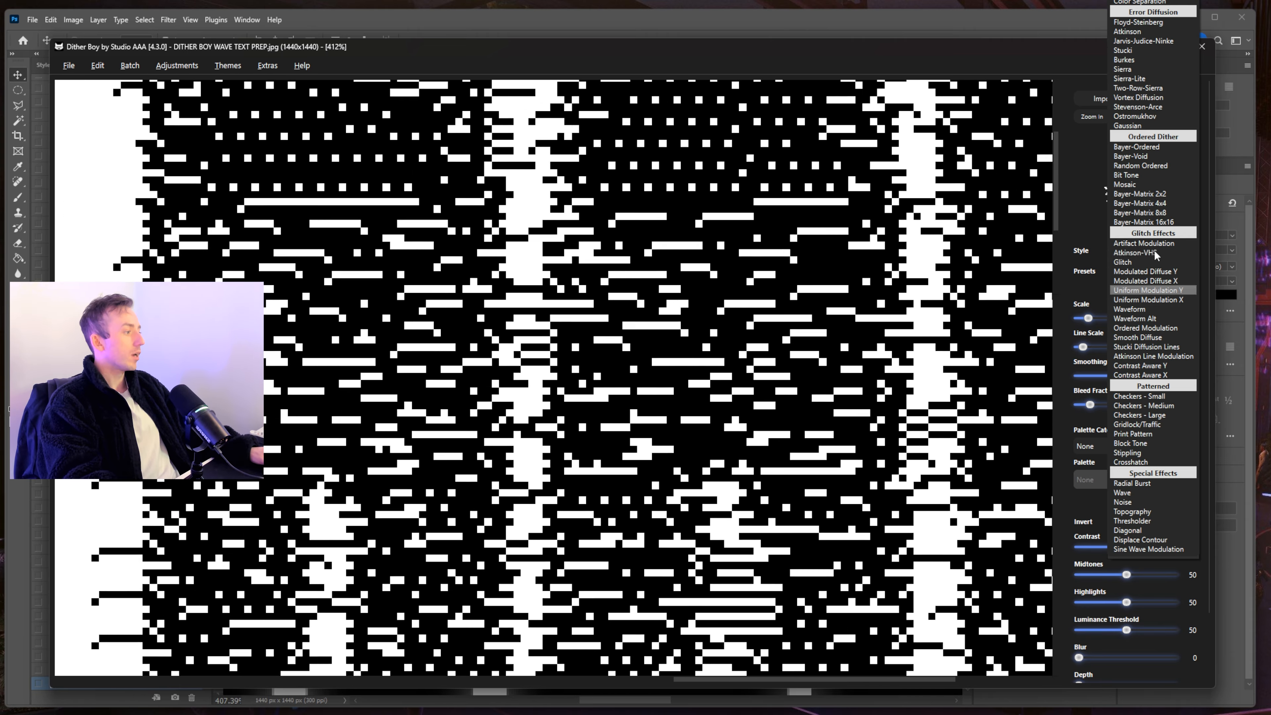
left_click(1156, 146)
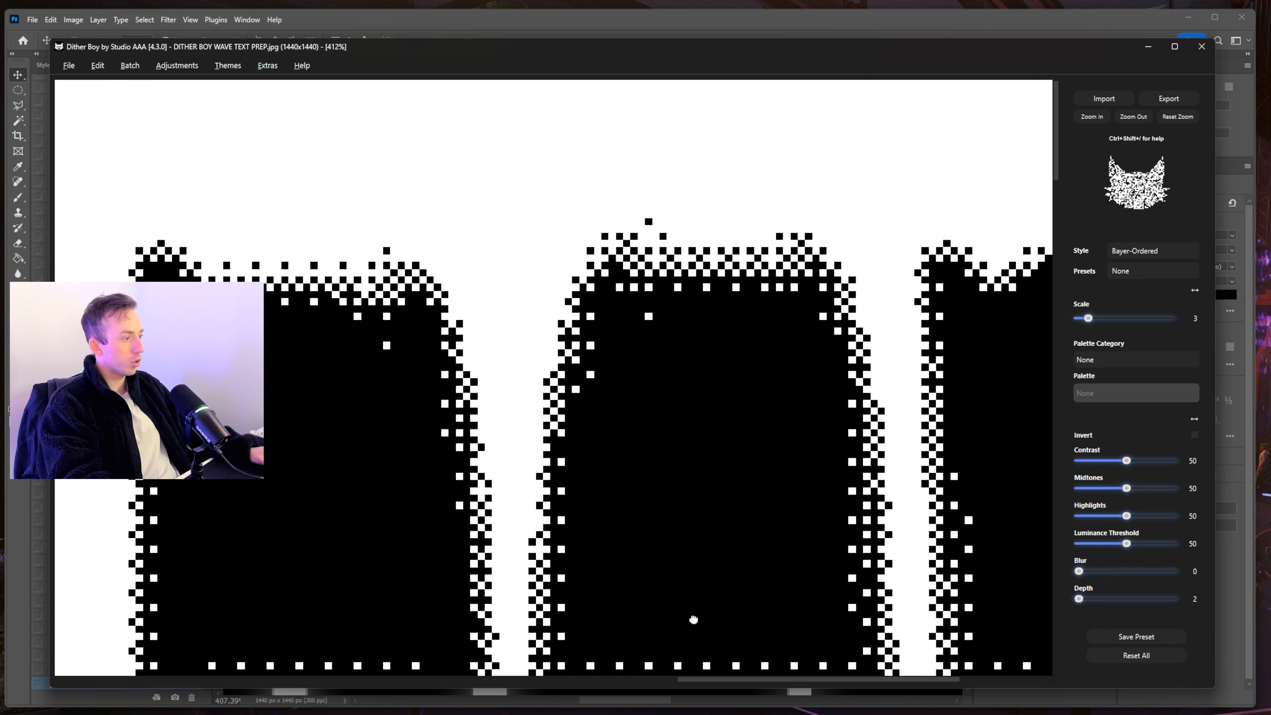
left_click_drag(693, 620, 608, 600)
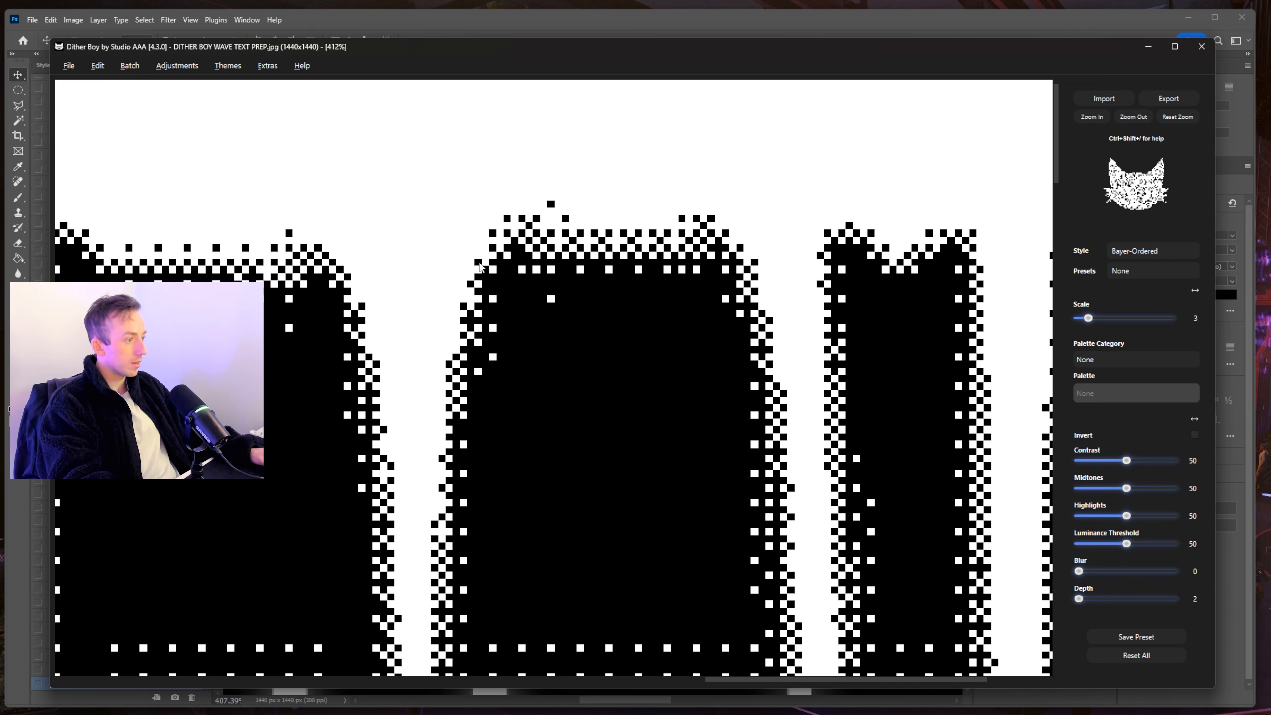
left_click_drag(683, 470, 658, 158)
scroll(657, 158, "down", 5)
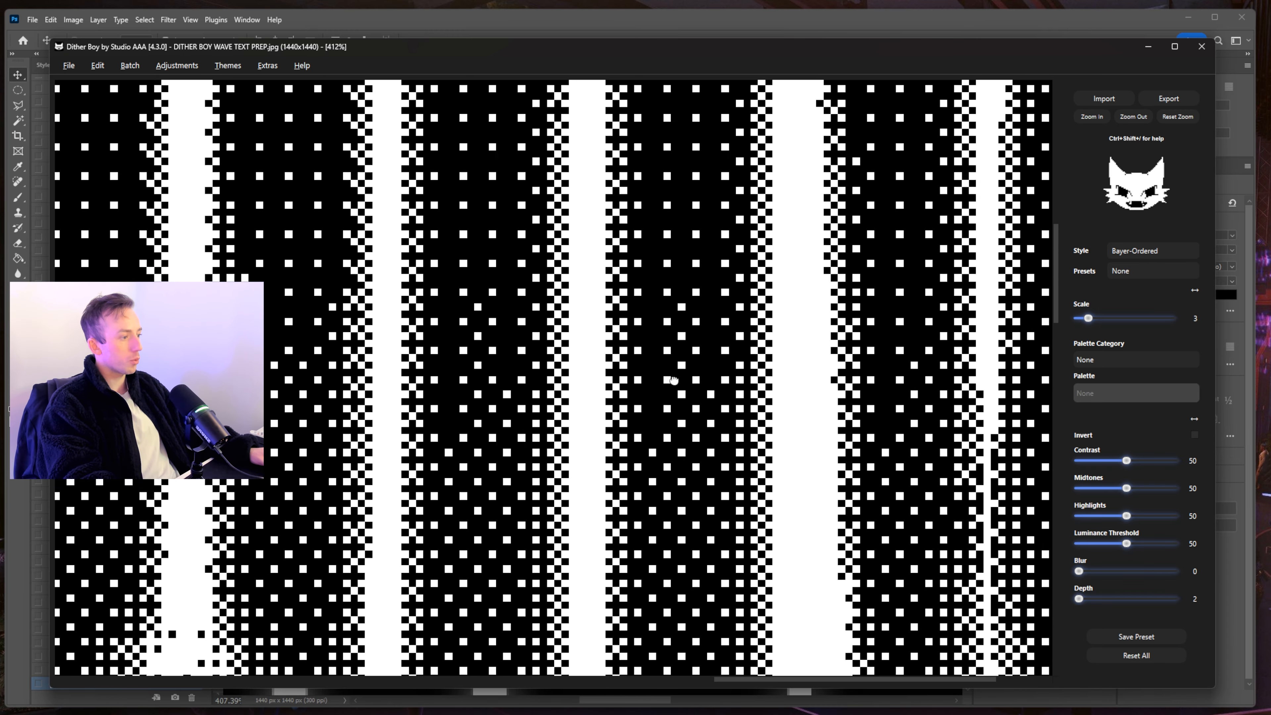
scroll(687, 418, "down", 5)
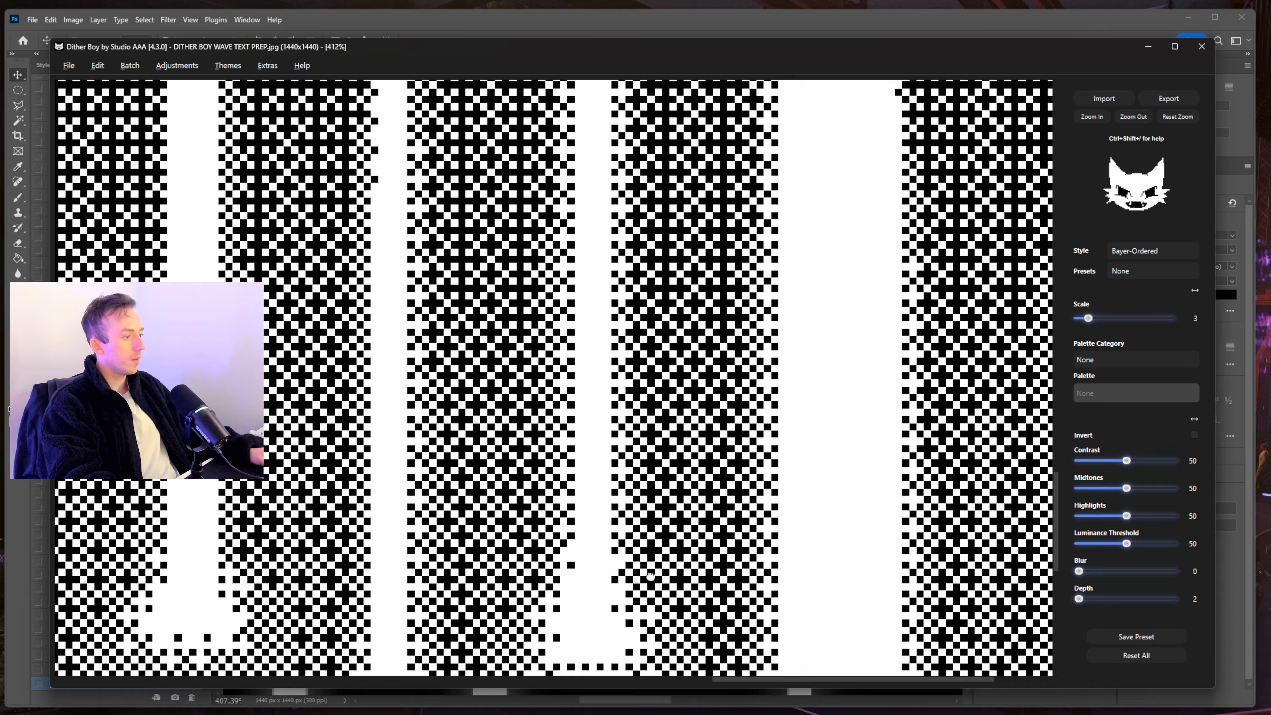
left_click_drag(650, 576, 607, 399)
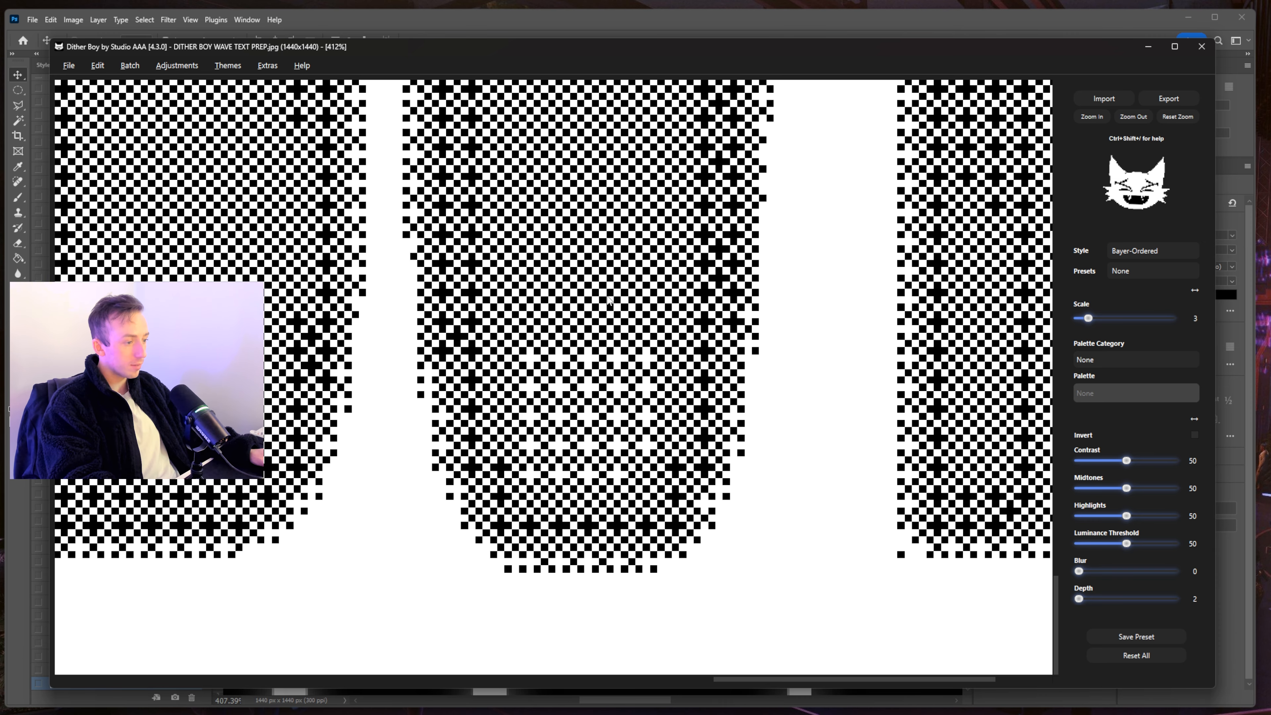
key("alt+Tab")
- Compare the blurred letter stems in Photoshop against the Bayer-Ordered preview in Dither Boy
scroll(673, 435, "down", 5)
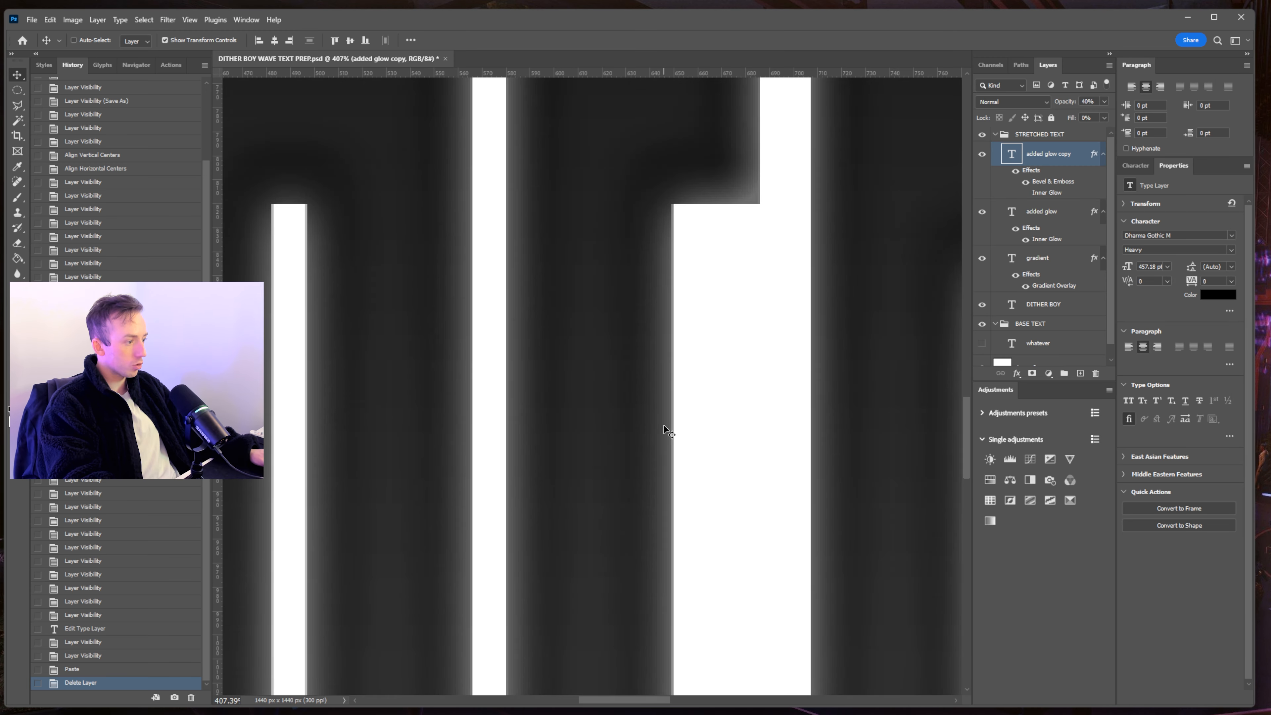
scroll(666, 431, "down", 6)
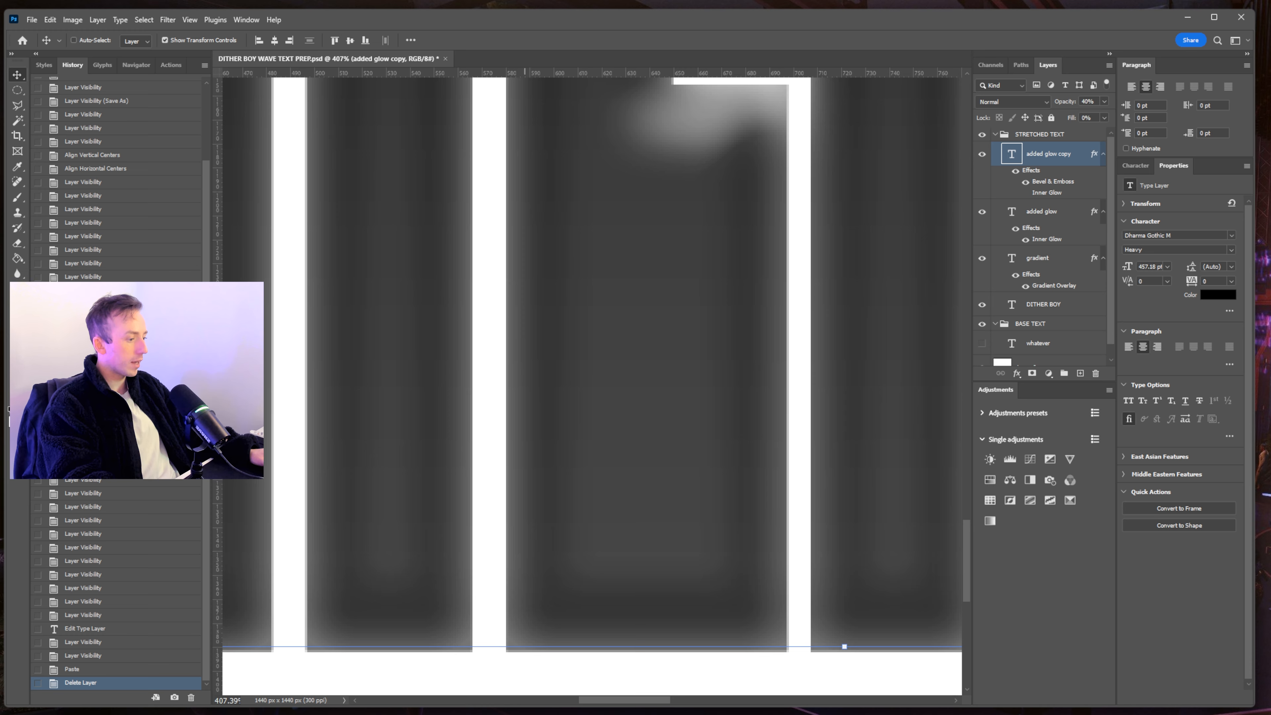
key("alt+Tab")
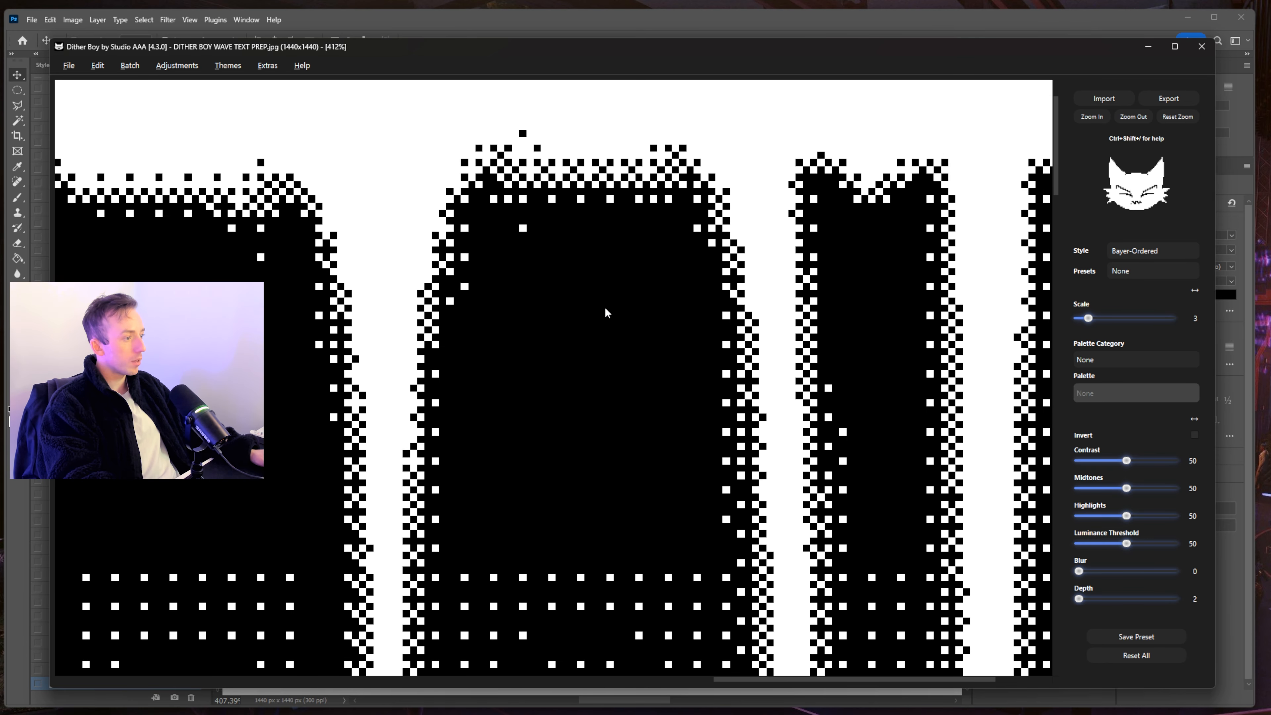
scroll(593, 275, "up", 3)
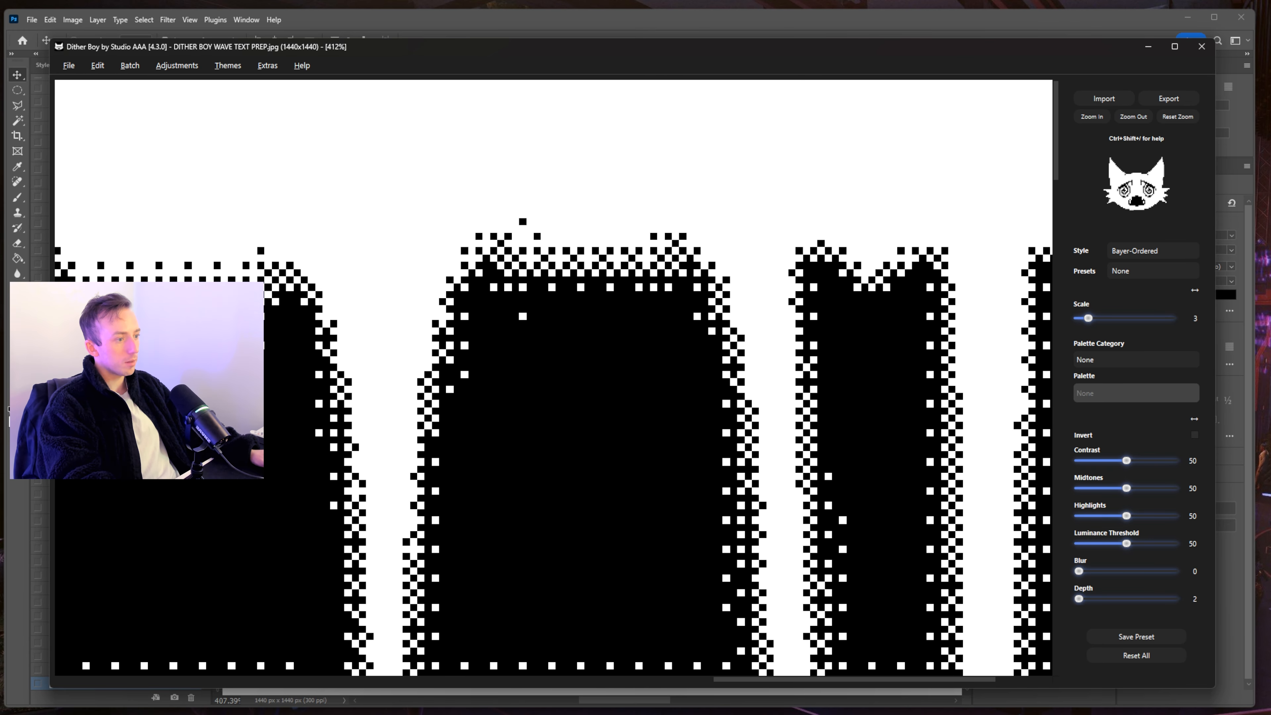
scroll(839, 373, "left", 10)
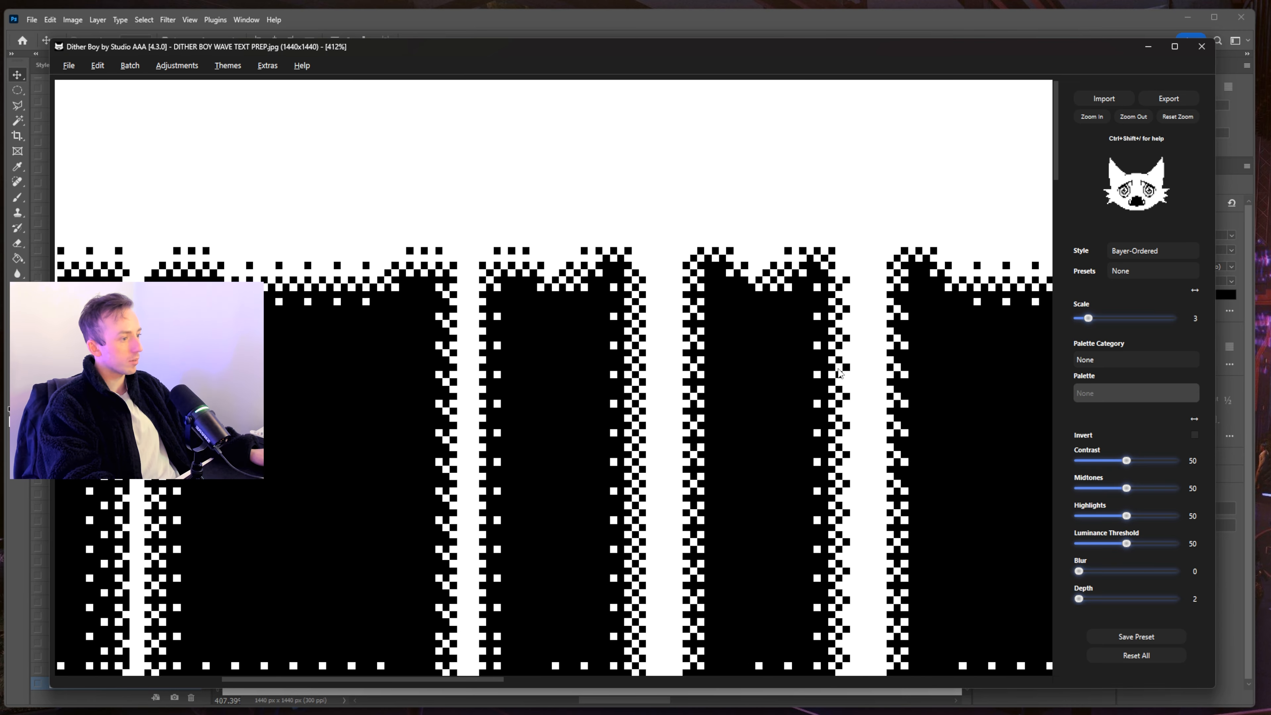
scroll(840, 373, "left", 5)
key("alt+Tab")
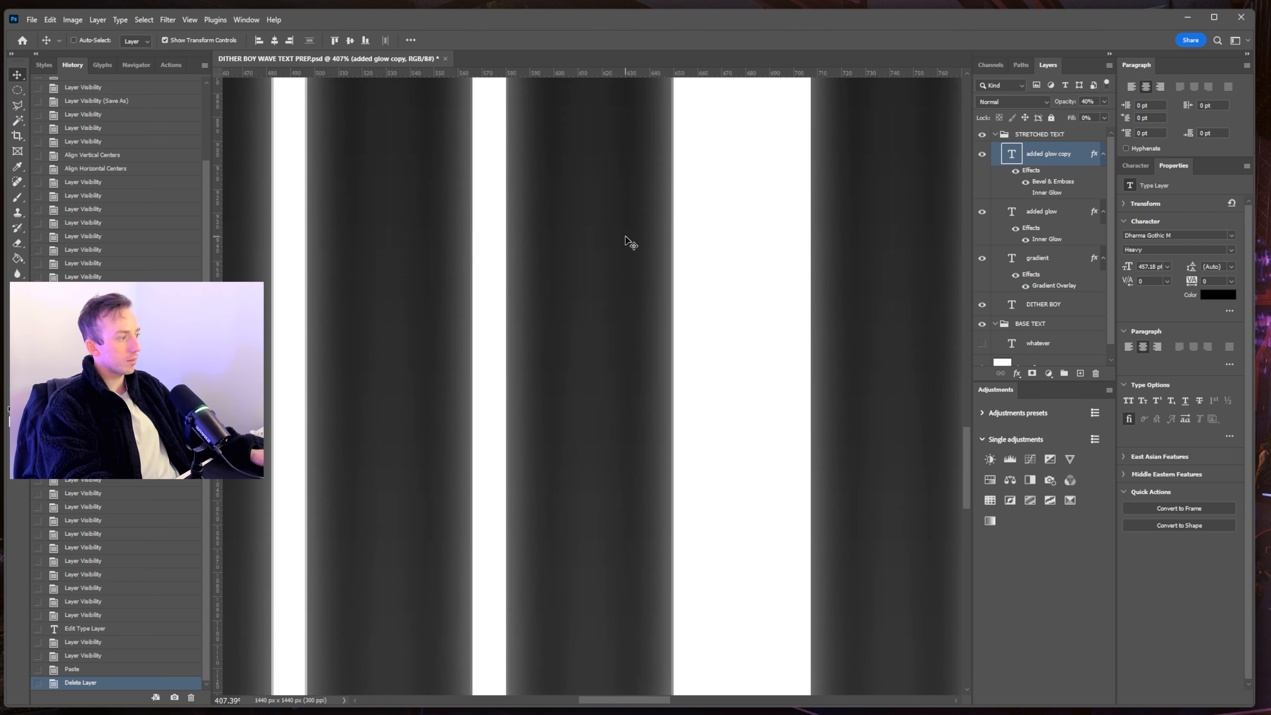
scroll(629, 243, "up", 15)
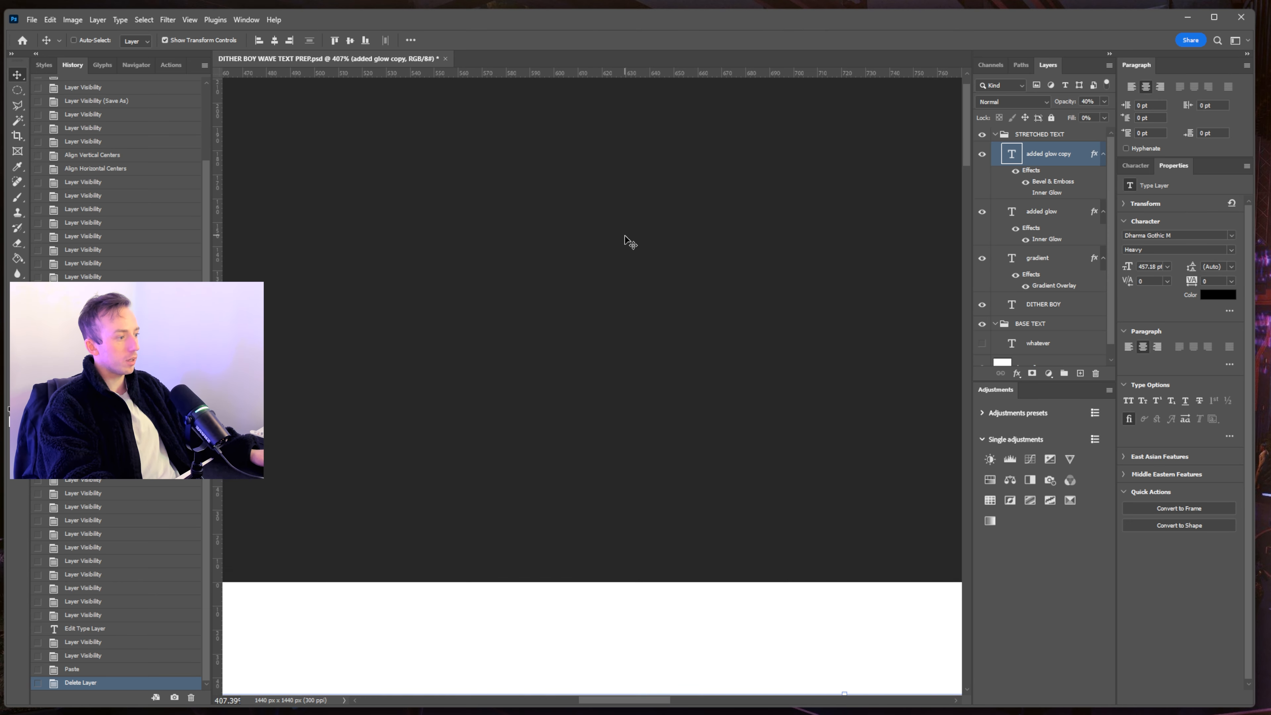
scroll(629, 243, "down", 5)
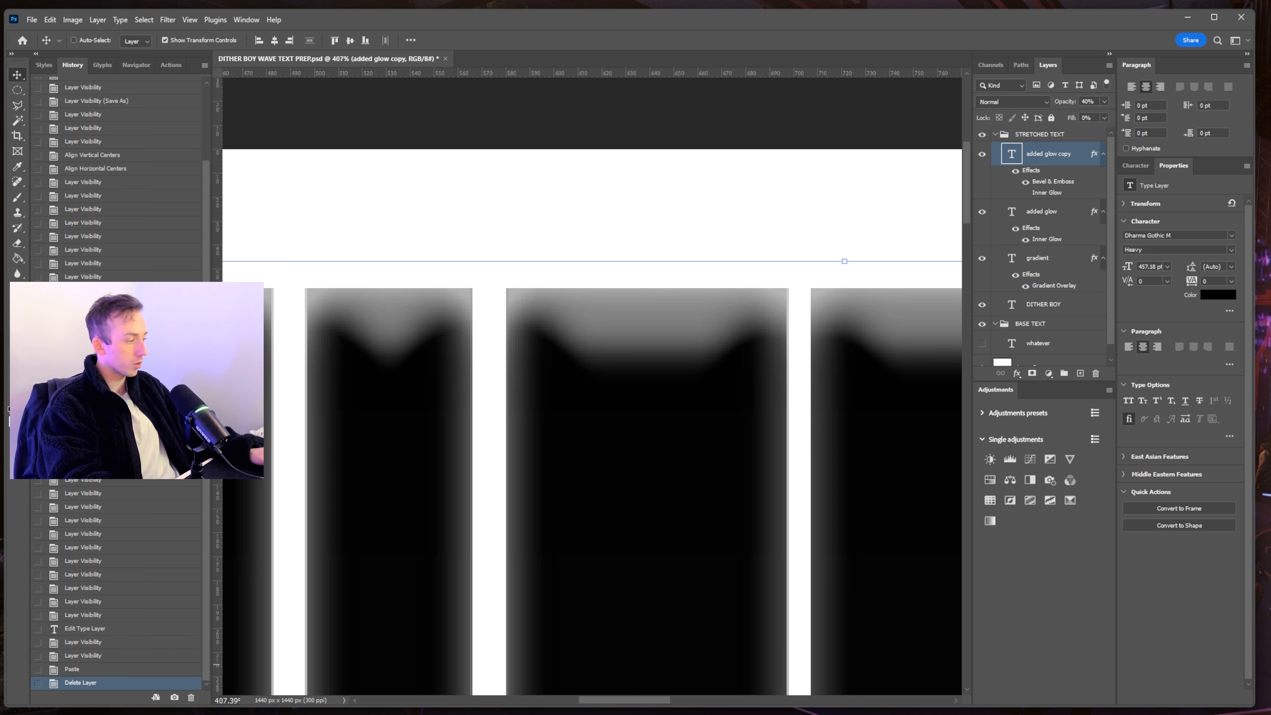
key("alt+Tab")
left_click(1145, 249)
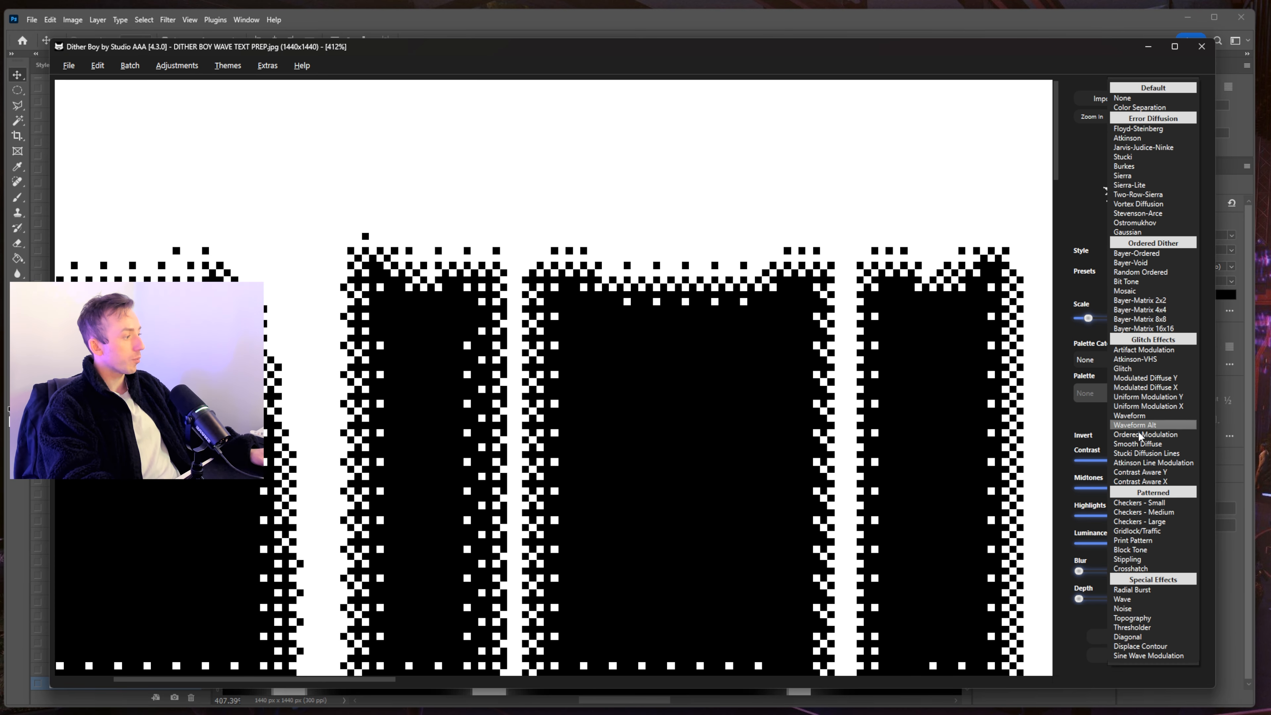
- Switch the dither style to Waveform and pan across the striped DITHER BOY letters
left_click(1144, 415)
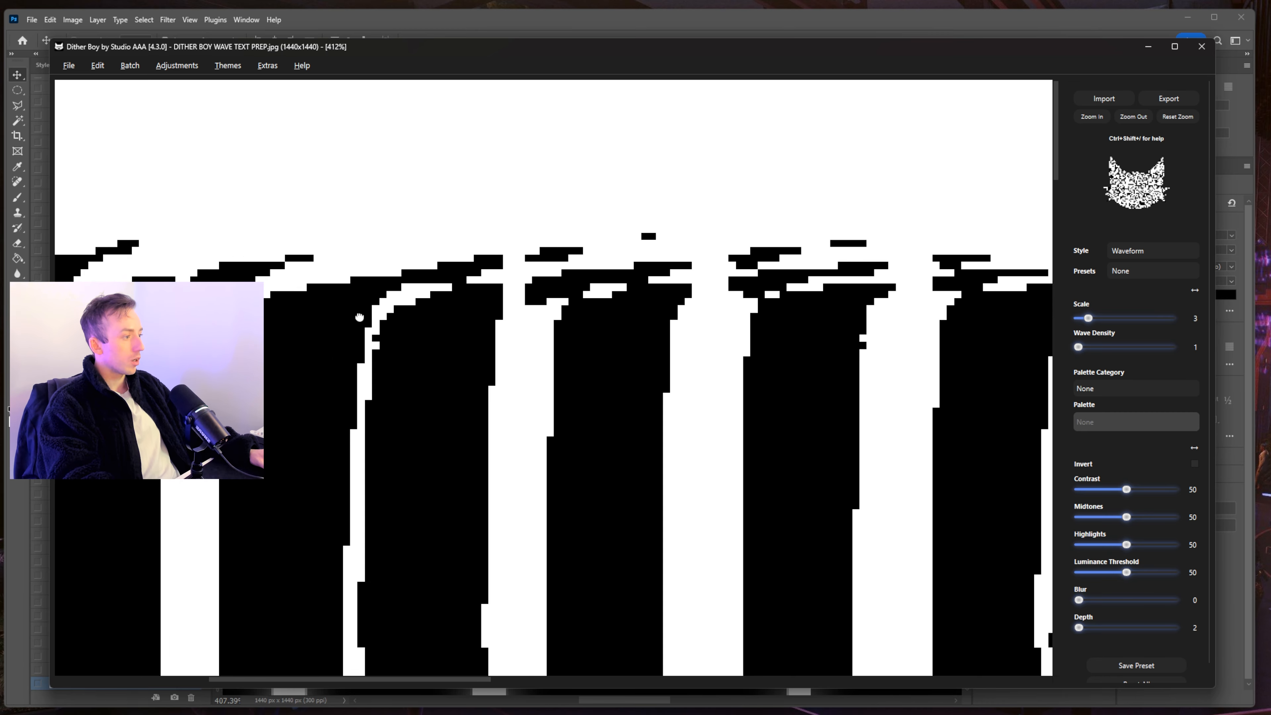
left_click_drag(1030, 331, 926, 330)
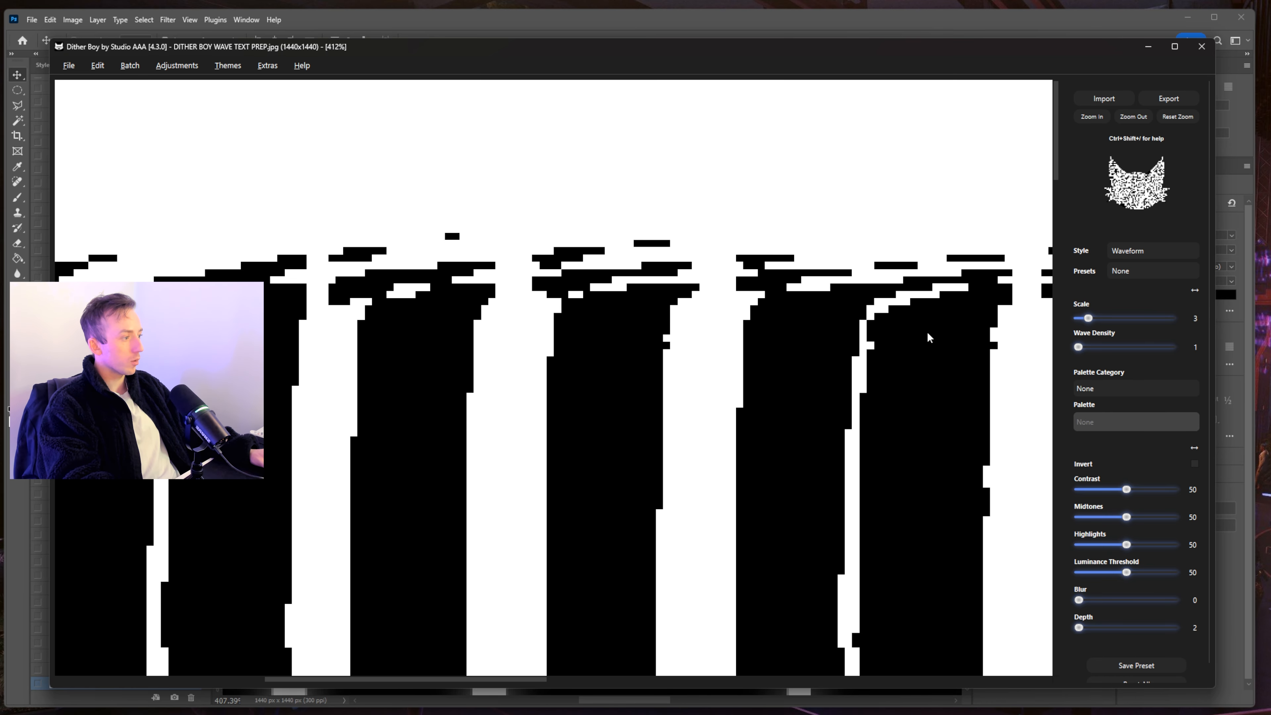
left_click_drag(724, 349, 419, 363)
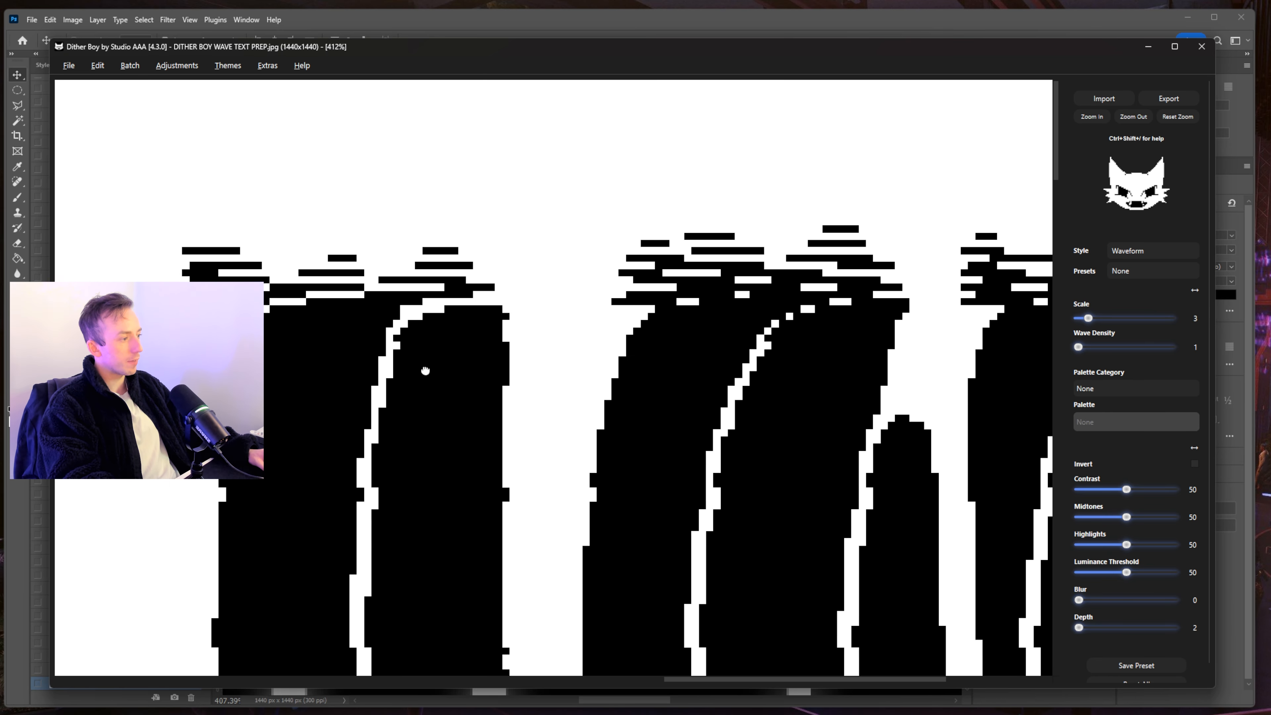
left_click_drag(888, 330, 582, 343)
scroll(700, 301, "left", 10)
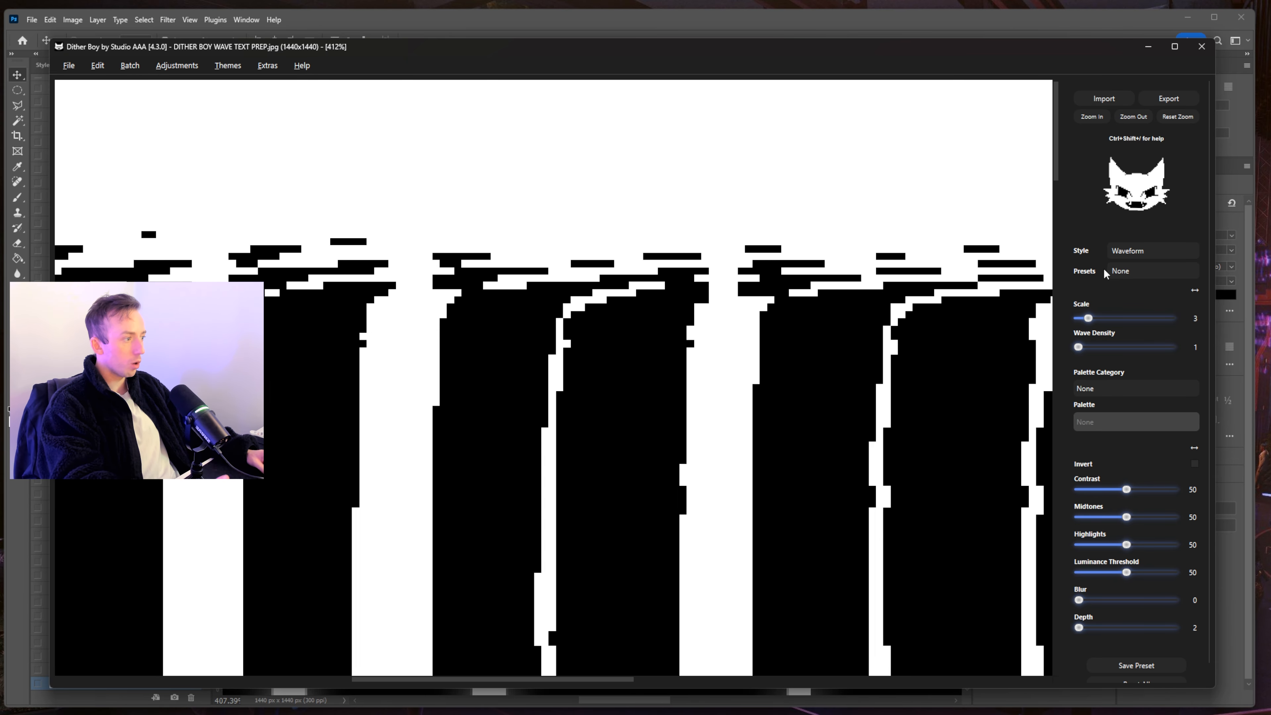
left_click(1133, 117)
- Zoom out to fit the whole image and raise Wave Density from 3 to 5
left_click(1133, 117)
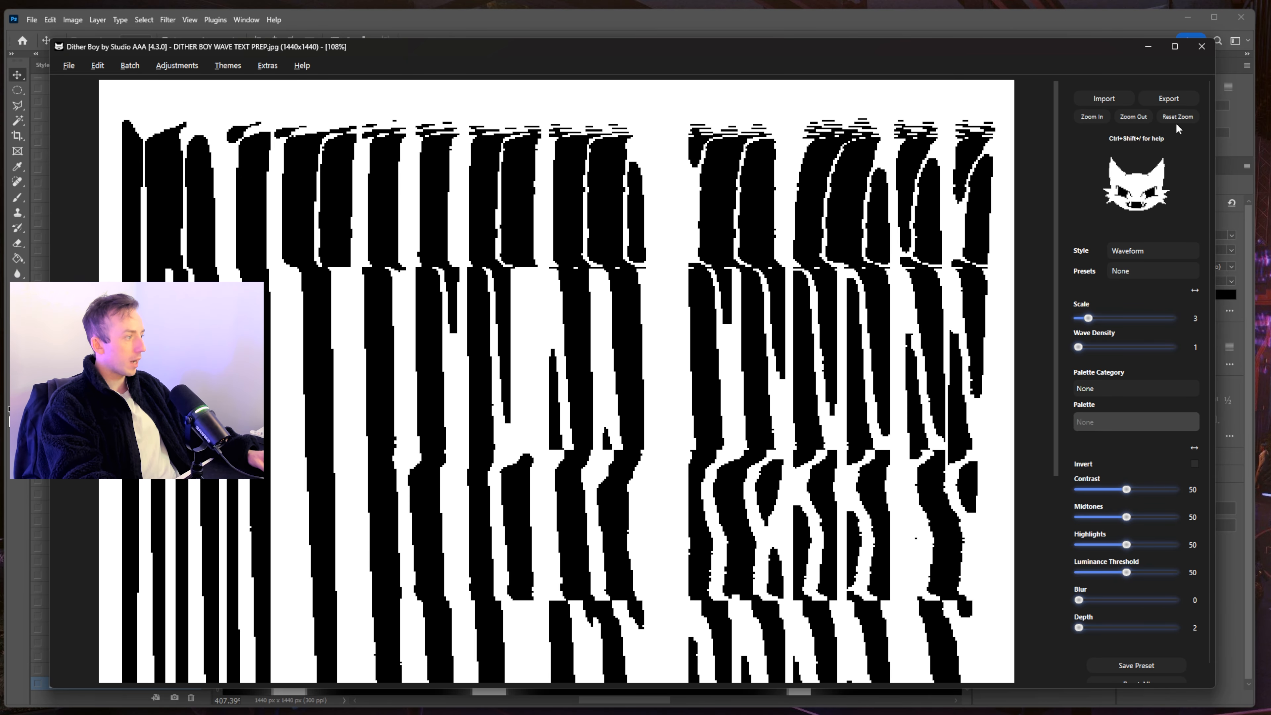
left_click(1133, 119)
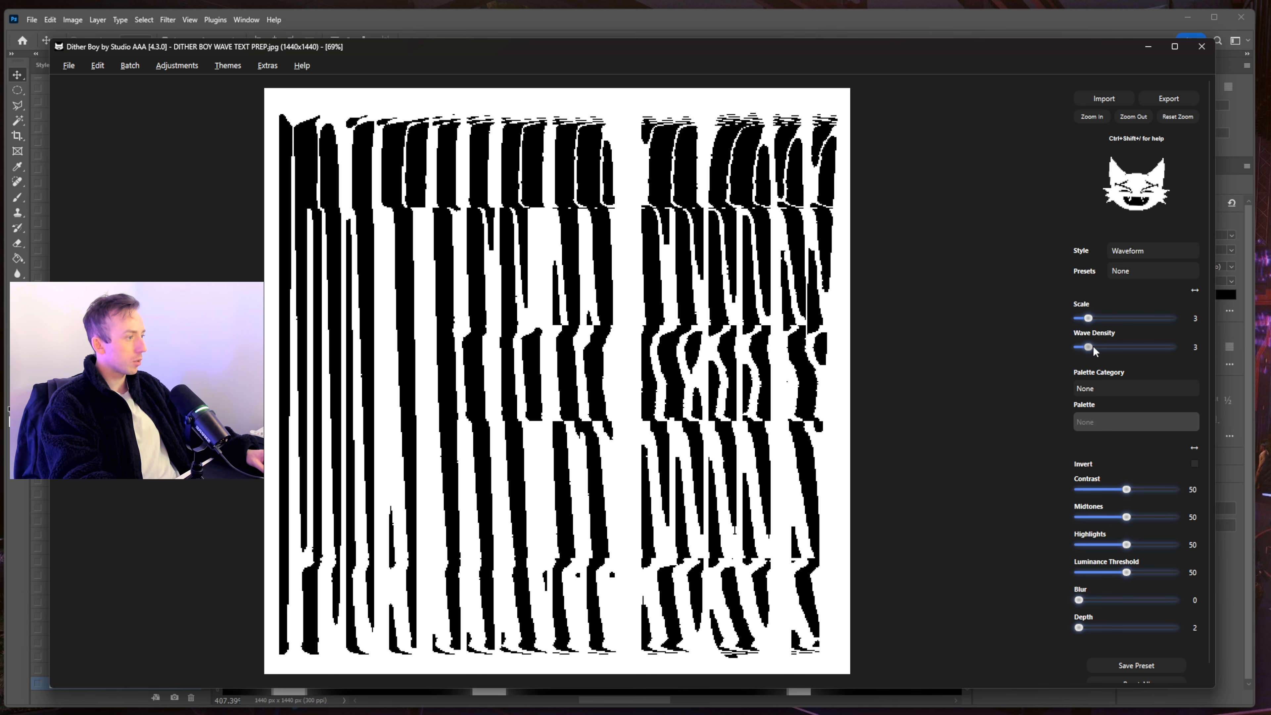
left_click_drag(1093, 346, 1098, 346)
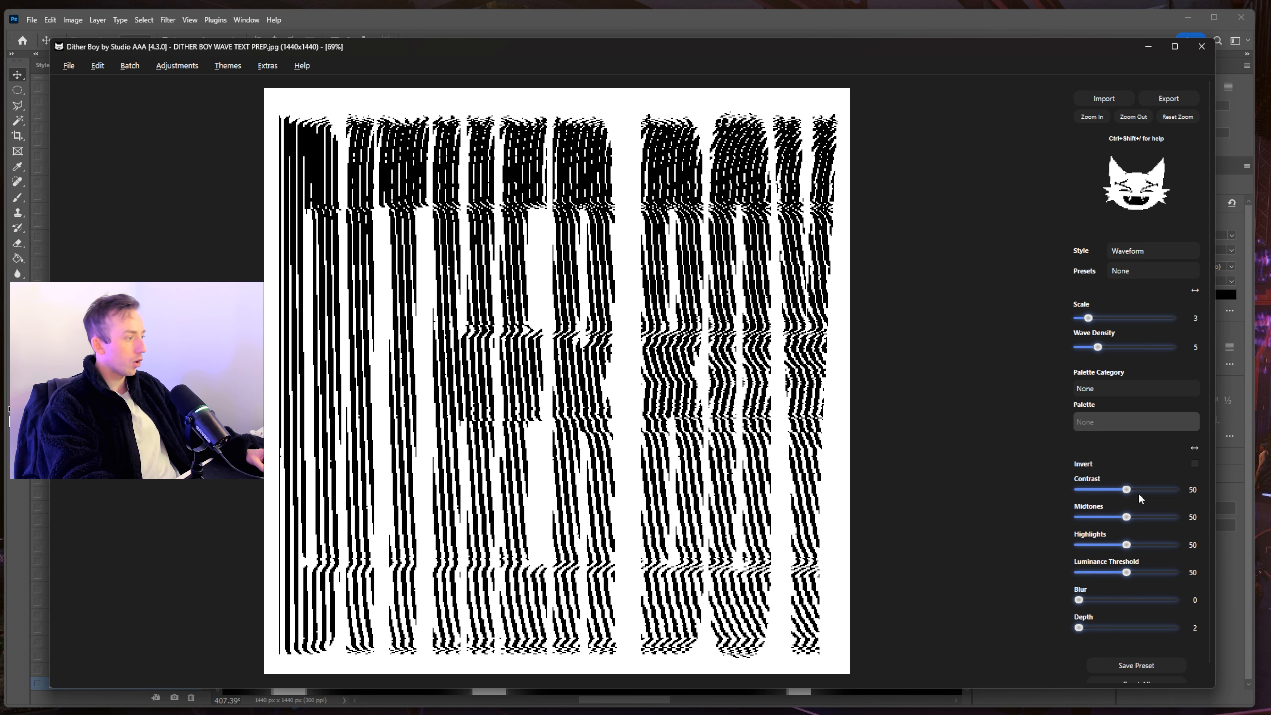
- Push the Waveform contrast up to 98
left_click_drag(1105, 491, 1127, 490)
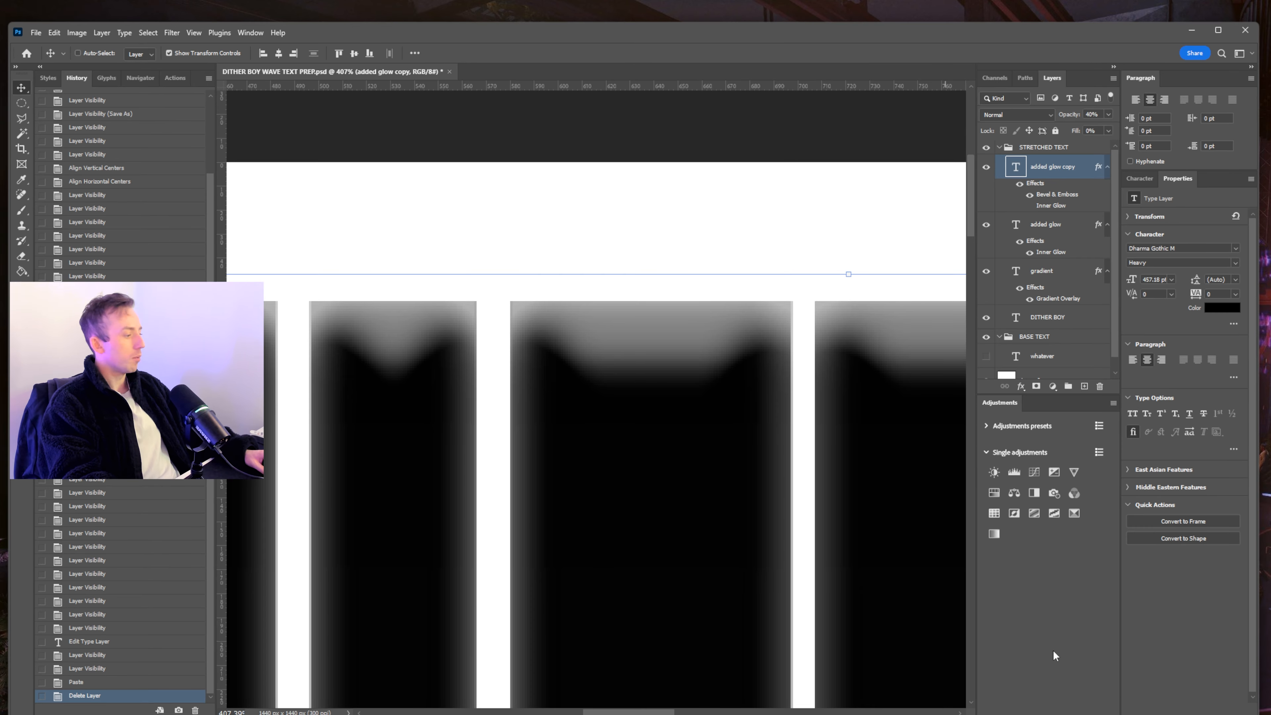
key("alt+Tab")
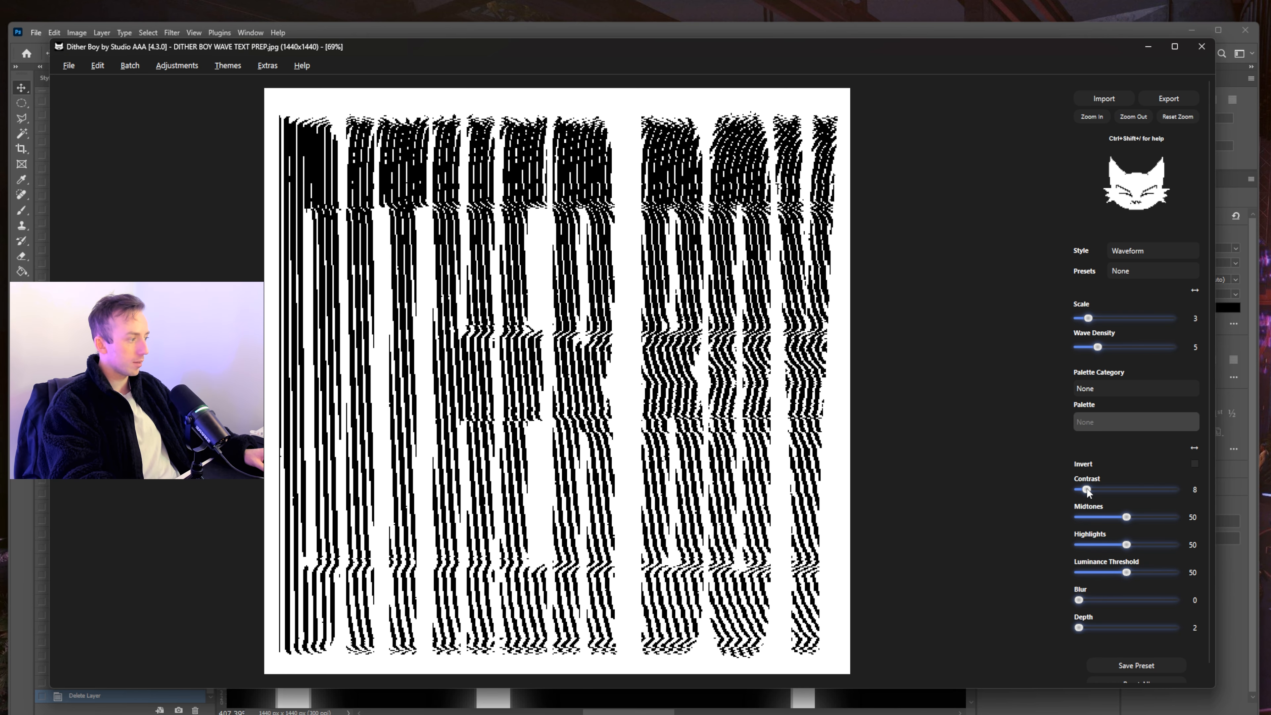
left_click_drag(1086, 489, 1171, 489)
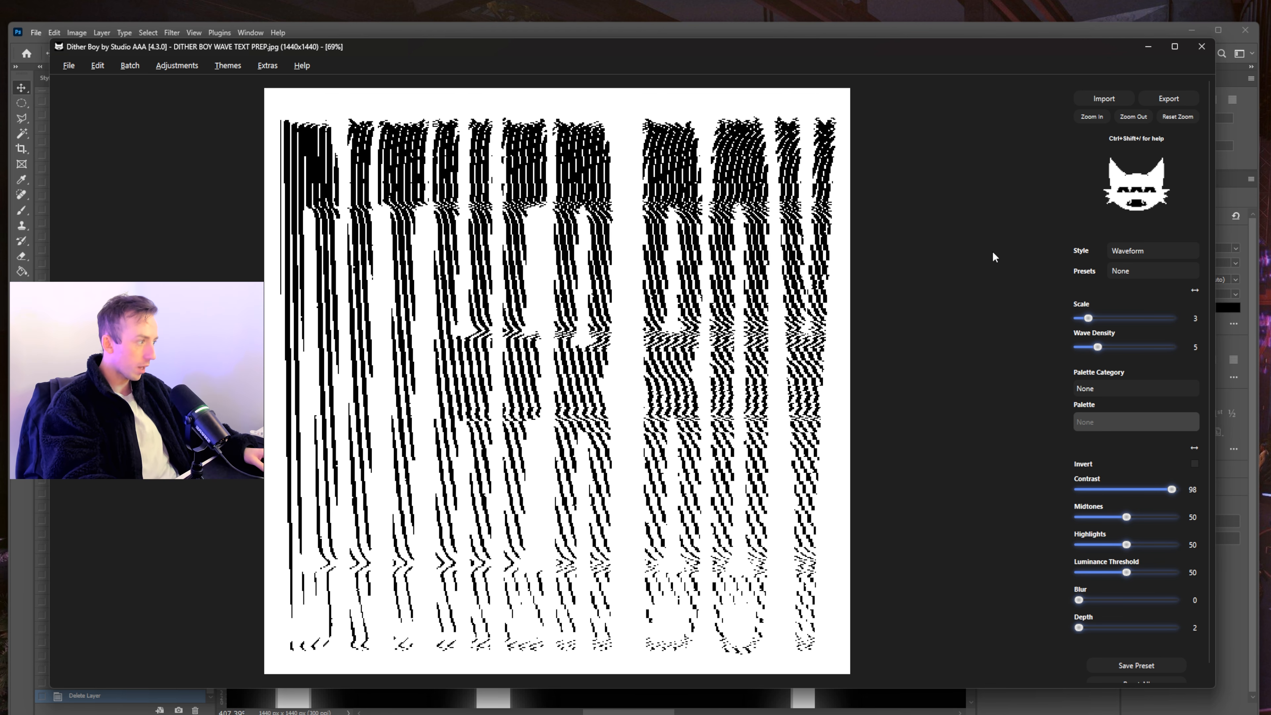
- Try Uniform Modulation Y with higher bleed fraction, then Displace Contour, Sine Wave Modulation and Smooth Diffuse
left_click(1138, 251)
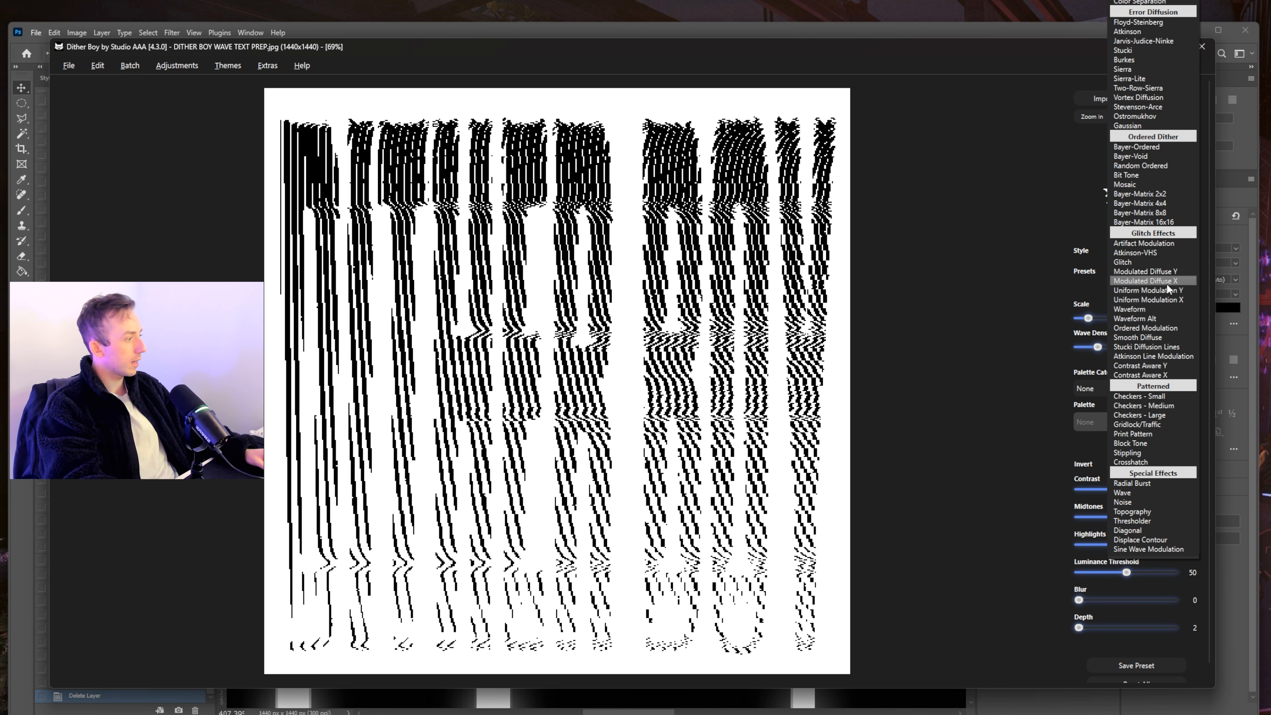
left_click(1151, 290)
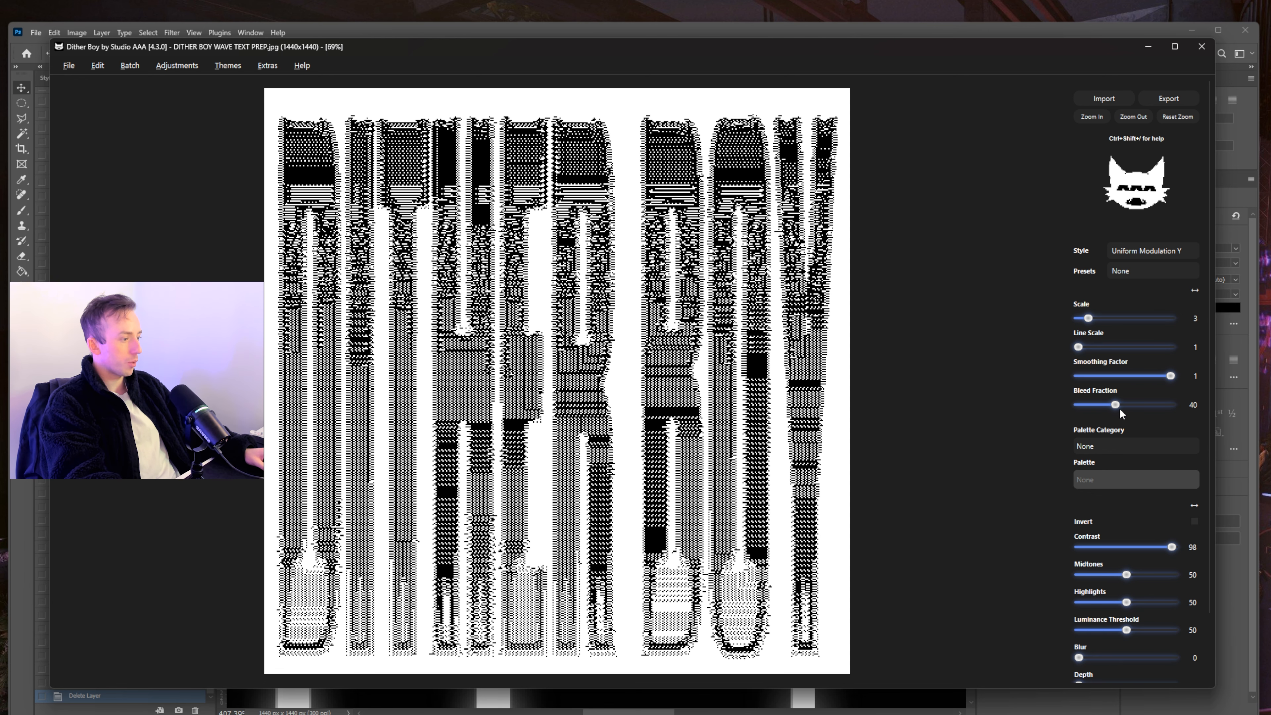
left_click_drag(1113, 404, 1159, 404)
left_click(1155, 250)
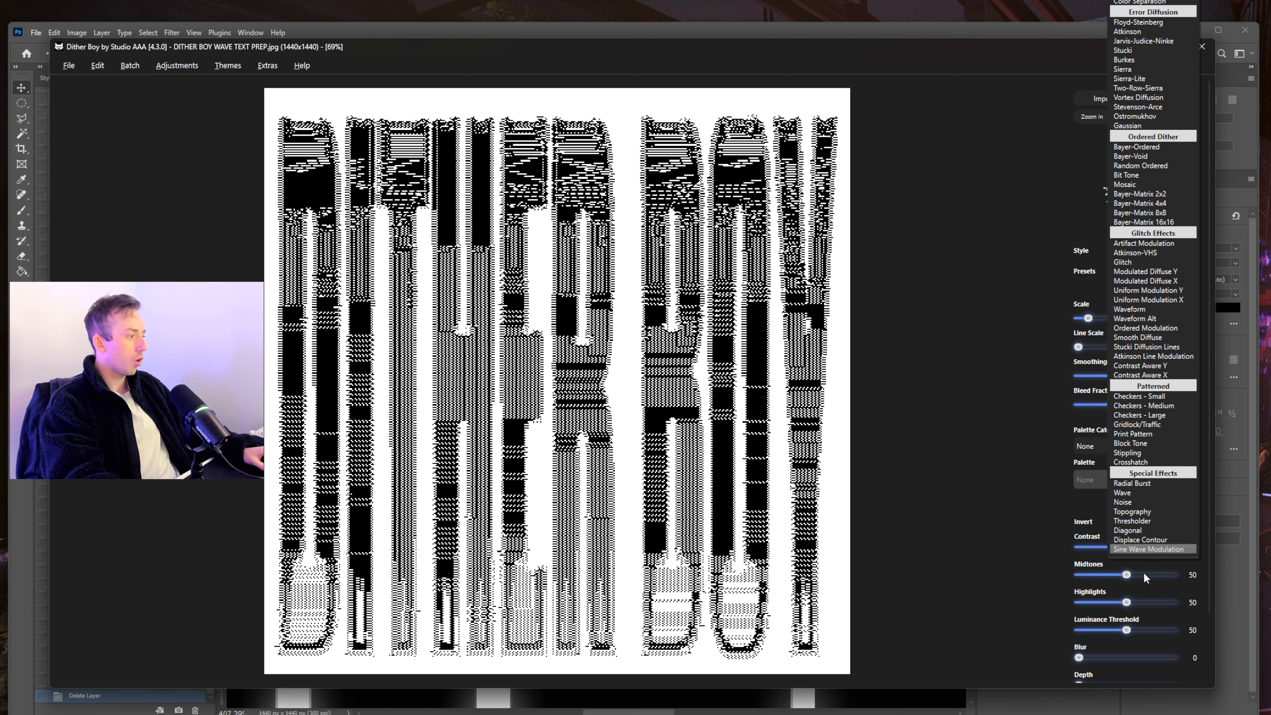
left_click(1155, 540)
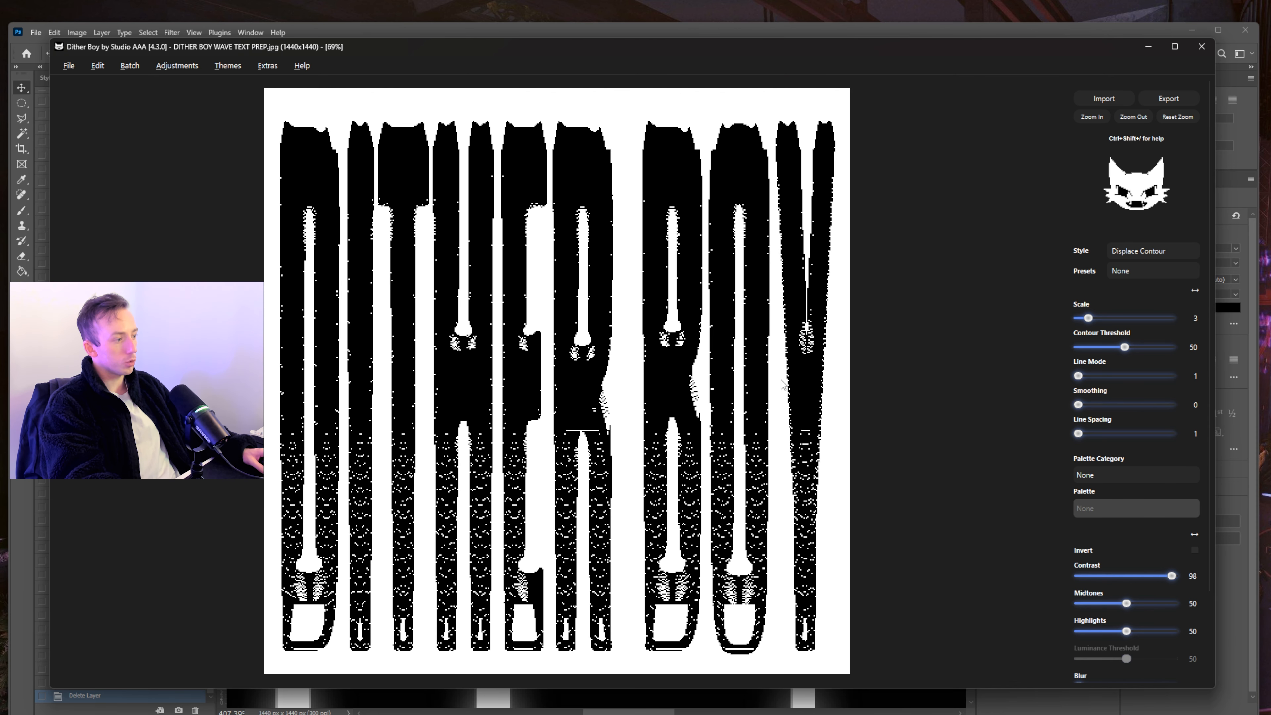
left_click(1138, 252)
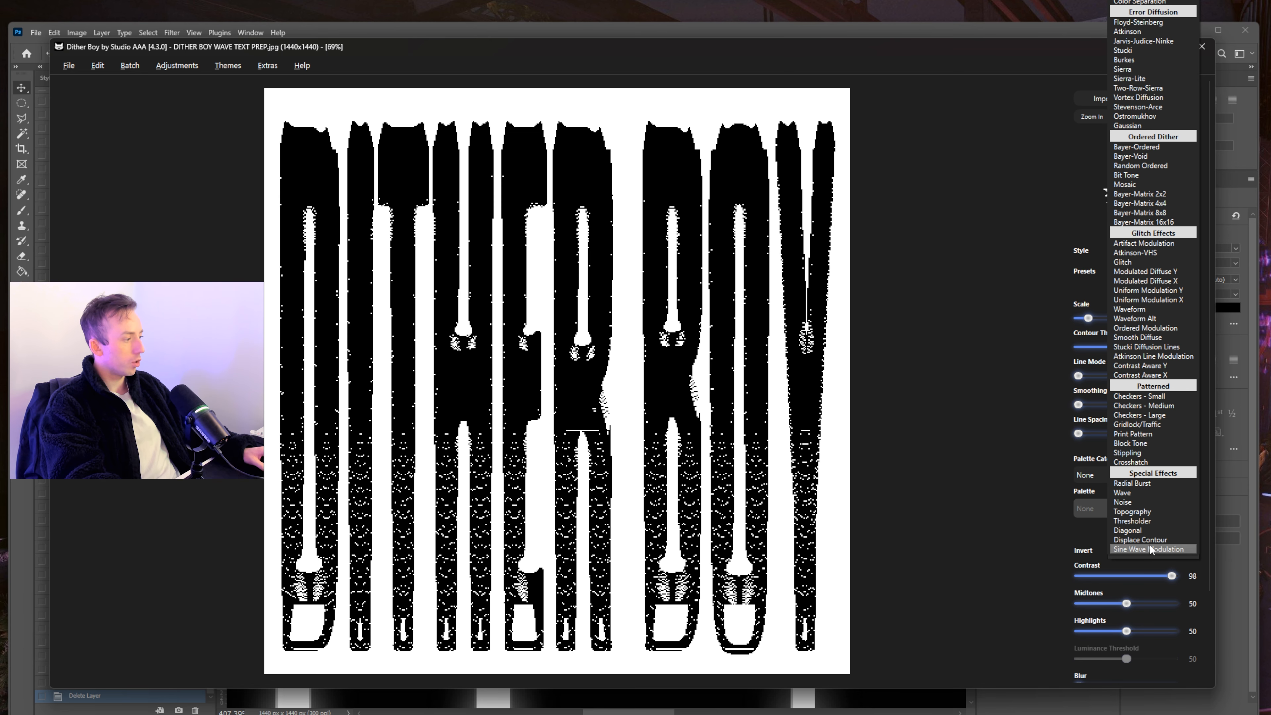
left_click(1149, 546)
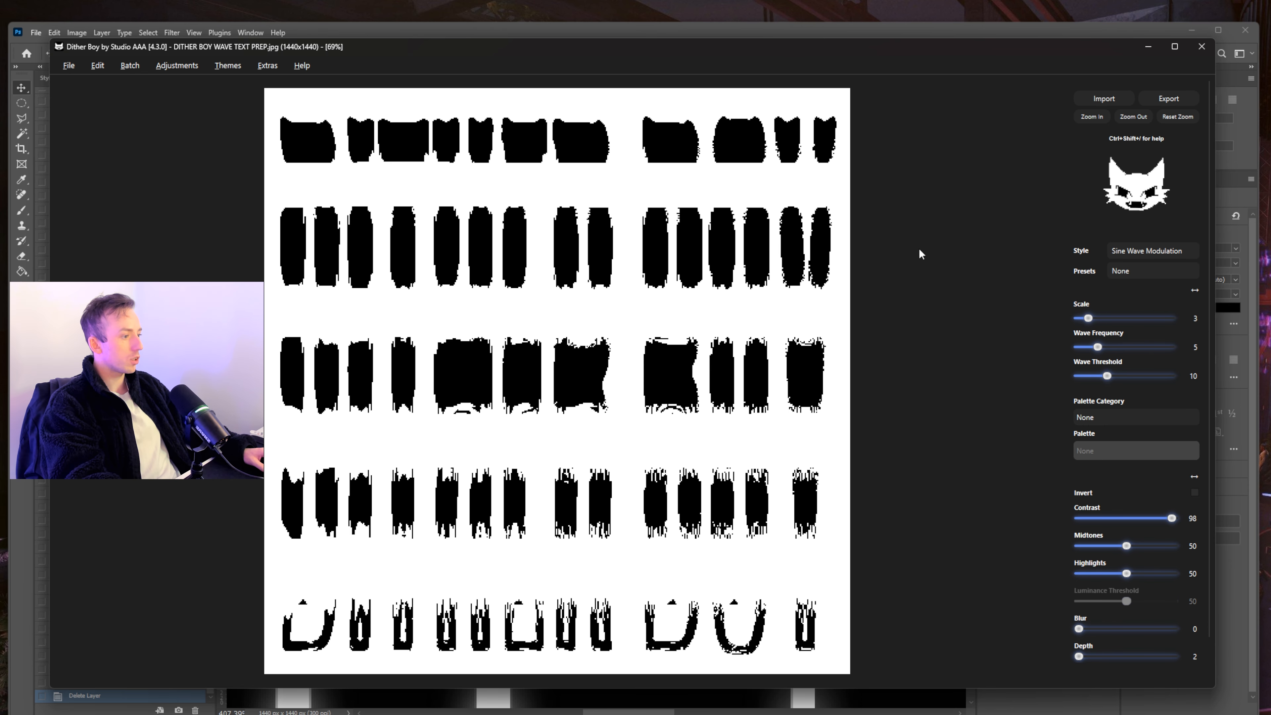
left_click(1138, 250)
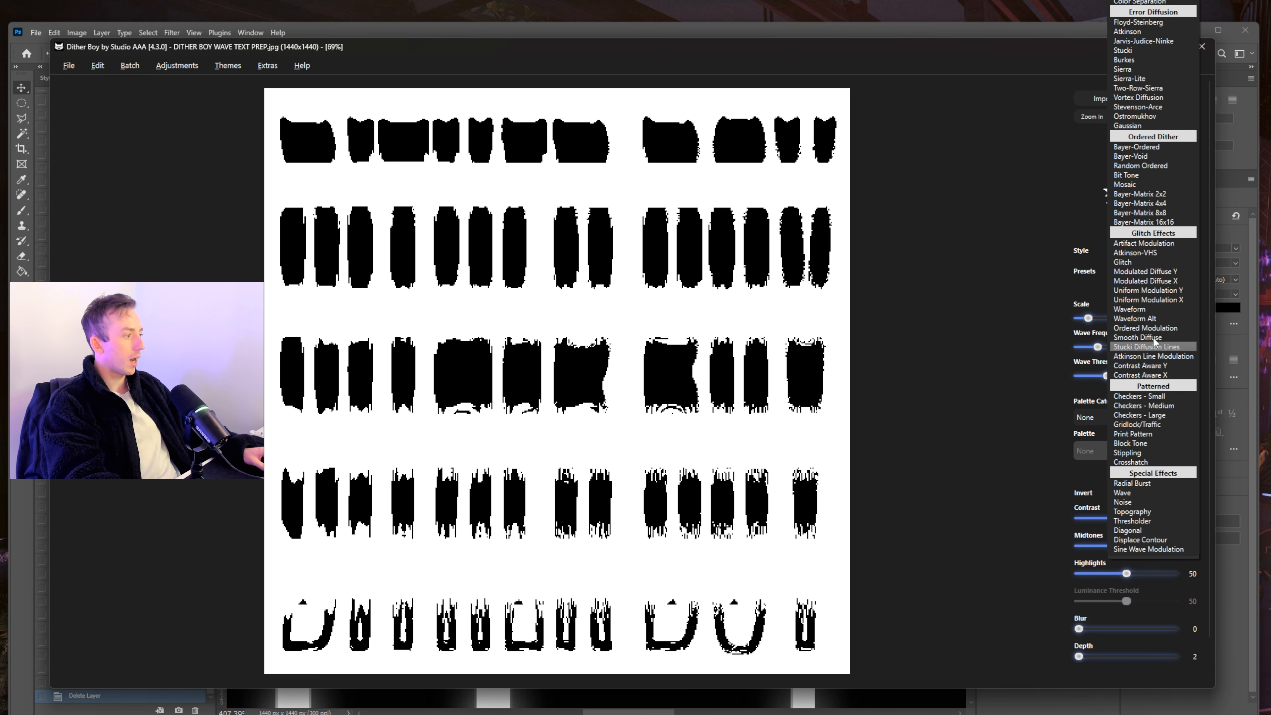
left_click(1160, 341)
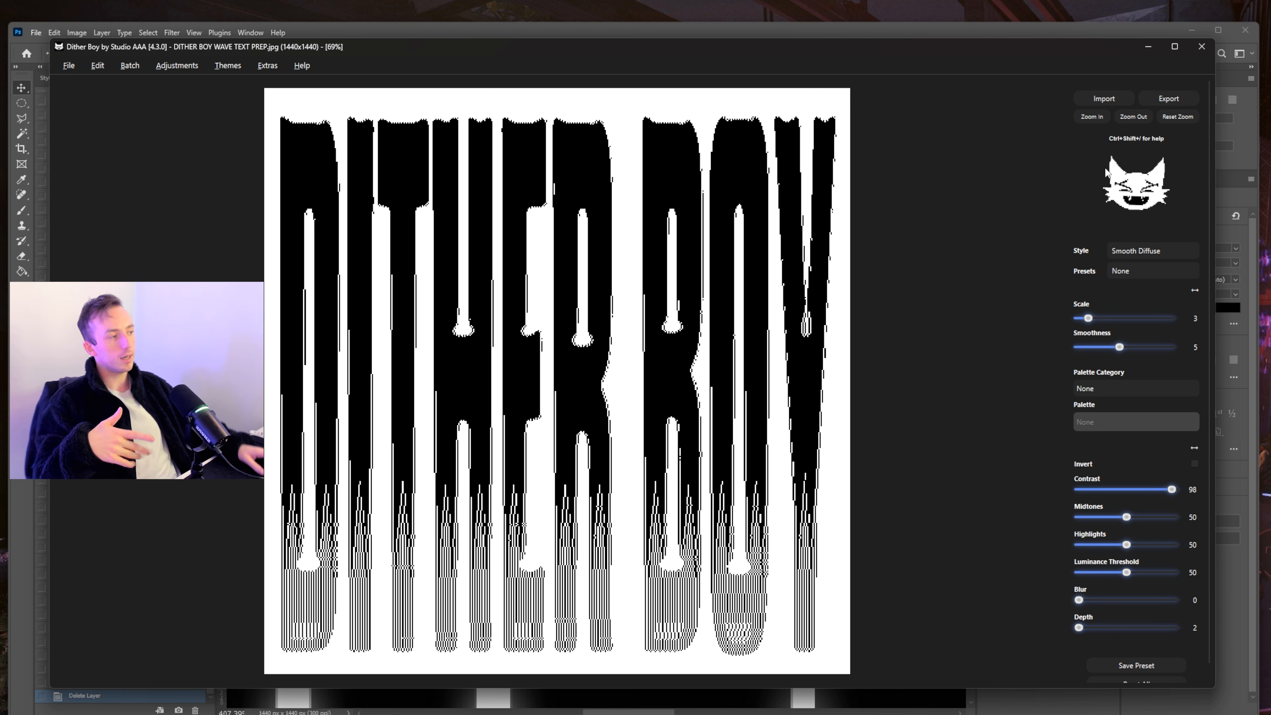
- Return to Waveform at Wave Density 7, then minimise Dither Boy and close Photoshop
left_click(1156, 253)
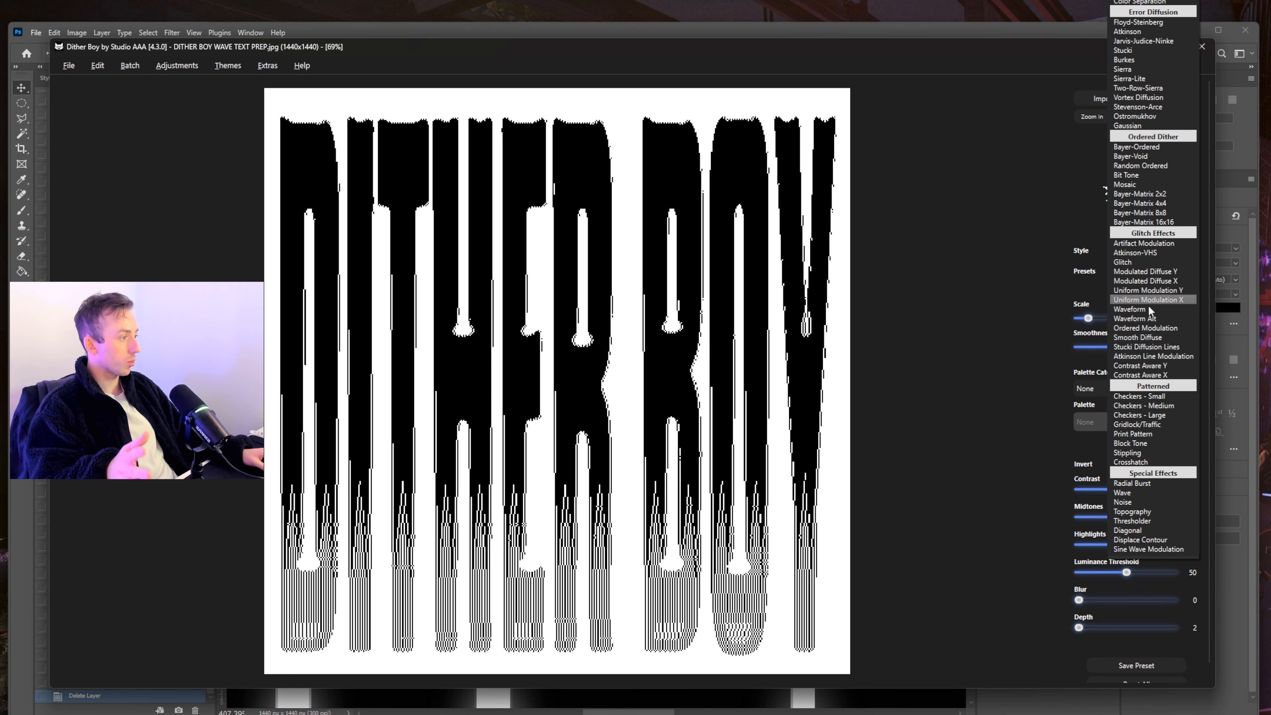
left_click(1131, 309)
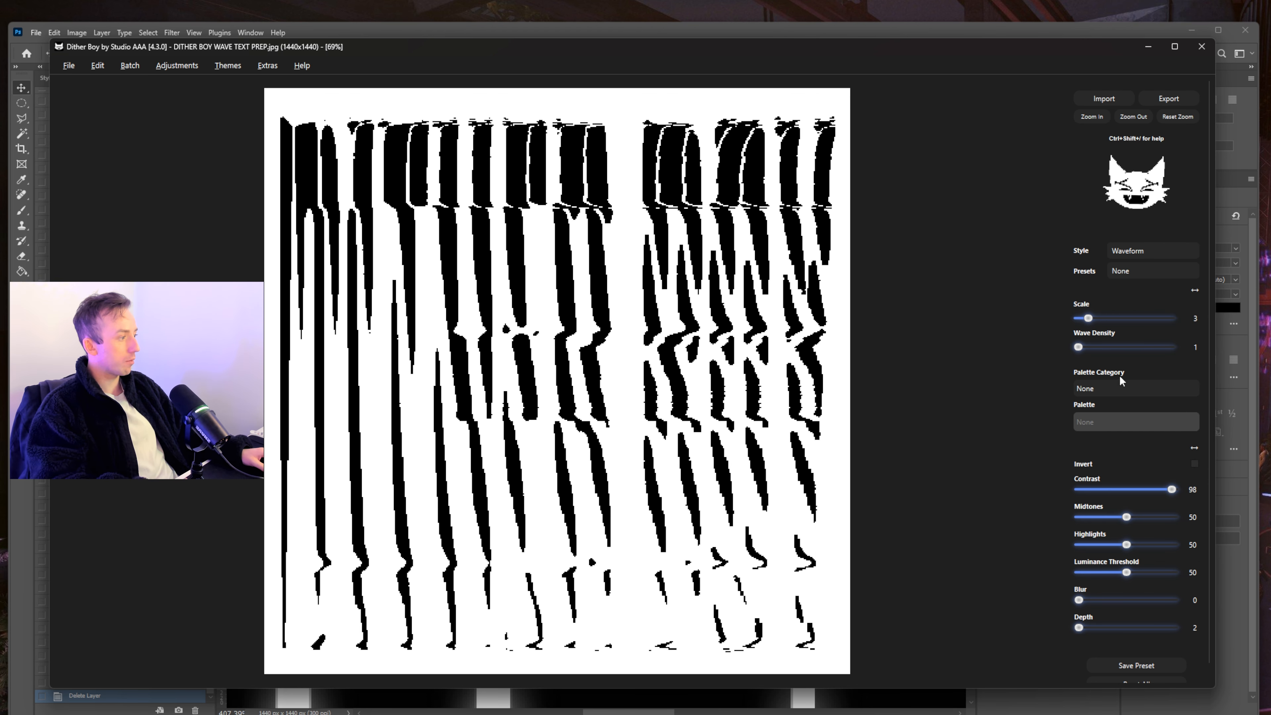
left_click_drag(1079, 347, 1107, 347)
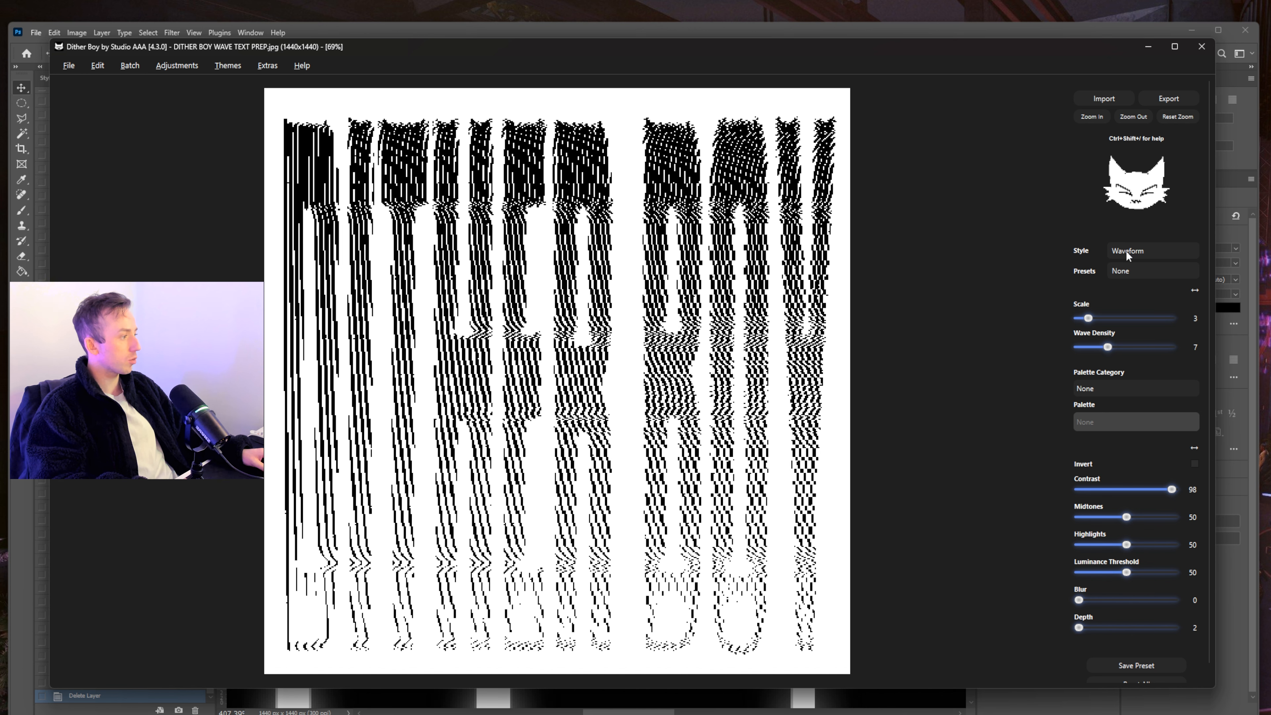
left_click(1146, 49)
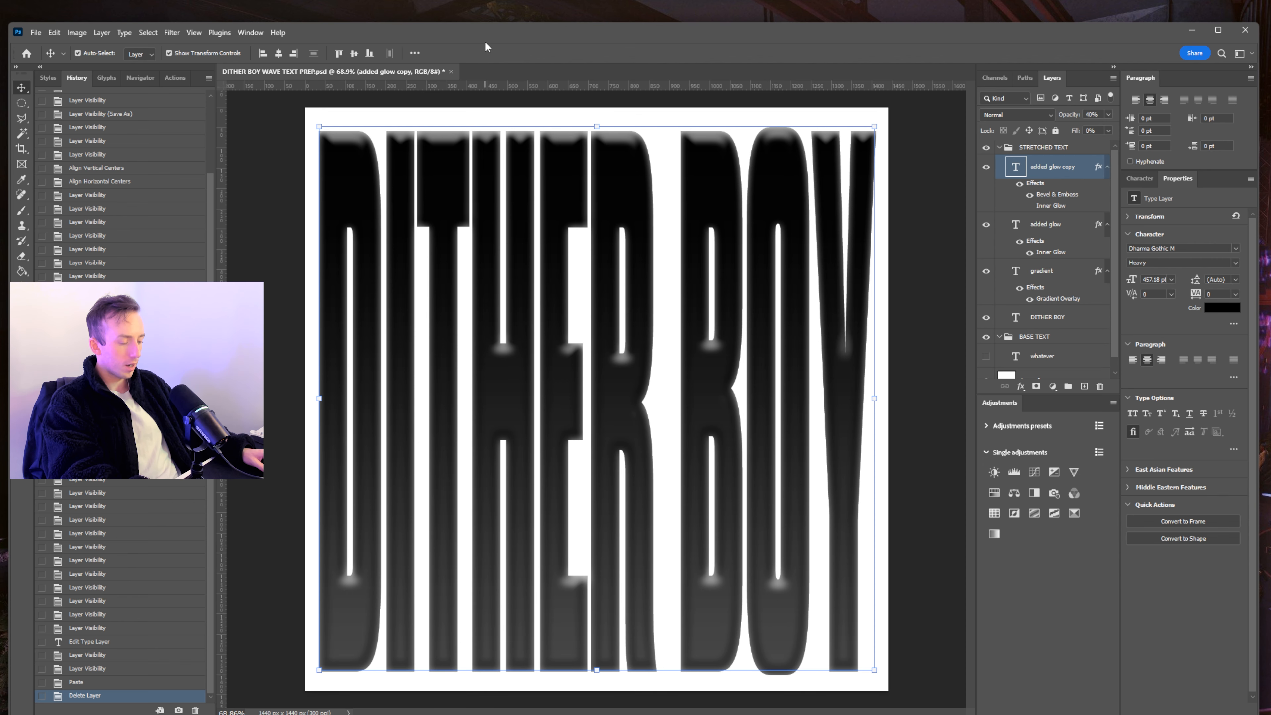
left_click(1246, 31)
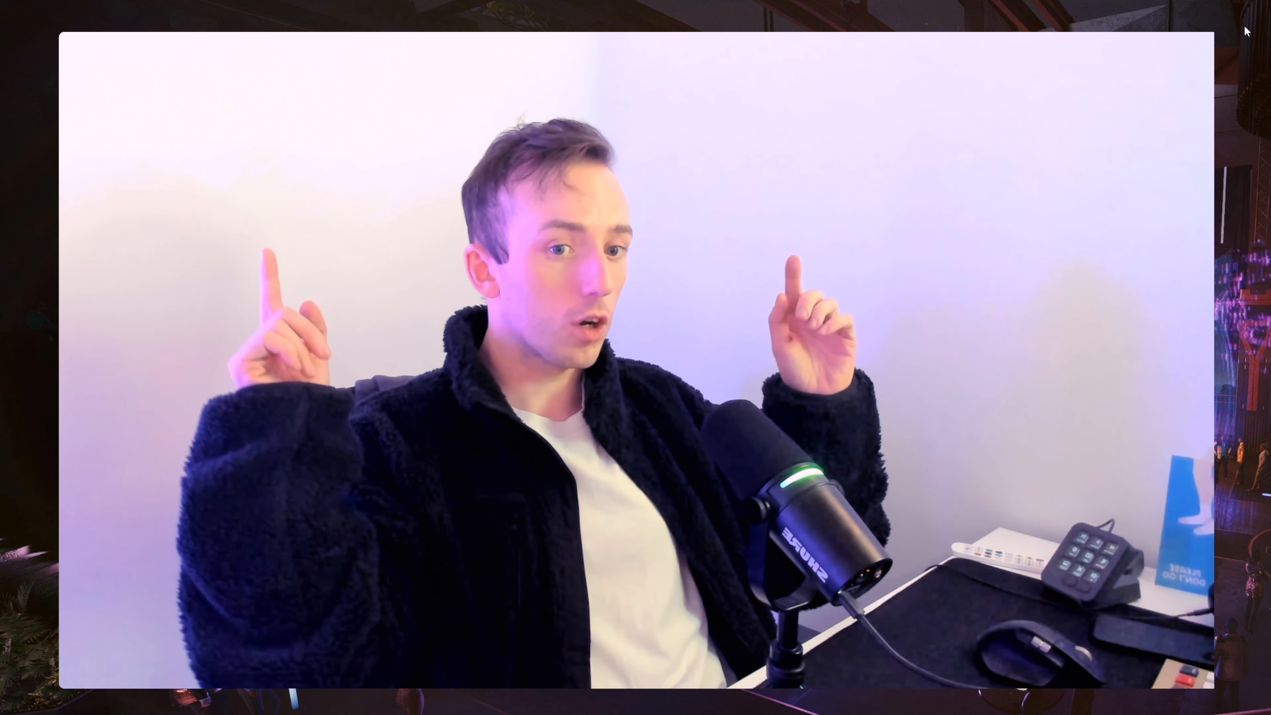
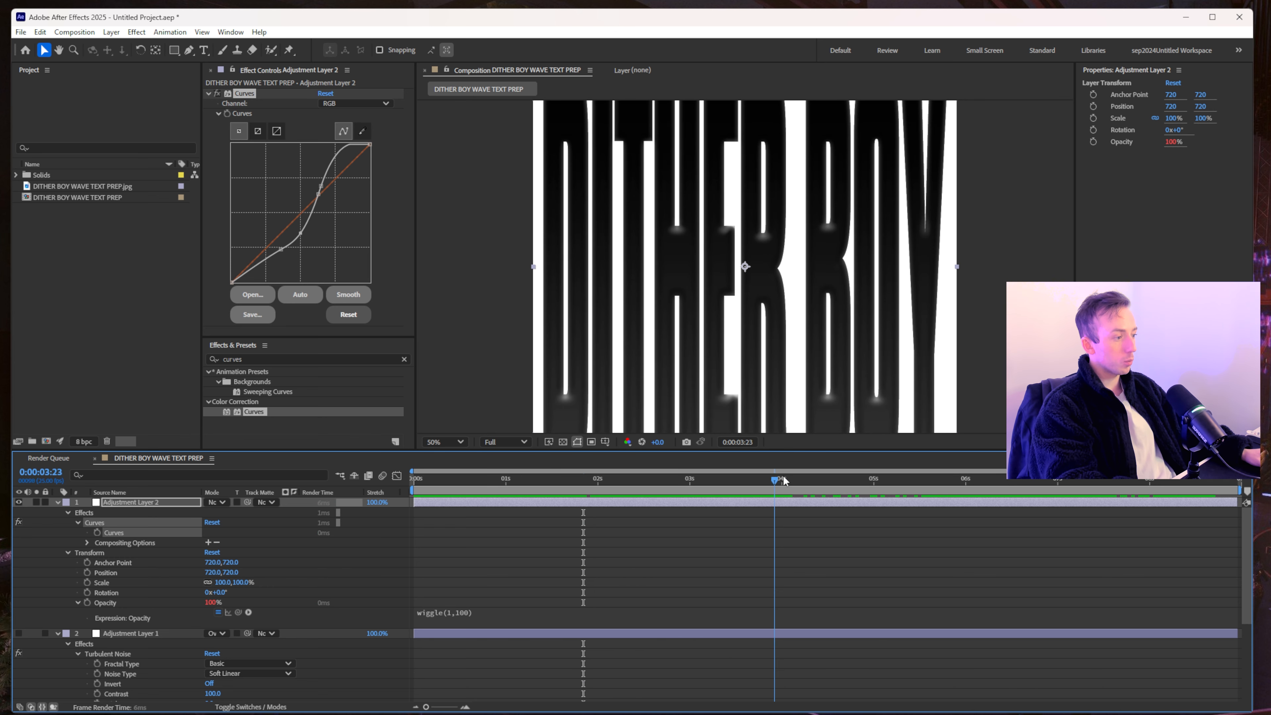
- Pull a new Curves point down for darker, higher-contrast DITHER BOY letters, then rewind to 0:00:00:00
key("space")
mouse_move(337, 163)
left_mouse_down()
mouse_move(353, 171)
mouse_move(344, 282)
mouse_move(327, 152)
left_mouse_up()
left_click_drag(745, 483, 414, 482)
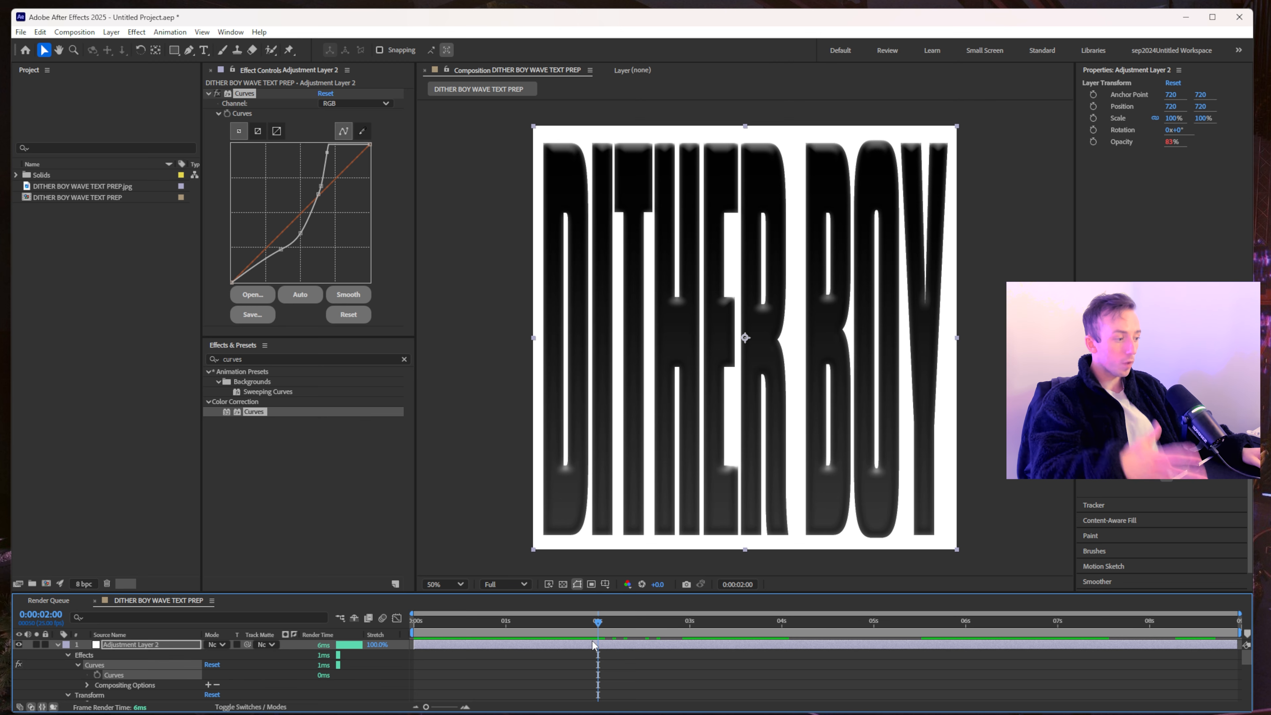
left_click_drag(593, 646, 516, 646)
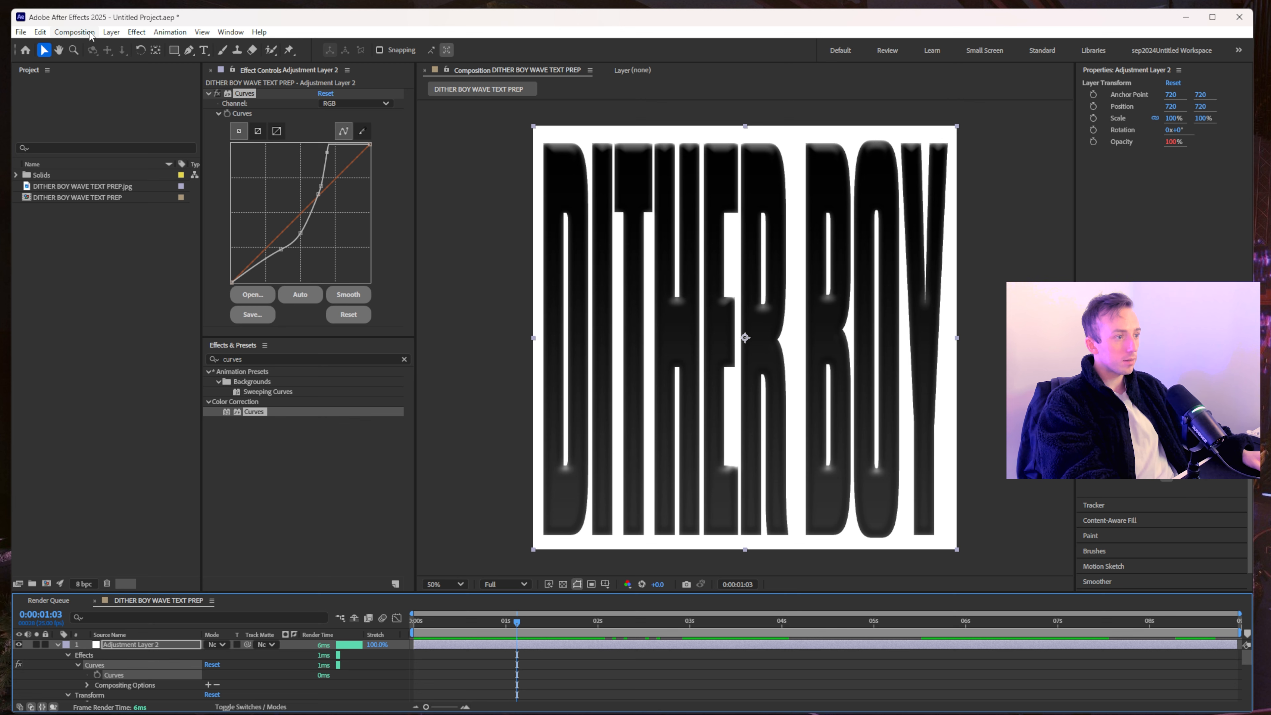
left_click(75, 32)
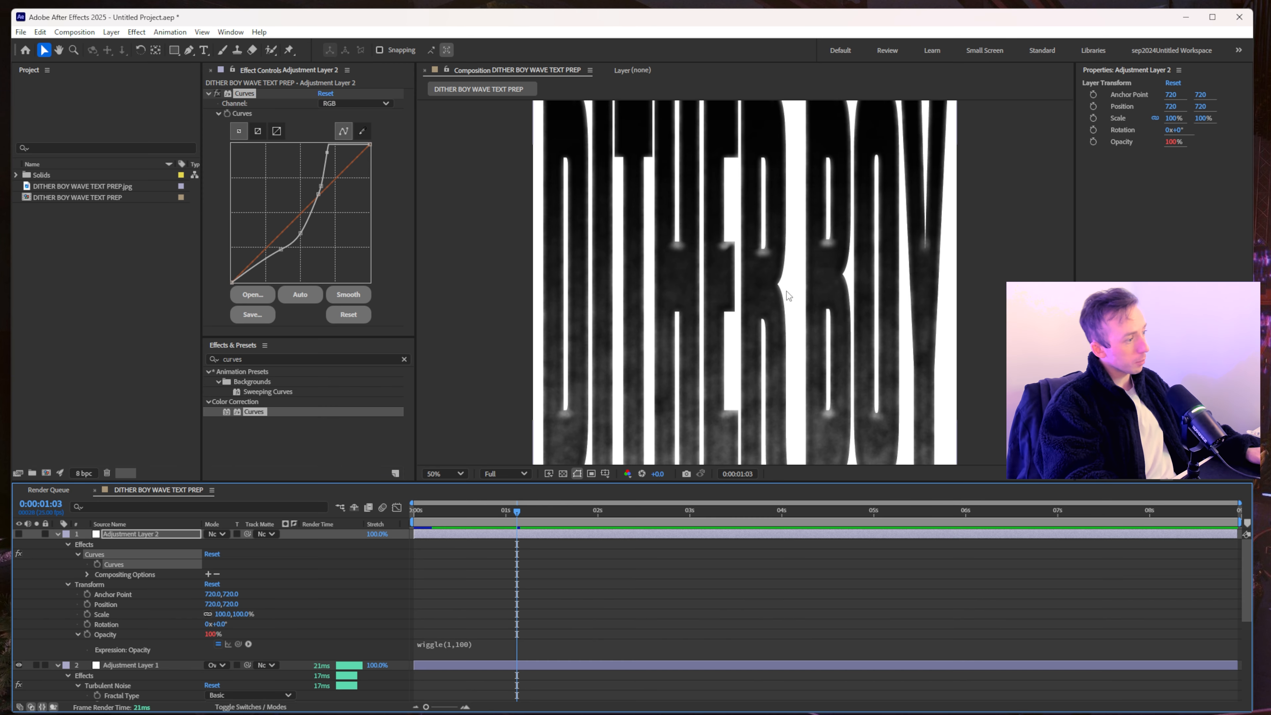
- Close After Effects without saving and enlarge the Dither Boy window
left_click(1238, 19)
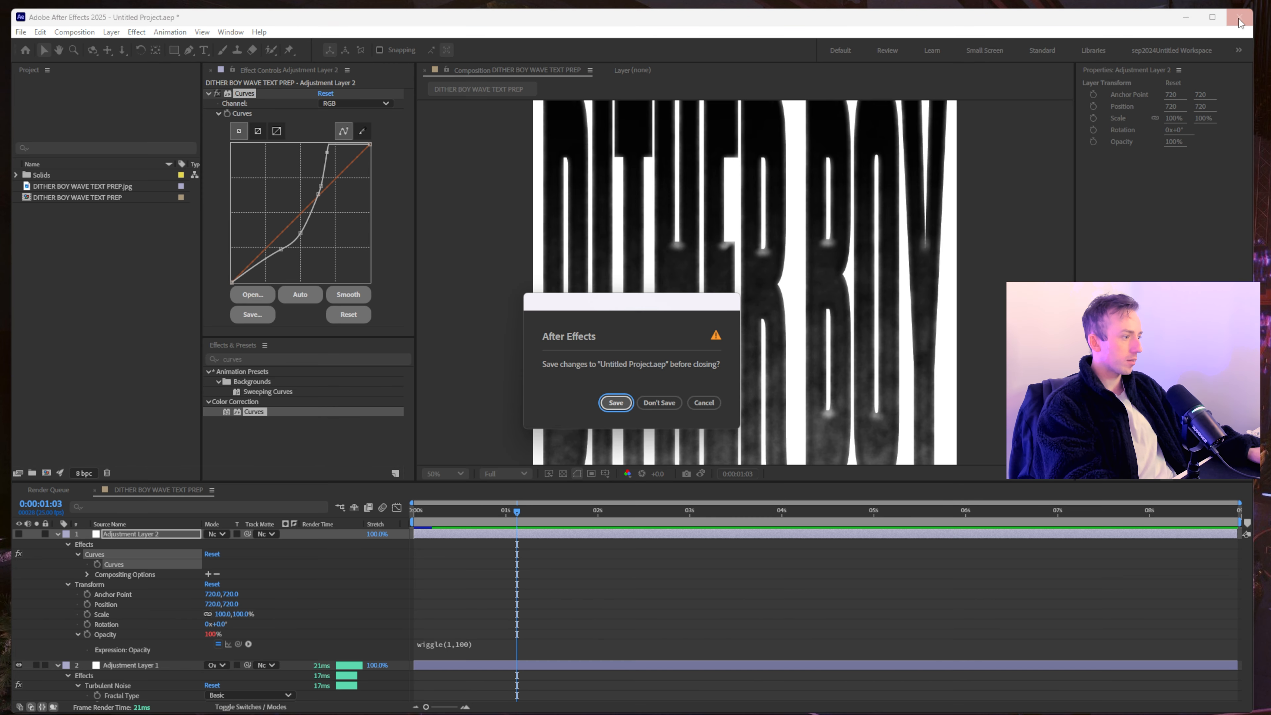
left_click(659, 403)
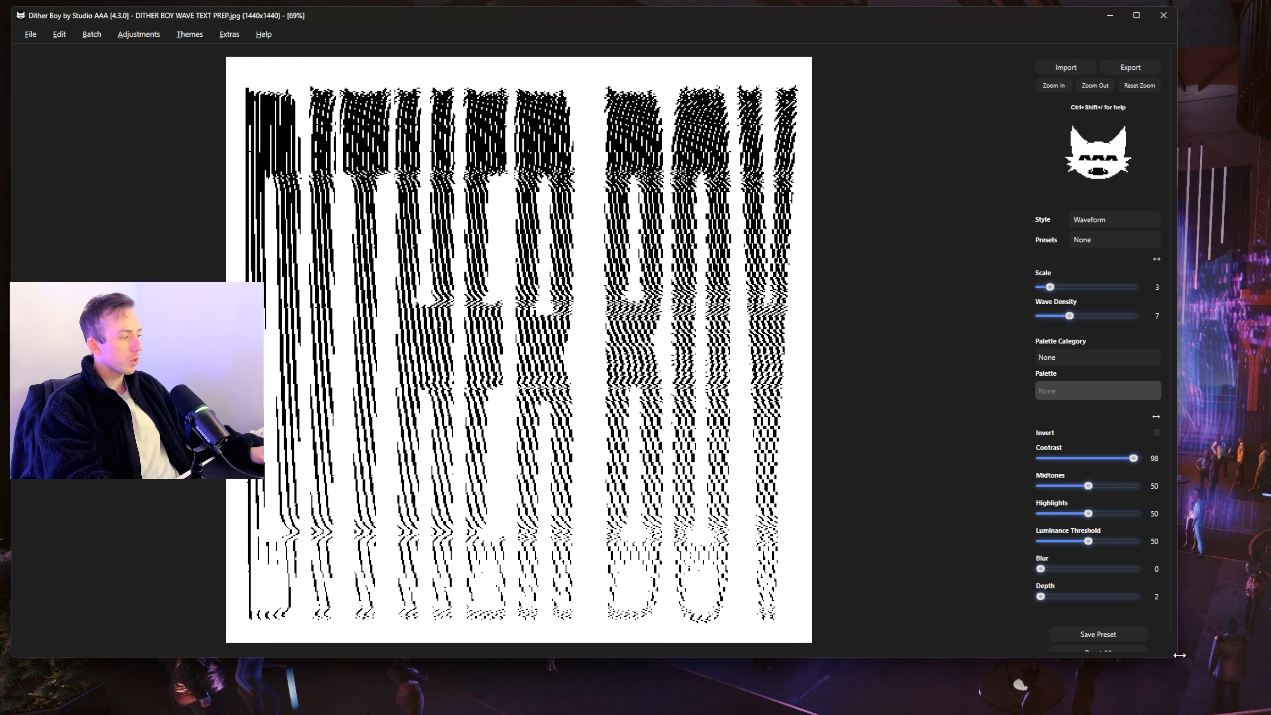
left_click_drag(1177, 659, 1261, 707)
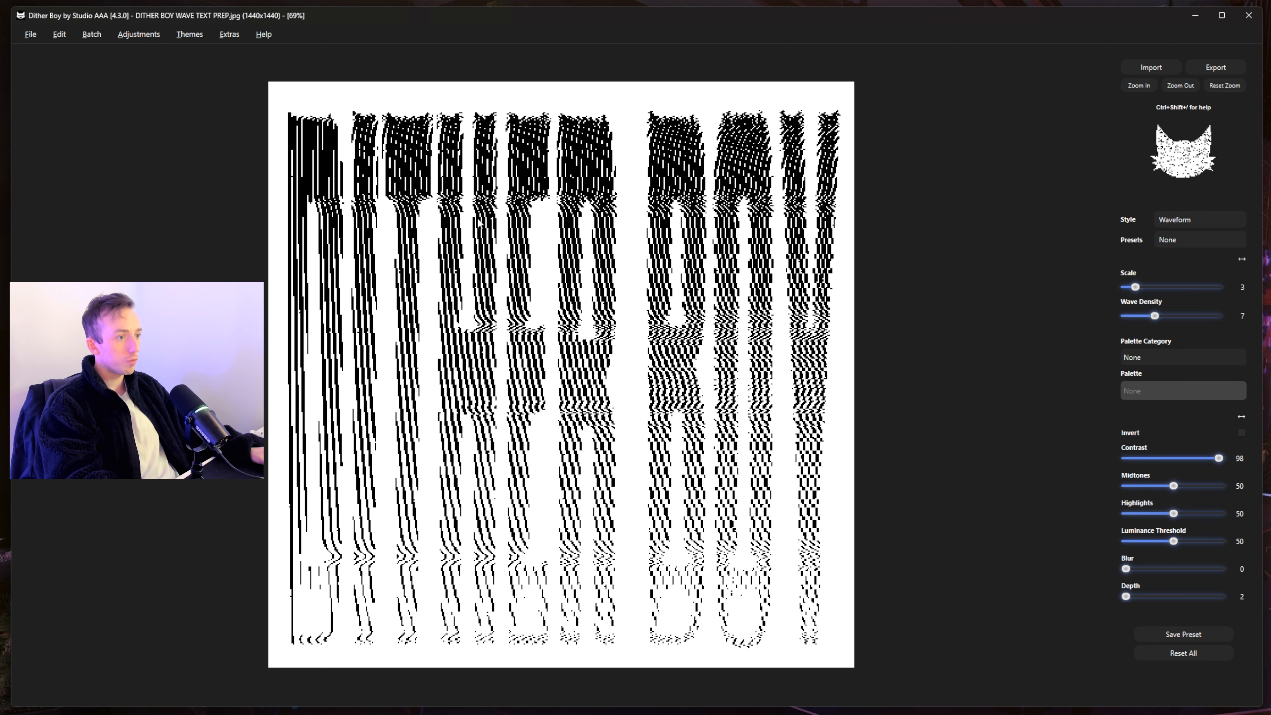
- Import the rendered DITHER BOY clip into Dither Boy via File > Video > Import Video
left_click(30, 34)
mouse_move(46, 102)
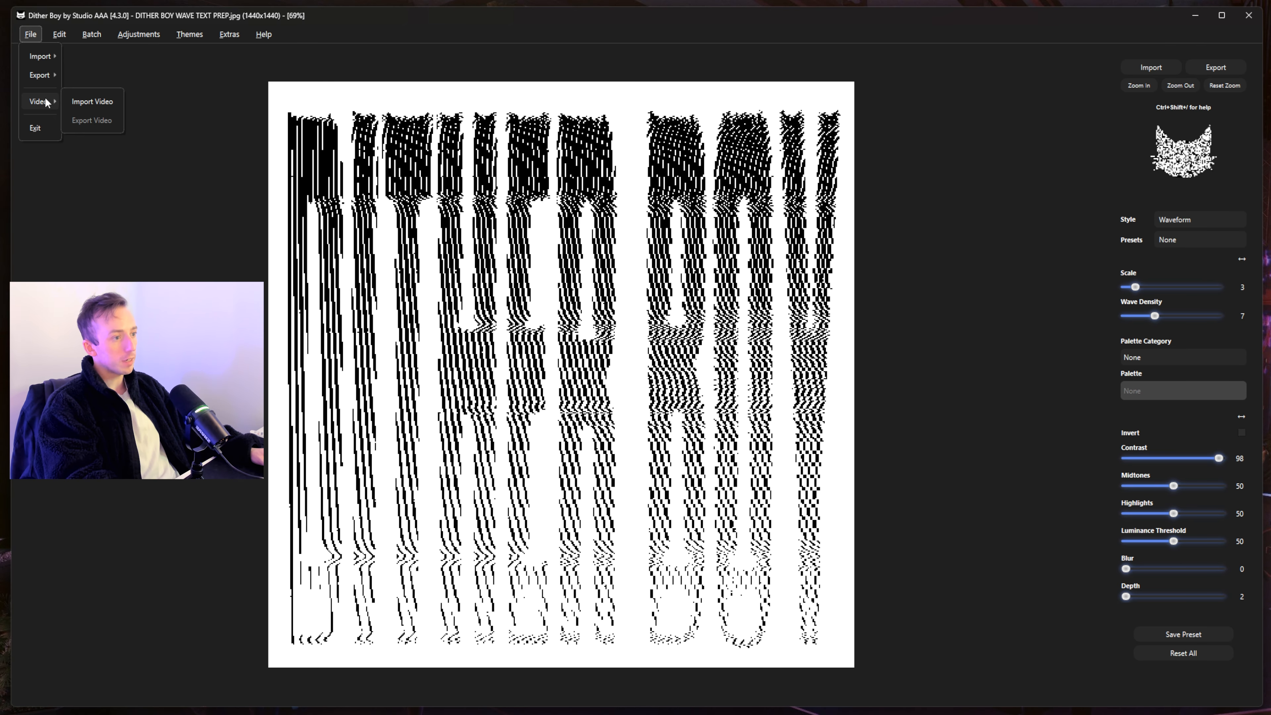
left_click(89, 101)
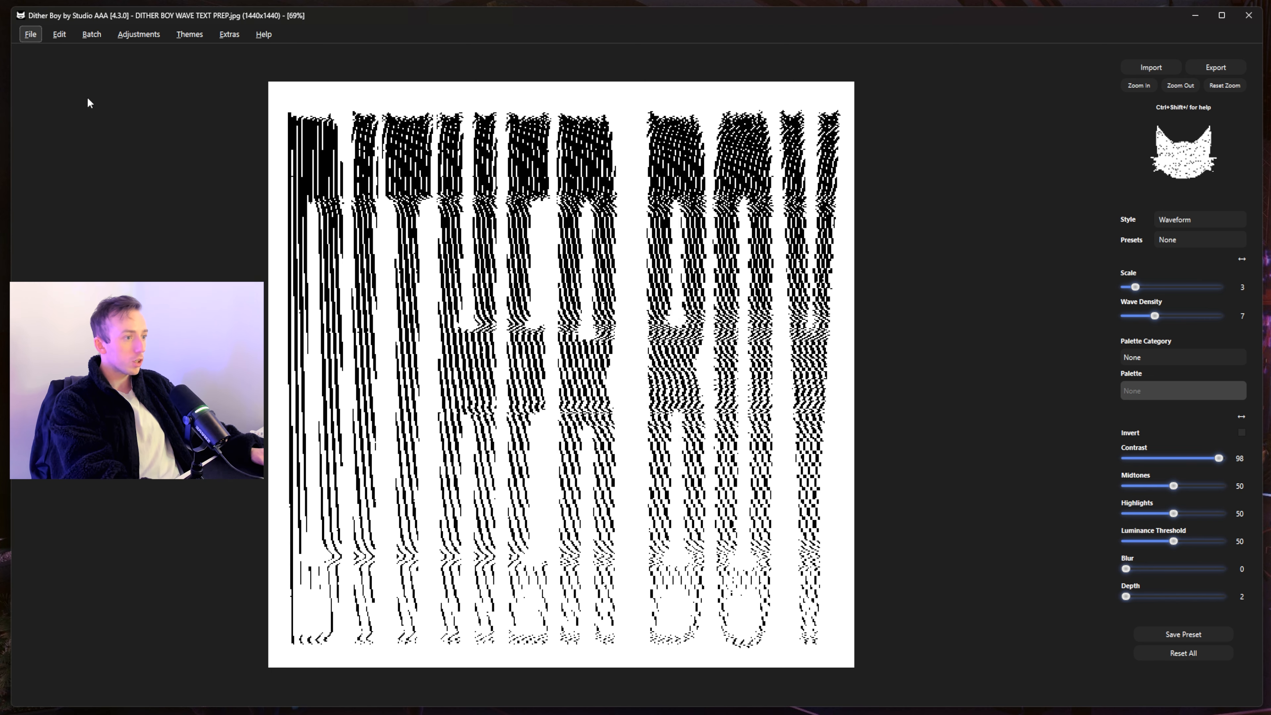
key("Escape")
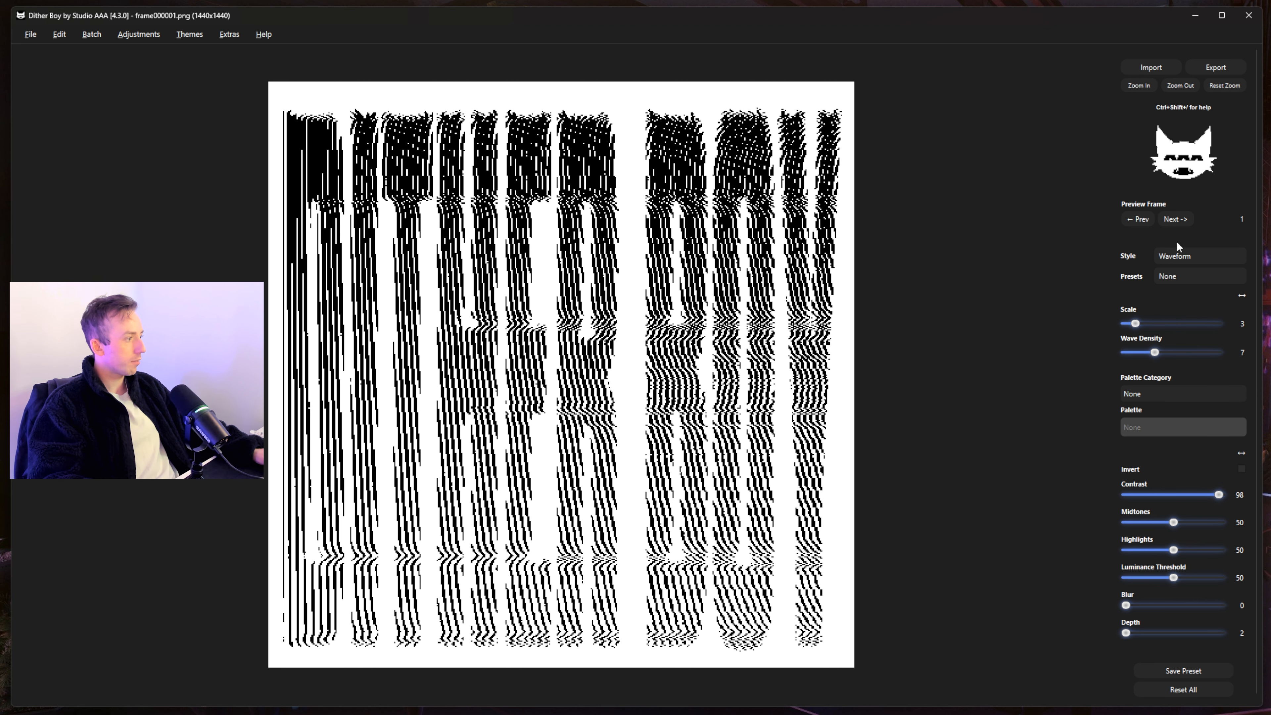
- Apply Waveform dithering with Wave Density 3 and Contrast 70
left_click(1190, 256)
left_click(1210, 2)
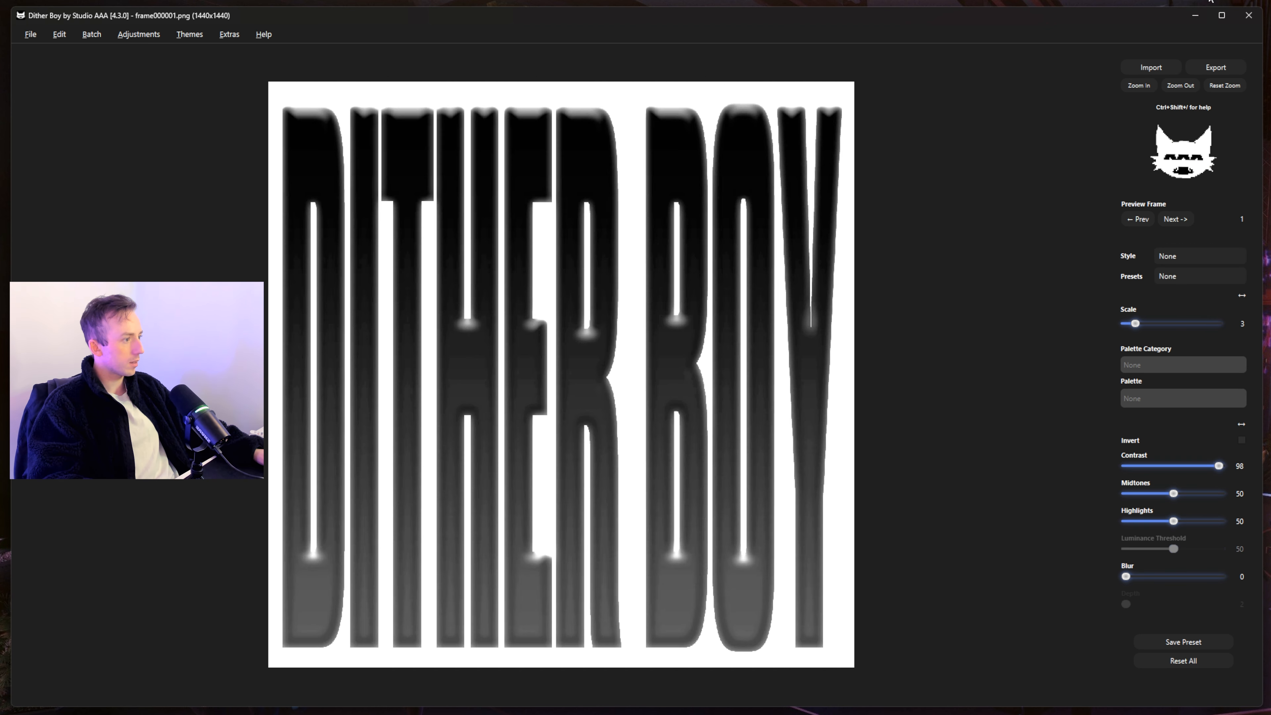
left_click(1190, 256)
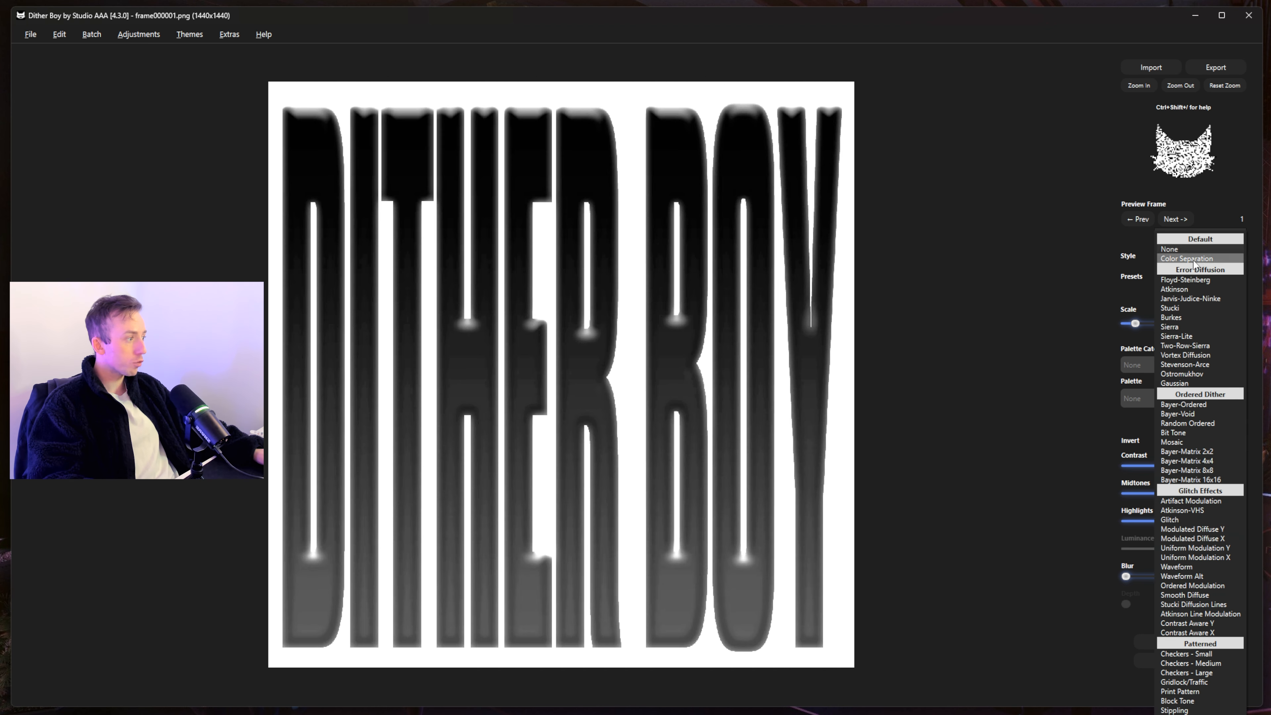
left_click(1187, 567)
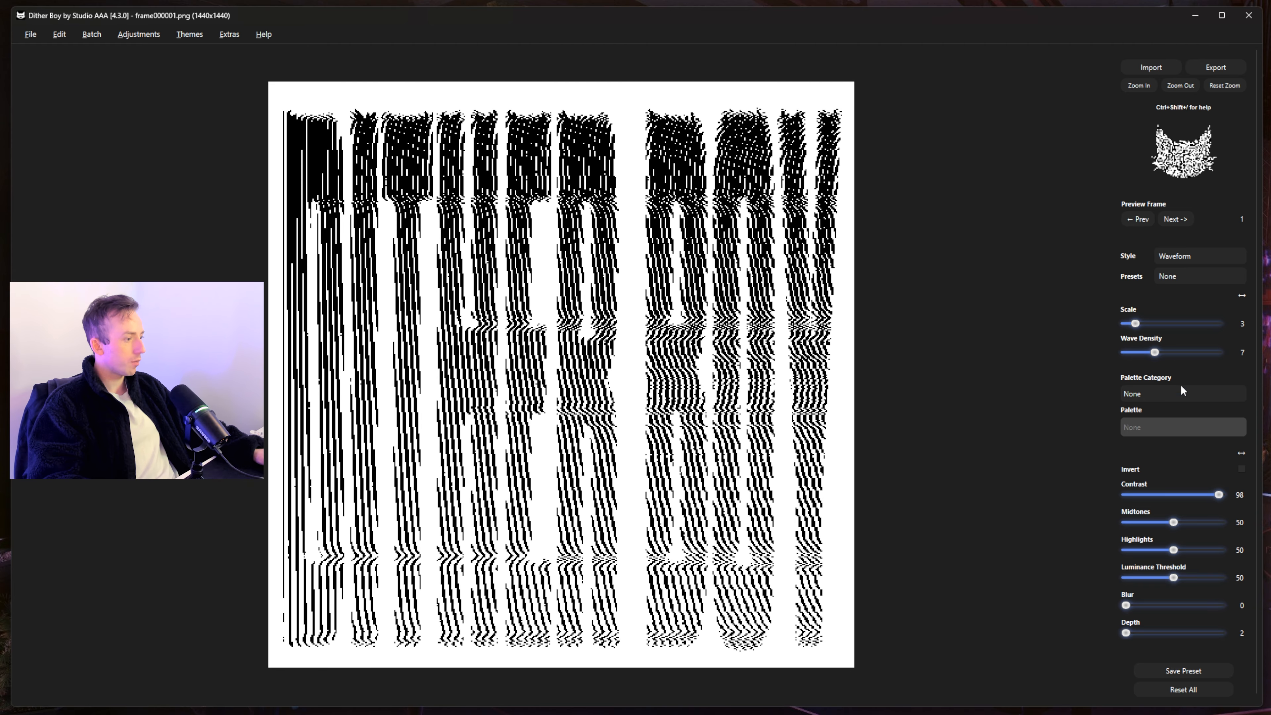
mouse_move(1158, 350)
left_mouse_down()
mouse_move(1107, 333)
mouse_move(1135, 353)
left_mouse_up()
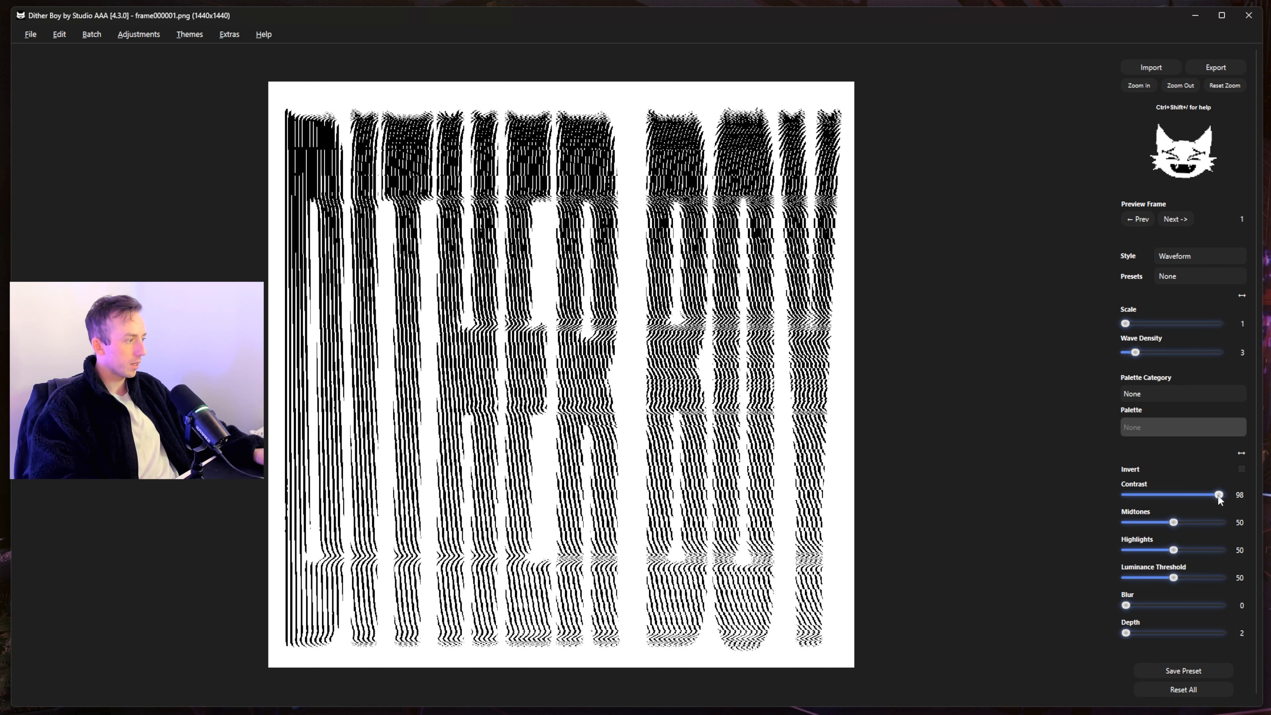
left_click_drag(1218, 494, 1191, 494)
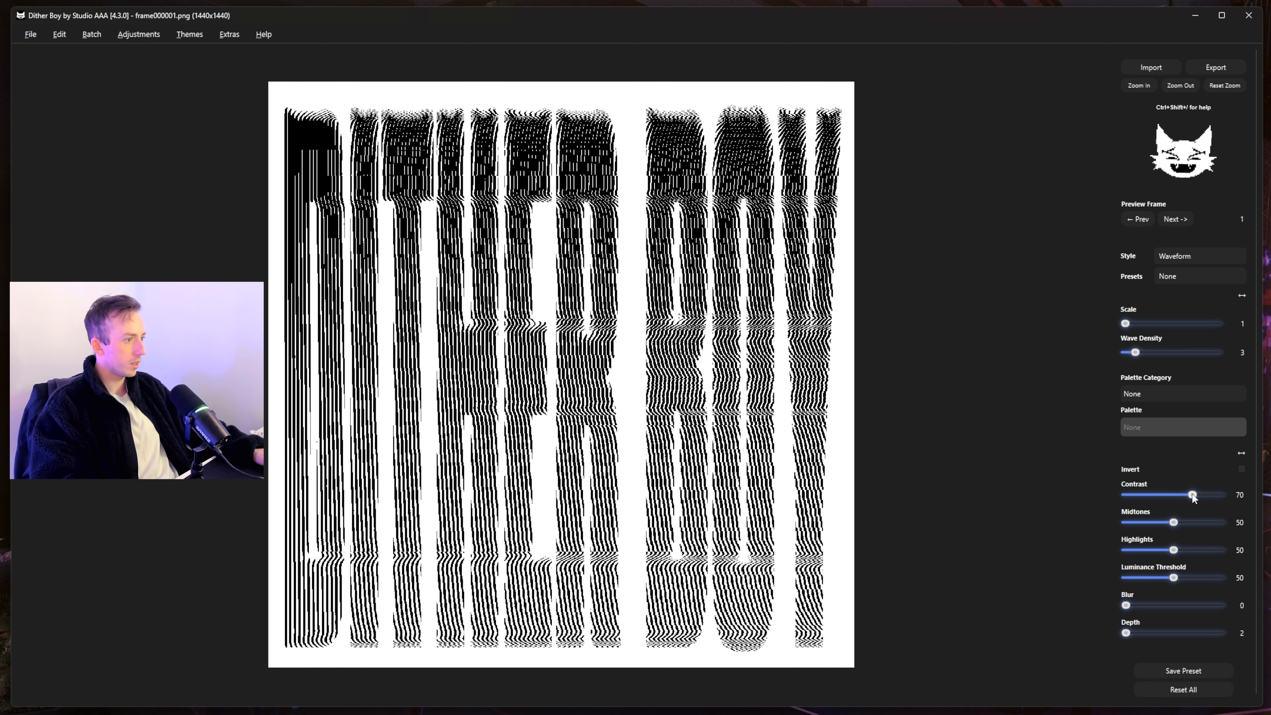
- Look through the File menu and check the Help > Settings dialog
left_click(30, 34)
mouse_move(36, 103)
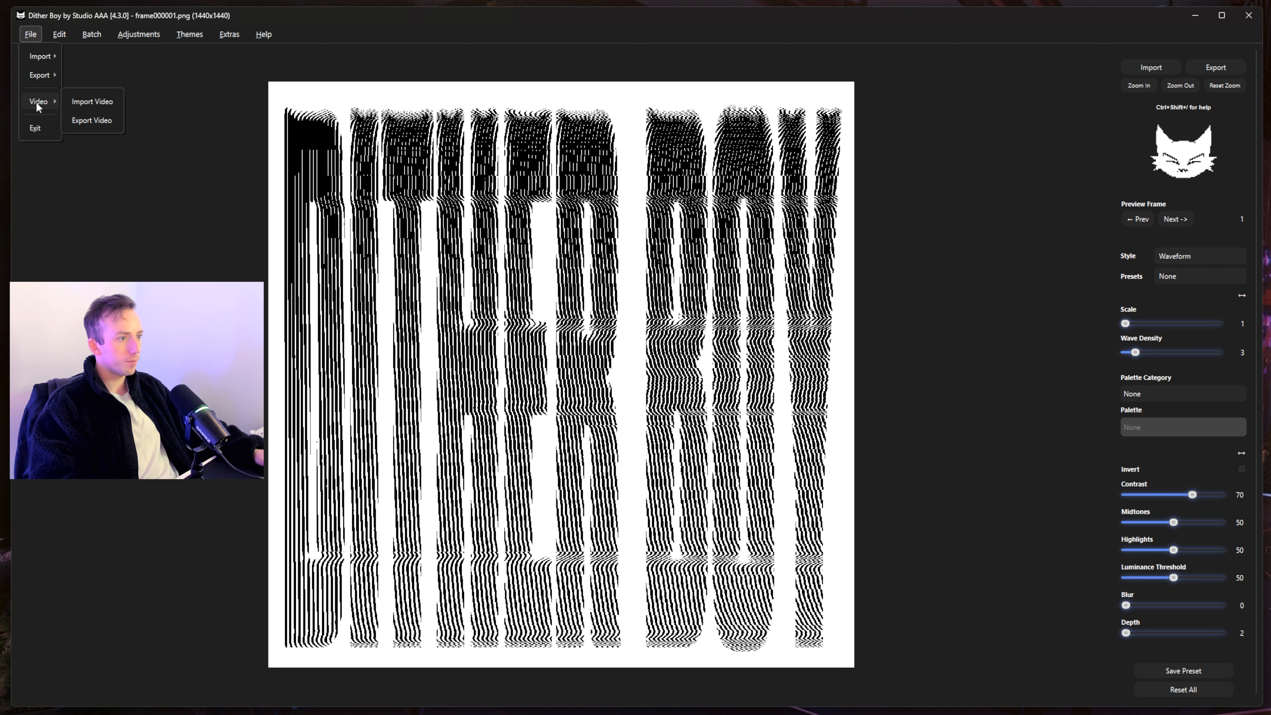
left_click(80, 120)
left_click(263, 34)
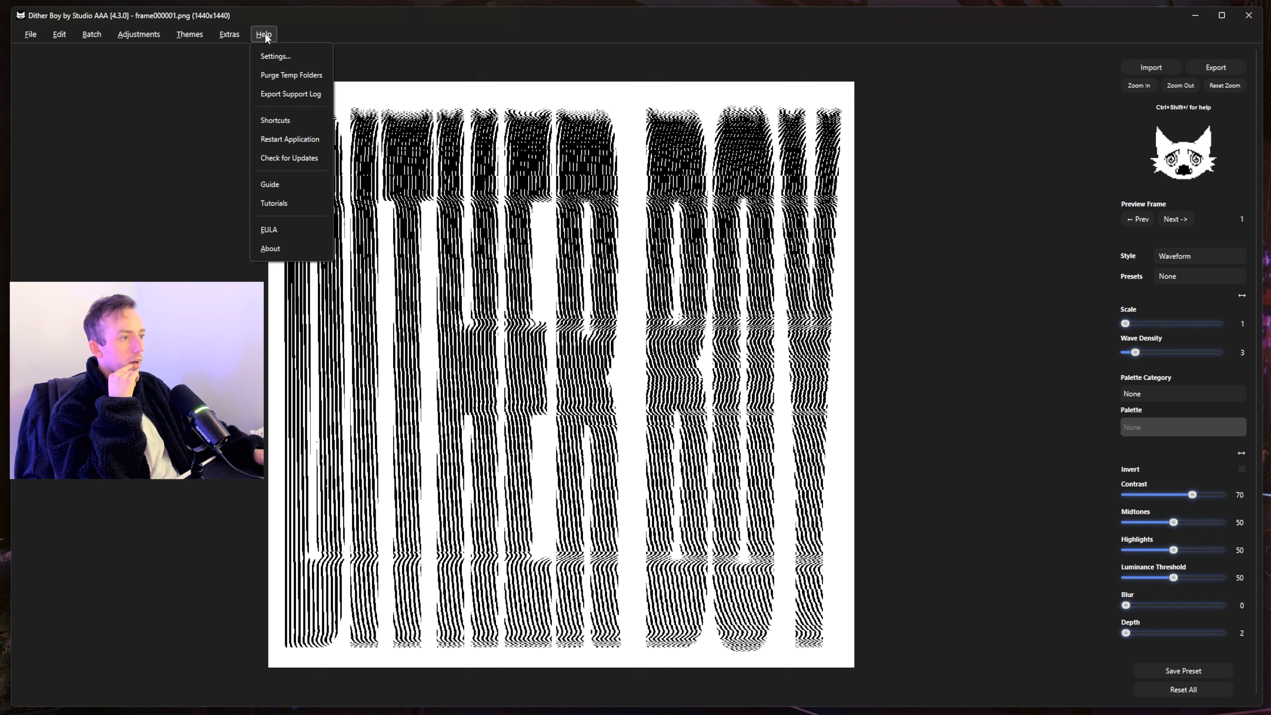
left_click(293, 56)
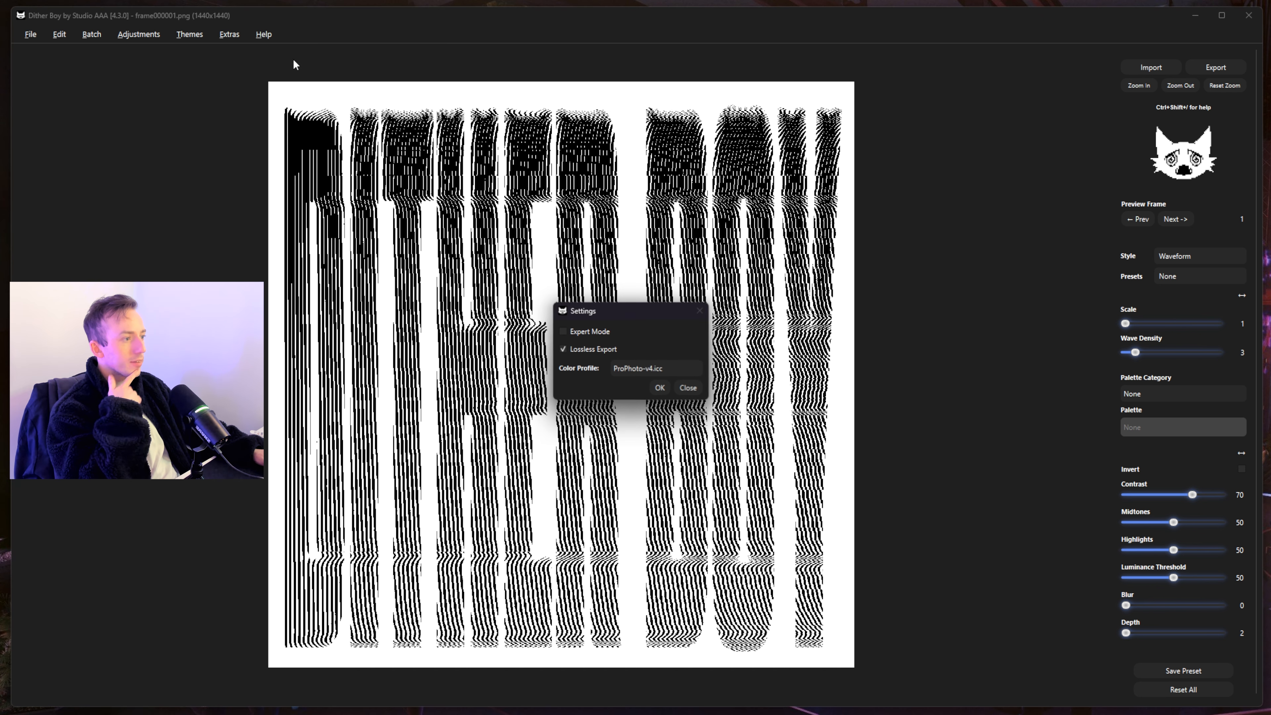
left_click(661, 388)
- Export the Waveform-dithered frames with File > Video > Export Video
left_click(30, 34)
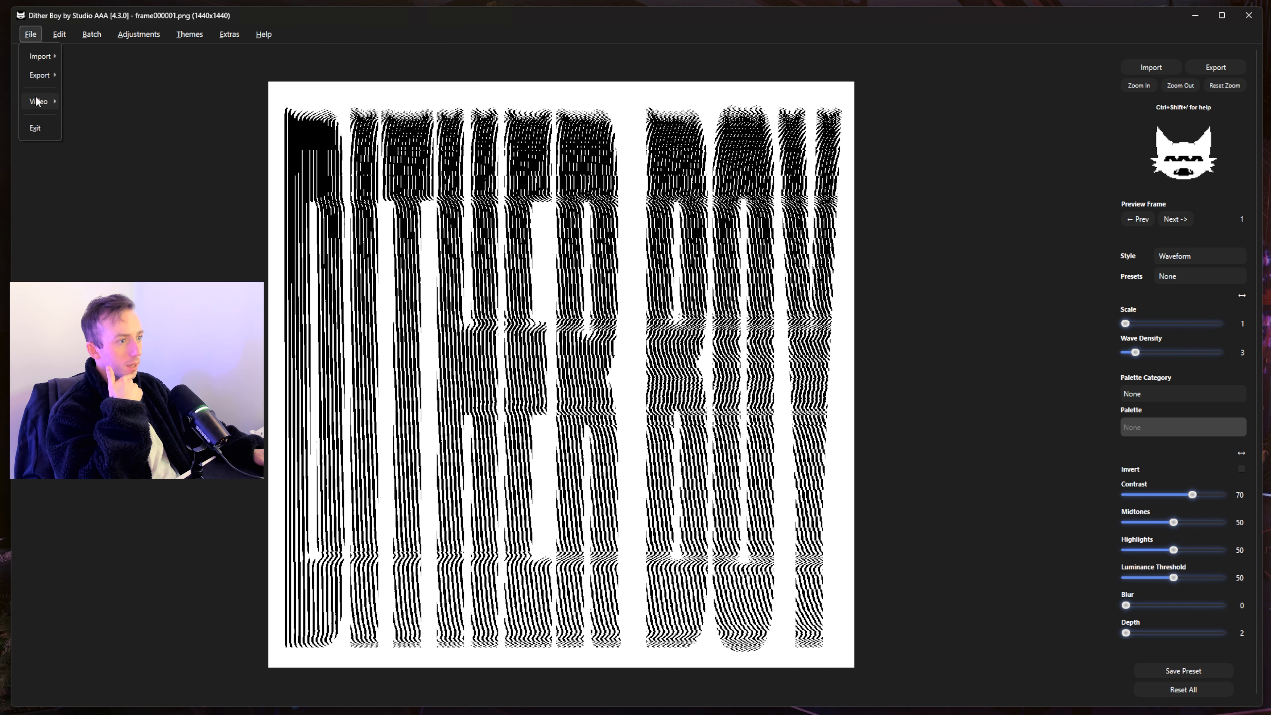
mouse_move(40, 103)
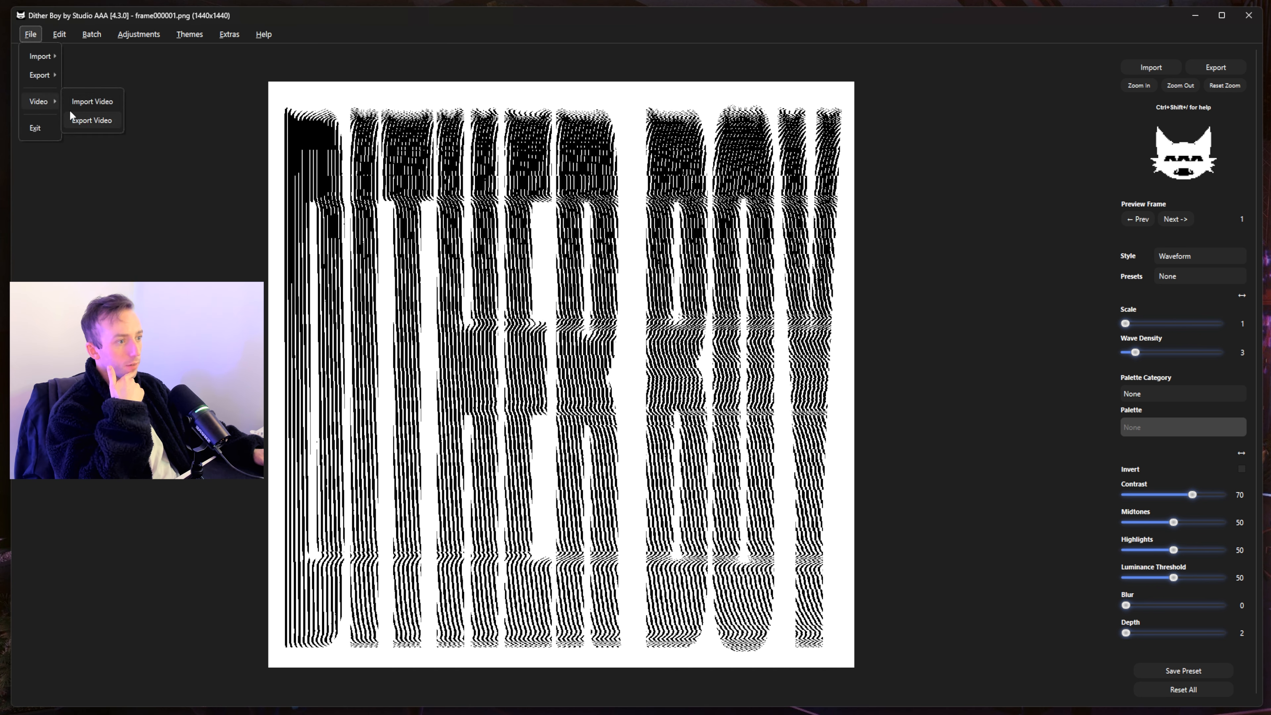
left_click(89, 119)
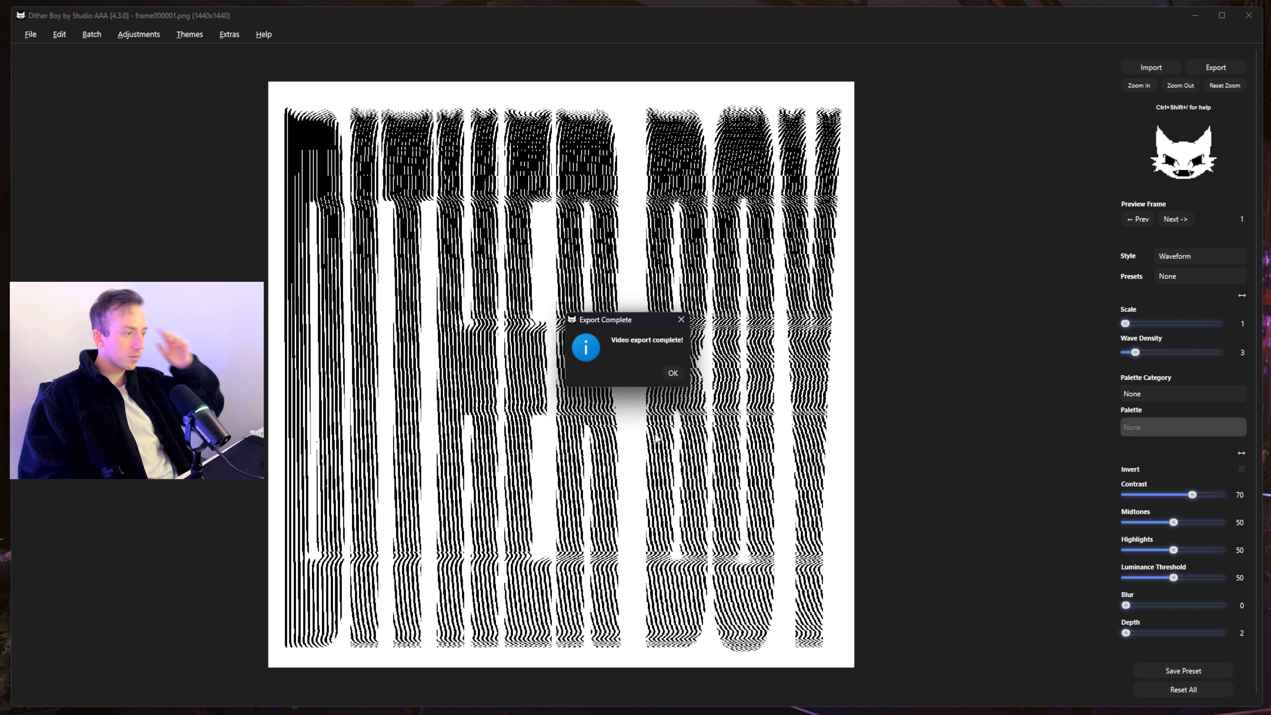
- Dismiss the export notice and import another video into Dither Boy
left_click(672, 373)
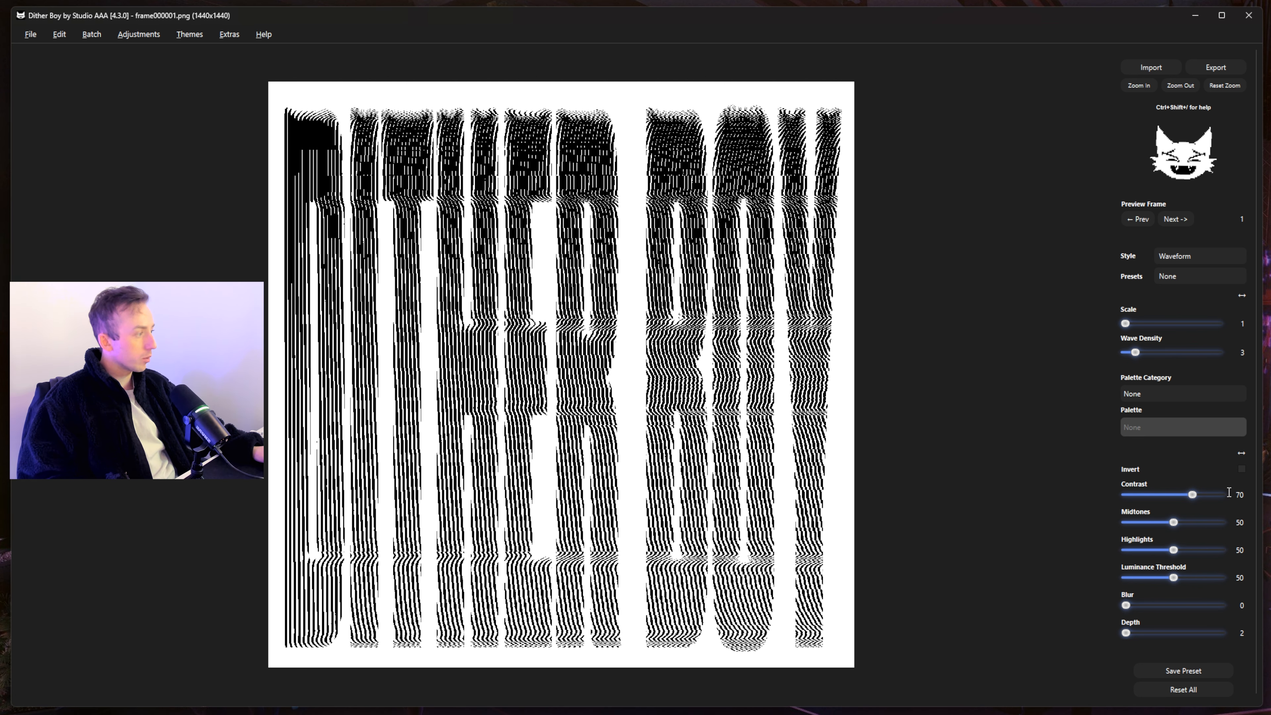
left_click(30, 34)
mouse_move(51, 103)
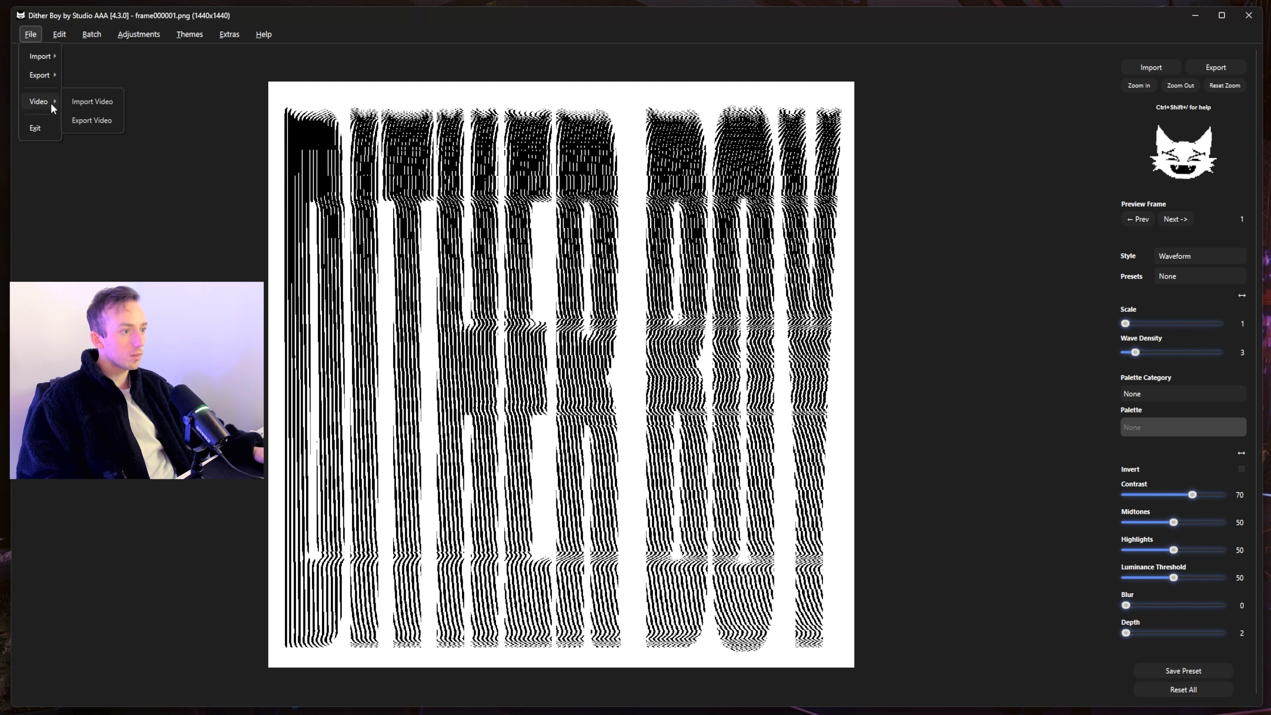
left_click(90, 100)
key("Return")
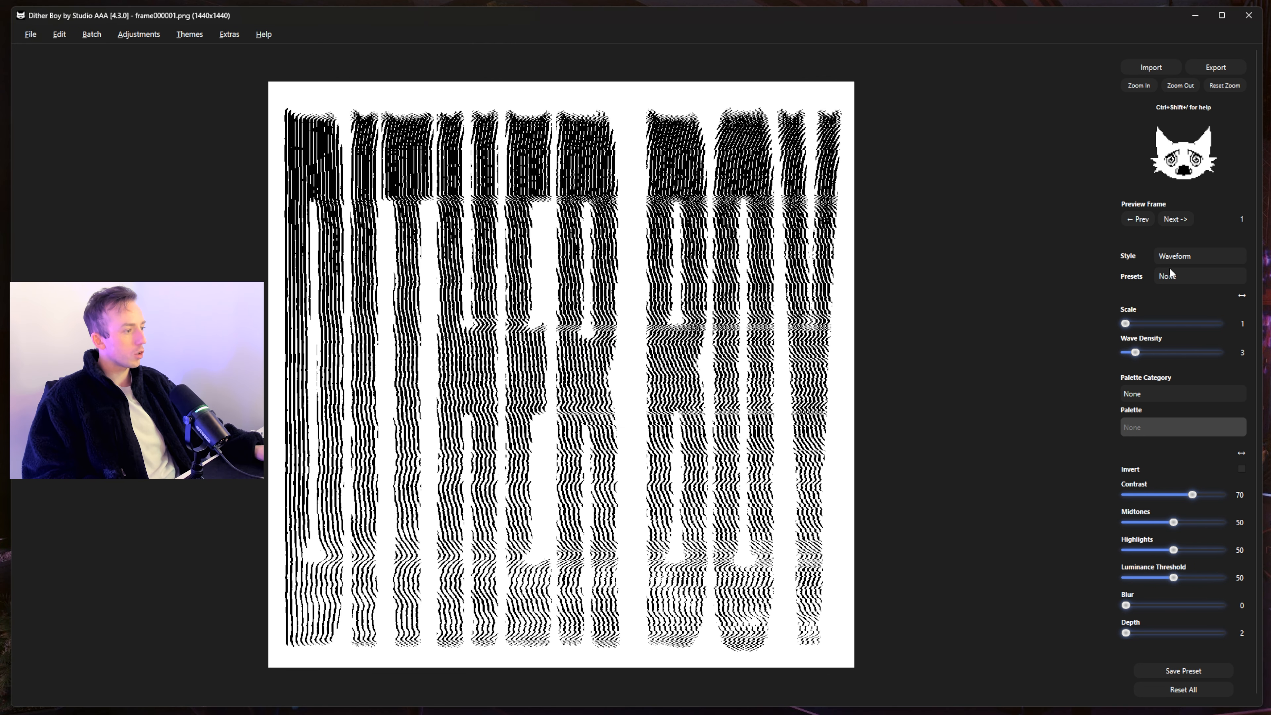
- Switch to Waveform Alt dithering with Modulation Blend 6 and Contrast 64
left_click(1188, 264)
left_click(1198, 4)
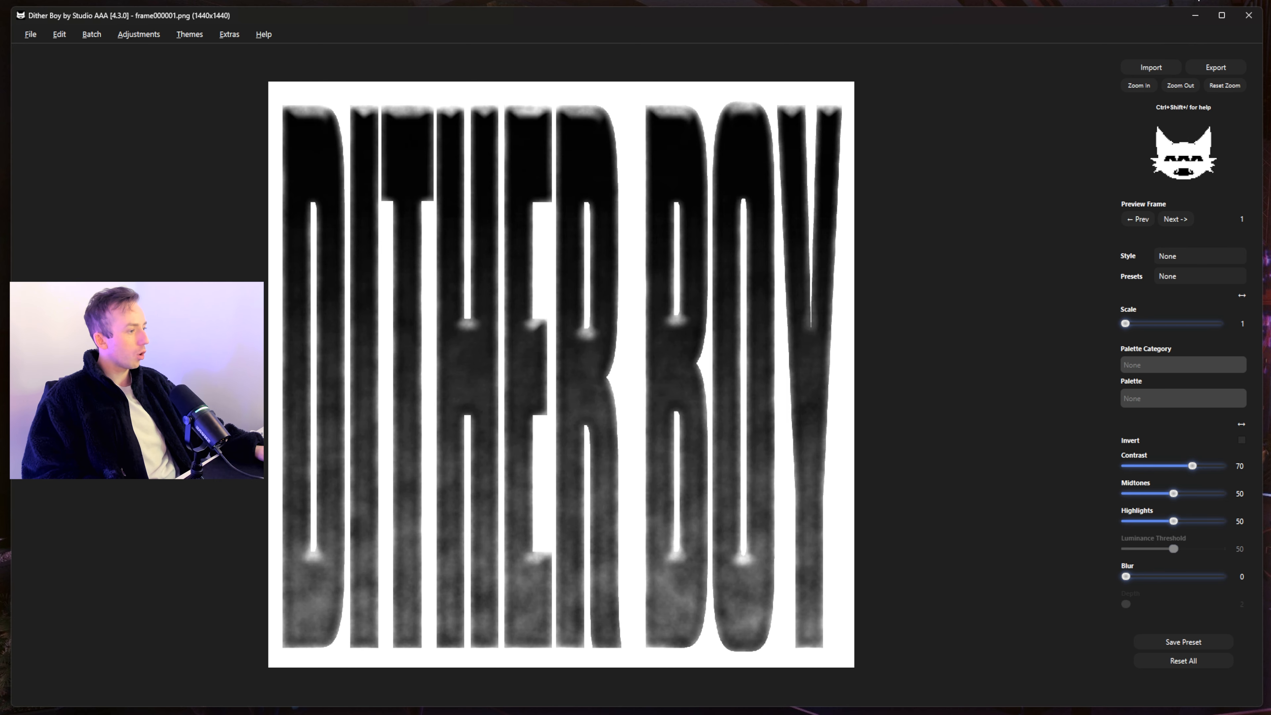
left_click(1230, 254)
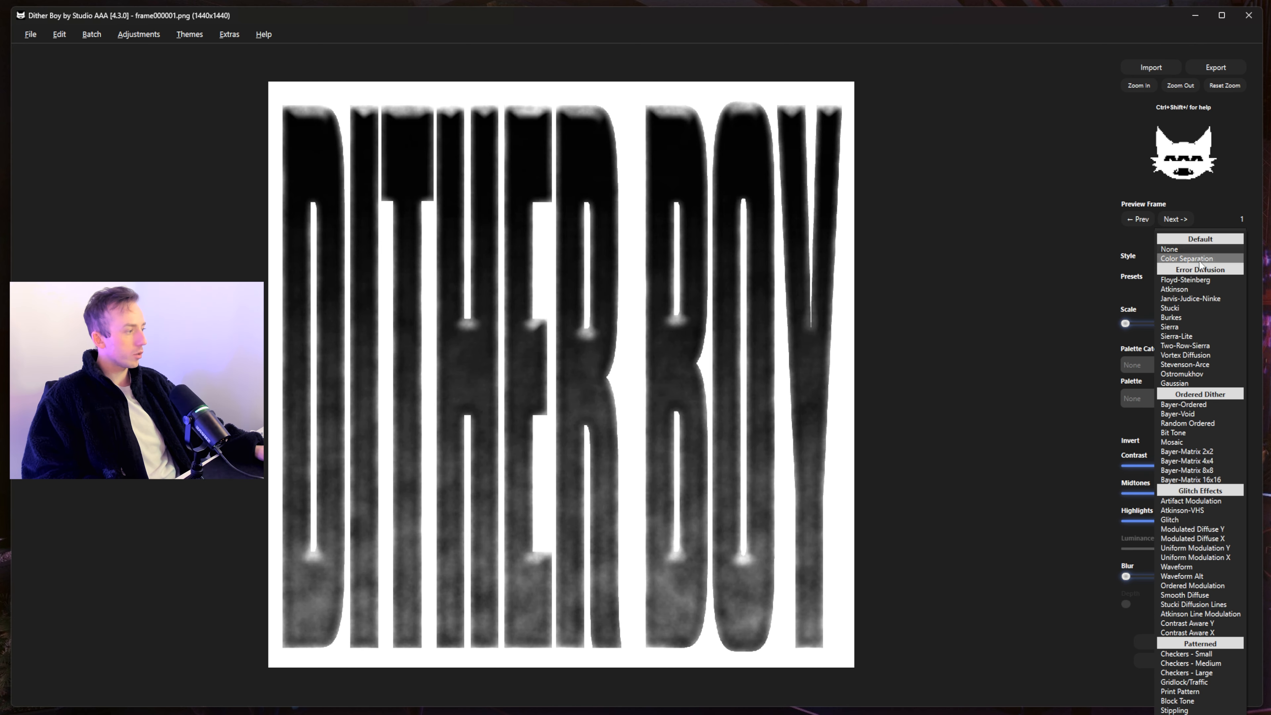
left_click(1204, 574)
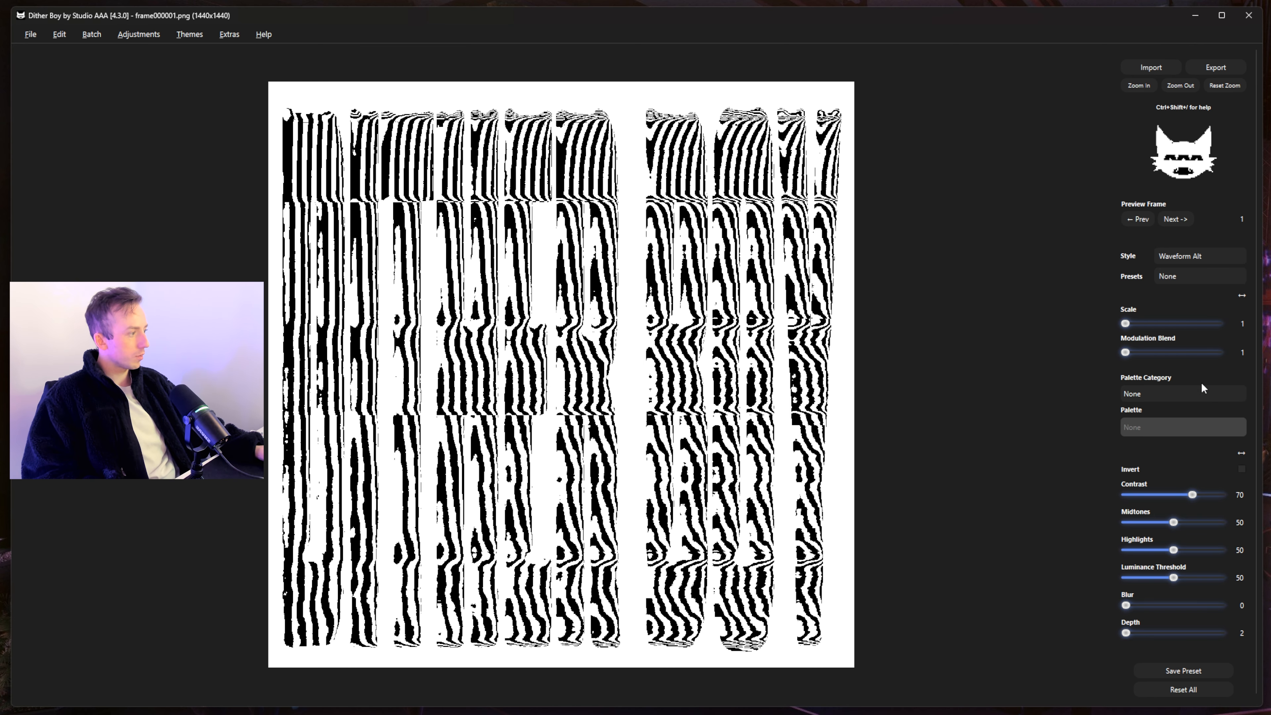
left_click_drag(1125, 352, 1152, 352)
mouse_move(1179, 493)
left_mouse_down()
mouse_move(1169, 495)
mouse_move(1185, 494)
left_mouse_up()
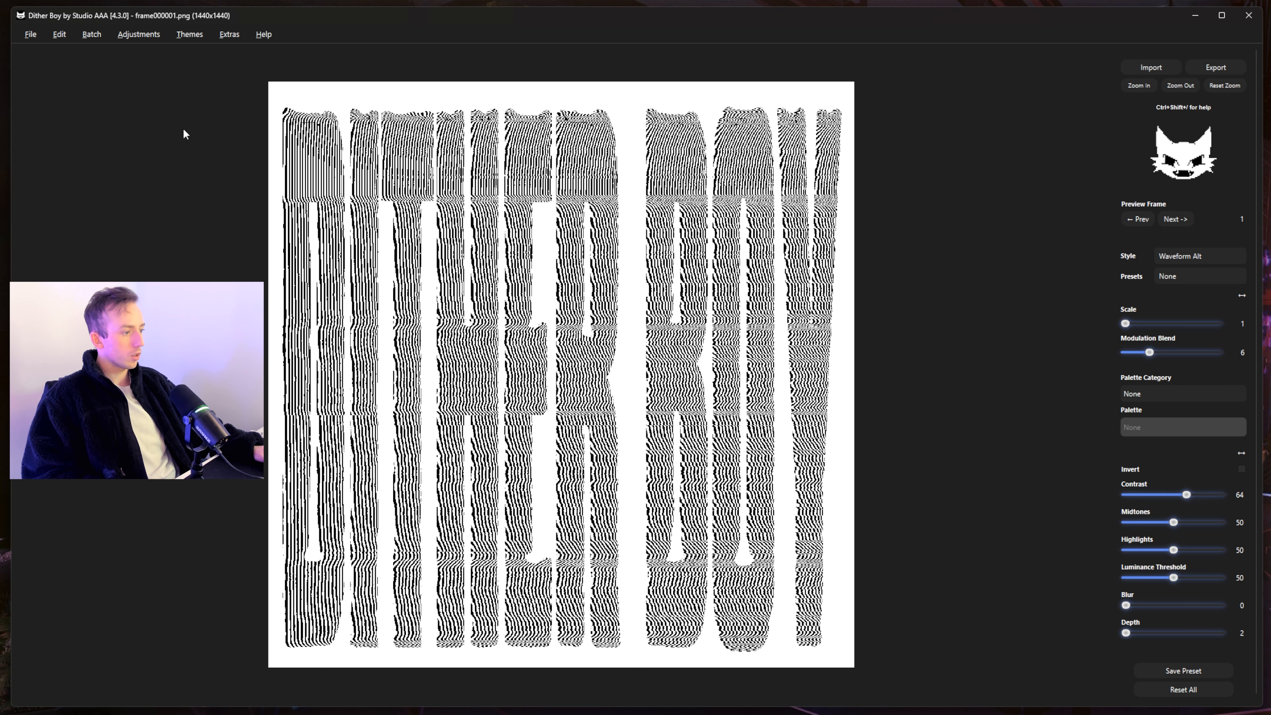
left_click(30, 34)
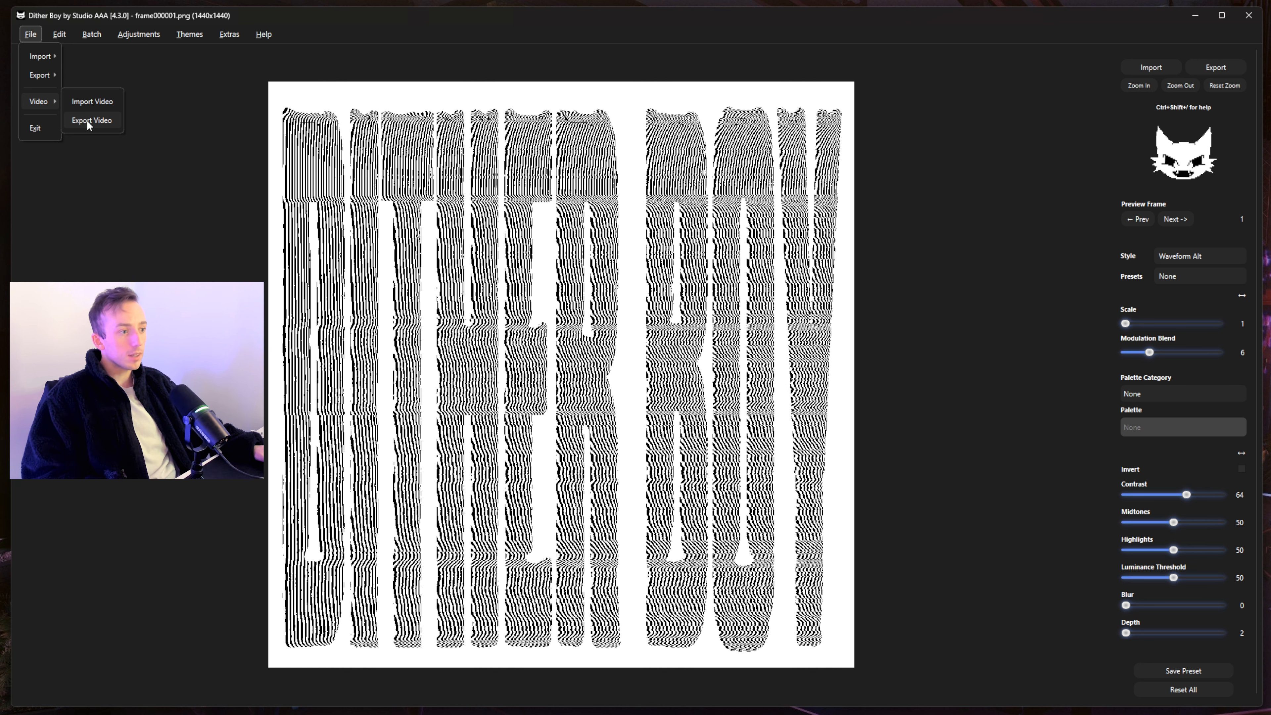
- Export the Waveform Alt dithered DITHER BOY sequence as a video
left_click(102, 120)
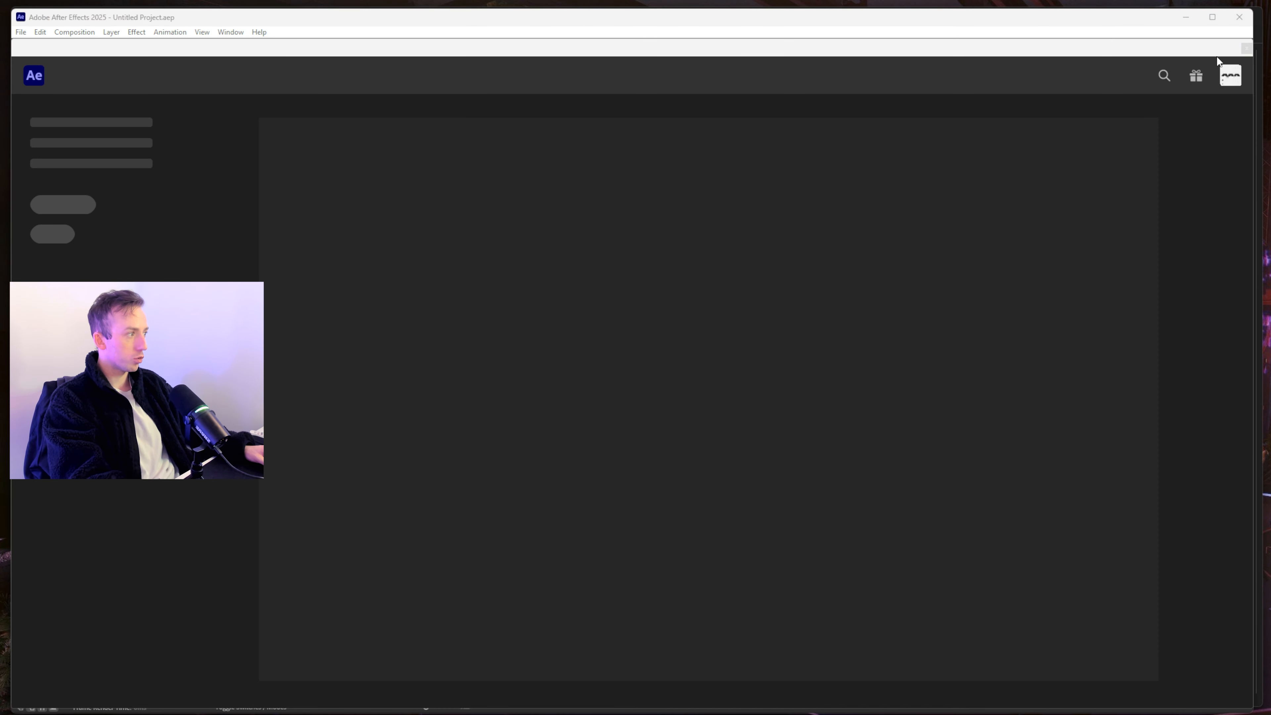
- Import the exported dithered video into After Effects and build a composition from it
left_click(1246, 48)
left_click_drag(1268, 320, 88, 248)
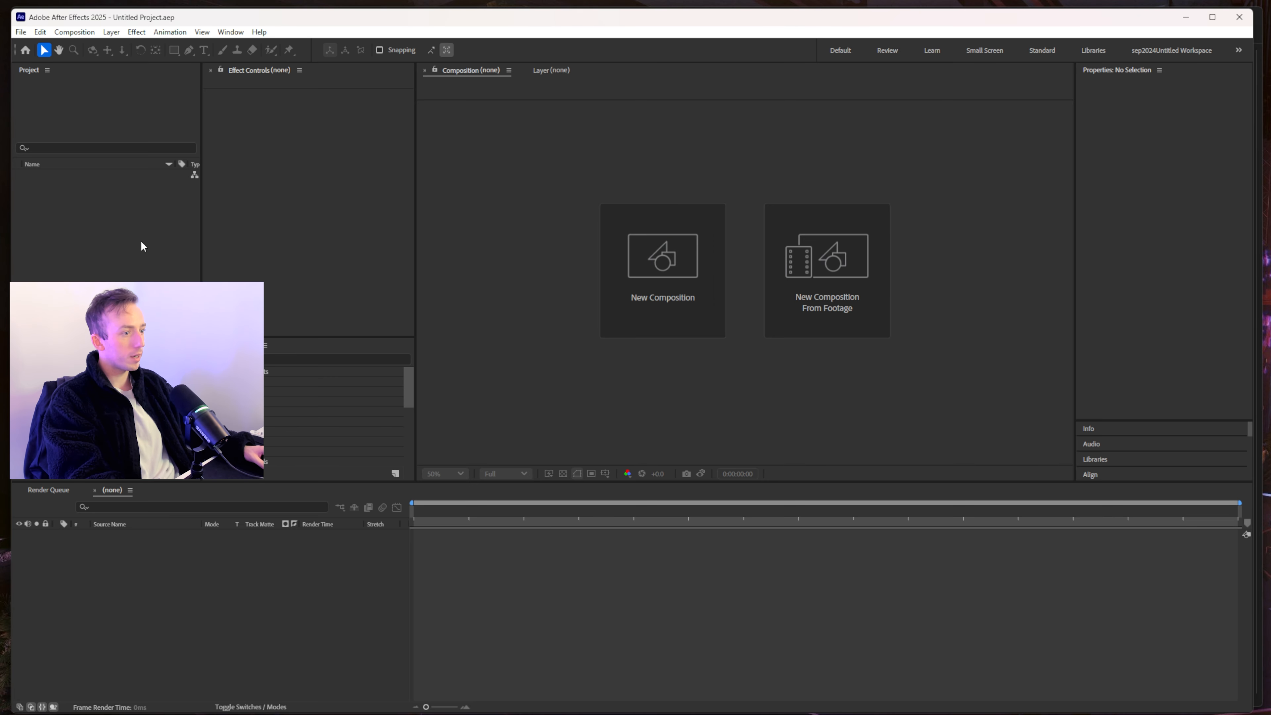
left_click_drag(581, 244, 615, 245)
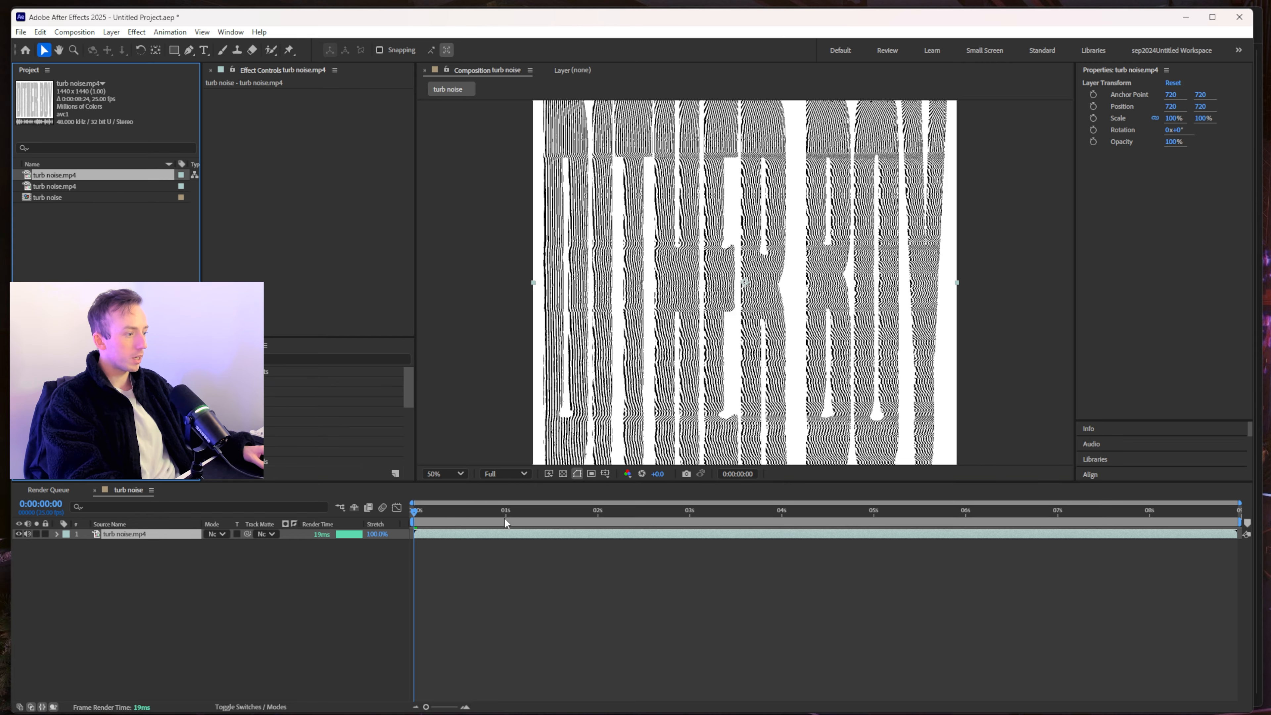
left_click_drag(439, 523, 156, 559)
- Add an adjustment layer with Invert to make the text white-on-black, then return to Dither Boy
right_click(161, 580)
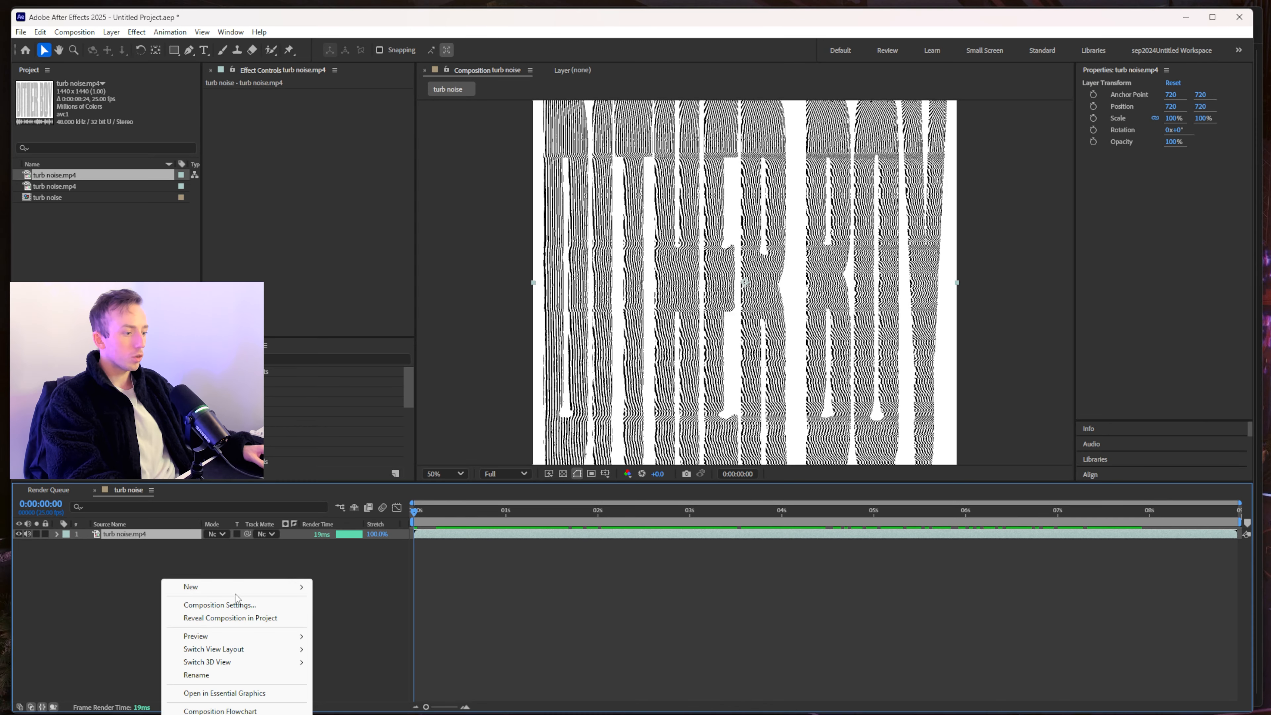
mouse_move(237, 592)
left_click(358, 682)
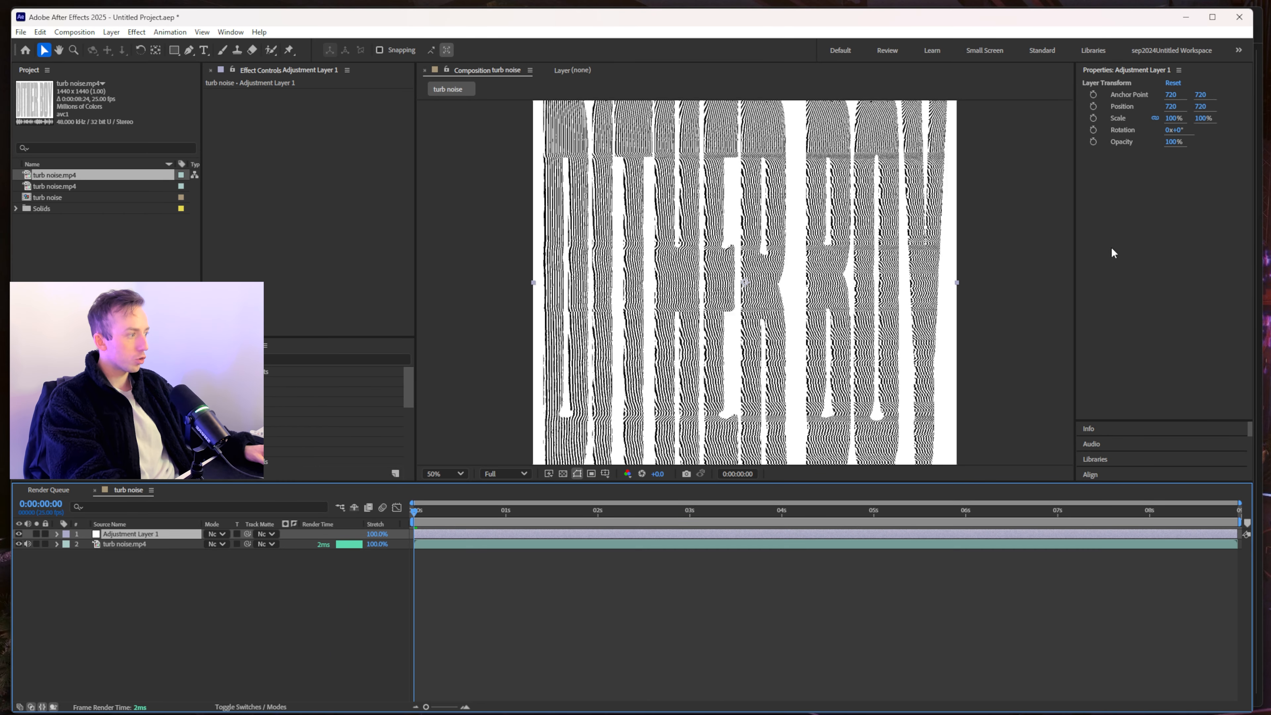
left_click(270, 360)
type("invert")
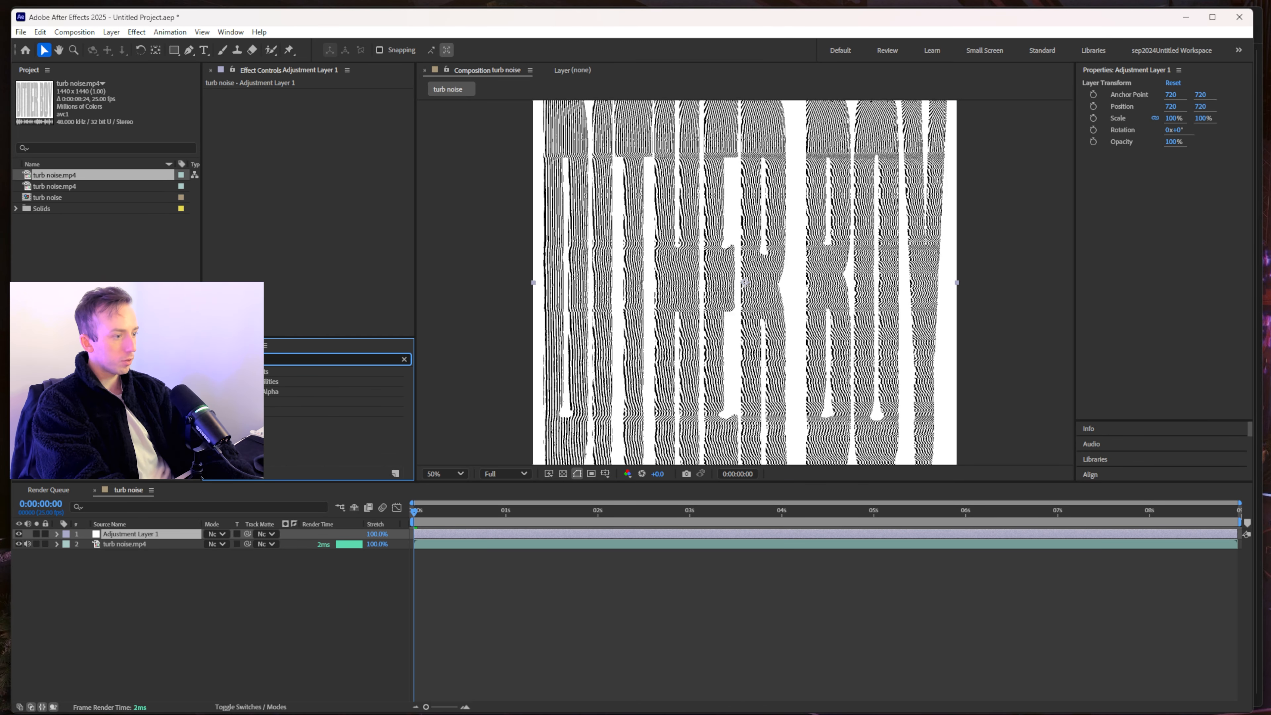
left_click_drag(270, 411, 288, 157)
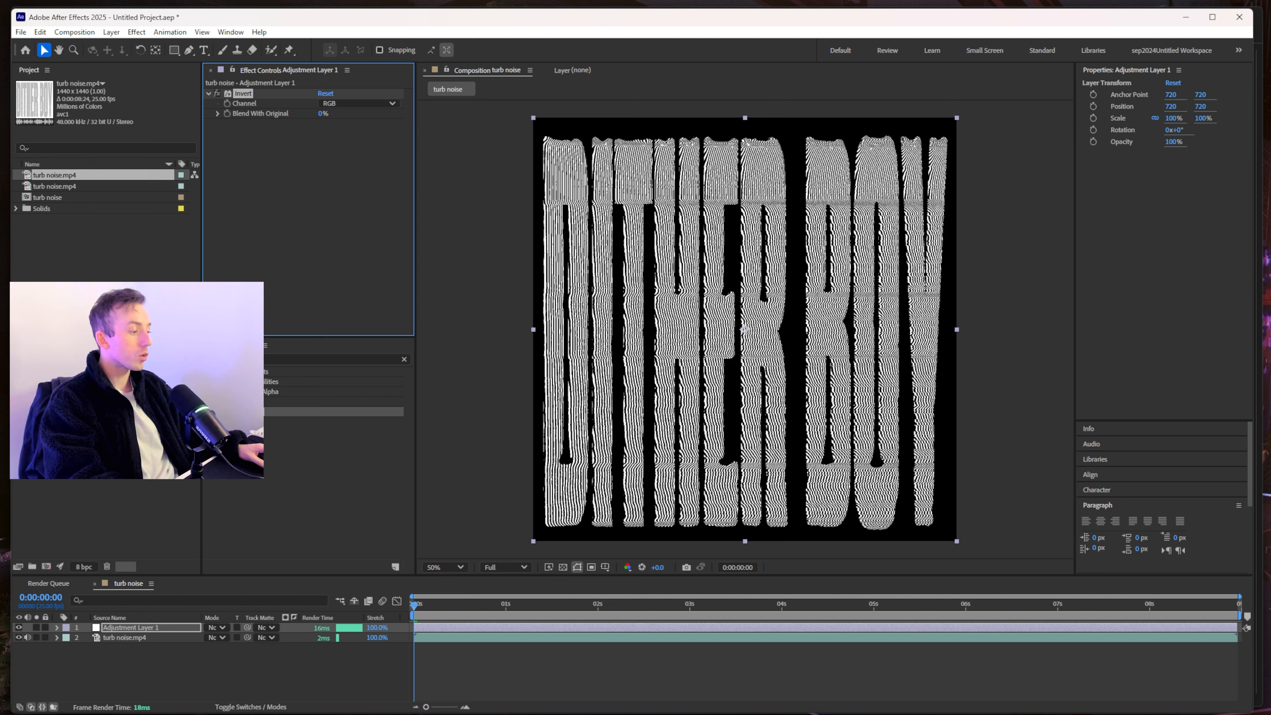
key("alt+Tab")
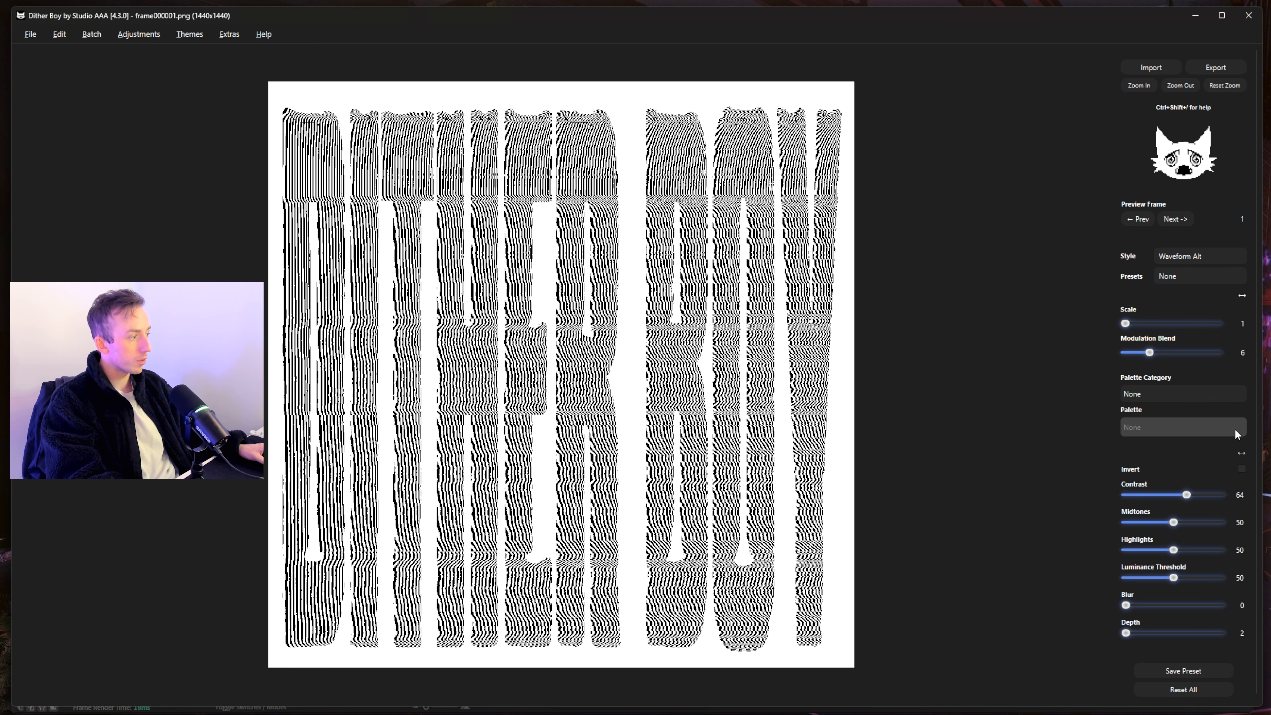
- Turn on Invert in Dither Boy, settle Contrast at 37, and minimize the window
left_click(1242, 469)
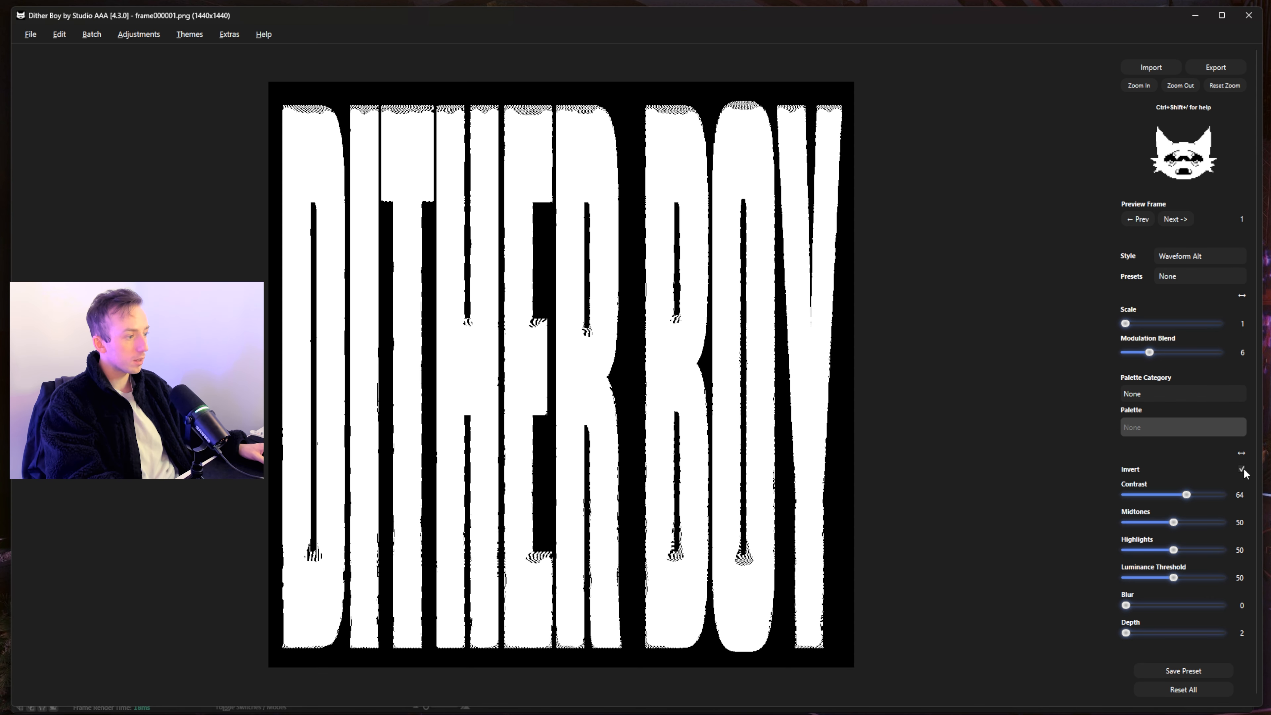
left_click_drag(1186, 494, 1255, 521)
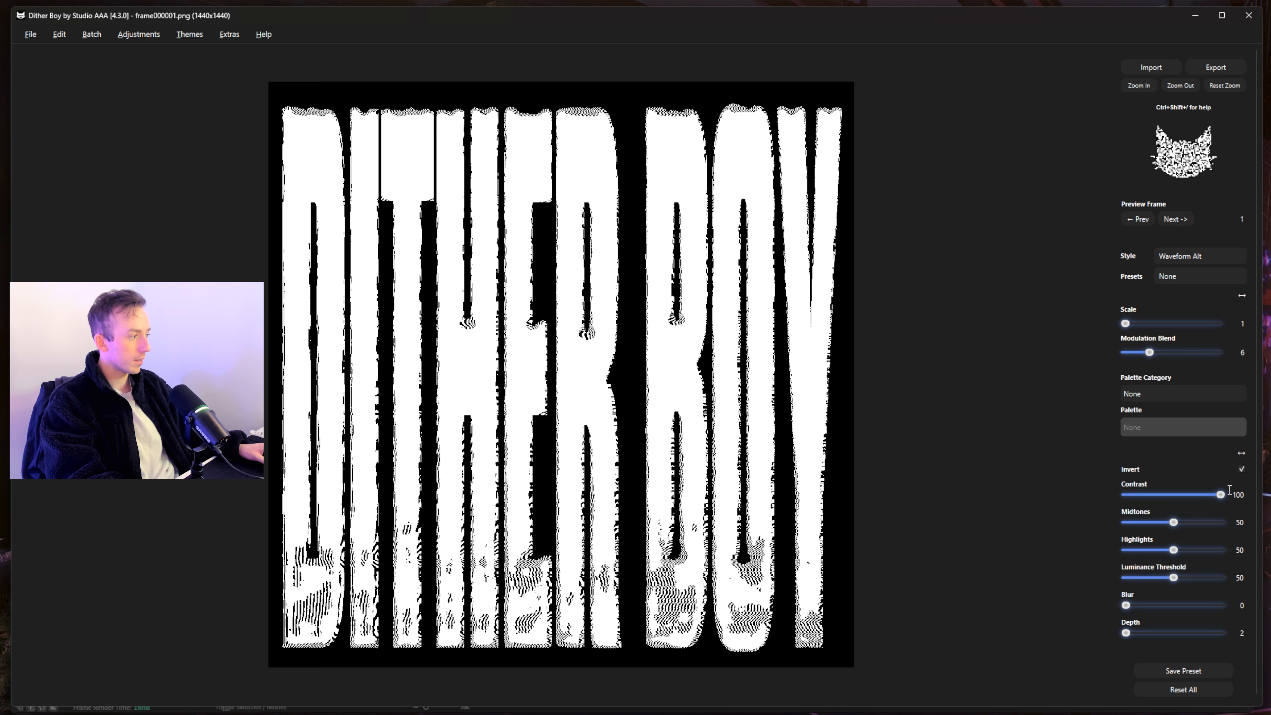
left_click_drag(1221, 495, 1160, 497)
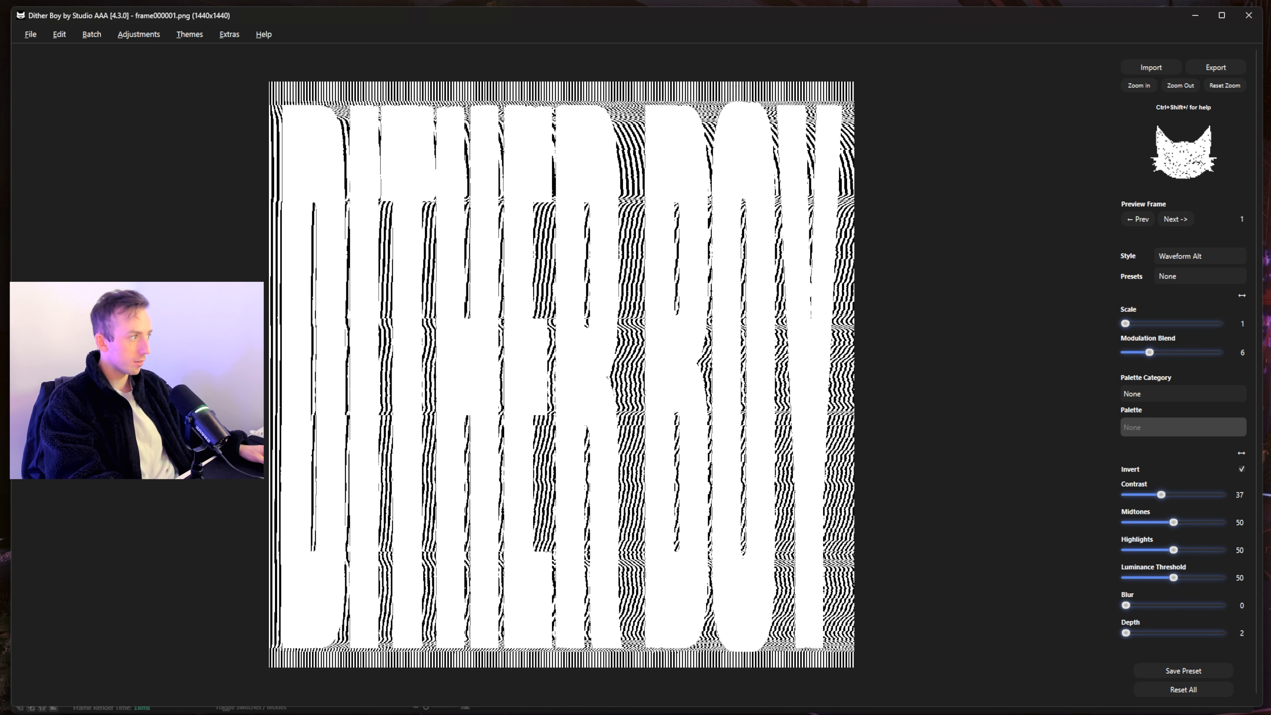
left_click(1196, 16)
right_click(239, 670)
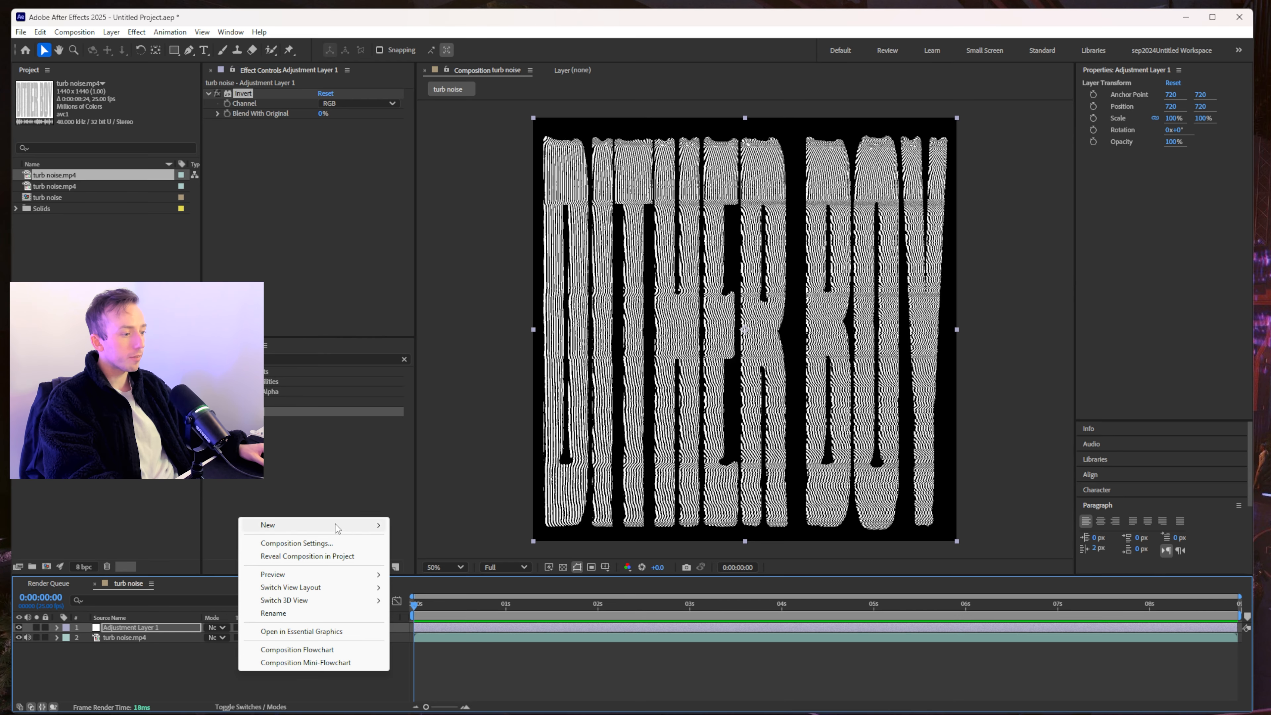
- Add a second adjustment layer with Glow and raise its threshold and radius
mouse_move(345, 525)
left_click(470, 627)
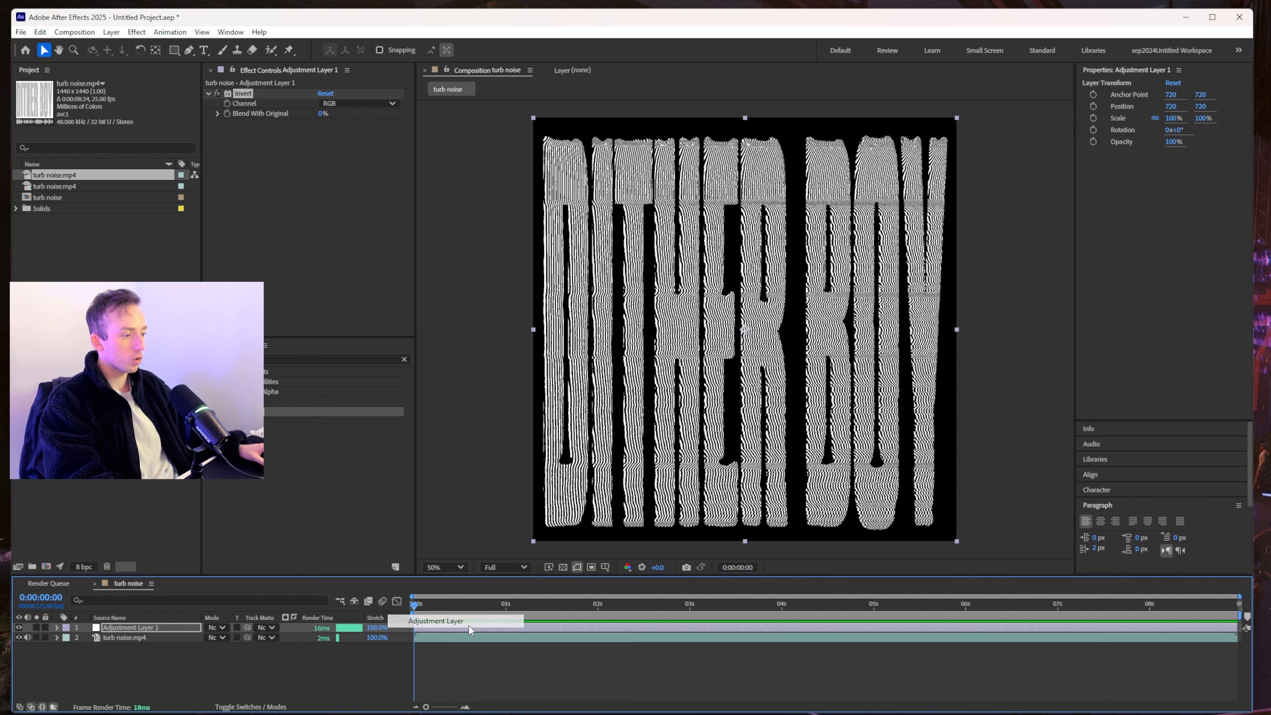
left_click(265, 360)
key("BackSpace")
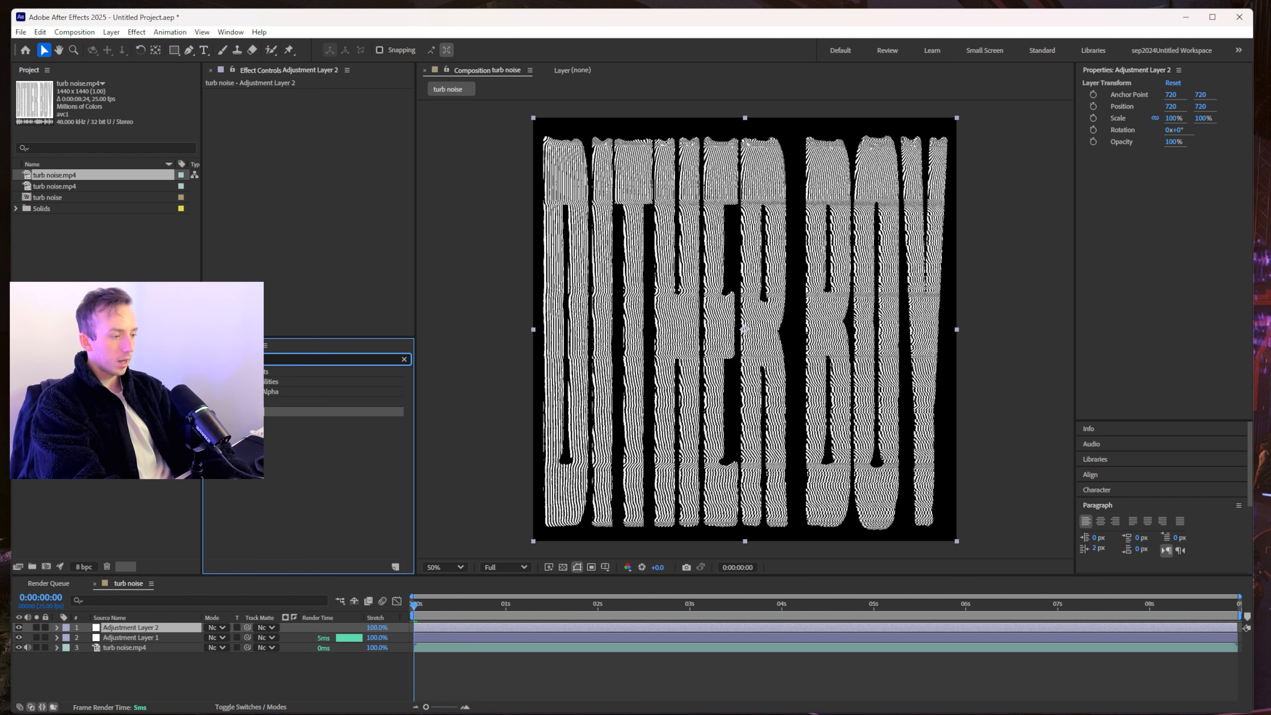
type("glow")
left_click_drag(280, 451, 295, 170)
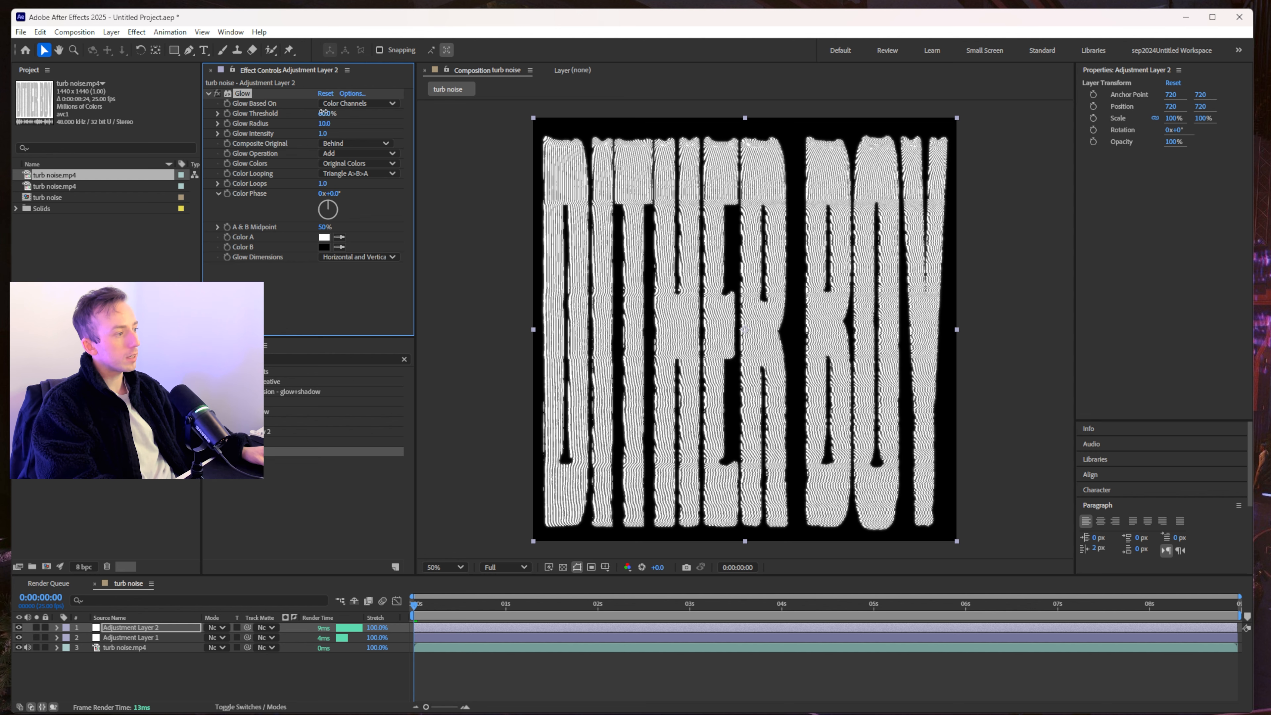
left_click_drag(293, 113, 327, 124)
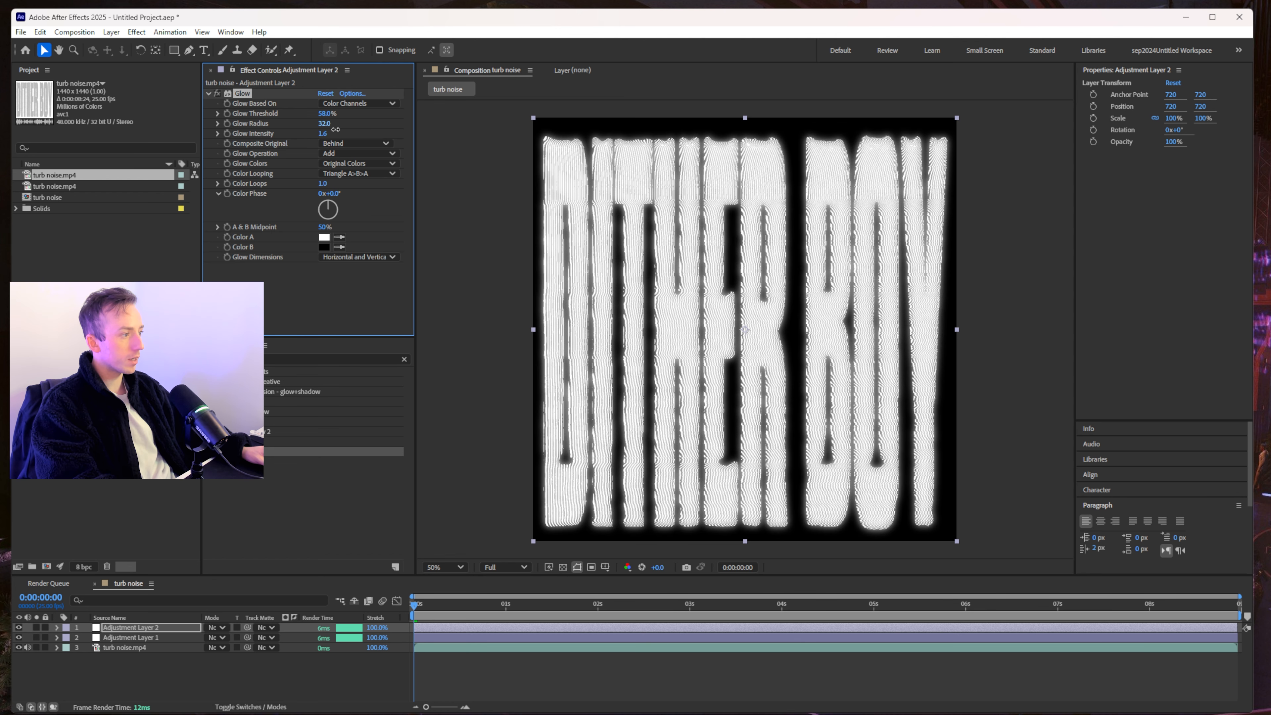
- Duplicate the Glow layer and tune the copies' radius and intensity
left_click(128, 627)
key("ctrl+d")
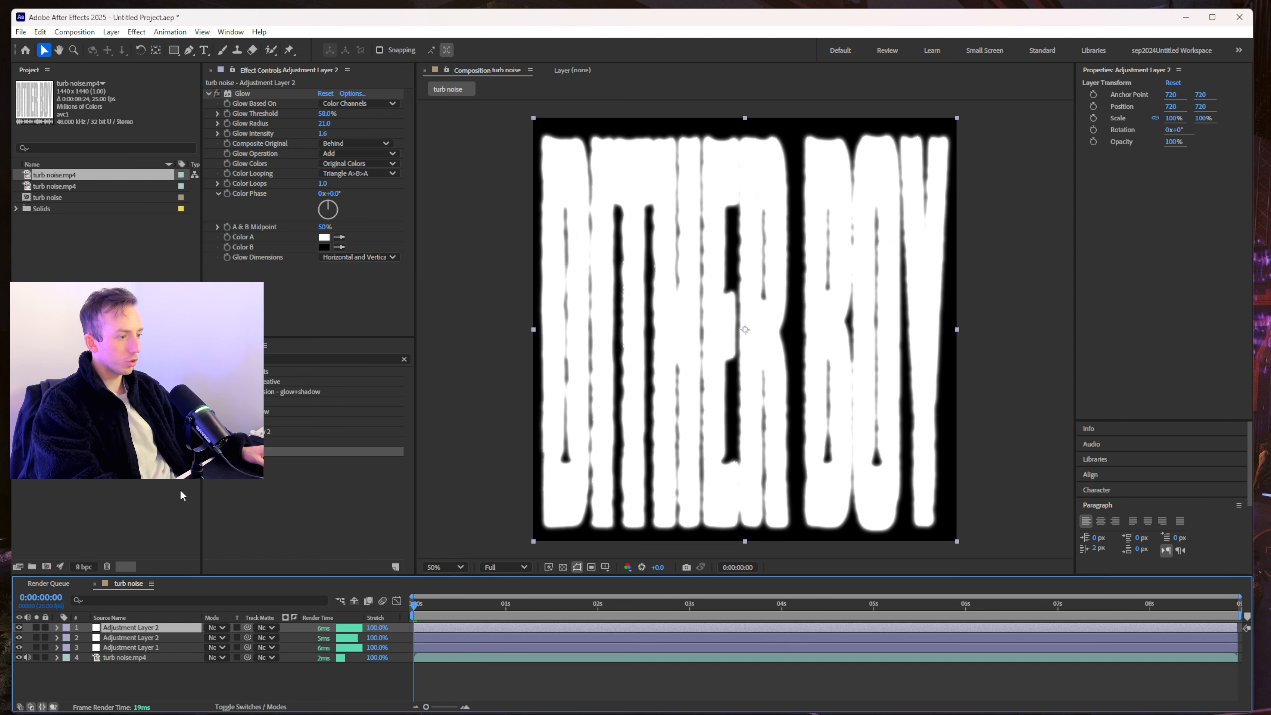
left_click_drag(326, 123, 305, 126)
left_click(142, 637)
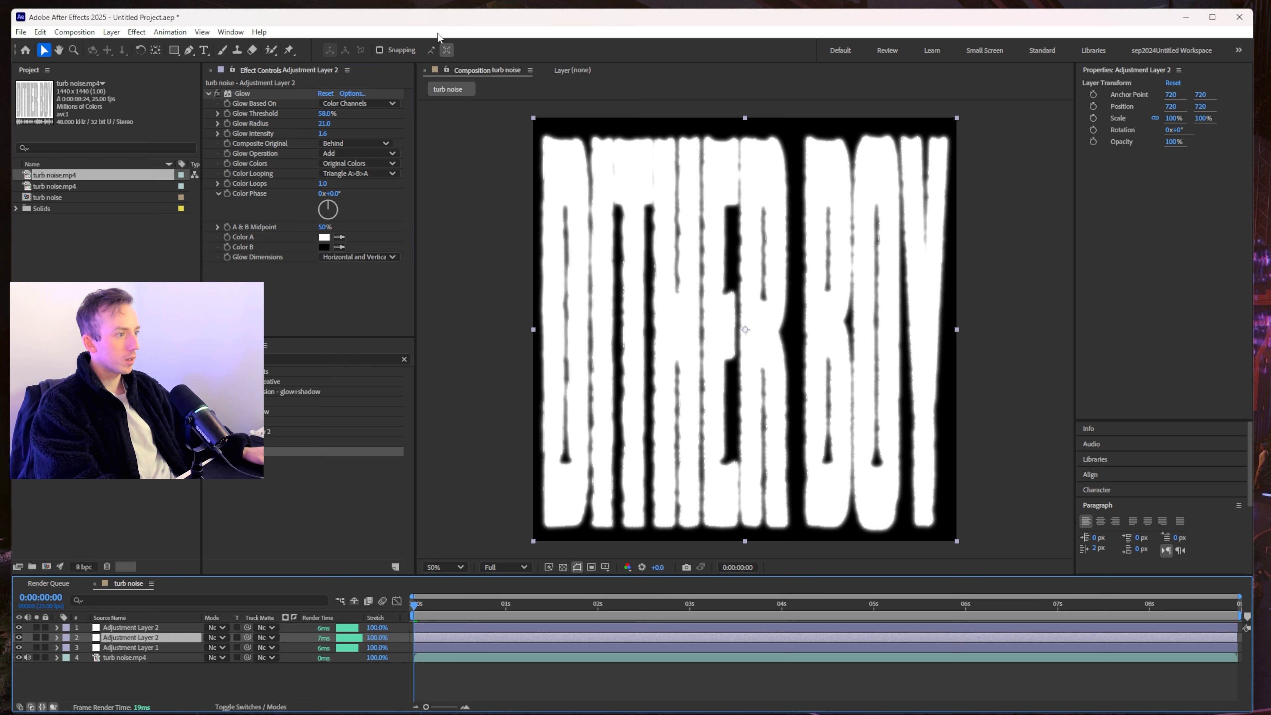
left_click_drag(323, 133, 286, 141)
key("ctrl+z")
key("ctrl+z")
key("ctrl+z")
key("ctrl+z")
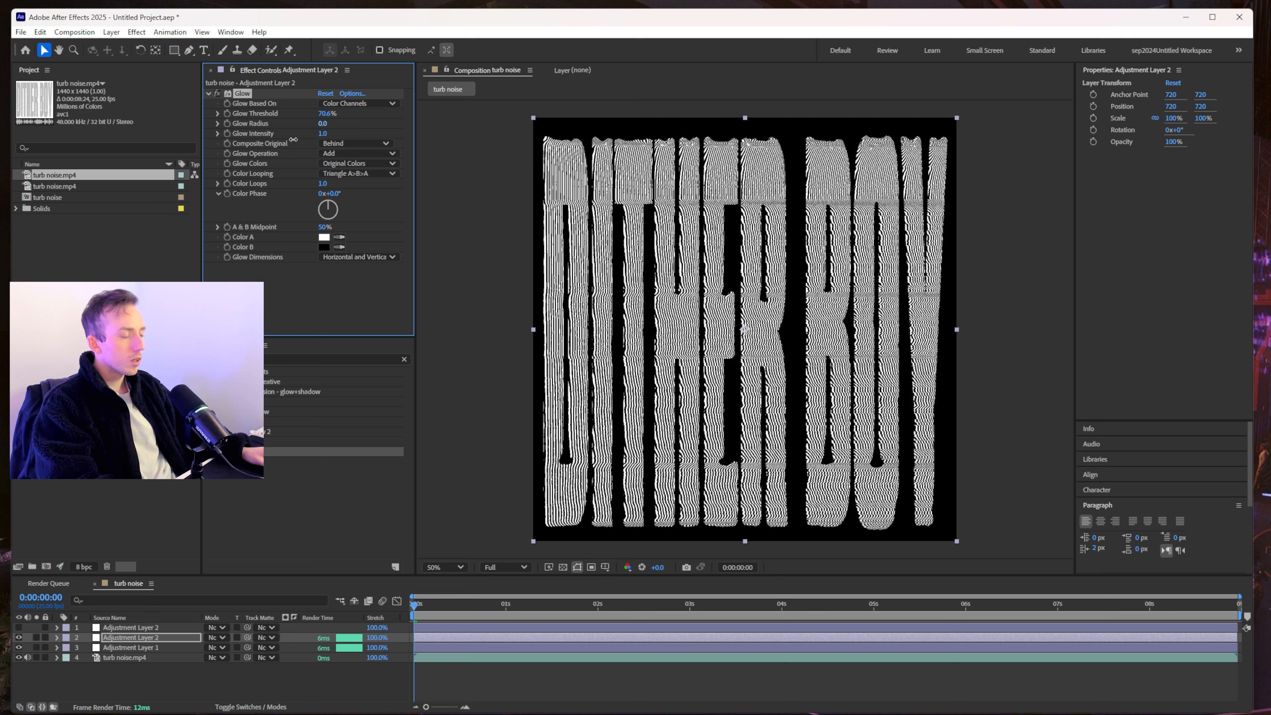
key("ctrl+z")
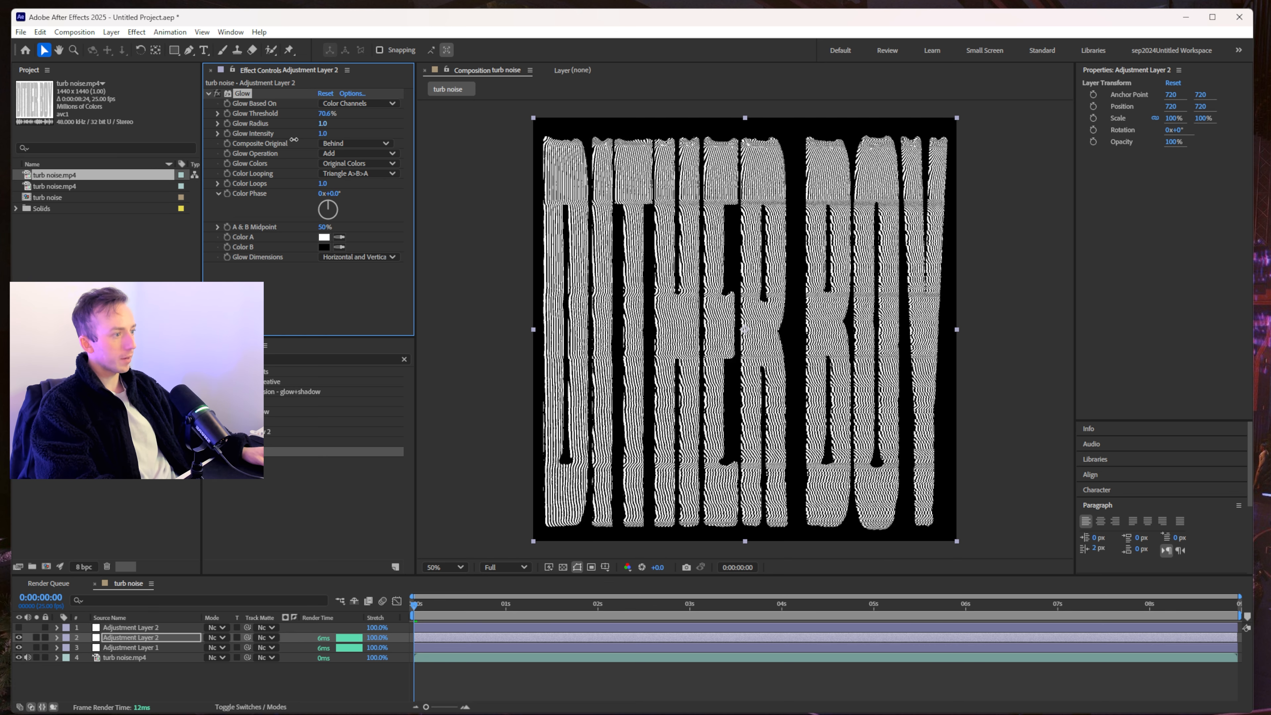
left_click_drag(321, 123, 322, 125)
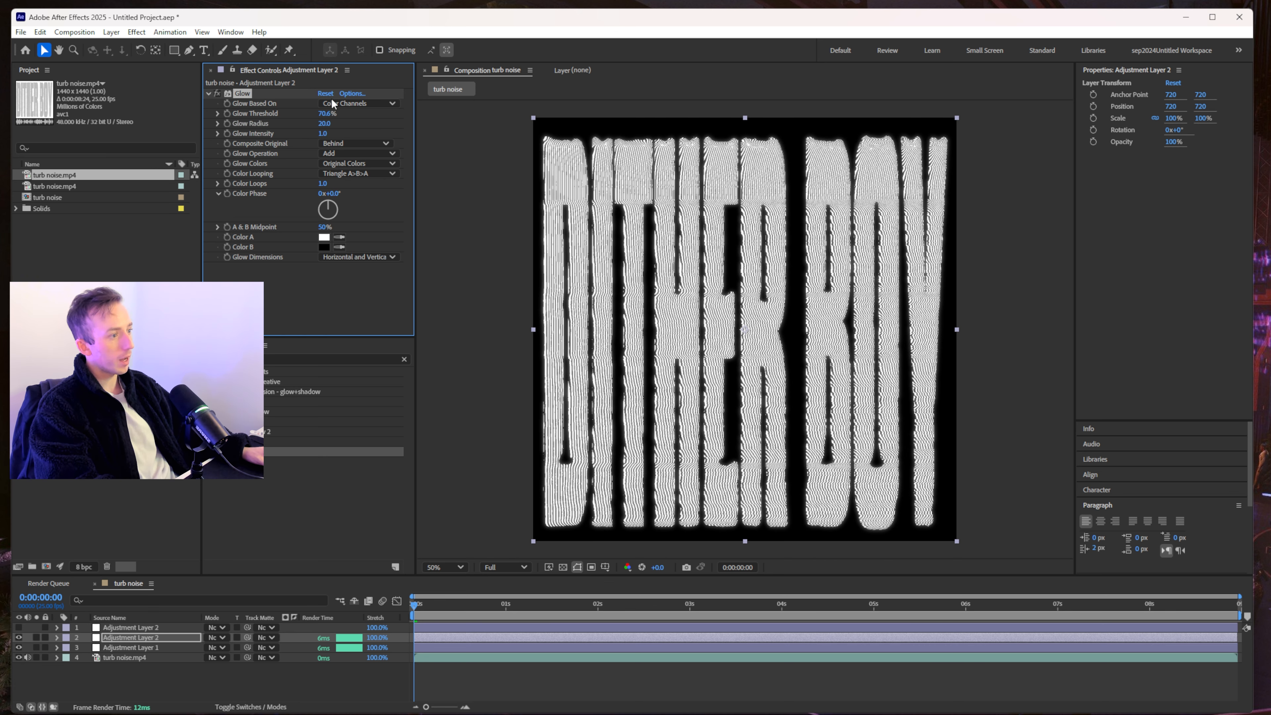
- Duplicate the Glow layer again, ending at Threshold 91.4%, Radius 4, Intensity 8.4
left_click(170, 580)
key("ctrl+z")
key("ctrl+z")
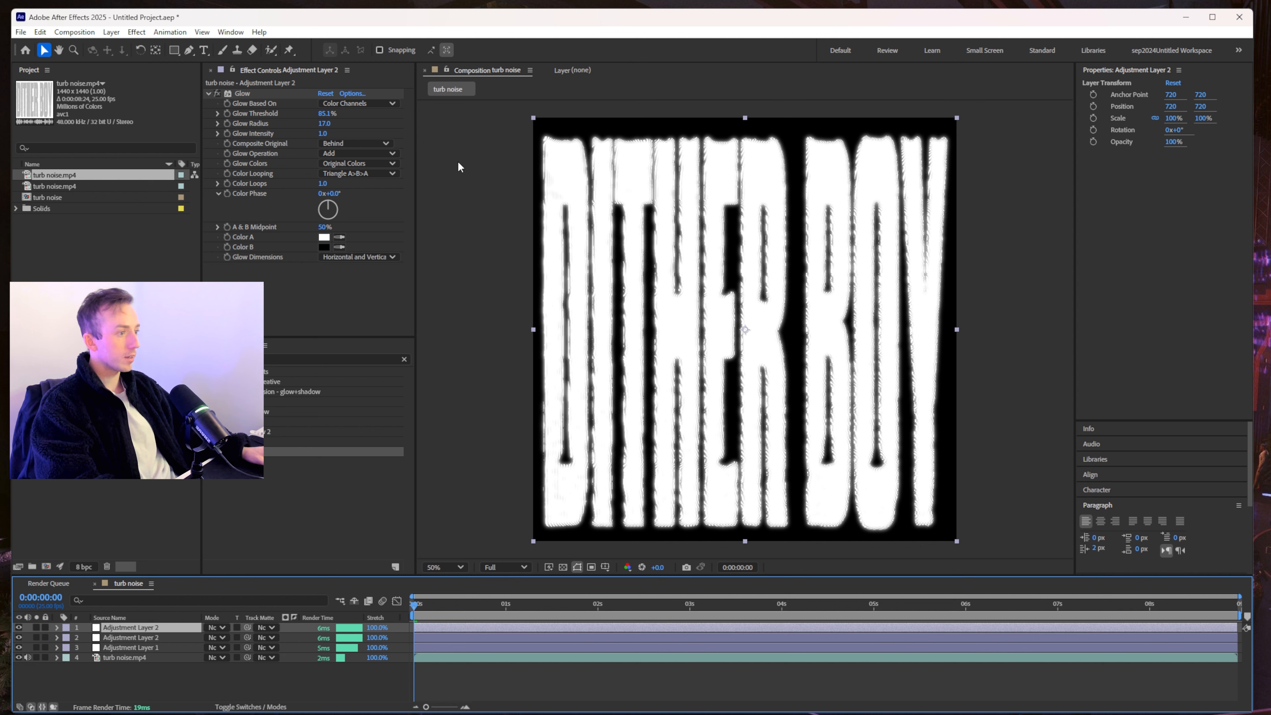
left_click_drag(338, 124, 226, 134)
left_click(151, 625)
key("ctrl+d")
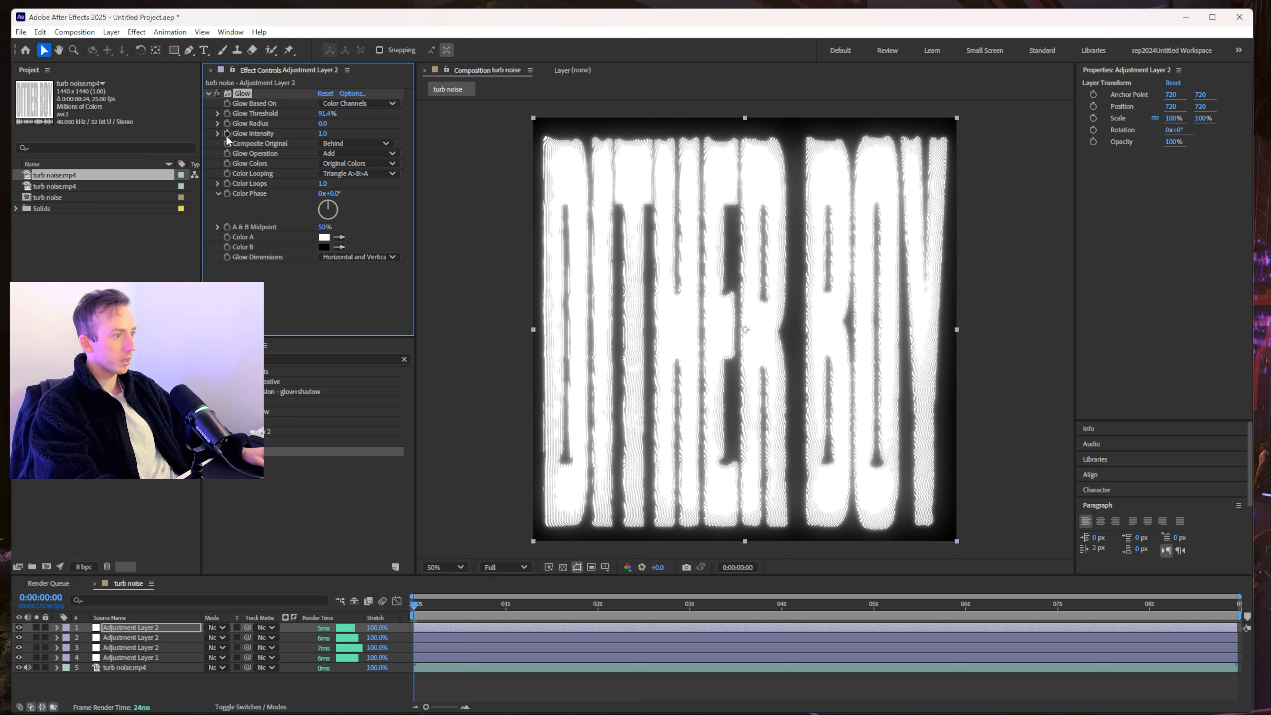
left_click_drag(322, 123, 290, 139)
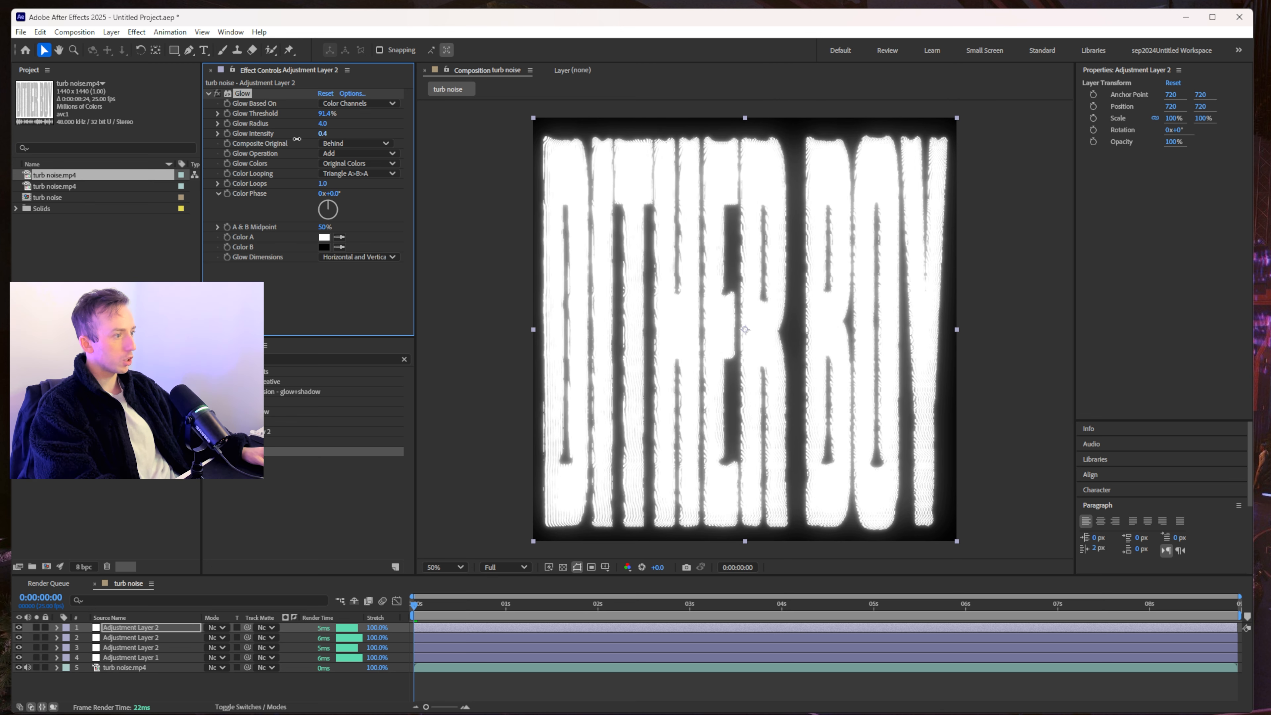
left_click(100, 668)
- Give turb noise.mp4 a Gaussian Blur of 2, then start a new solid layer
left_click(235, 359)
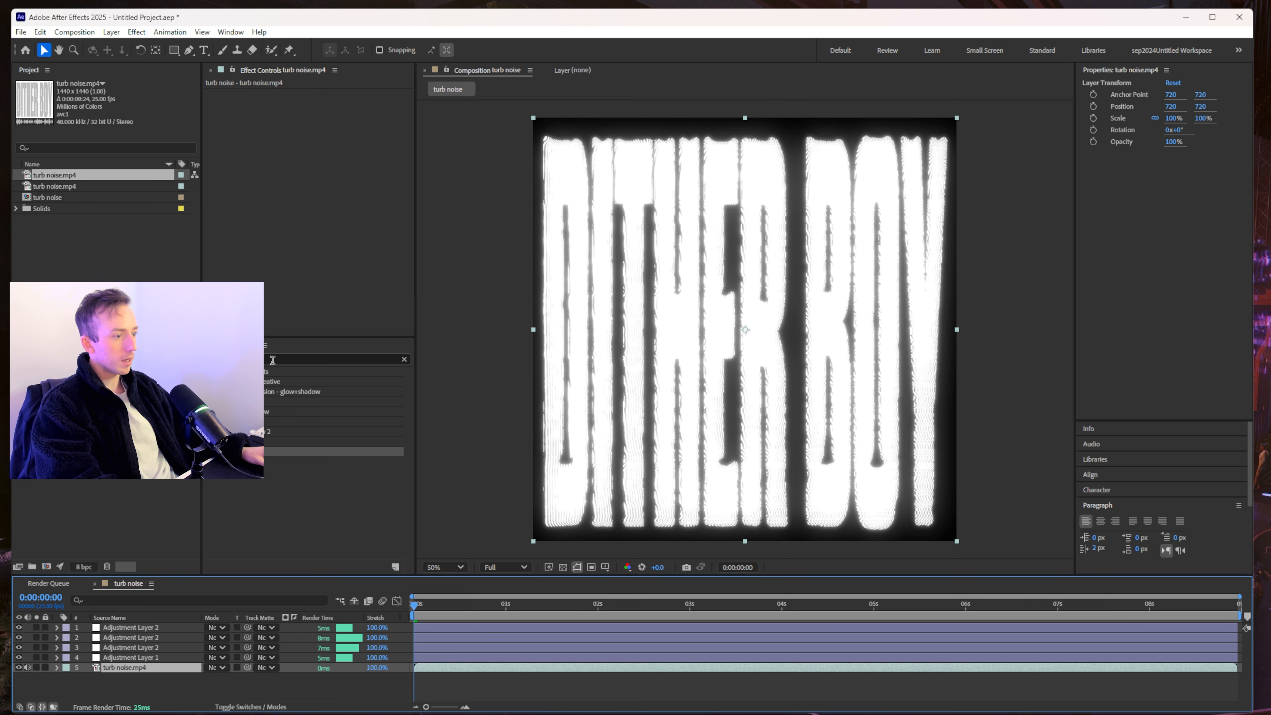
type("gaussian")
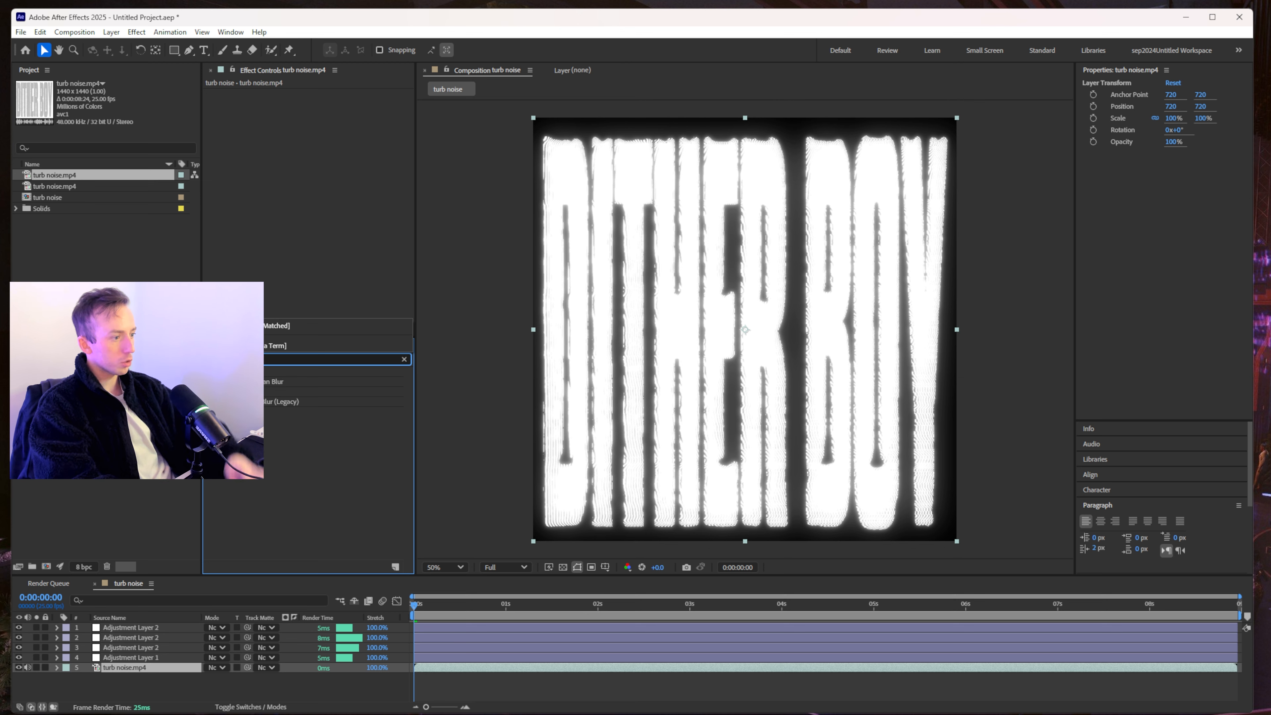
left_click_drag(280, 381, 311, 113)
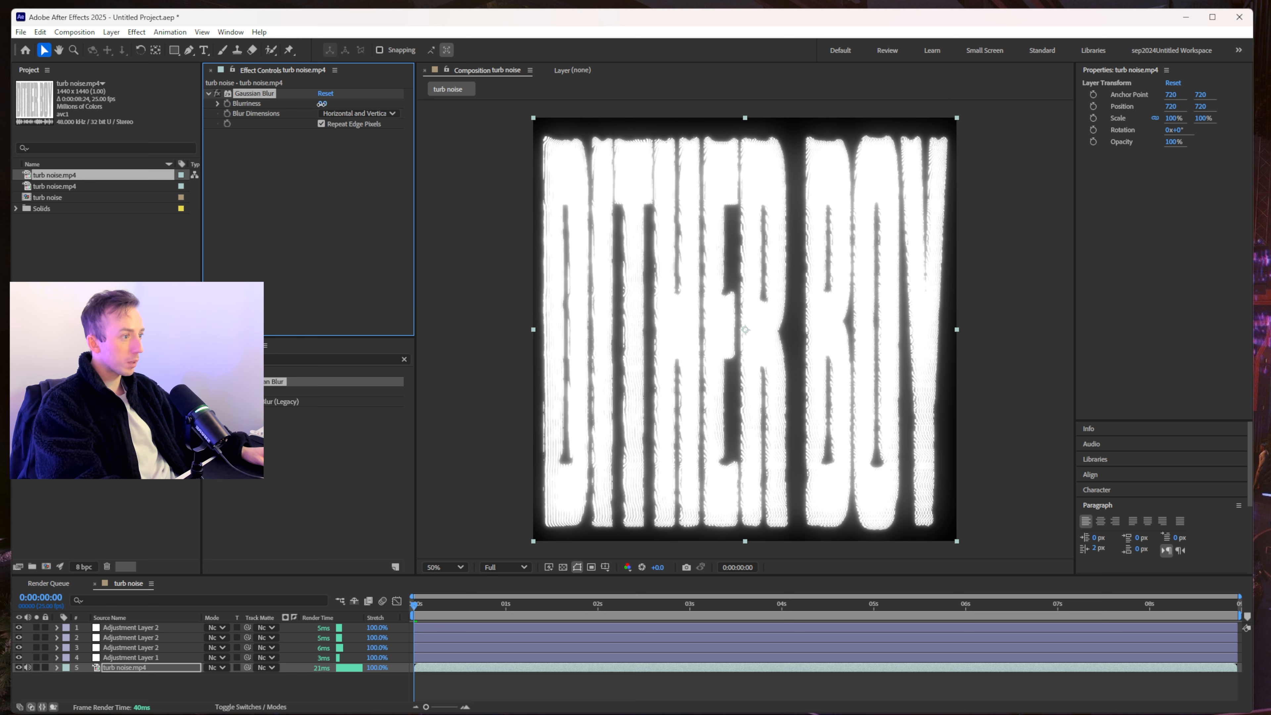
type("2")
key("Return")
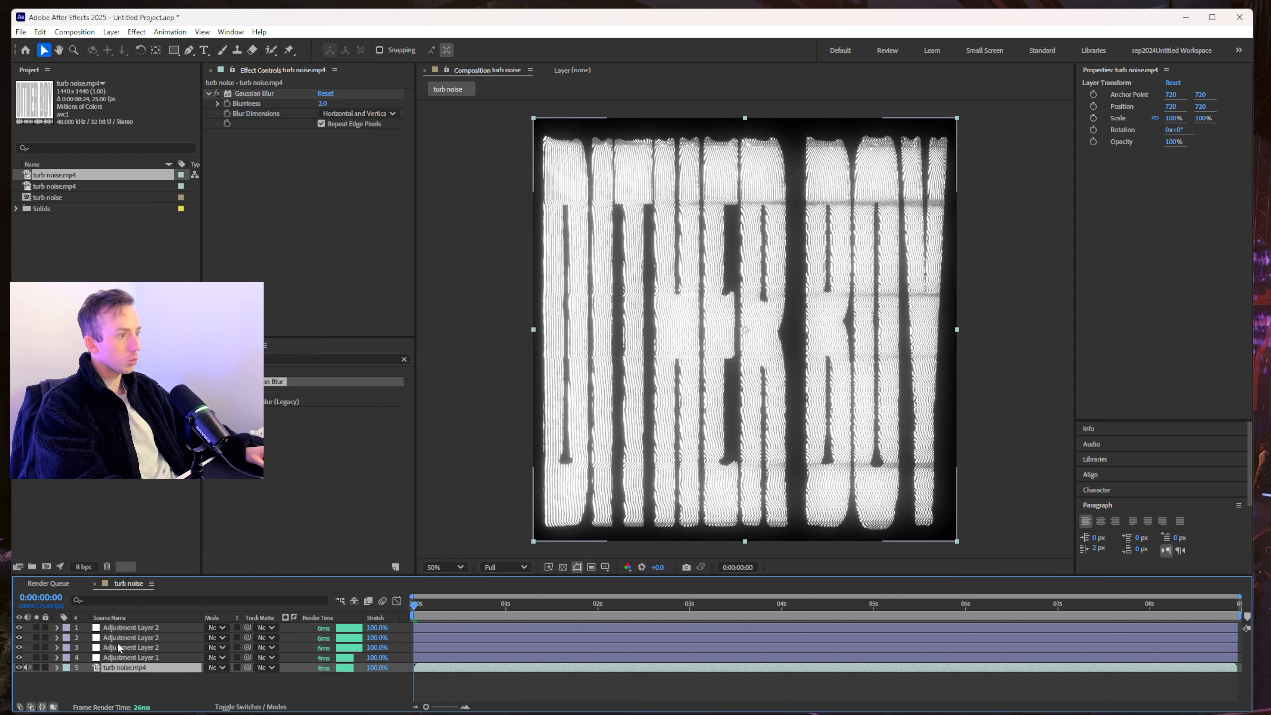
right_click(205, 683)
left_click(383, 571)
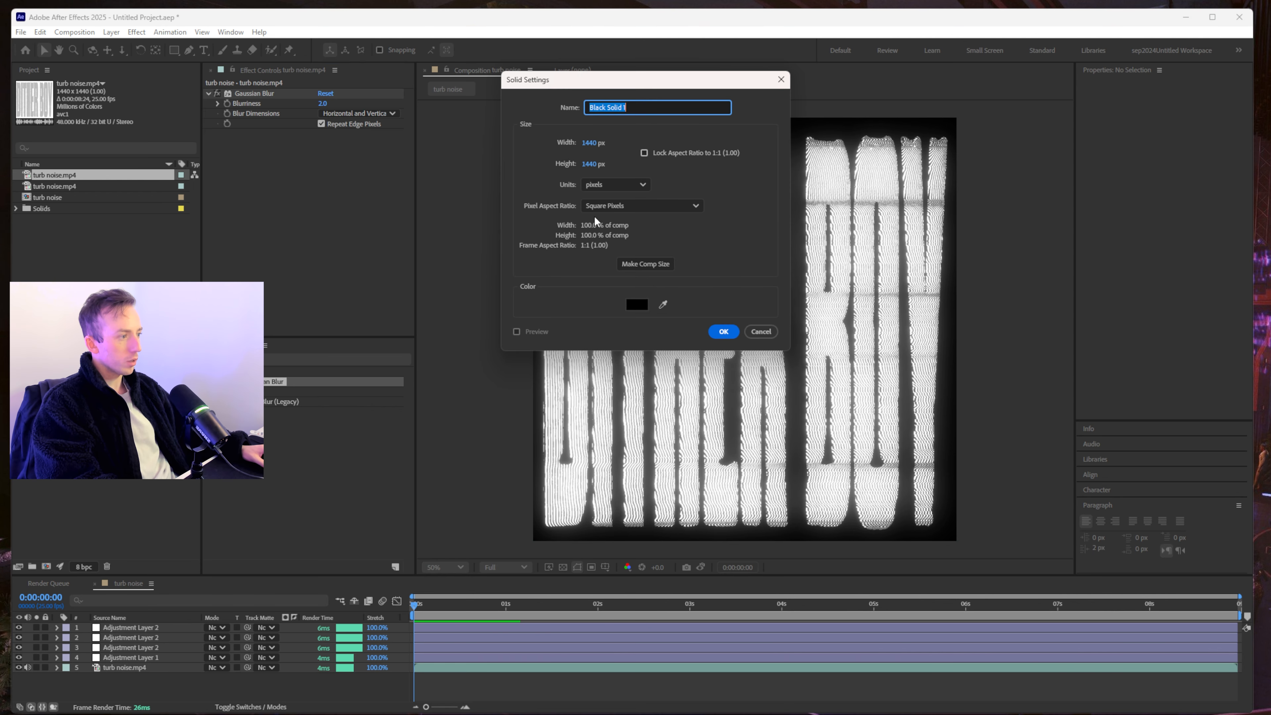
- Create a pure red FF0000 solid layer
left_click(635, 301)
left_click_drag(706, 321, 1117, 80)
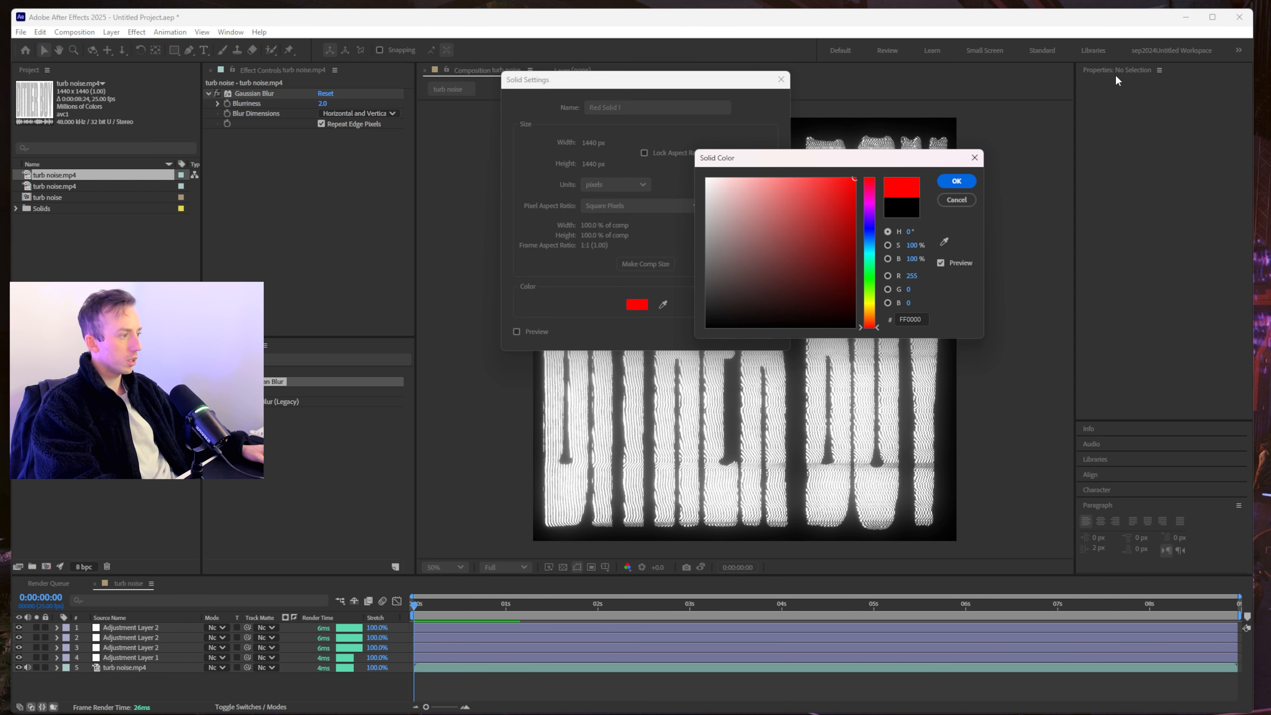
left_click(956, 181)
left_click(723, 332)
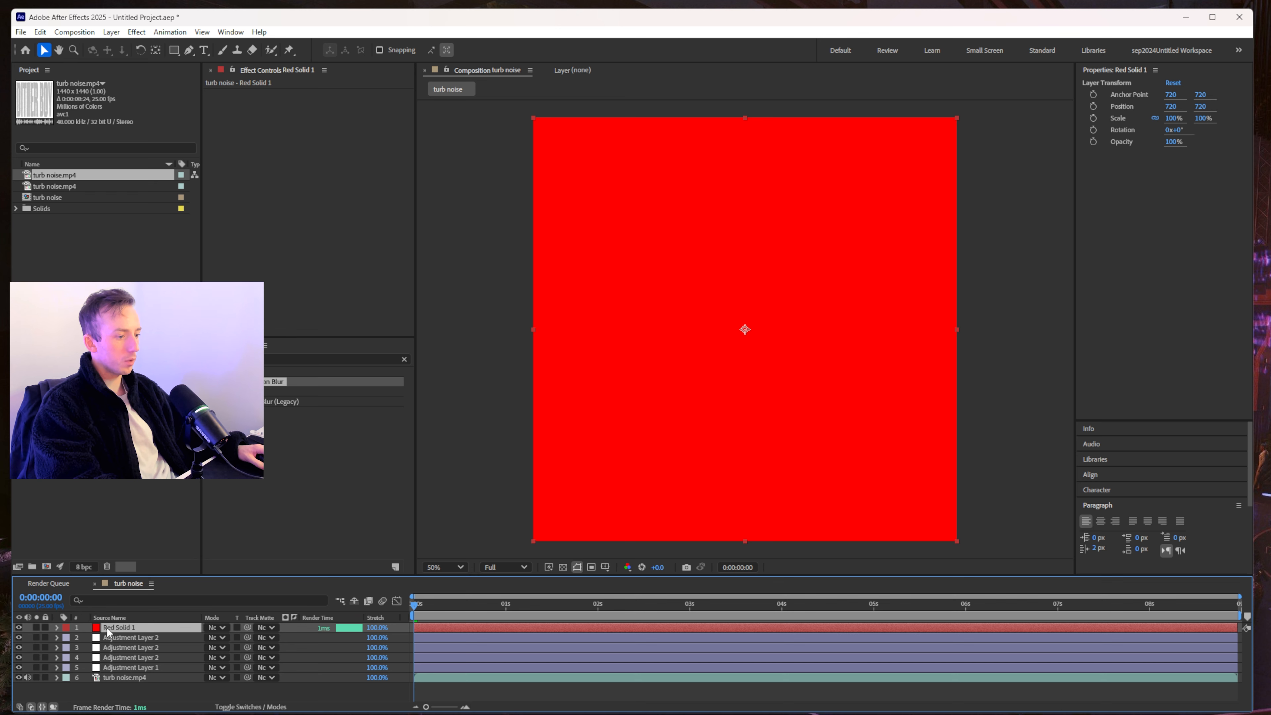
- Place Red Solid 1 at row 4 in Color mode and hide the top three adjustment layers
left_click_drag(107, 632, 121, 667)
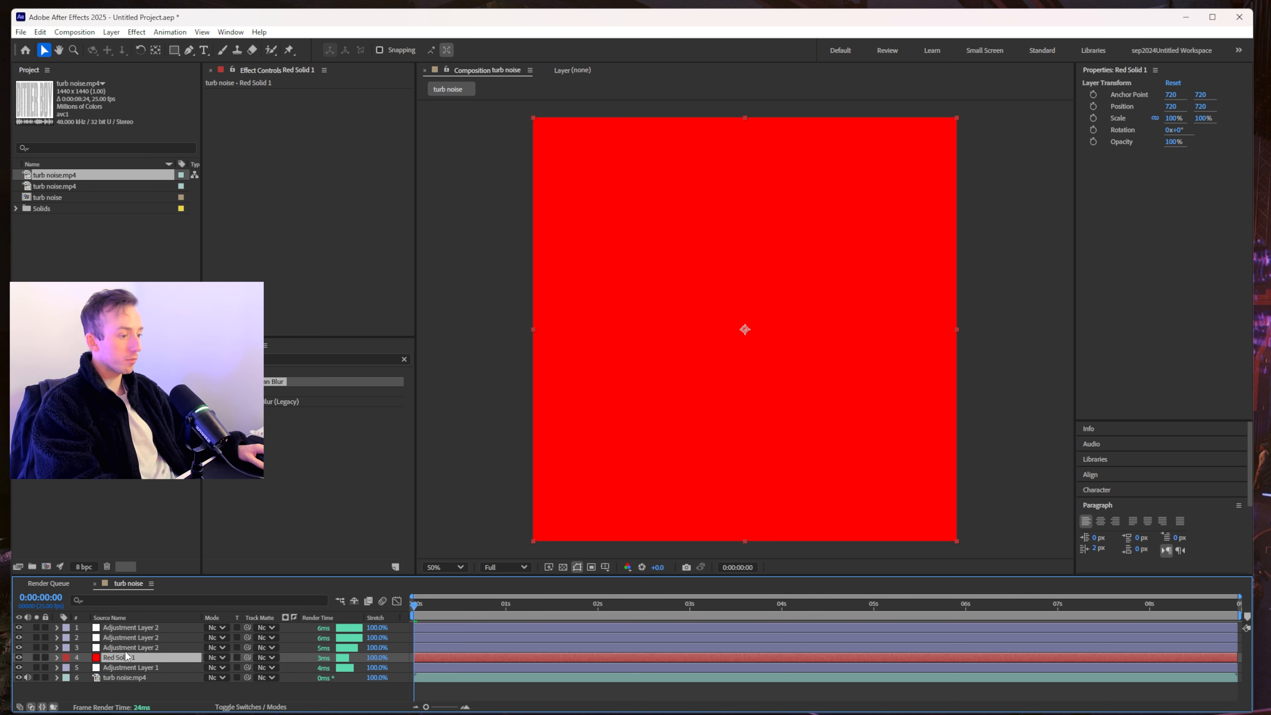
left_click(216, 657)
left_click(242, 546)
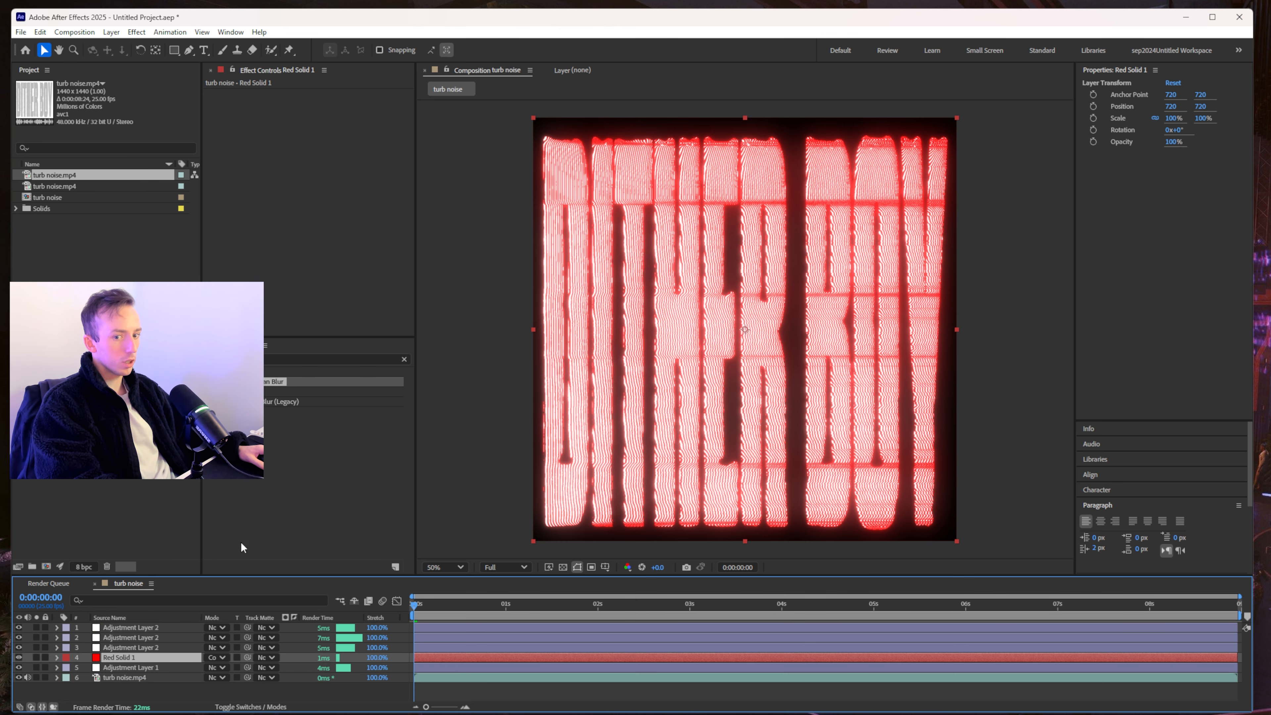
mouse_move(118, 659)
left_mouse_down()
mouse_move(119, 640)
mouse_move(120, 671)
left_mouse_up()
key("ctrl+z")
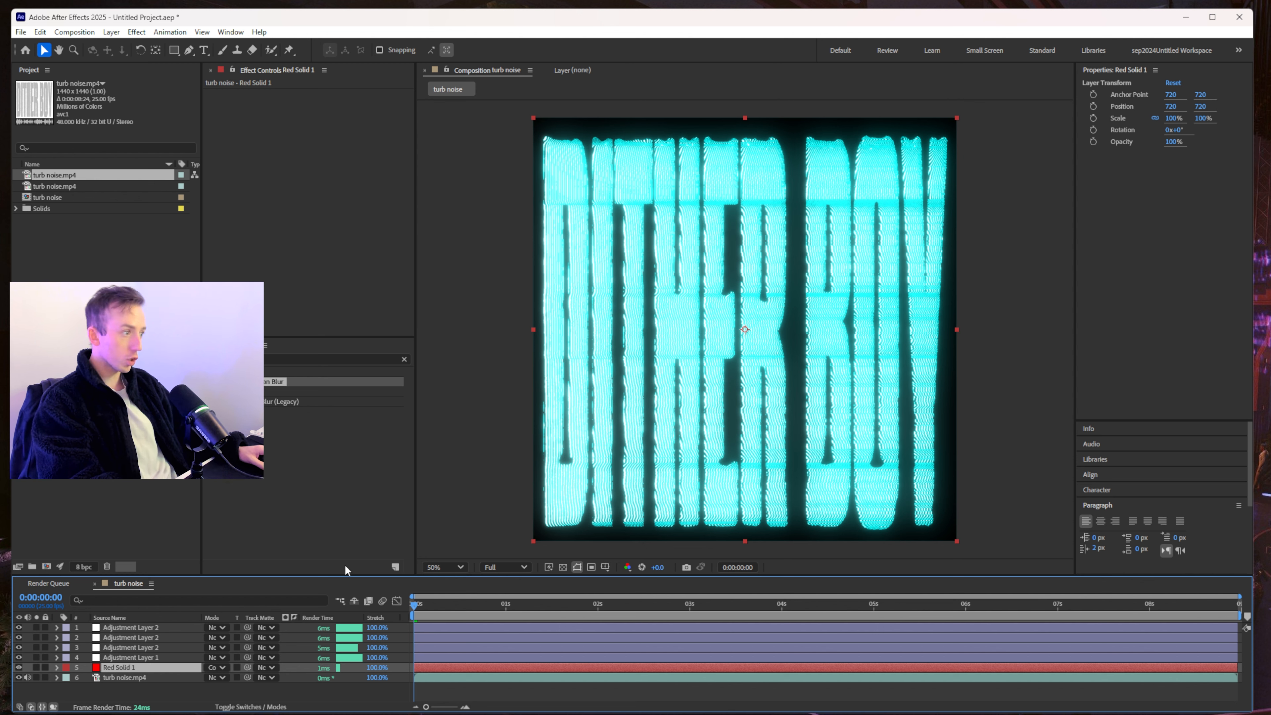
left_click_drag(125, 667, 125, 657)
left_click_drag(19, 648, 19, 627)
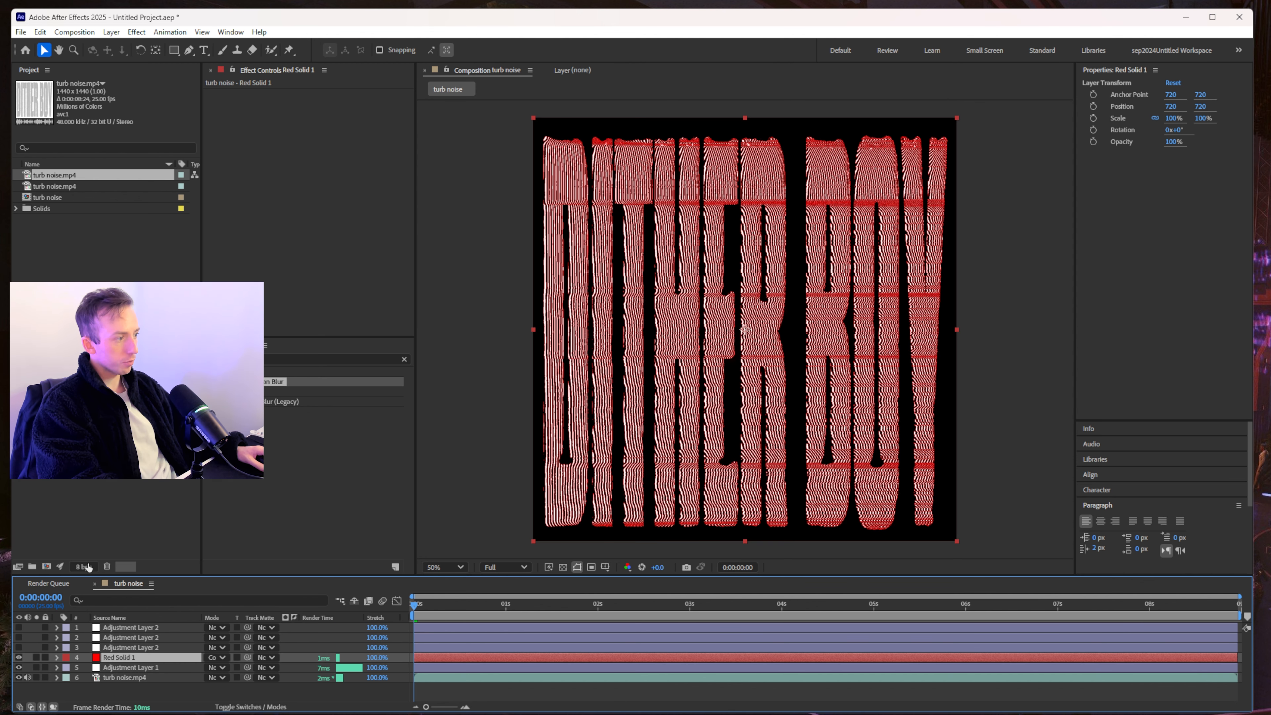
- Add a new adjustment layer and apply Deep Glow 2 to it
right_click(134, 694)
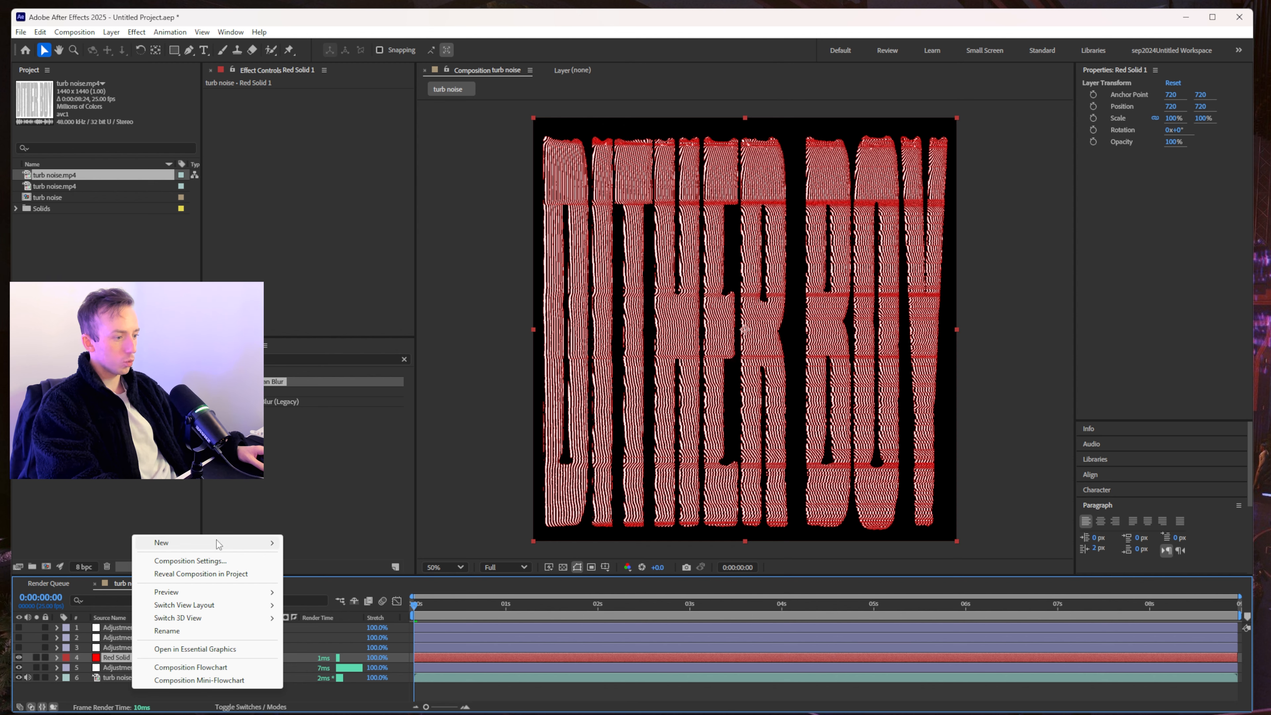
mouse_move(218, 543)
left_click(321, 640)
left_click(272, 359)
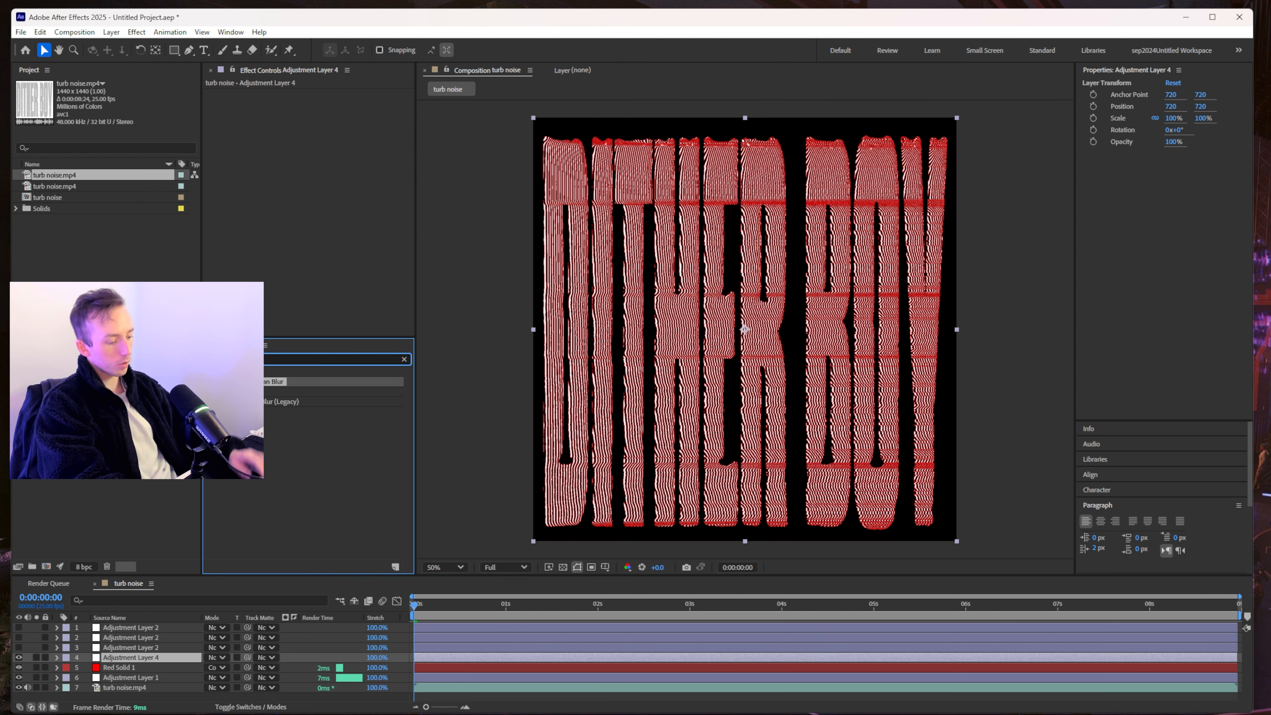
key("BackSpace")
left_click_drag(280, 411, 321, 120)
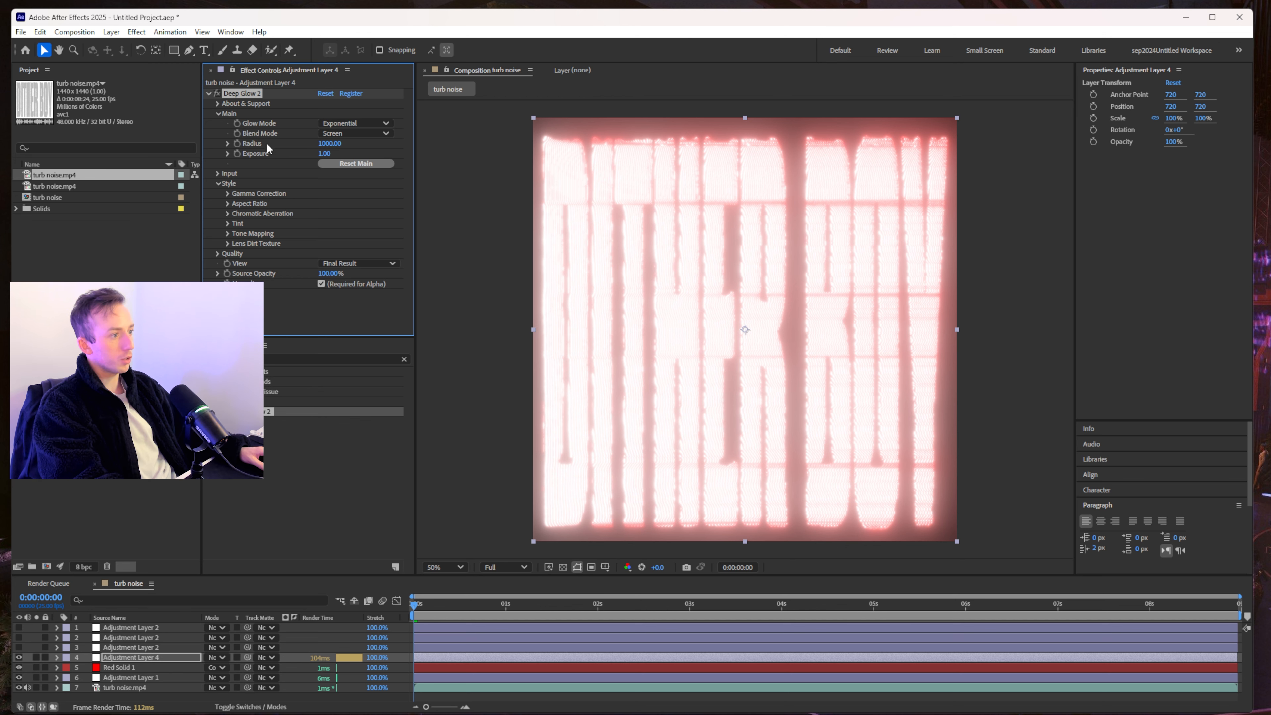
- Raise the Deep Glow Threshold and set the glow Radius to 159
left_click(218, 173)
left_click(229, 184)
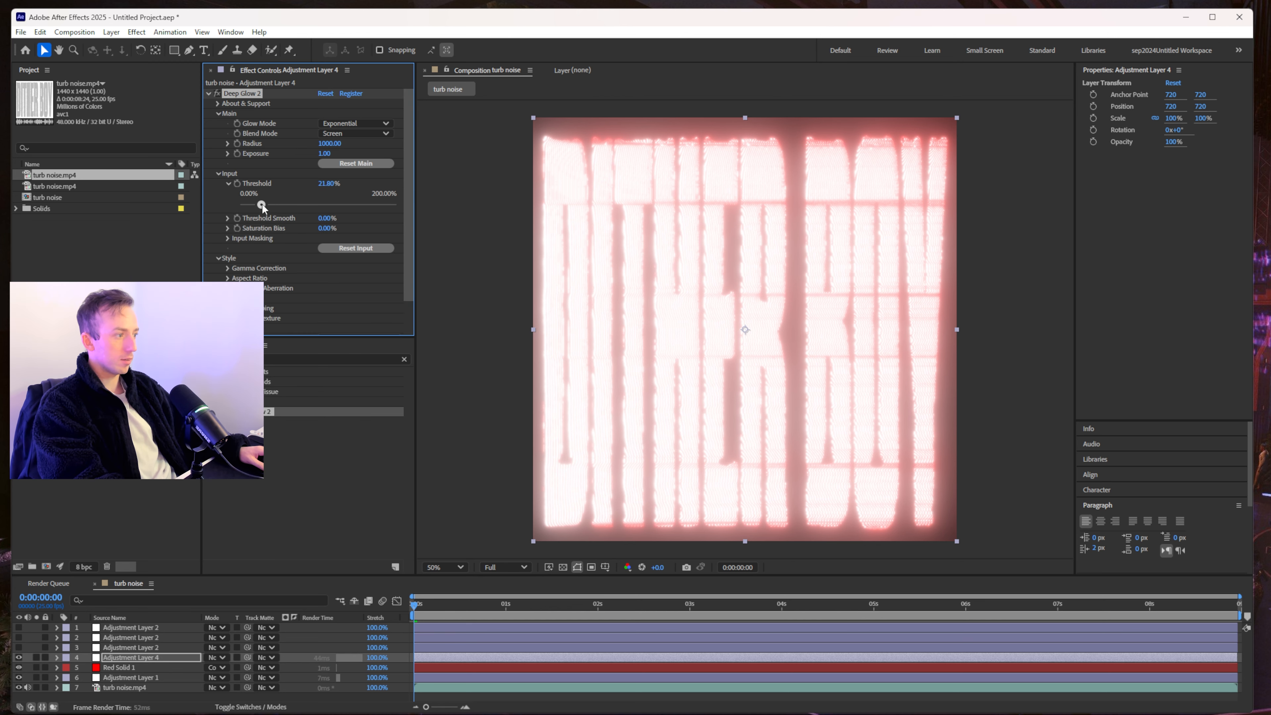
left_click_drag(240, 204, 321, 221)
left_click_drag(320, 143, 280, 144)
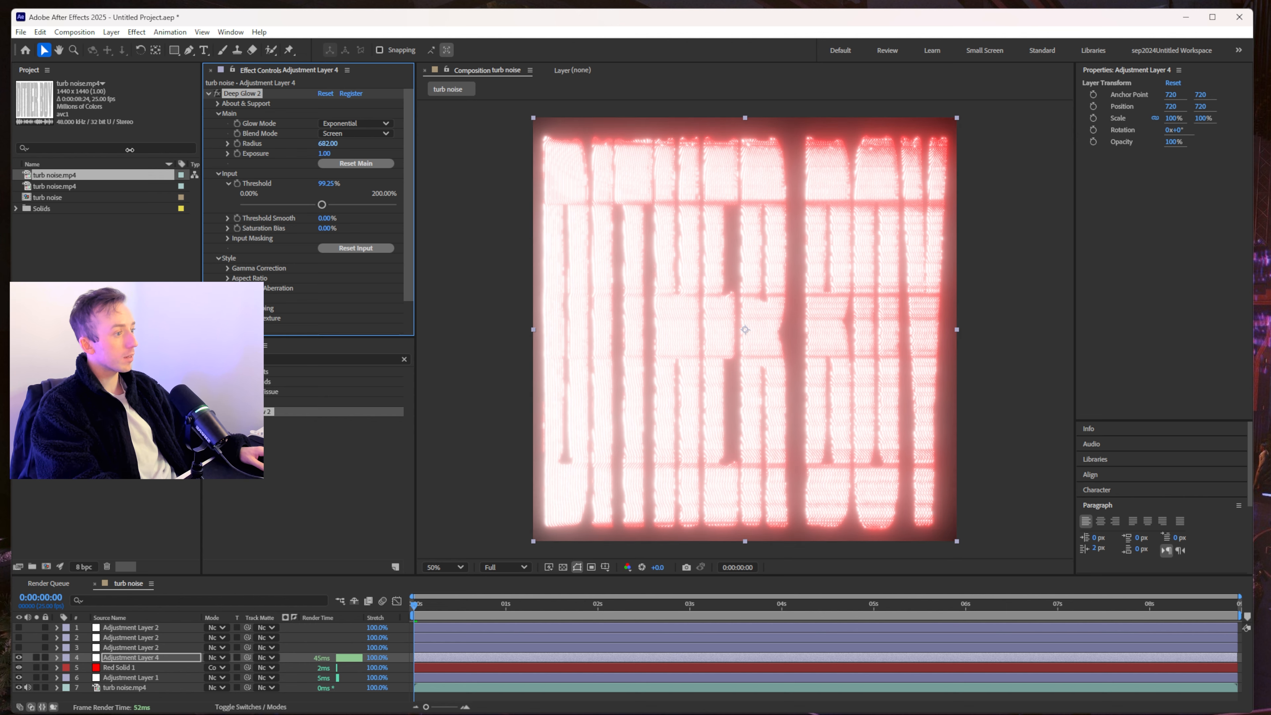
- Switch the glow Tint Mode to a red-orange Duocolor and push Threshold toward 108%
left_click(228, 297)
scroll(352, 315, "down", 1)
left_click(353, 271)
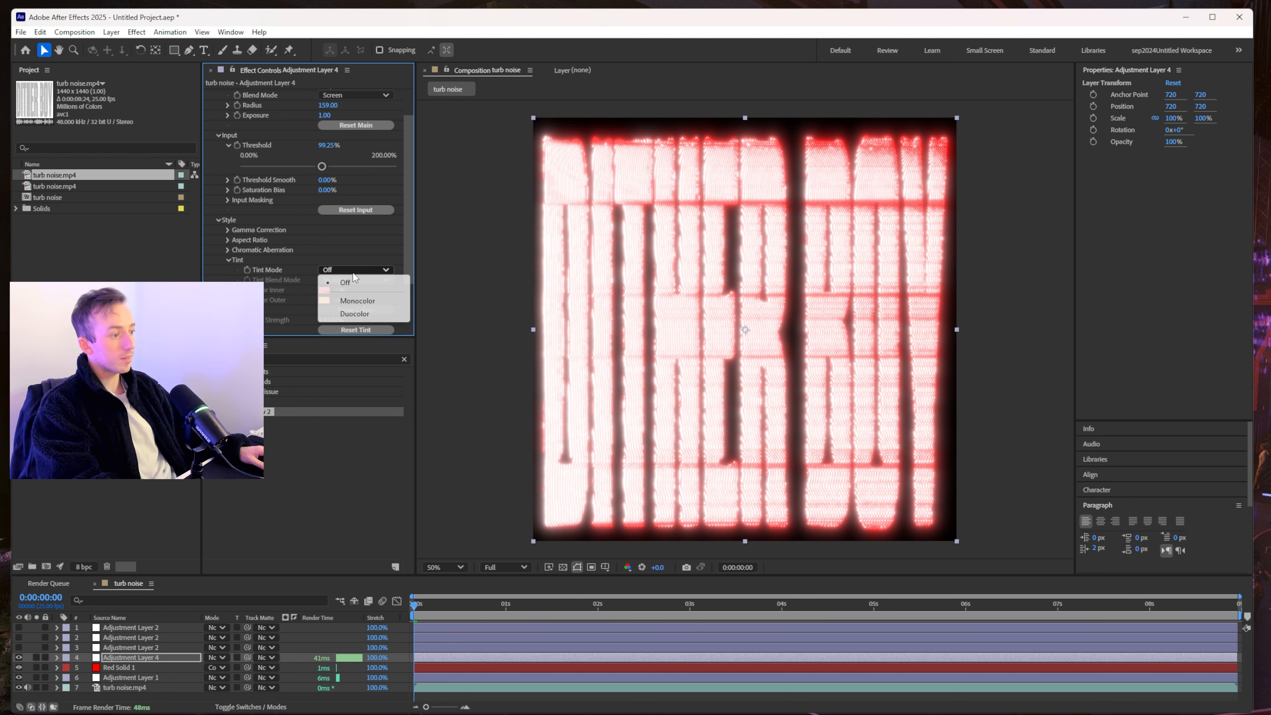
left_click(354, 313)
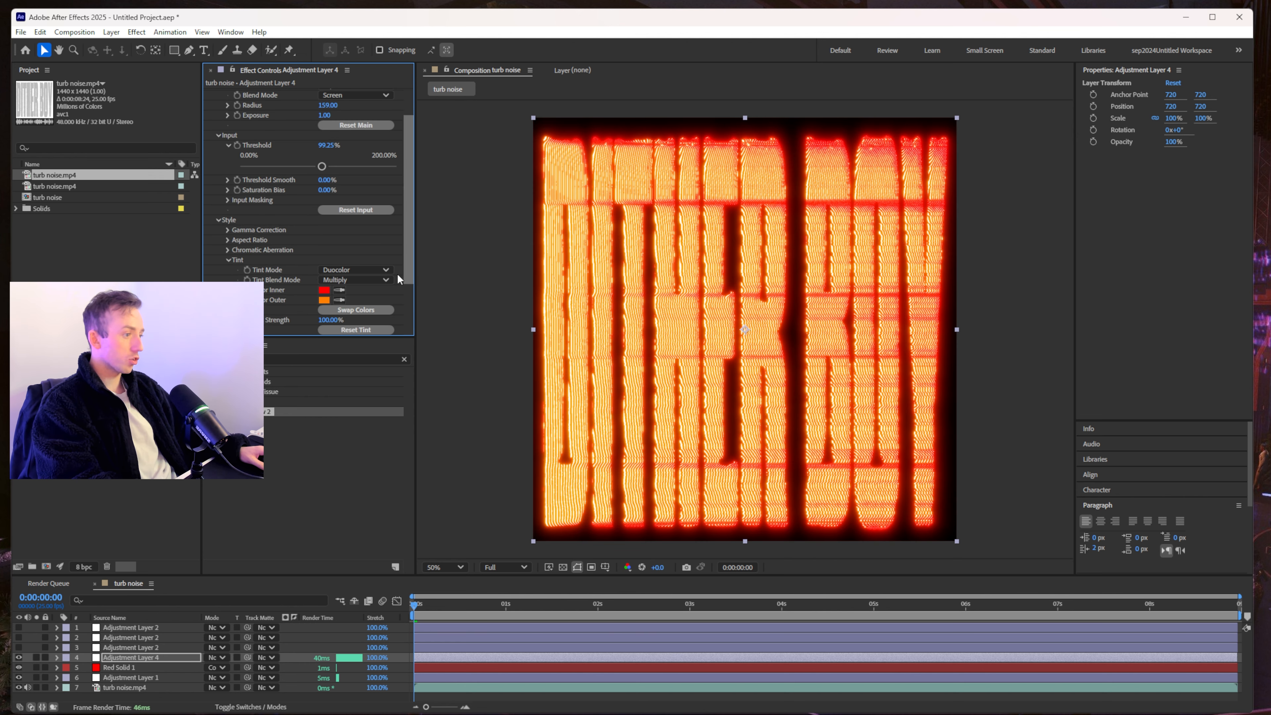
scroll(745, 238, "up", 3)
scroll(745, 237, "down", 3)
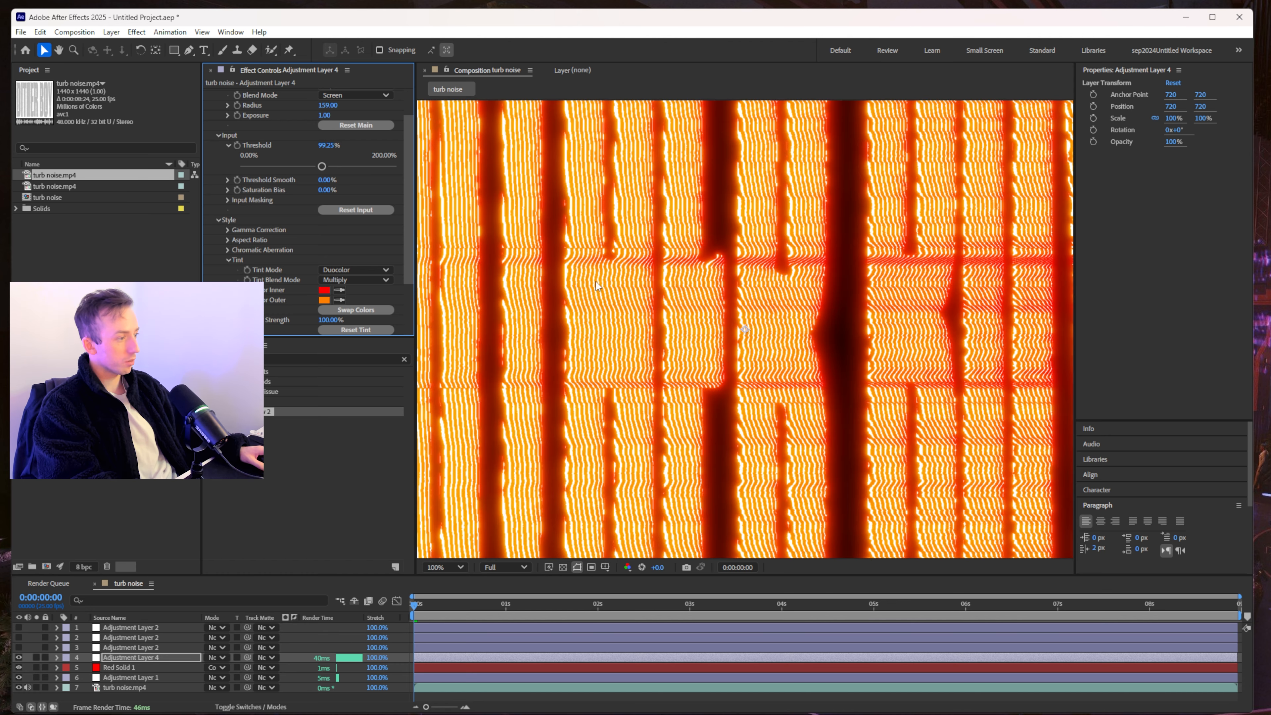
key("period")
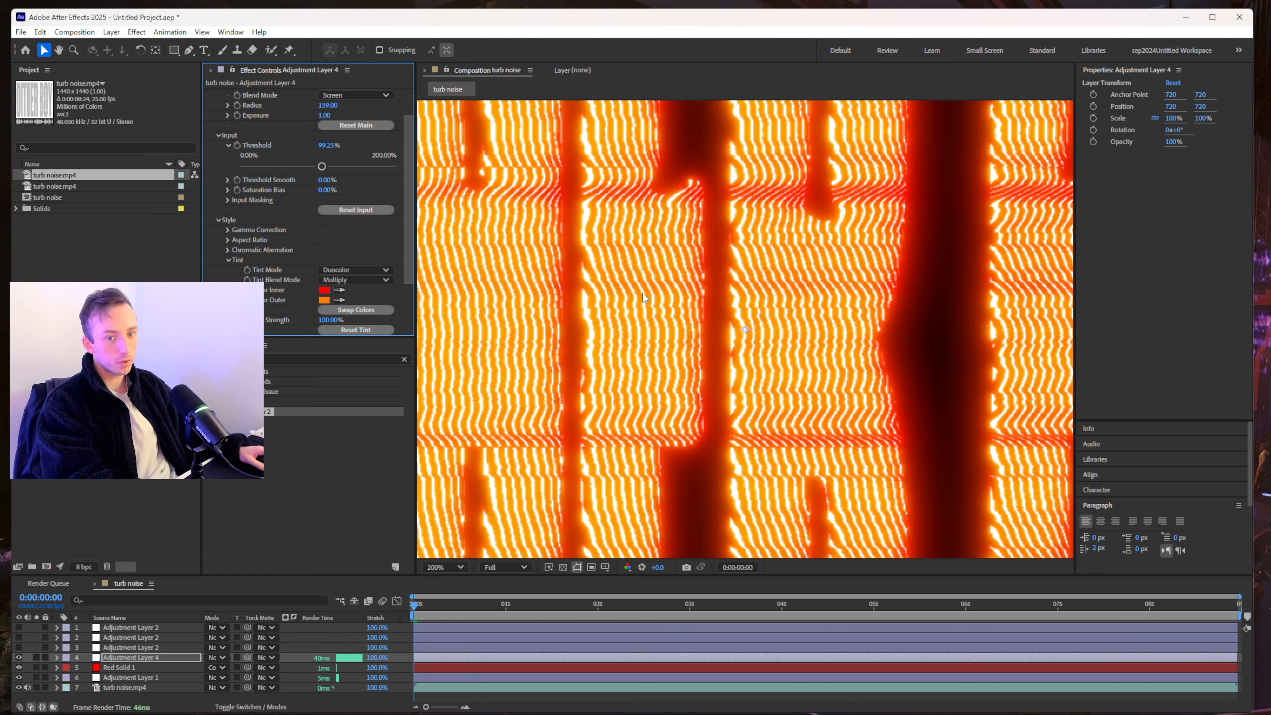
key("comma")
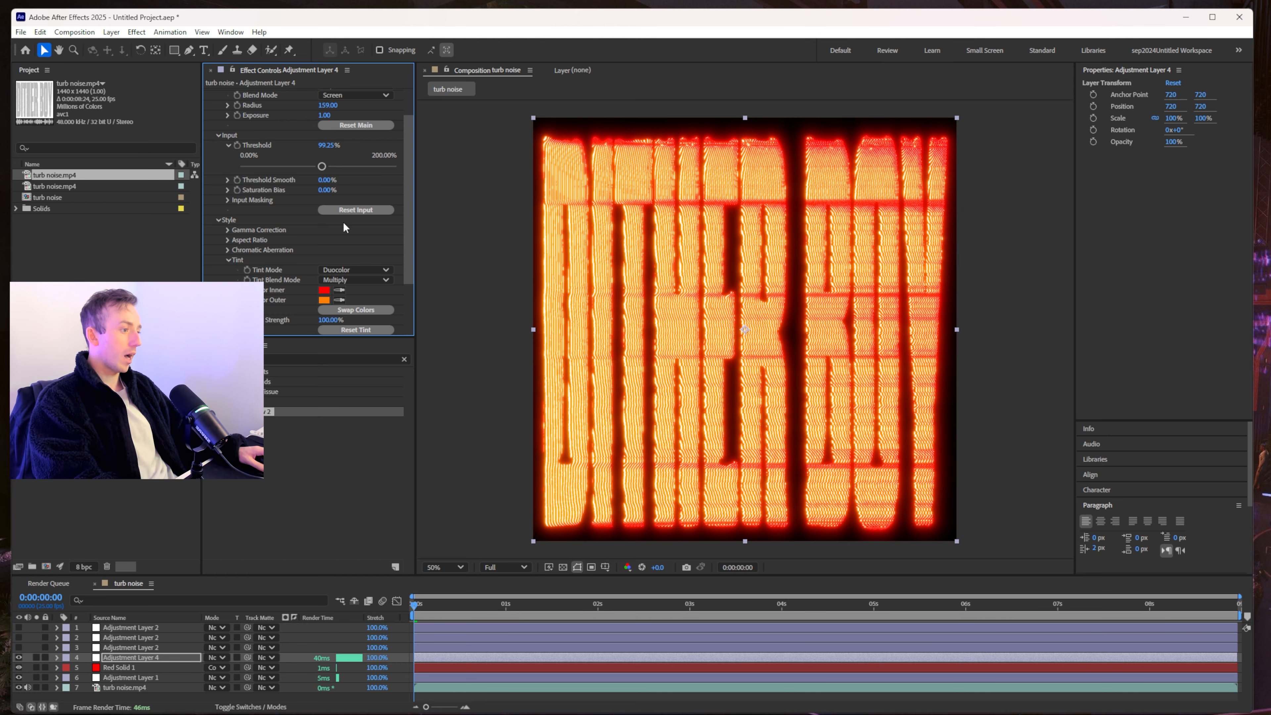
mouse_move(322, 166)
left_mouse_down()
mouse_move(343, 182)
mouse_move(302, 181)
left_mouse_up()
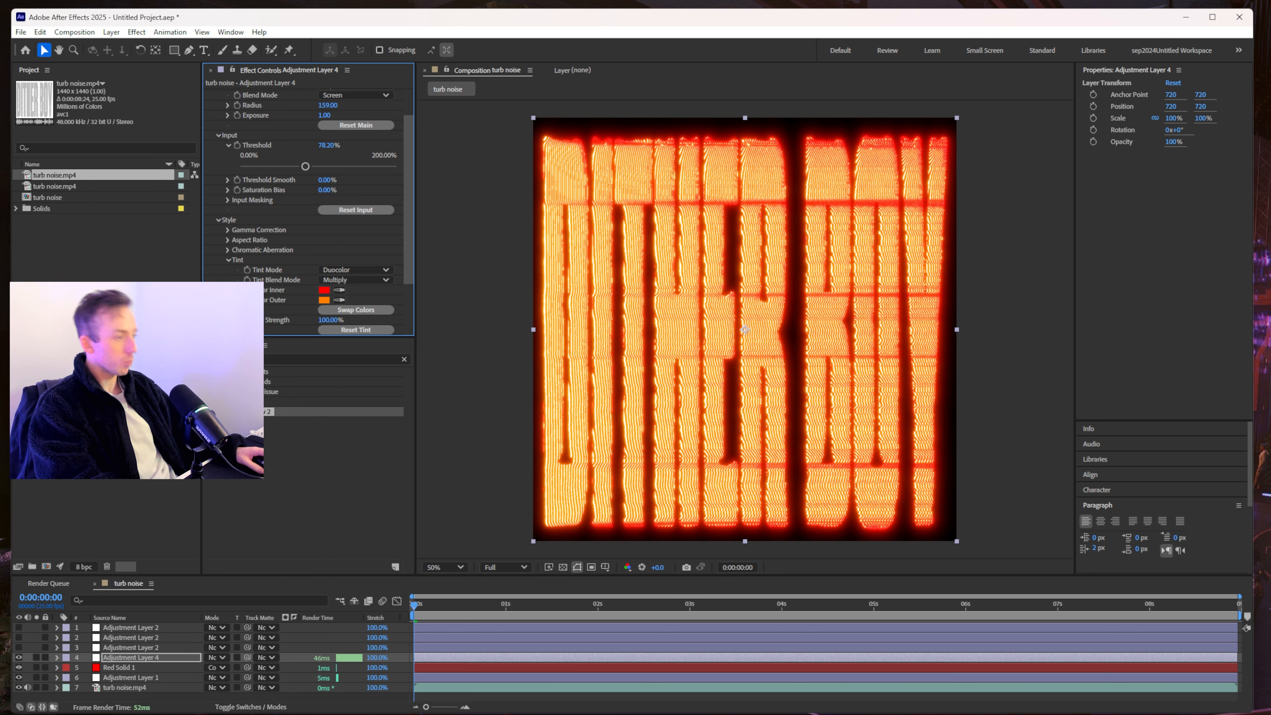
- Settle Threshold at 78.20%, heighten the timeline, and show turb noise.mp4's Gaussian Blur settings
left_click(447, 619)
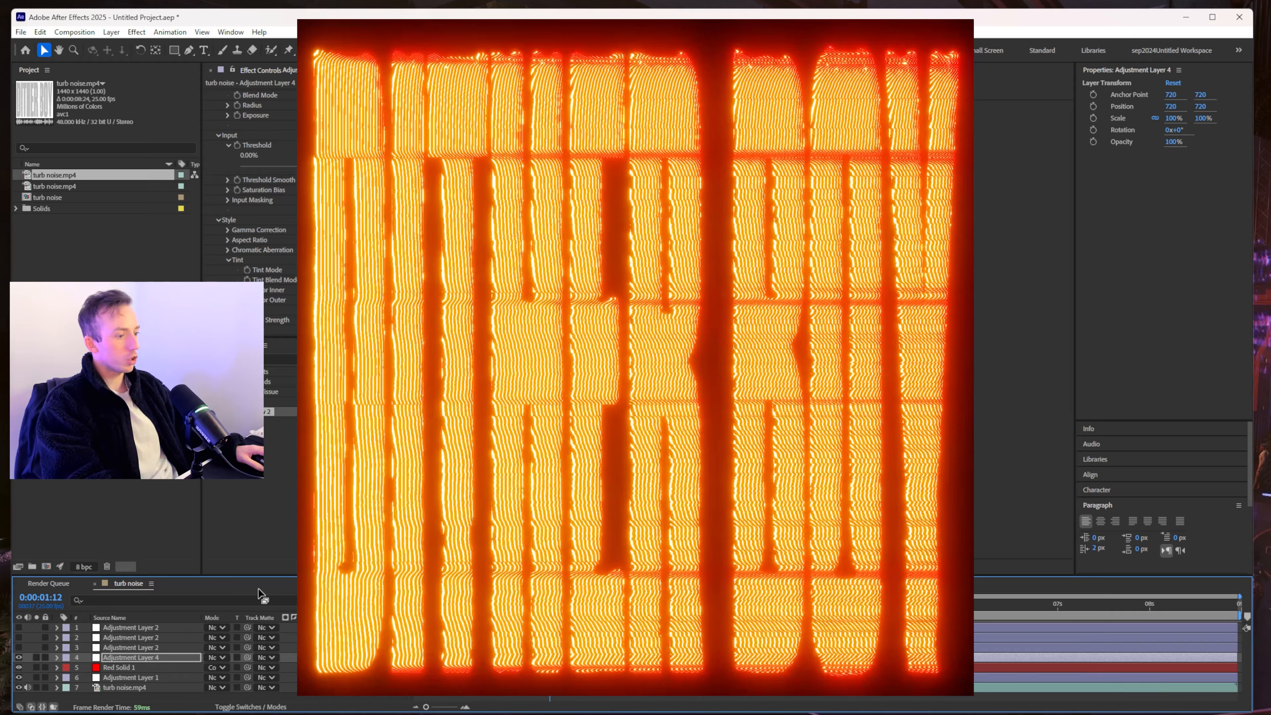
left_click_drag(273, 576, 273, 467)
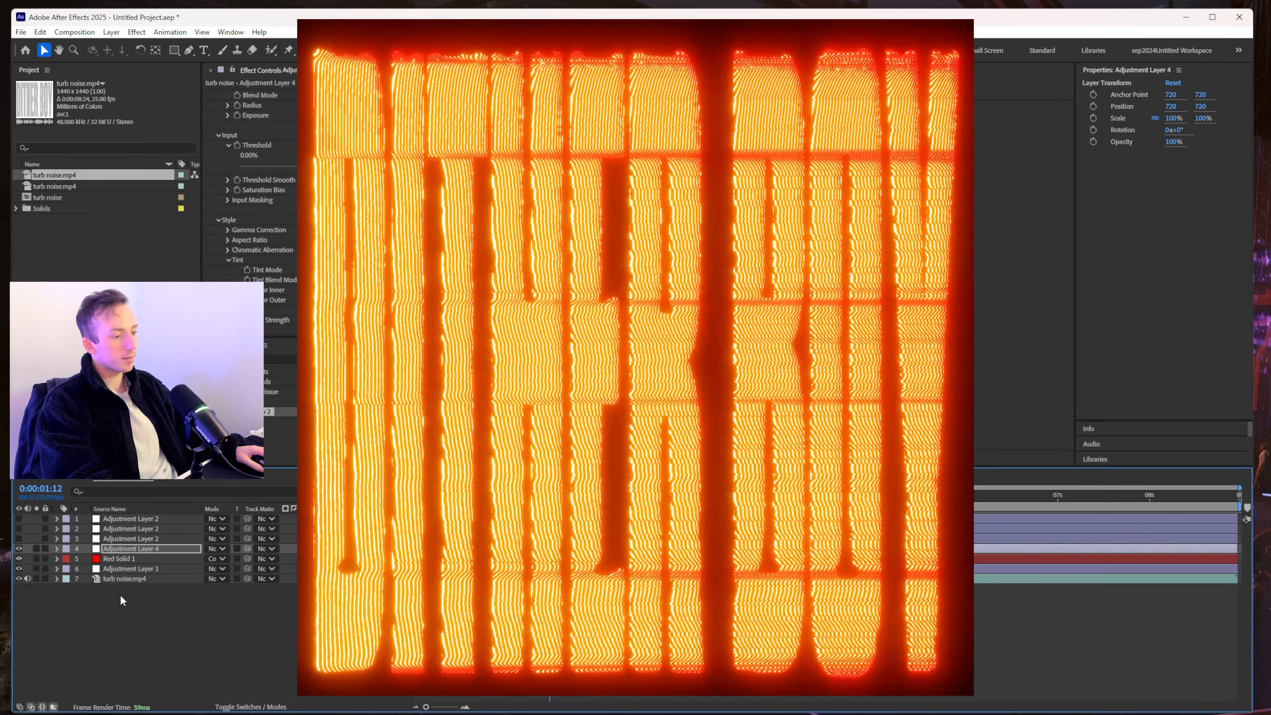
left_click(125, 581)
left_click(267, 189)
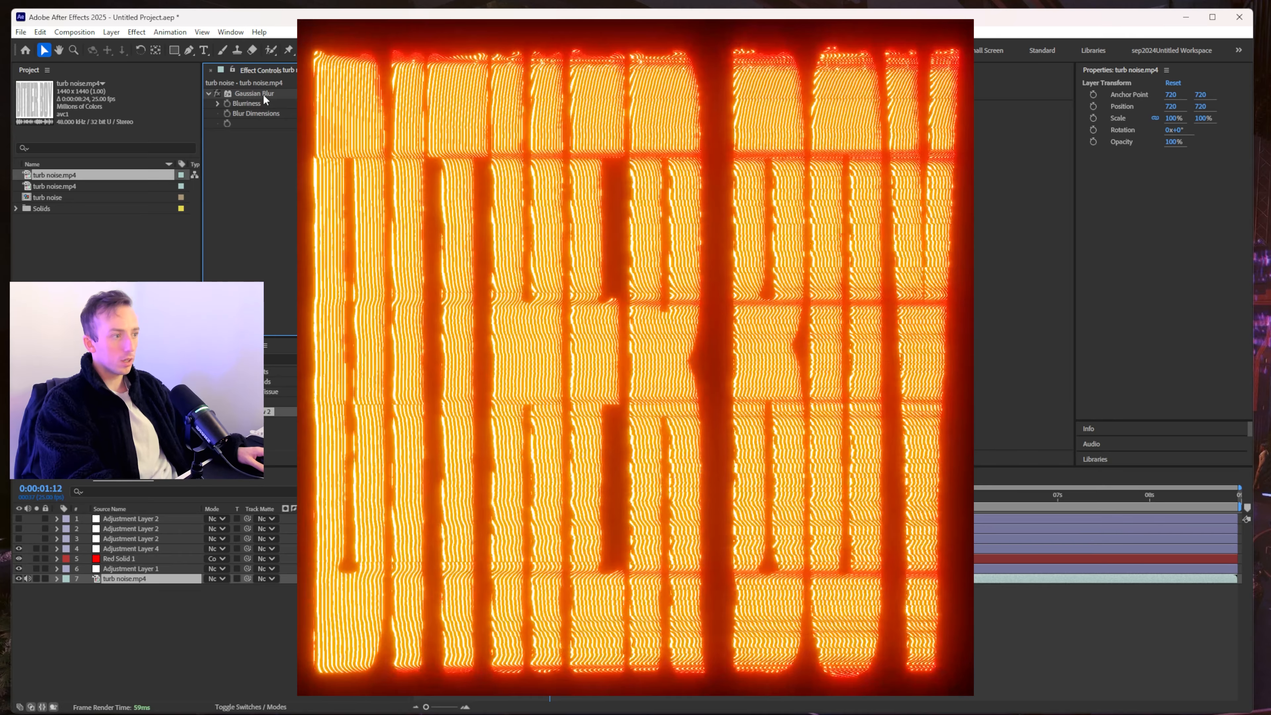
left_click(264, 95)
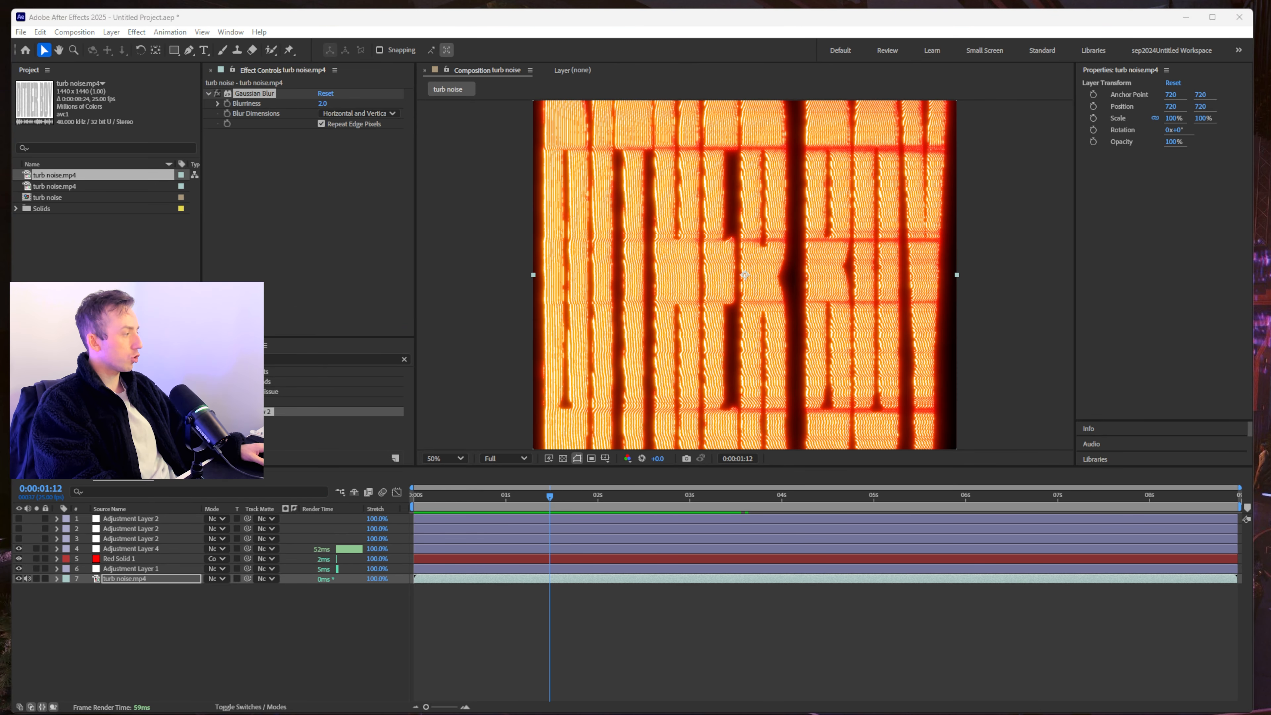
- Add curves.mp4 below the adjustment layers, hide turb noise.mp4, and enlarge the preview
left_click_drag(343, 650, 137, 650)
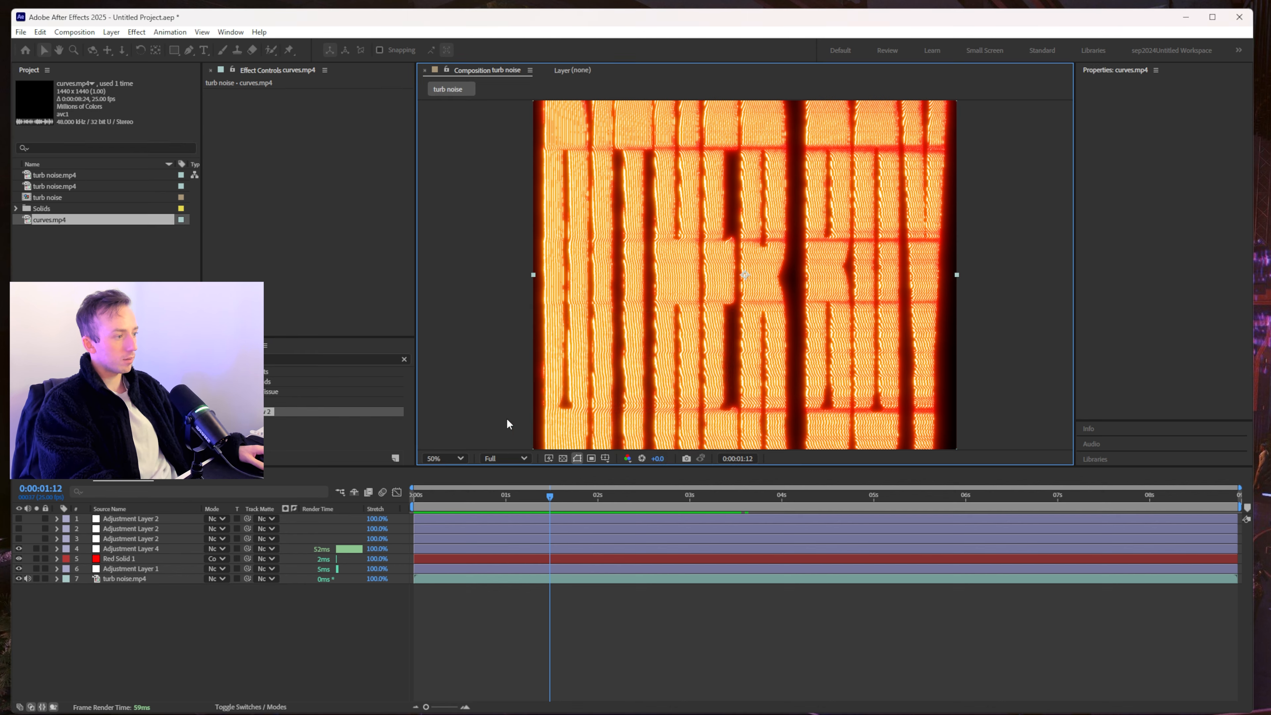
left_click_drag(112, 521, 125, 582)
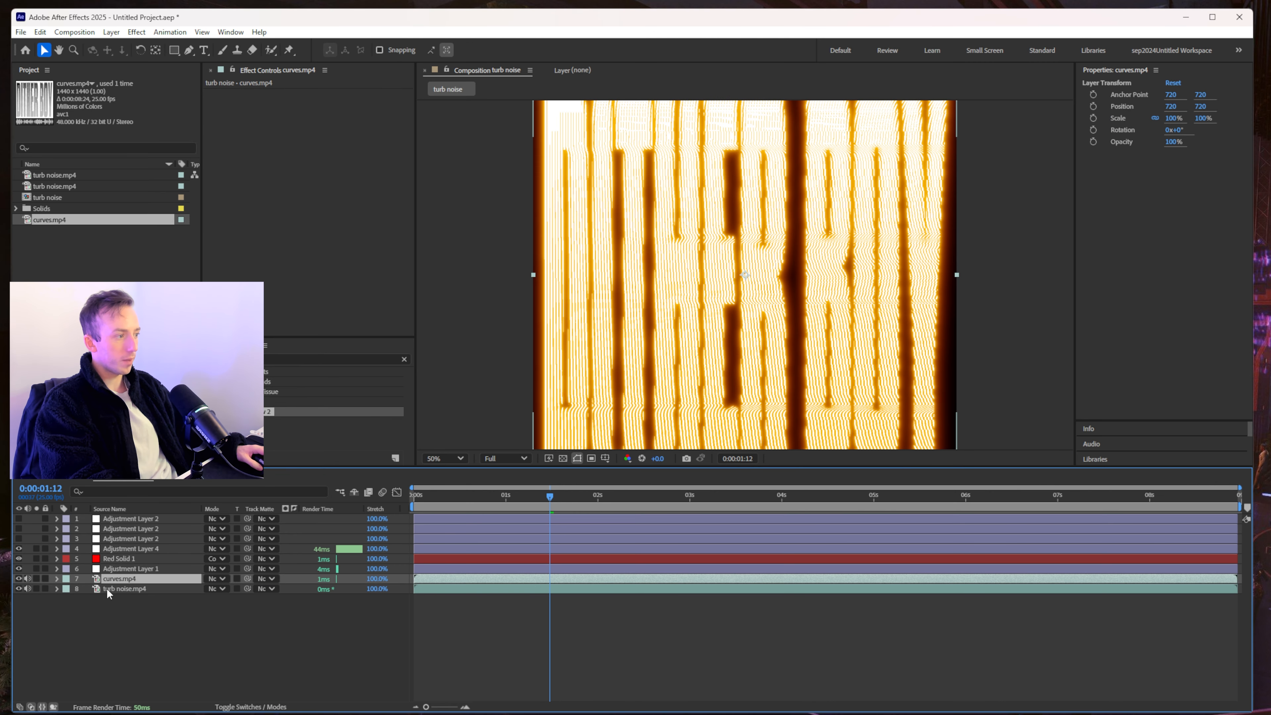
left_click(18, 588)
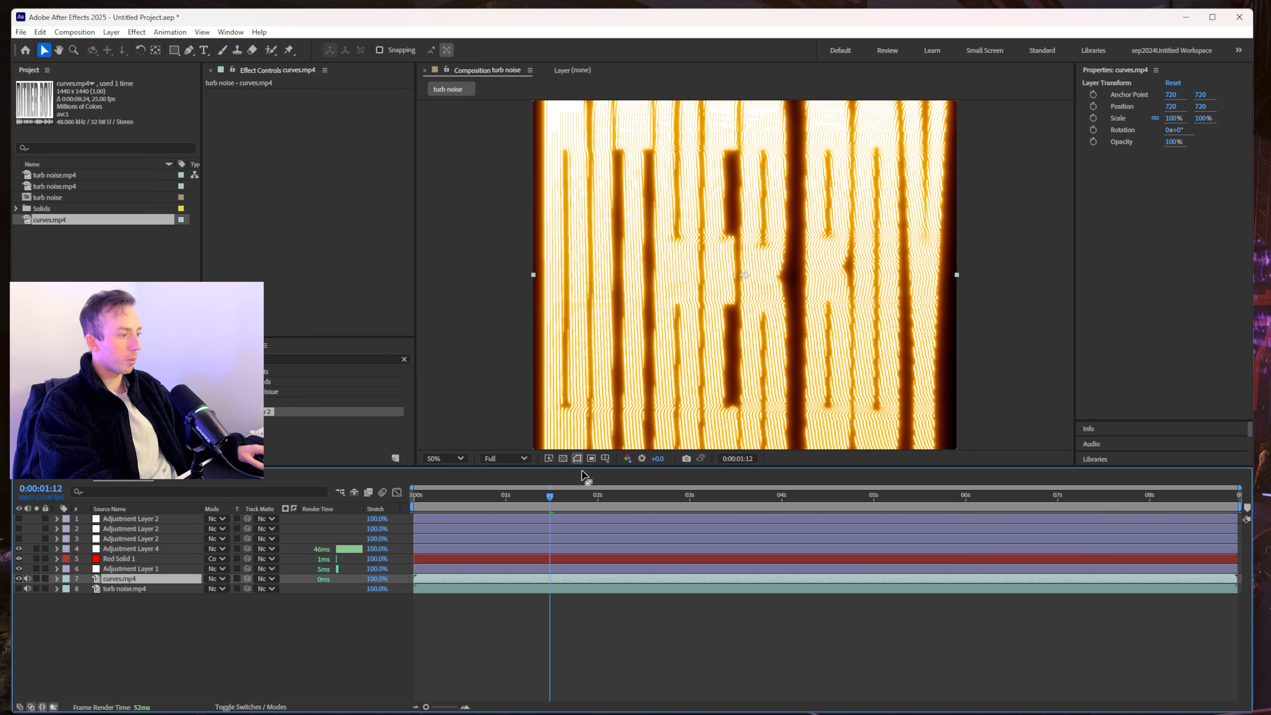
left_click_drag(582, 468, 859, 596)
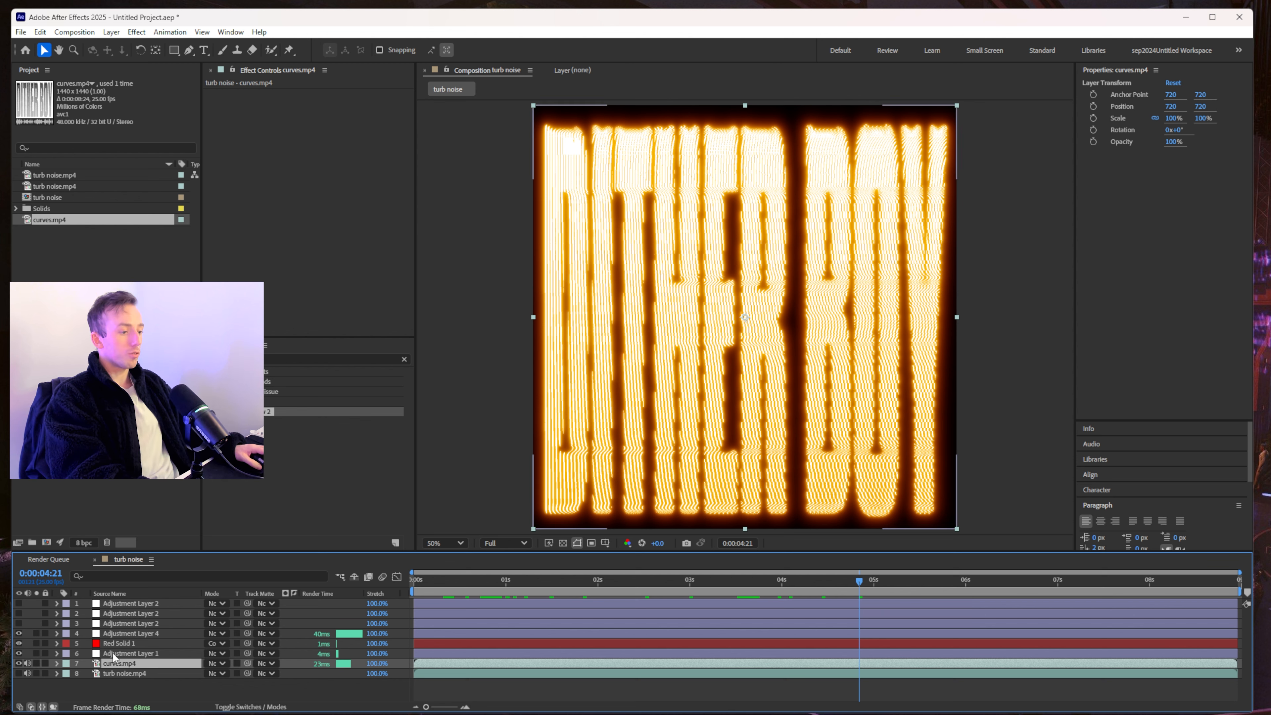
- Review the Glow and Deep Glow settings on the adjustment layers, collapse them, and switch to Photoshop
left_click(118, 643)
left_click_drag(272, 431, 276, 431)
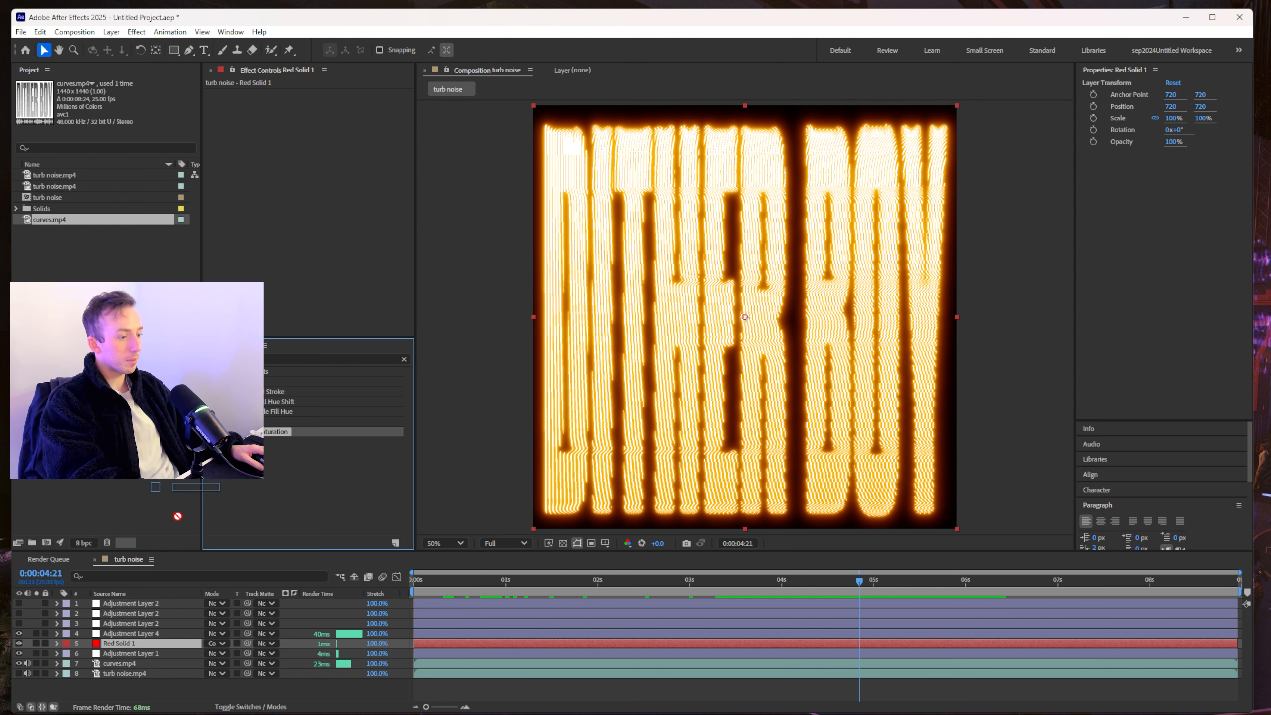
left_click_drag(178, 516, 119, 644)
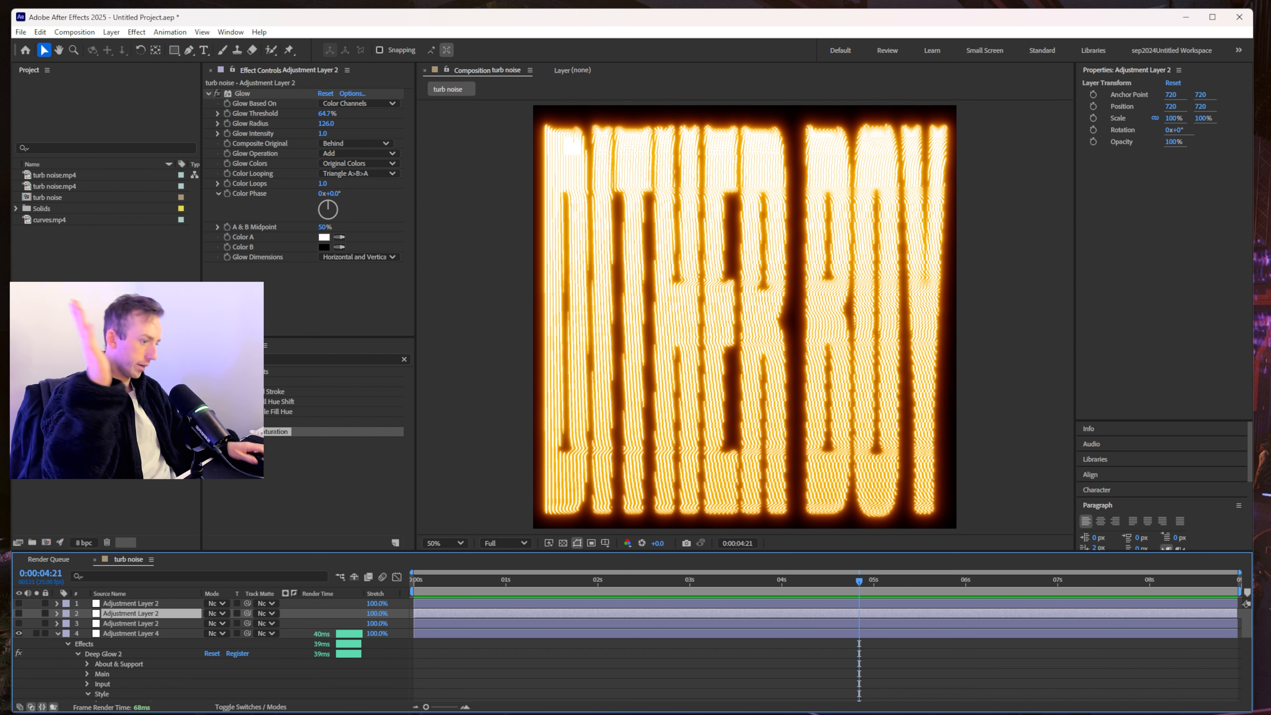
scroll(357, 676, "down", 5)
scroll(361, 666, "up", 3)
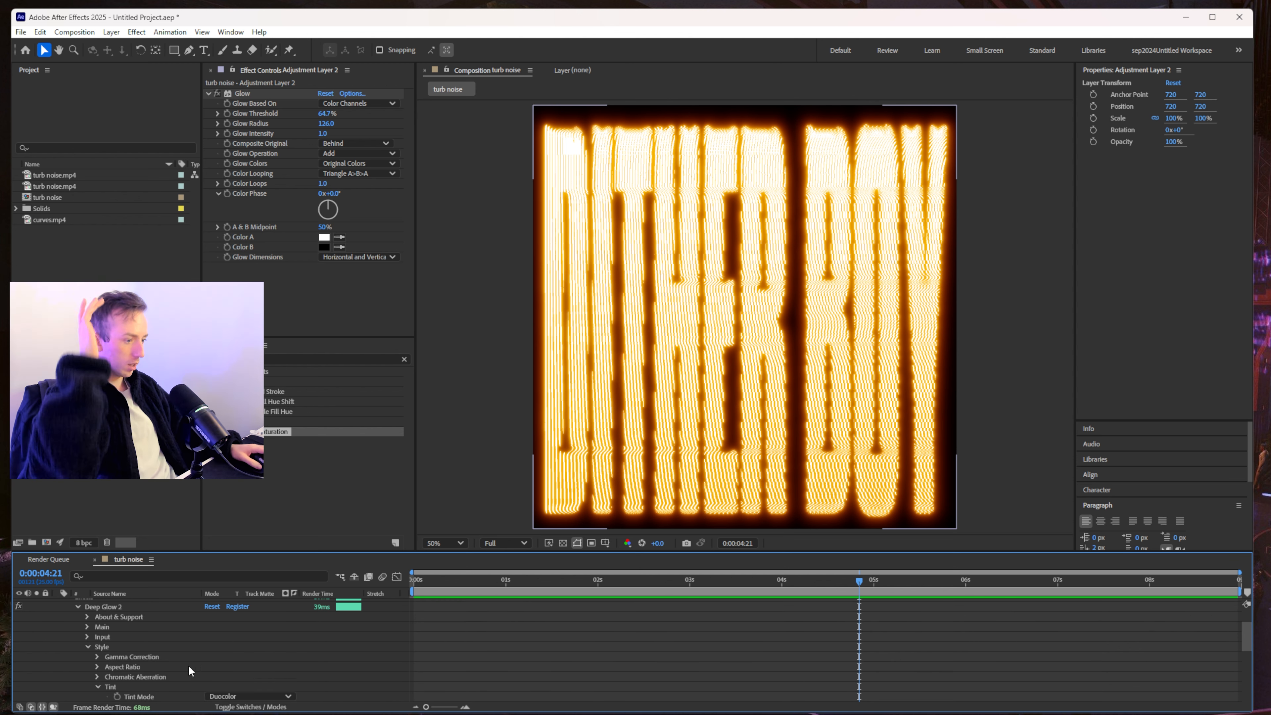
scroll(65, 631, "up", 2)
left_click(57, 633)
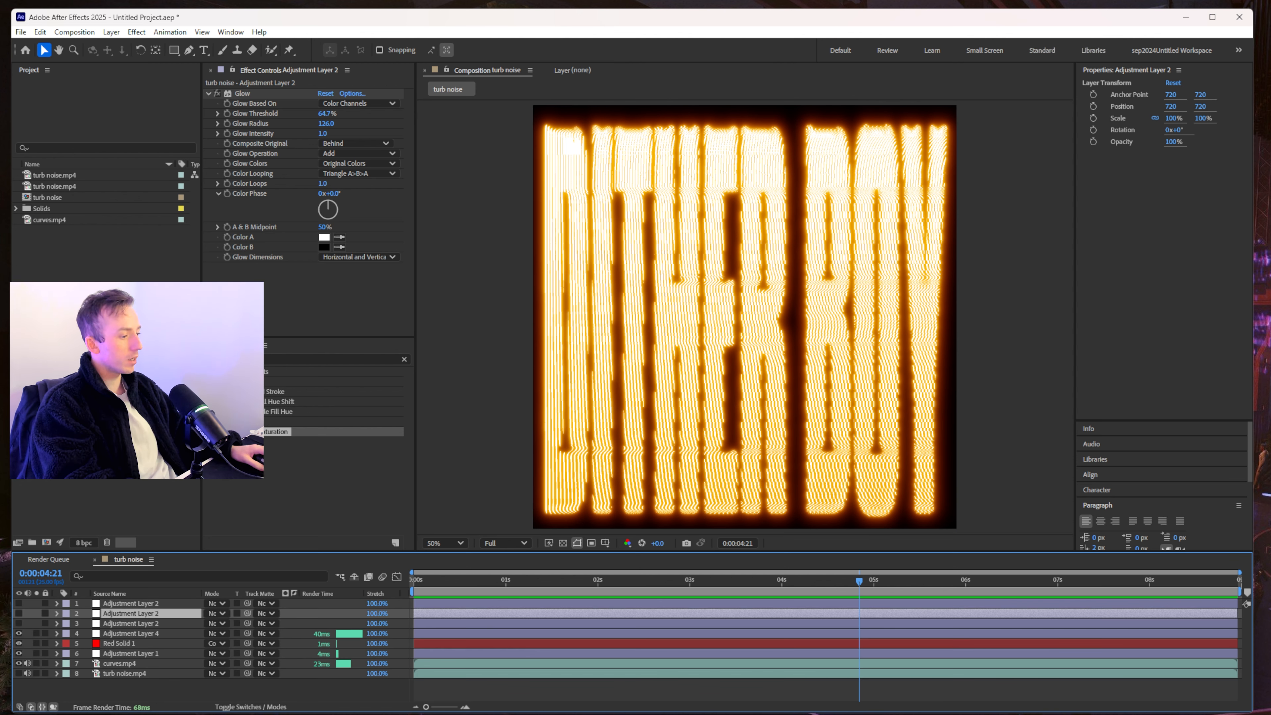
left_click(587, 195)
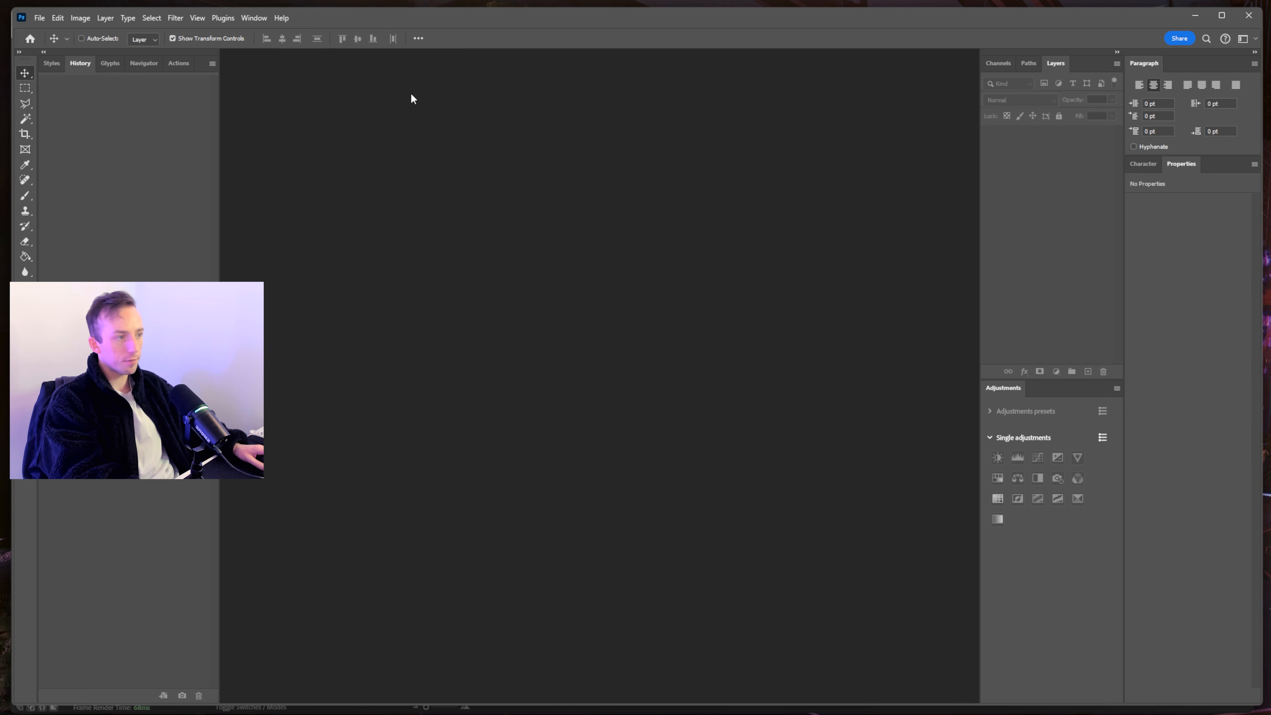
- Create a 1440×1440 px grayscale black-background document from the Clipboard preset and add an Invert adjustment
left_click(39, 18)
left_click(50, 31)
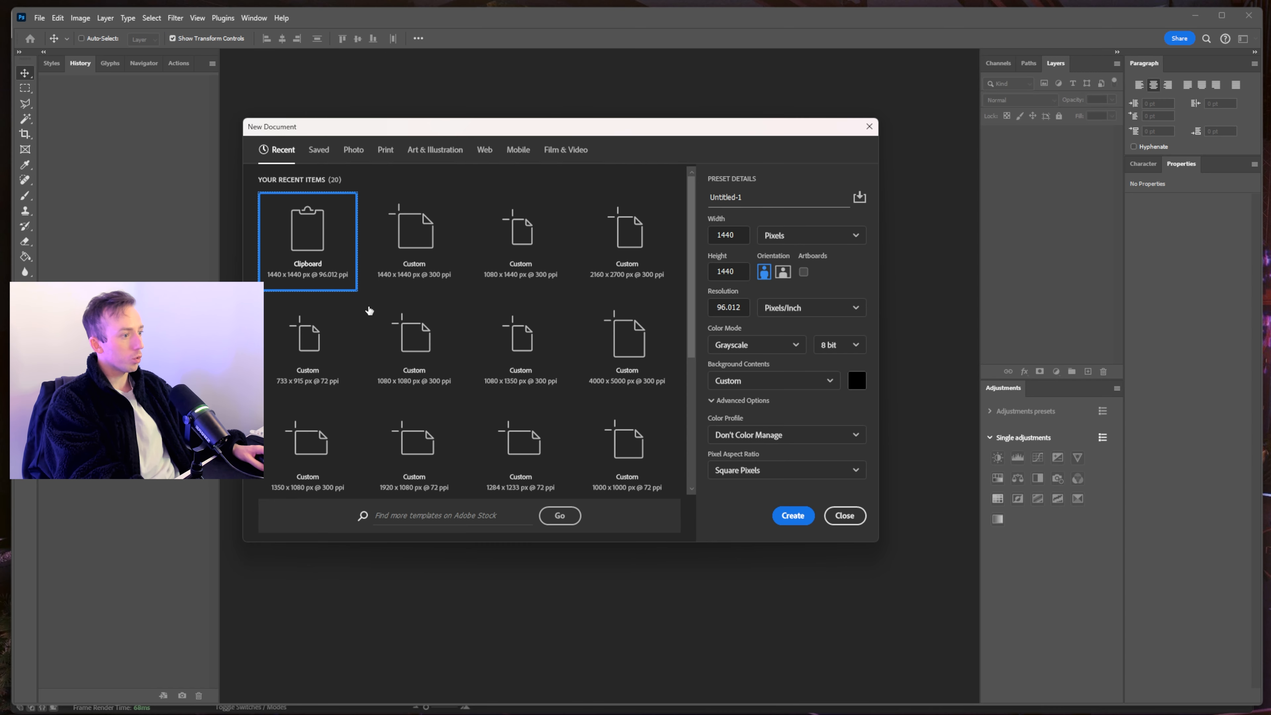
left_click(792, 515)
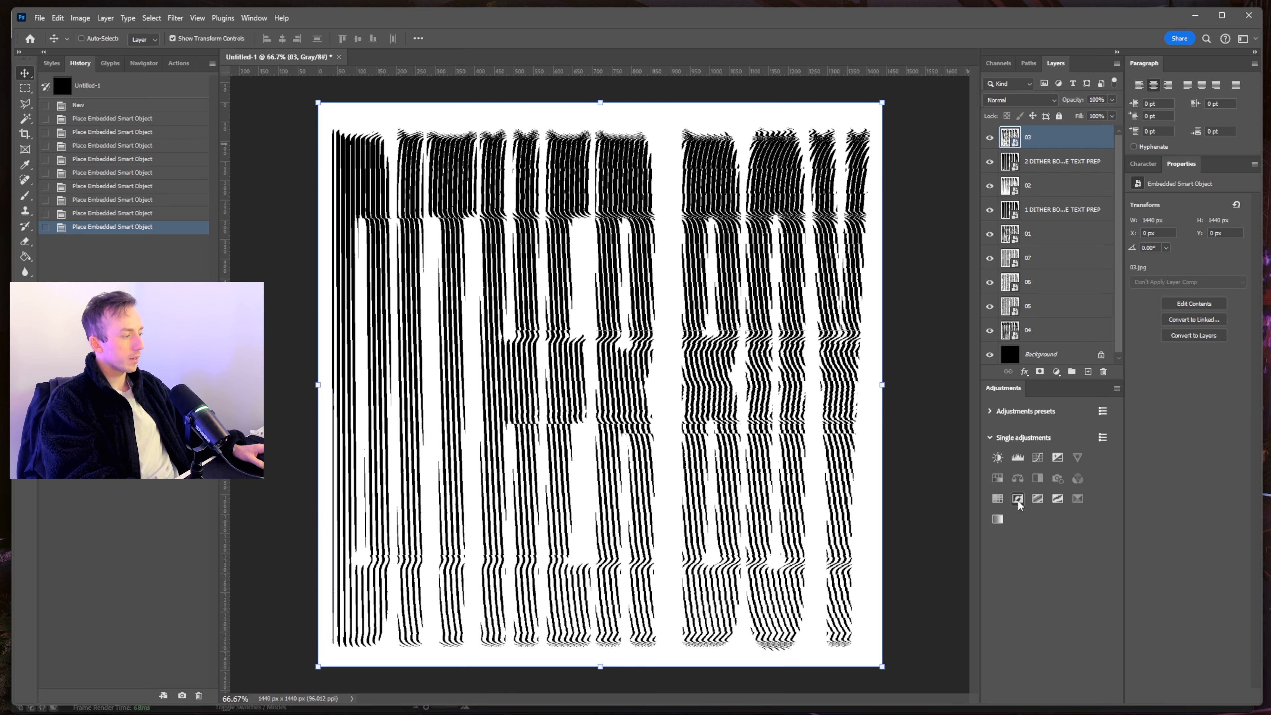
left_click(1017, 499)
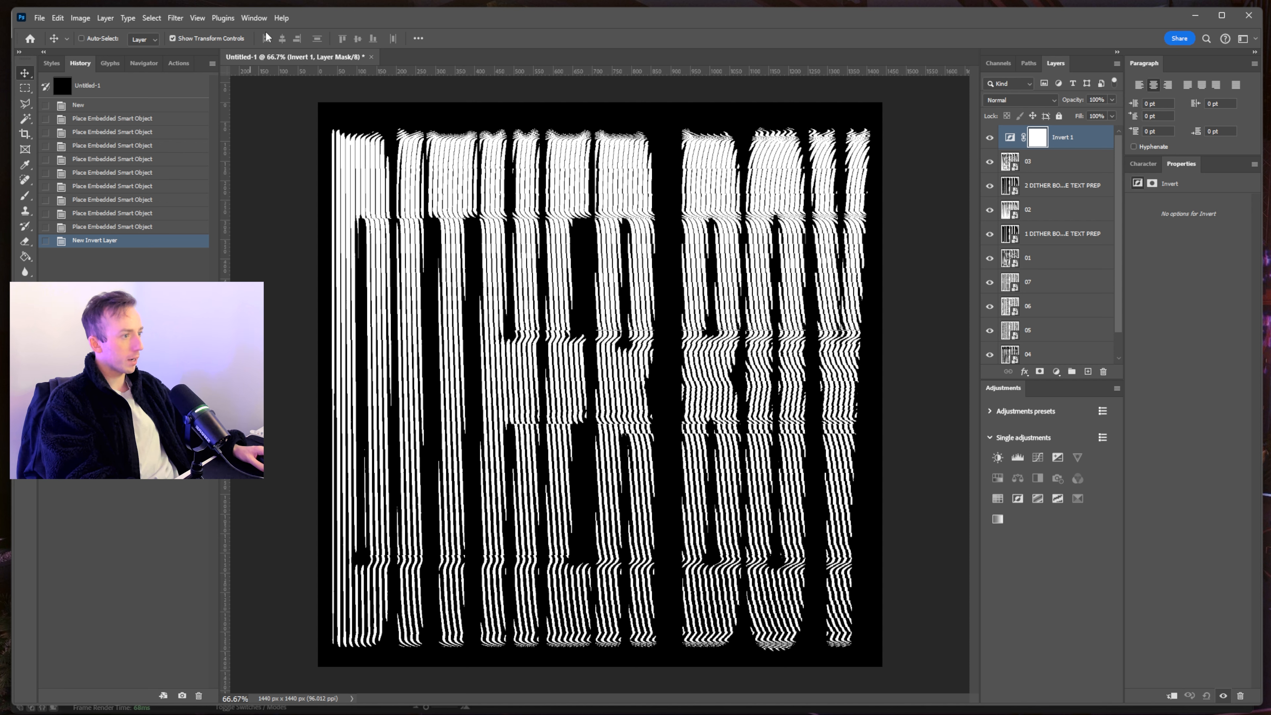
- Select layers Invert 1 through 04 and convert them into one smart object named Invert 1
left_click(254, 17)
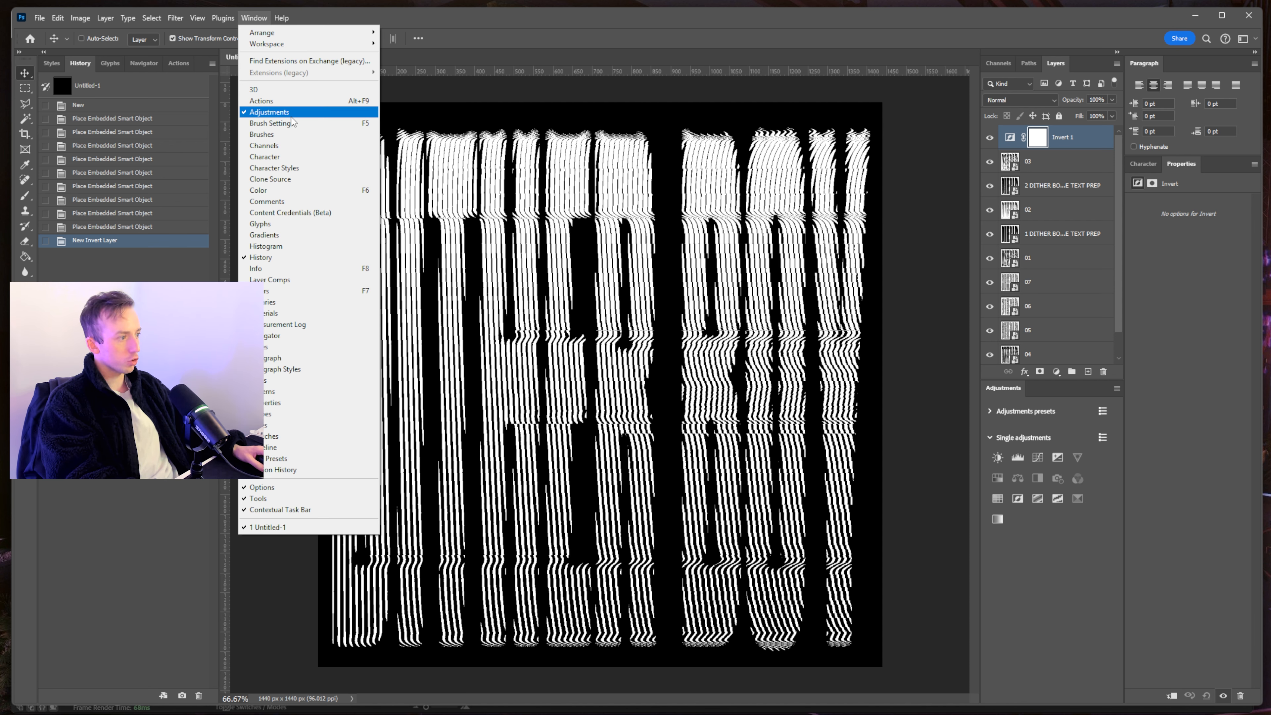
left_click(1021, 392)
left_click(1079, 146)
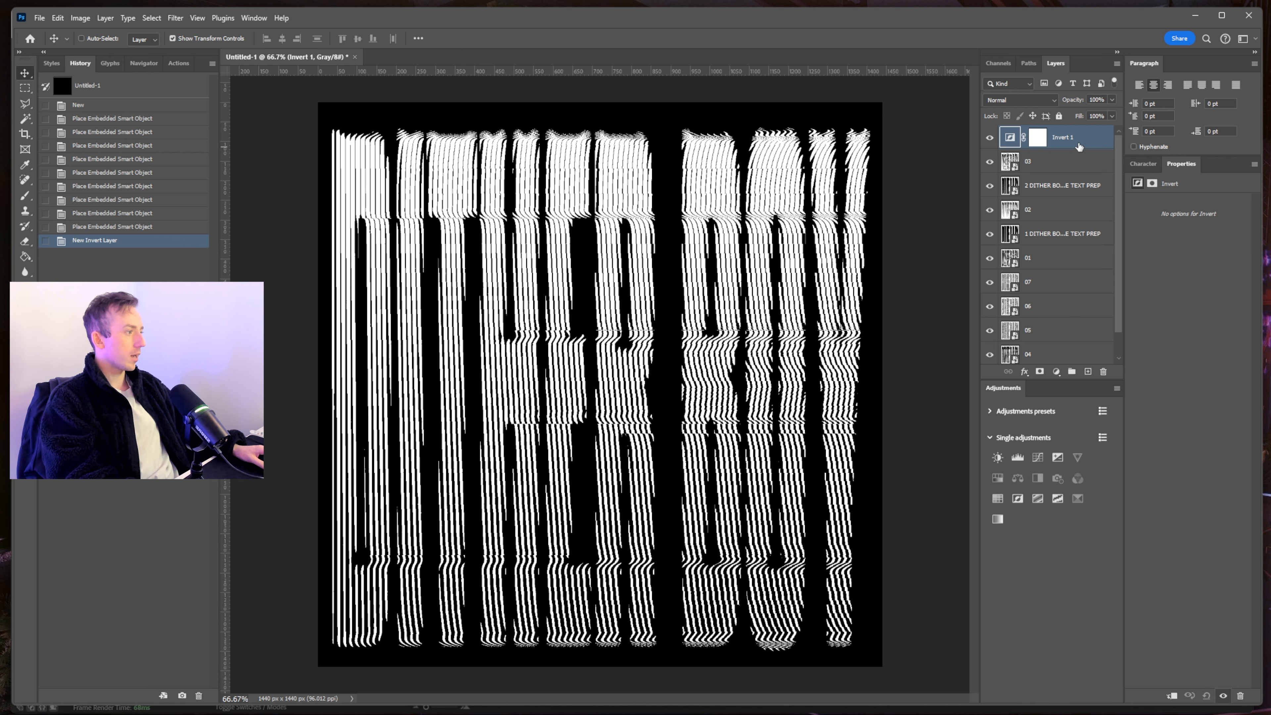
scroll(1079, 146, "down", 1)
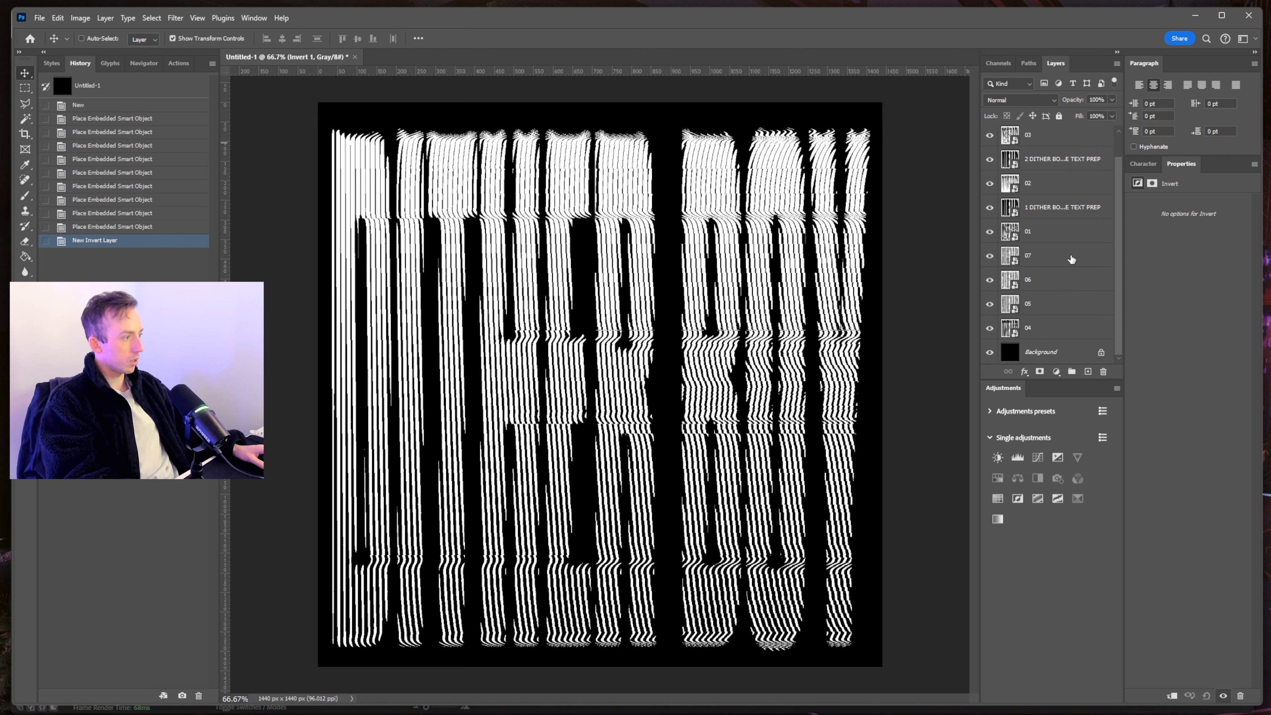
left_click(1060, 334, "shift")
scroll(1061, 300, "up", 1)
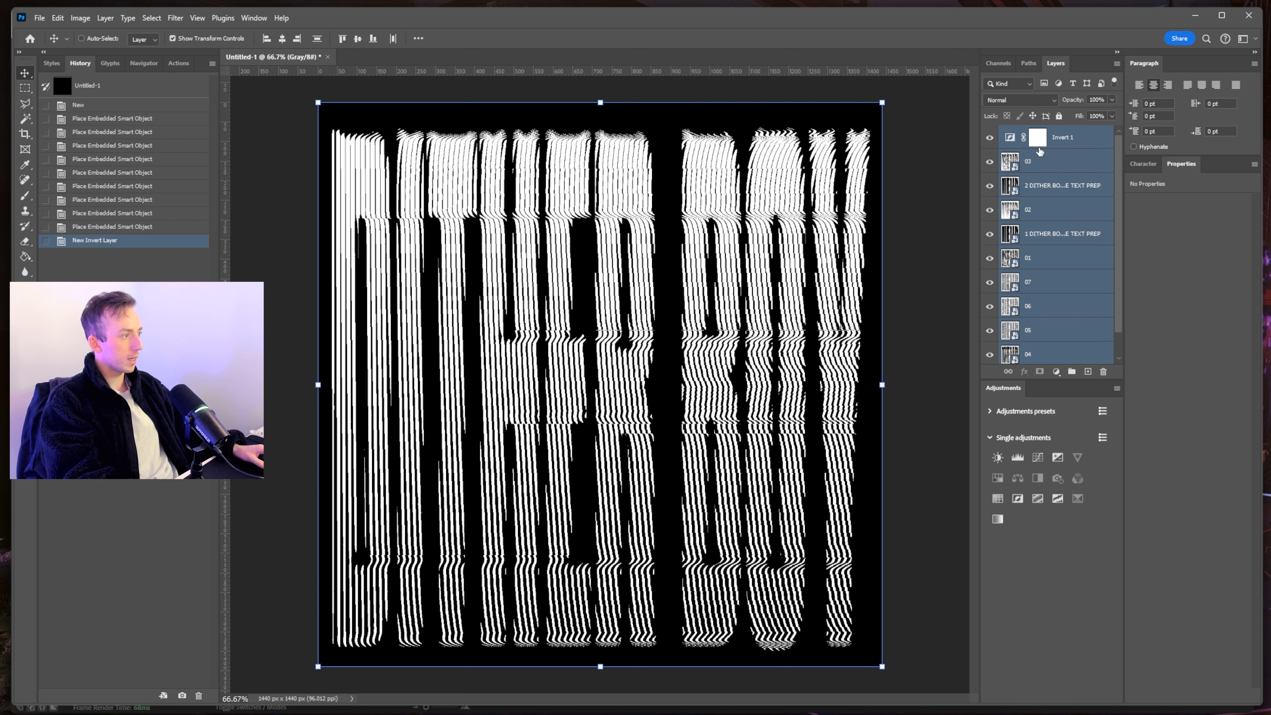
right_click(1056, 171)
left_click(1145, 299)
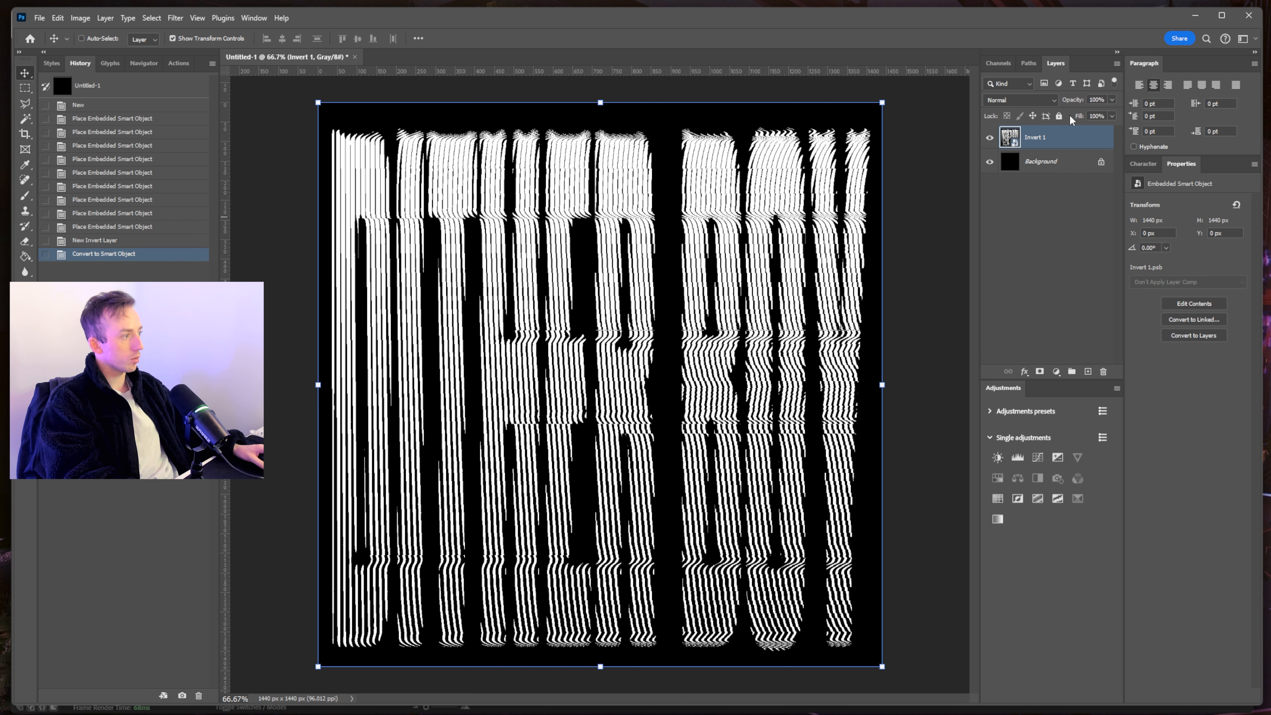
- Apply a Gaussian Blur smart filter to the Invert 1 smart object
left_click(989, 137)
left_click(989, 137)
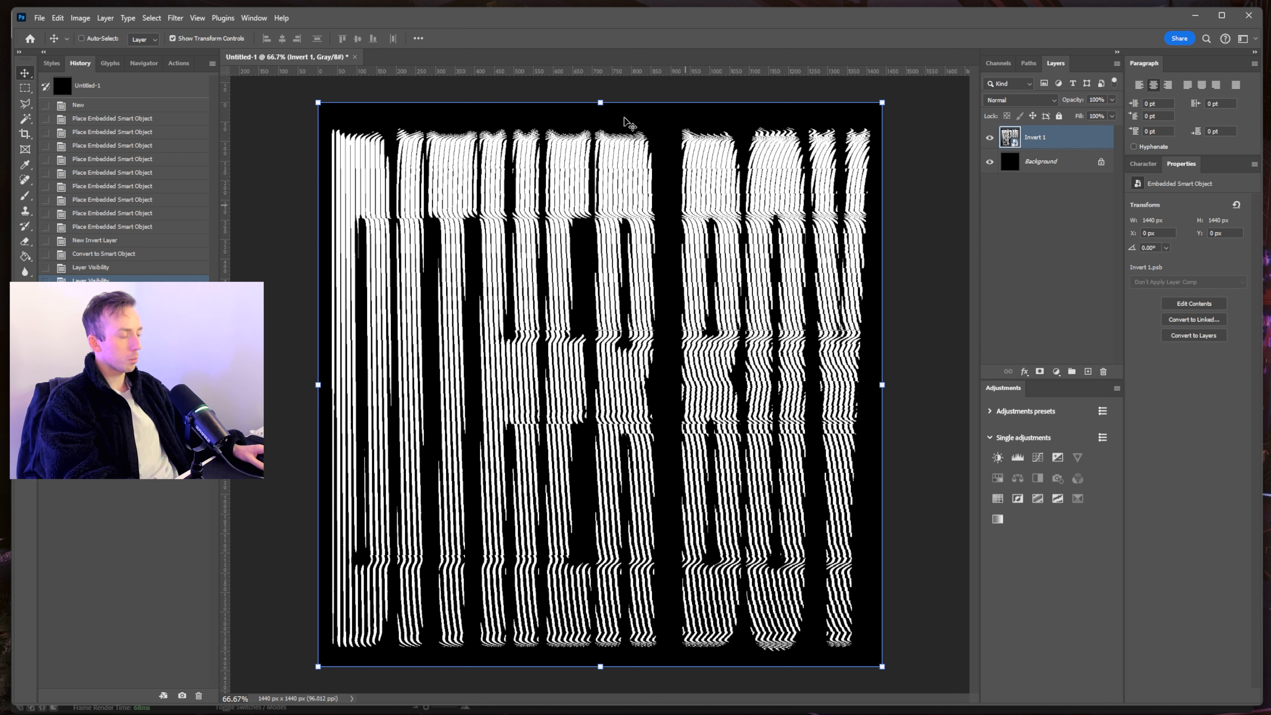
left_click(1017, 283)
left_click(1051, 137)
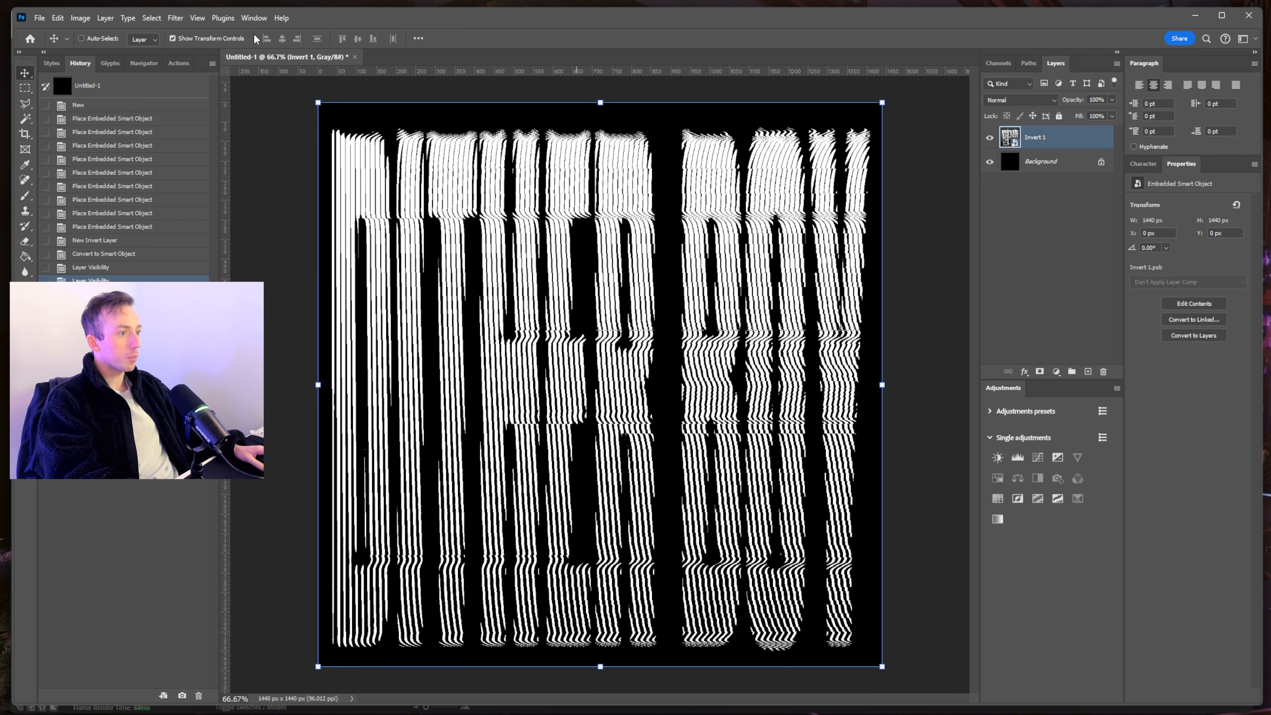
left_click(176, 17)
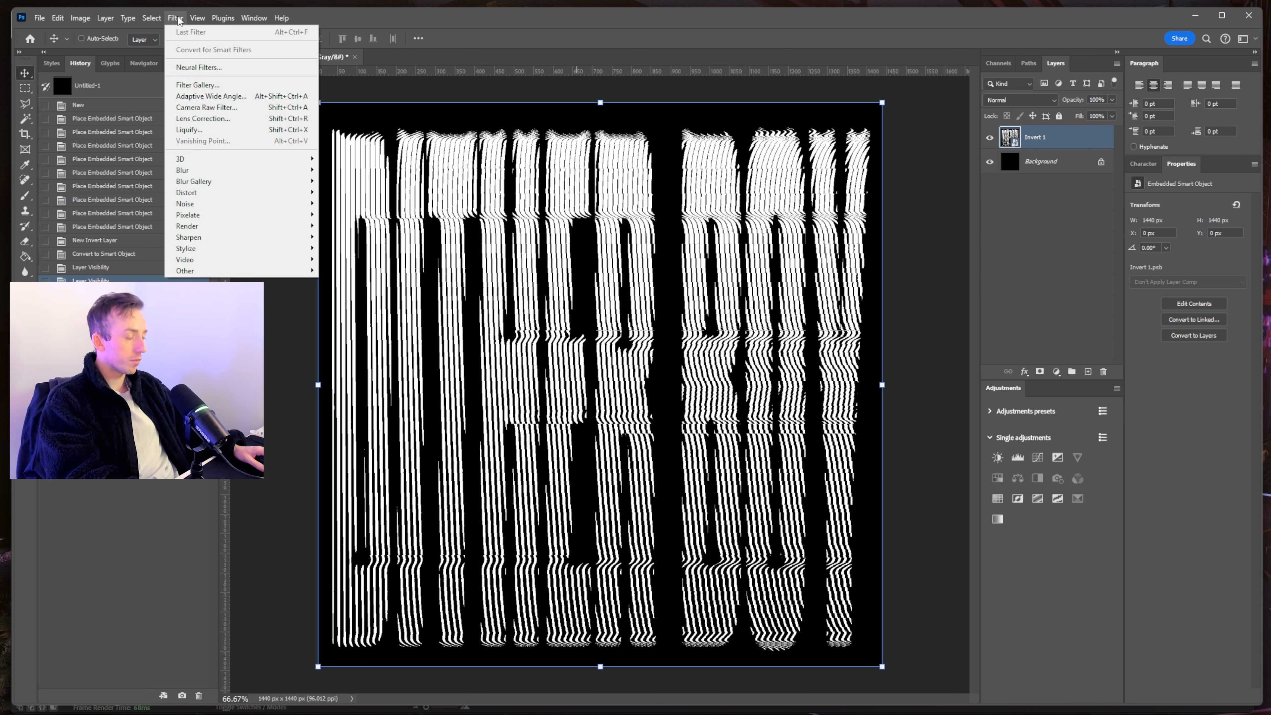
mouse_move(182, 170)
left_click(345, 216)
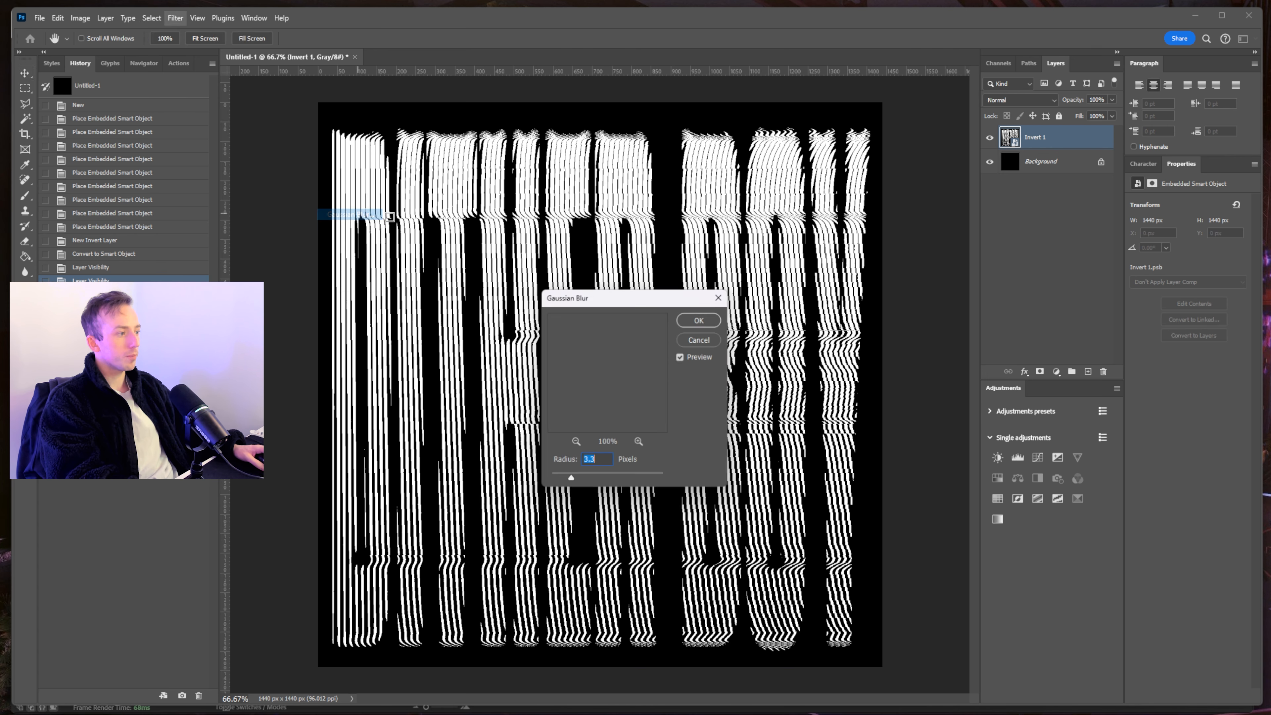
left_click(700, 319)
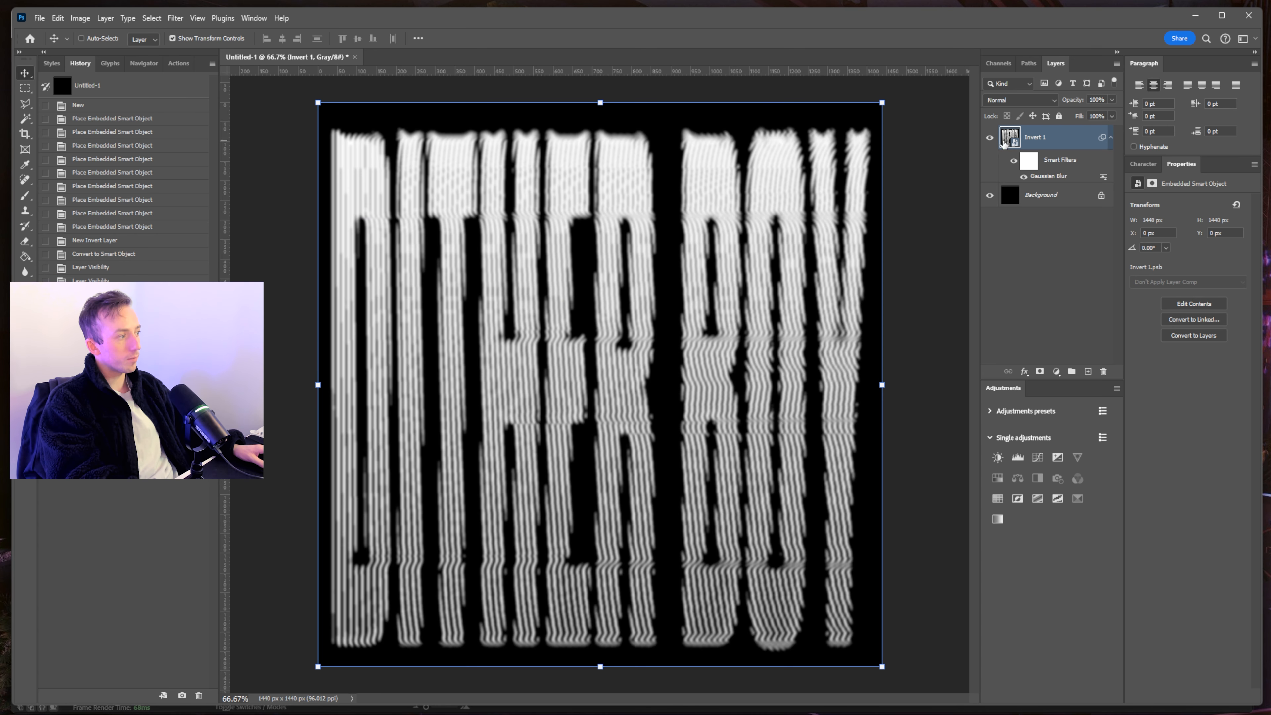
- Set the blur filter's blend mode to Screen and lower its Radius to 1.8 px
double_click(1104, 178)
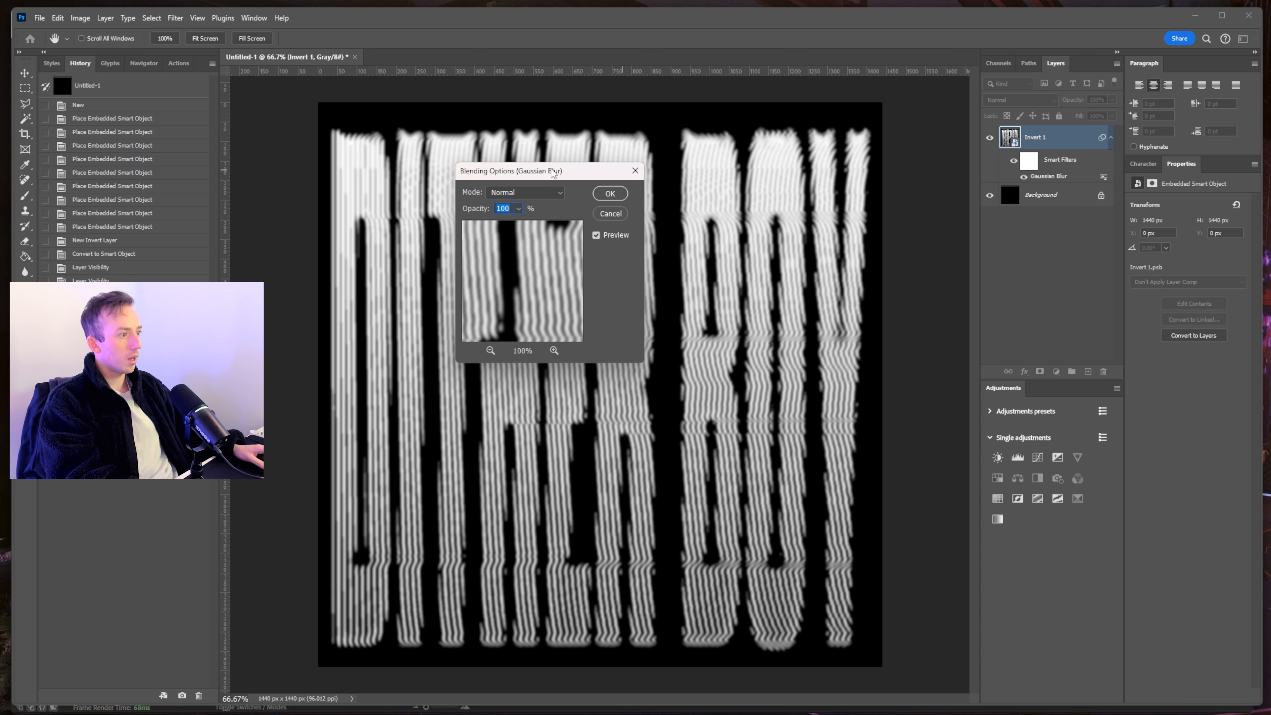
left_click(527, 196)
left_click(530, 299)
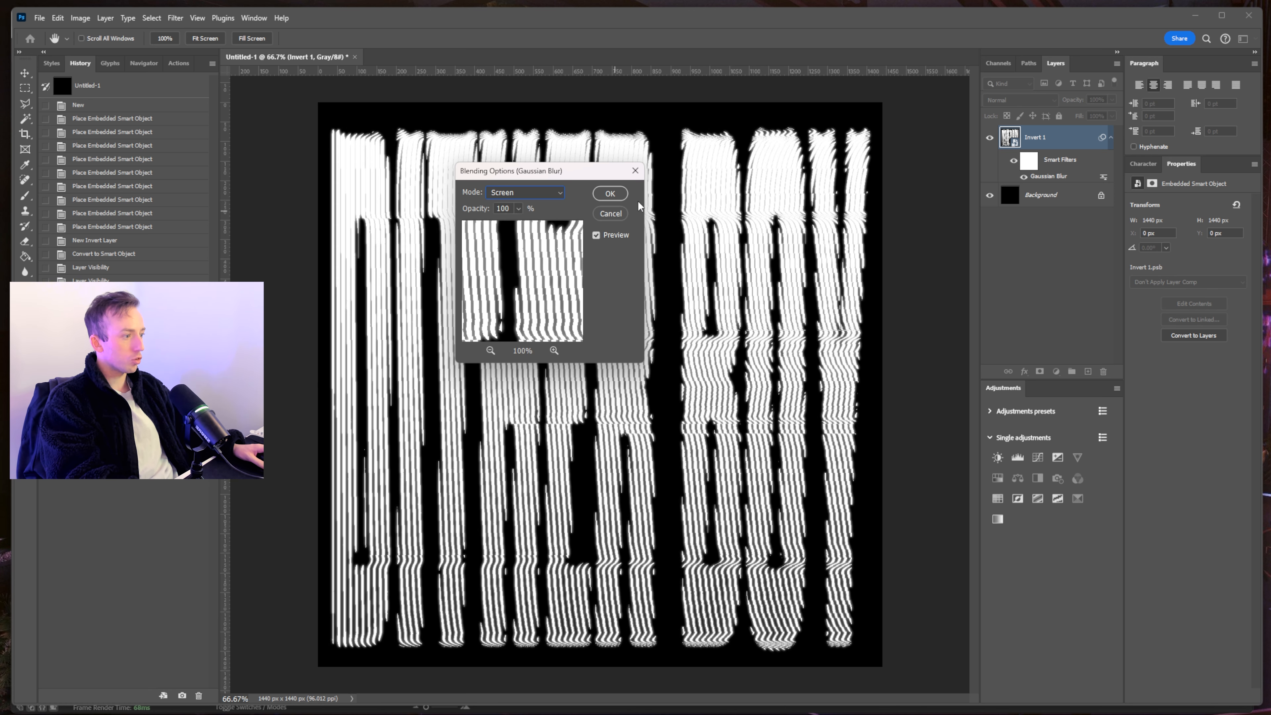
left_click(621, 194)
key("ctrl+alt+f")
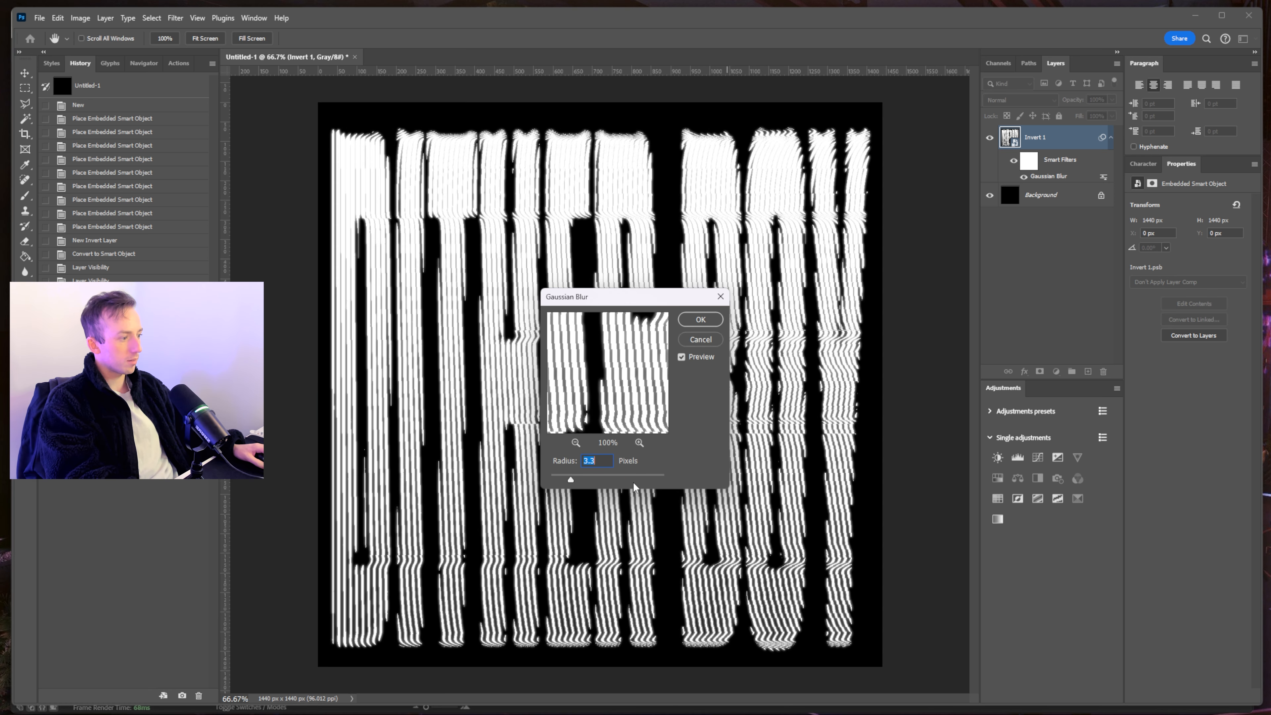
left_click_drag(570, 479, 604, 480)
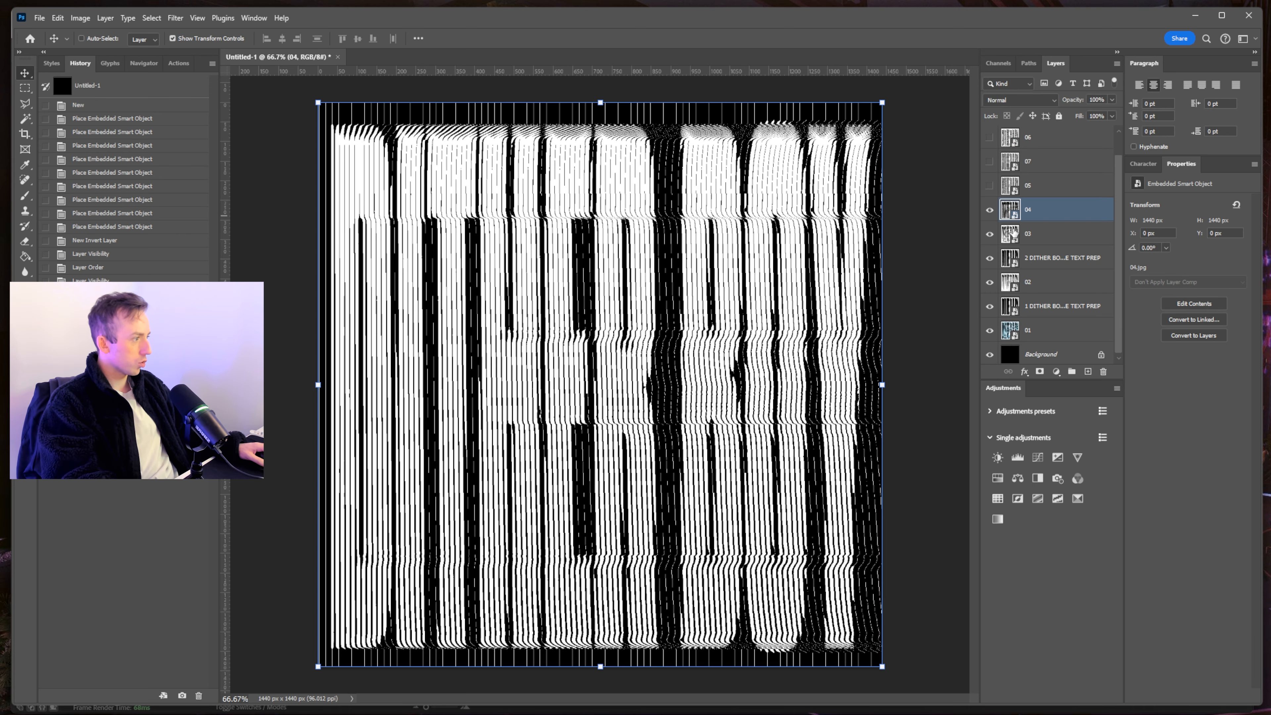
- Toggle the placed frames so layer 07 shows while layers 04, 05 and 06 are hidden
scroll(988, 245, "up", 1)
left_click(988, 219)
left_click(989, 235)
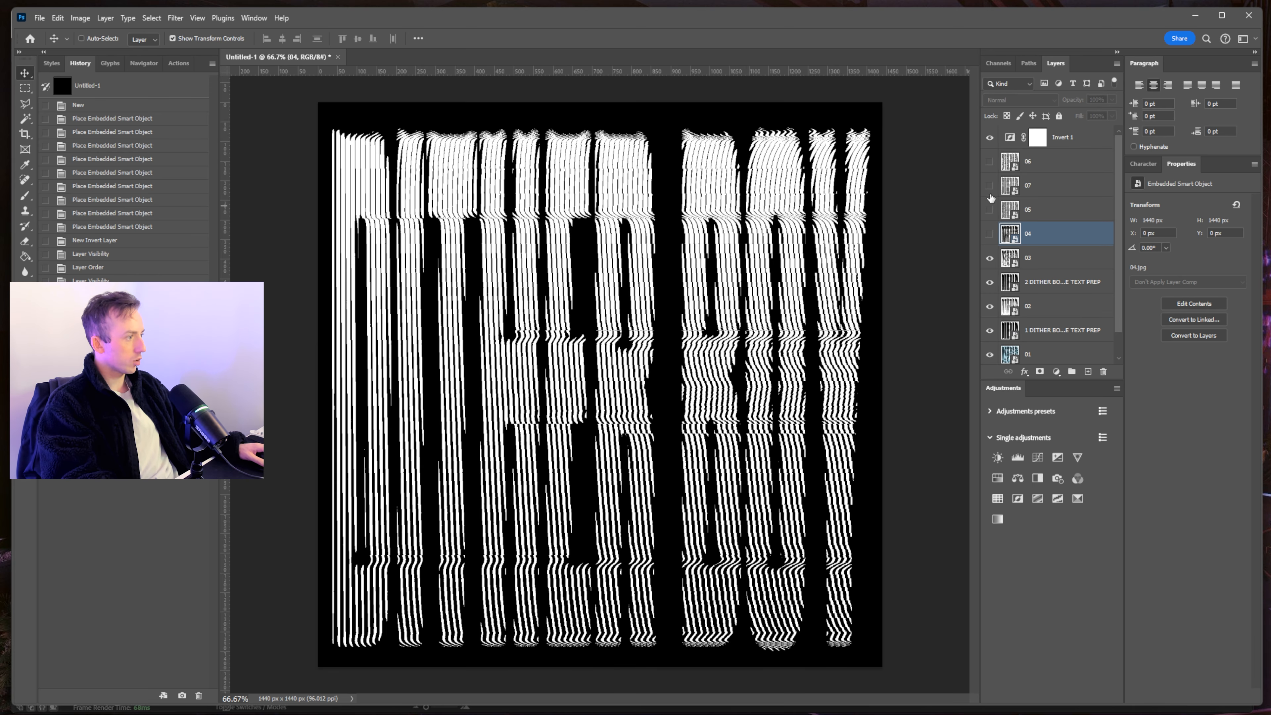
left_click(990, 186)
left_click(990, 163)
left_click(990, 163)
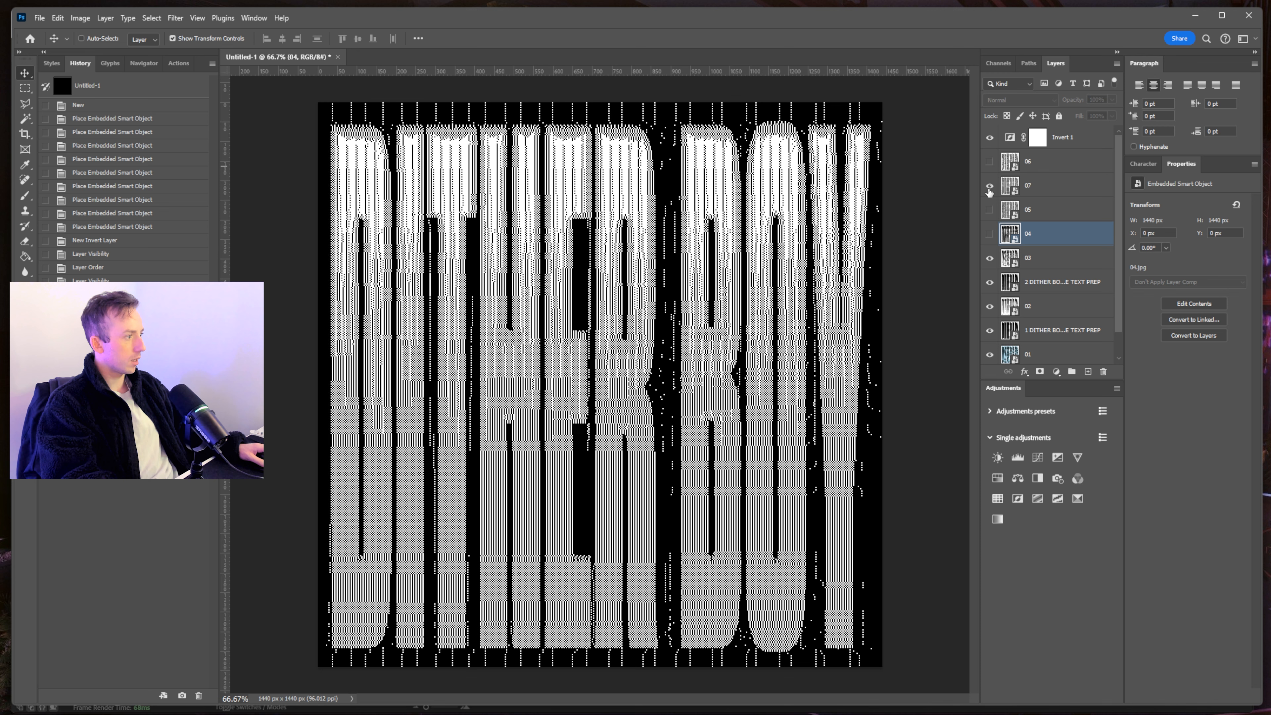
left_click(1041, 183)
- Give Invert 1 a magenta (ff00ea) colour overlay and duplicate its Gaussian Blur smart filter
left_click(1035, 138)
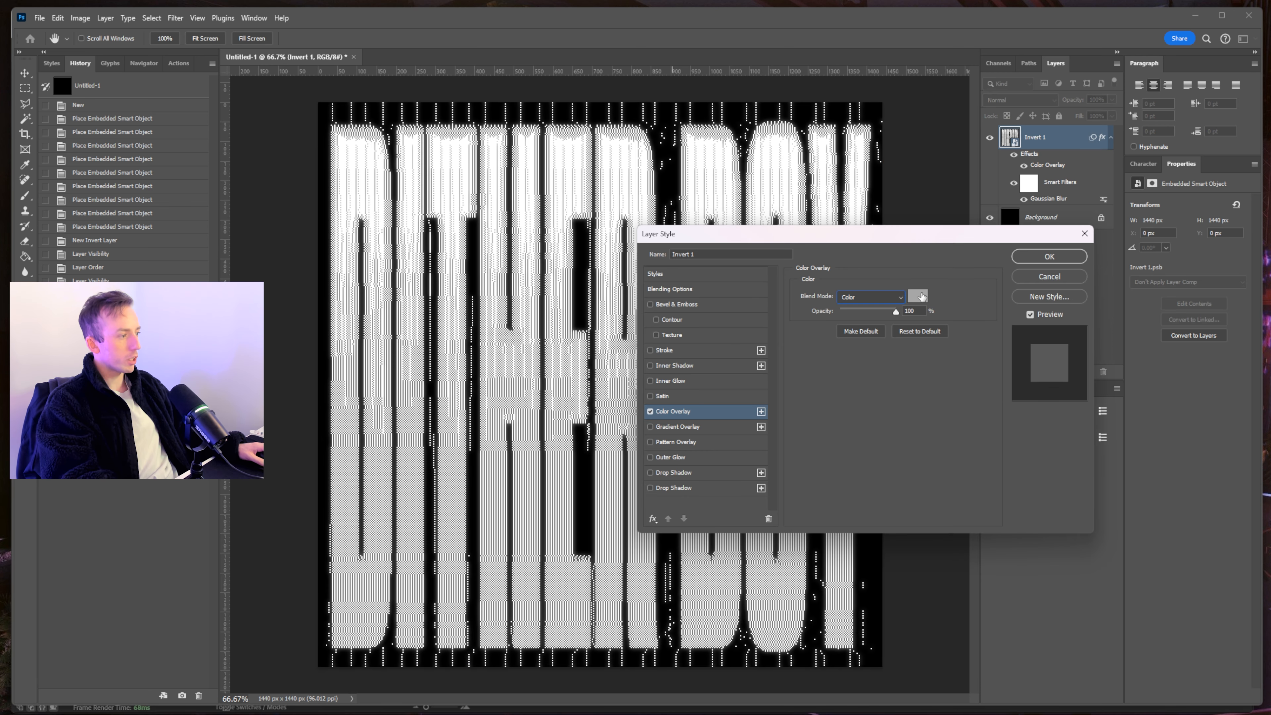
left_click(918, 297)
type("ff0000")
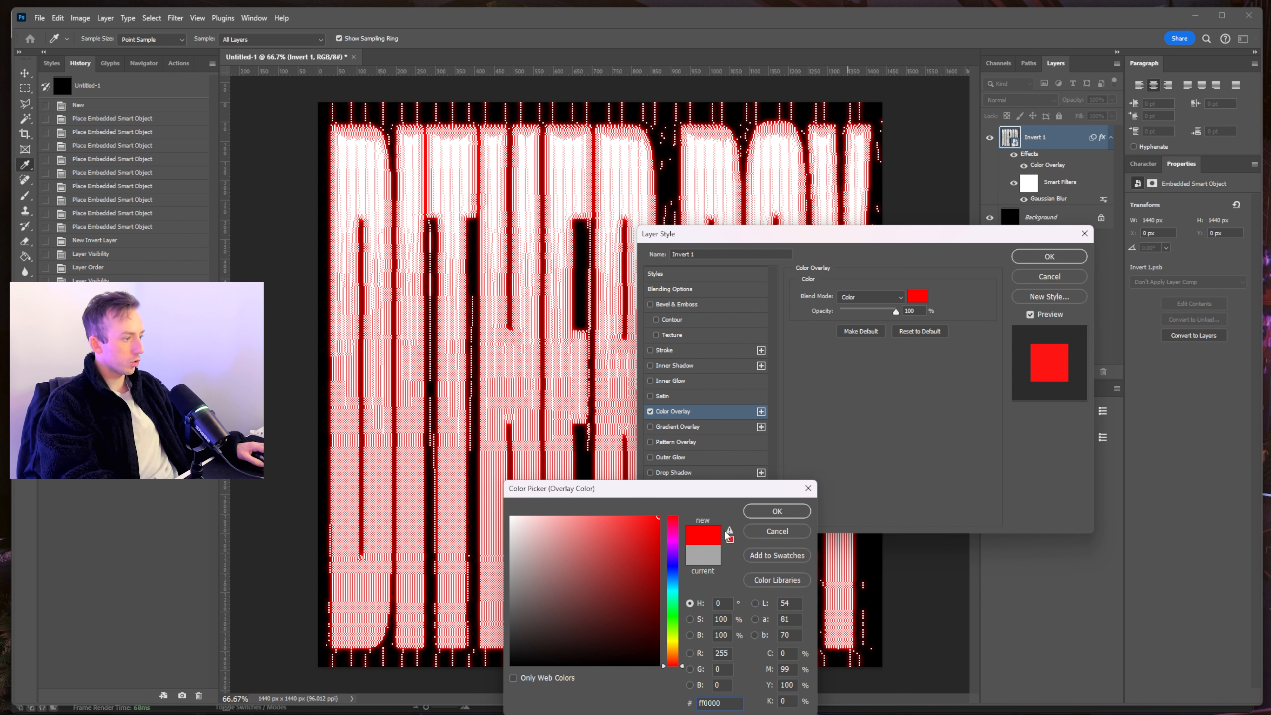
left_click_drag(672, 552, 673, 515)
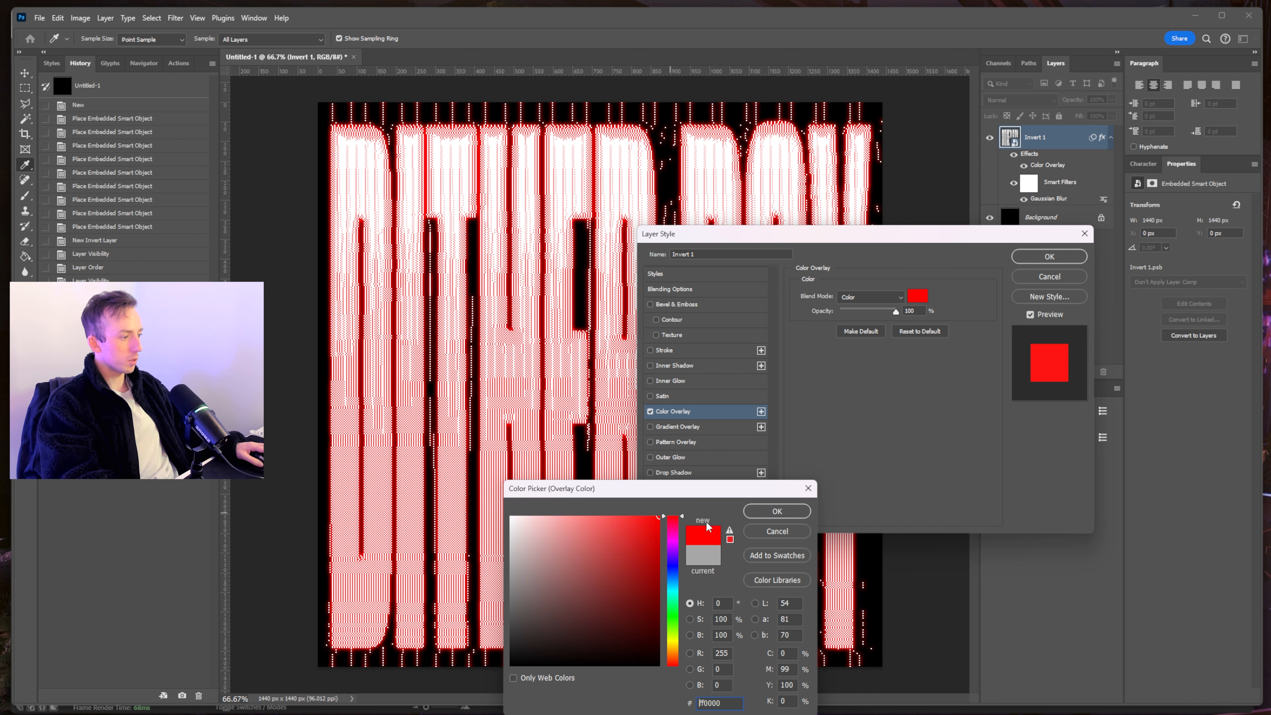
left_click(679, 539)
left_click(775, 511)
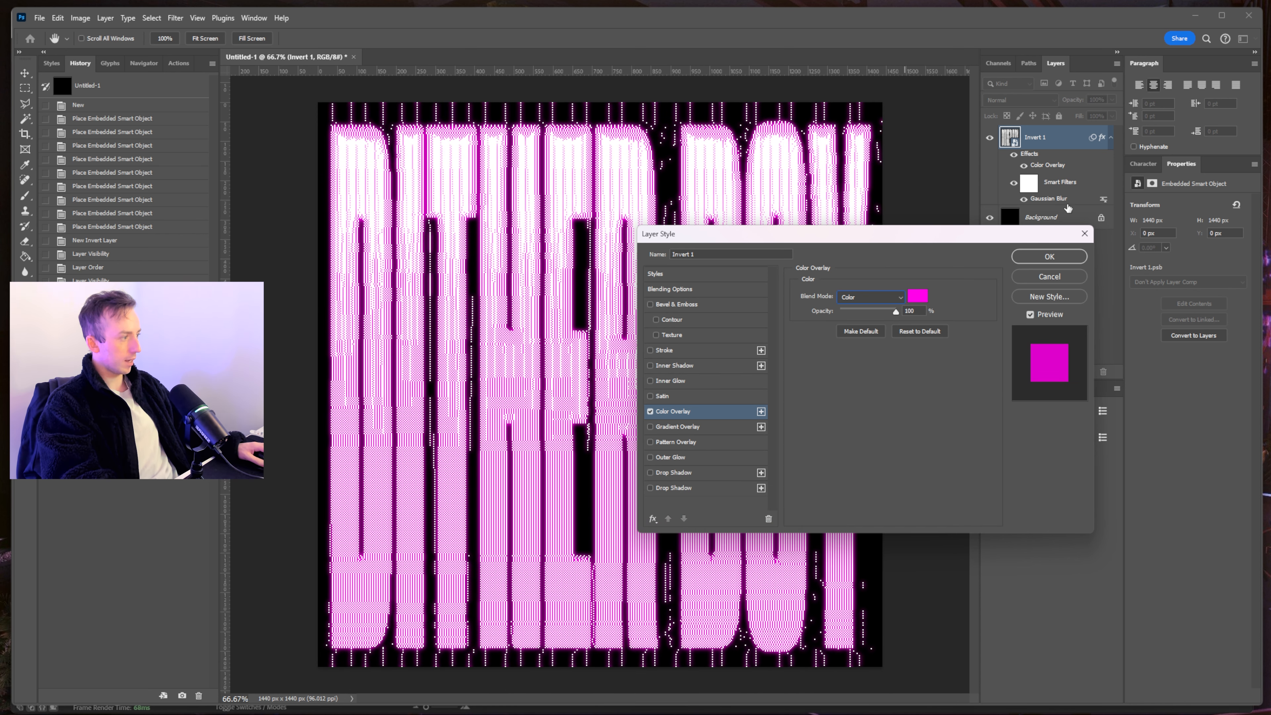
left_click(1049, 256)
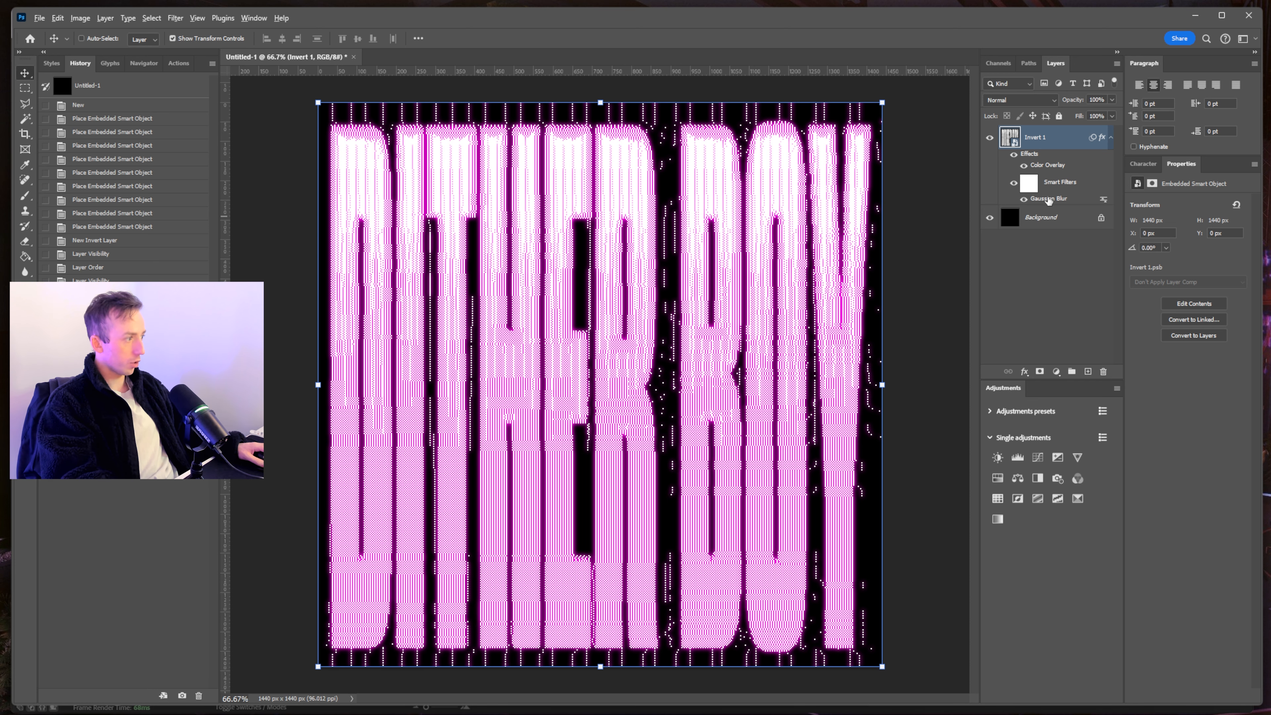
left_click_drag(1049, 202, 1051, 192)
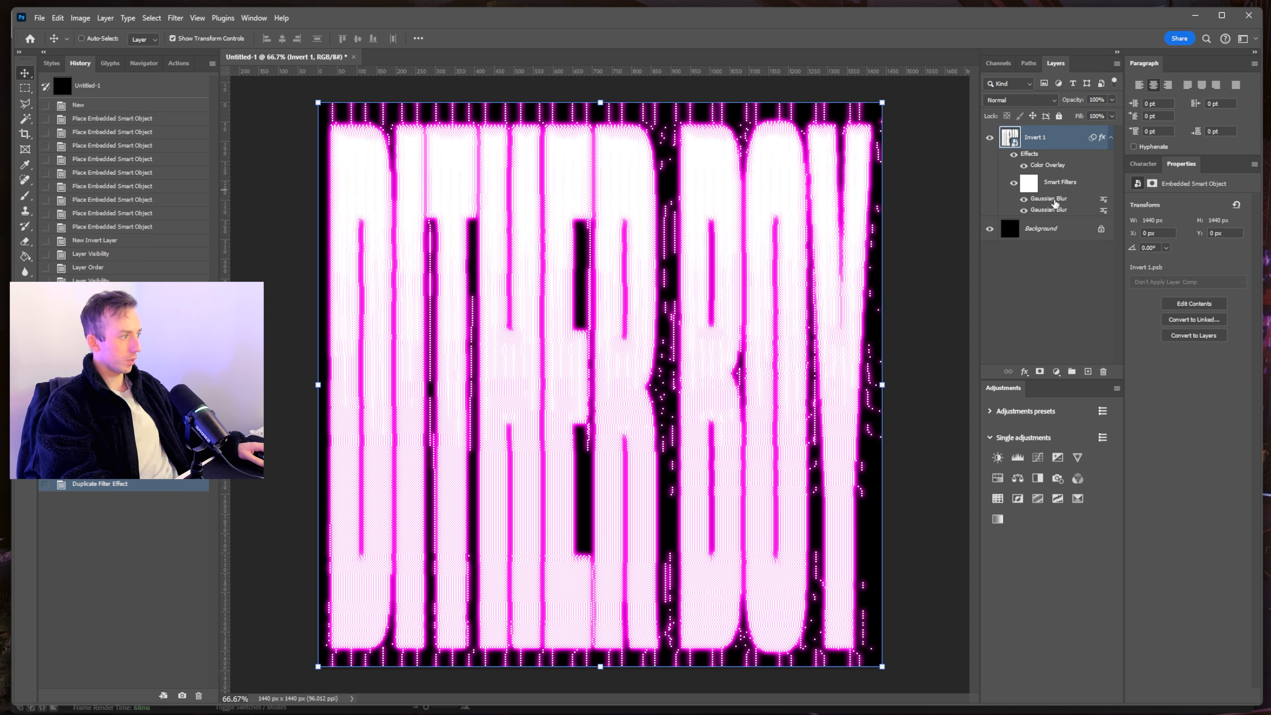
- Reduce one Gaussian Blur filter's radius for sharper text
double_click(1054, 203)
left_click_drag(645, 470, 641, 478)
key("Return")
- Duplicate Invert 1 and blur the copy with a 69.7 px Gaussian Blur
left_click_drag(1087, 208, 1087, 370)
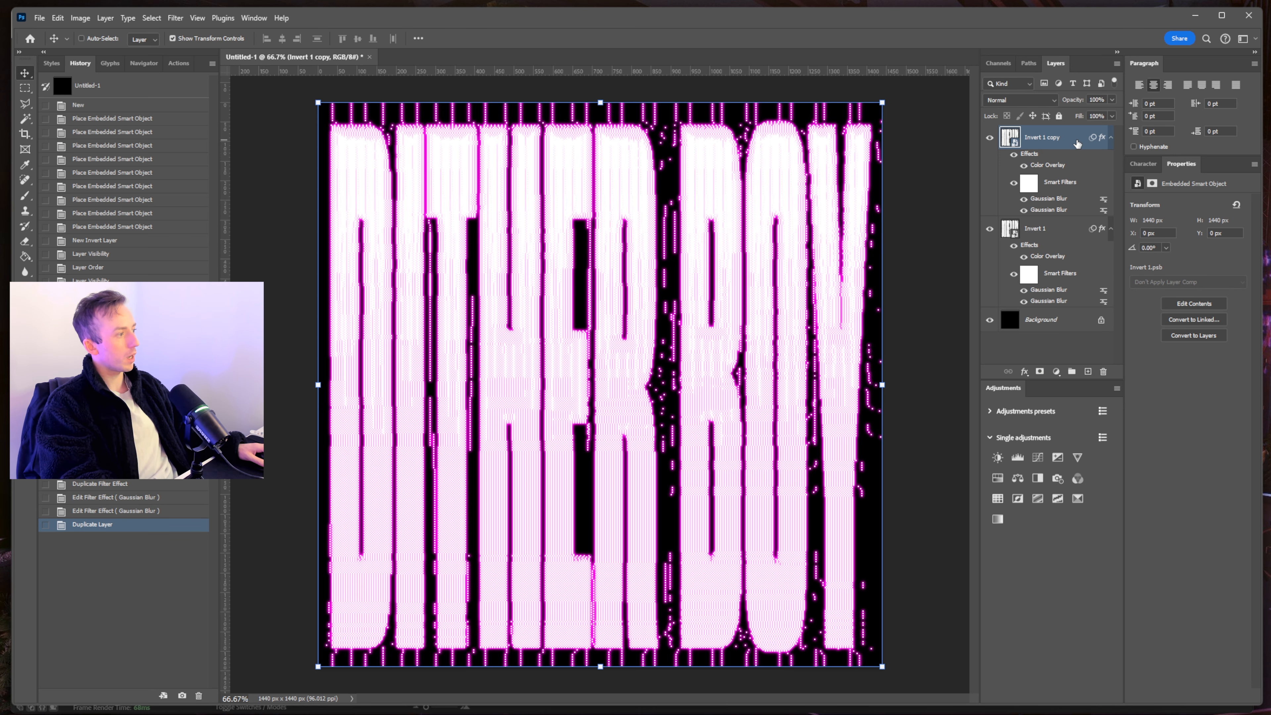
left_click(175, 18)
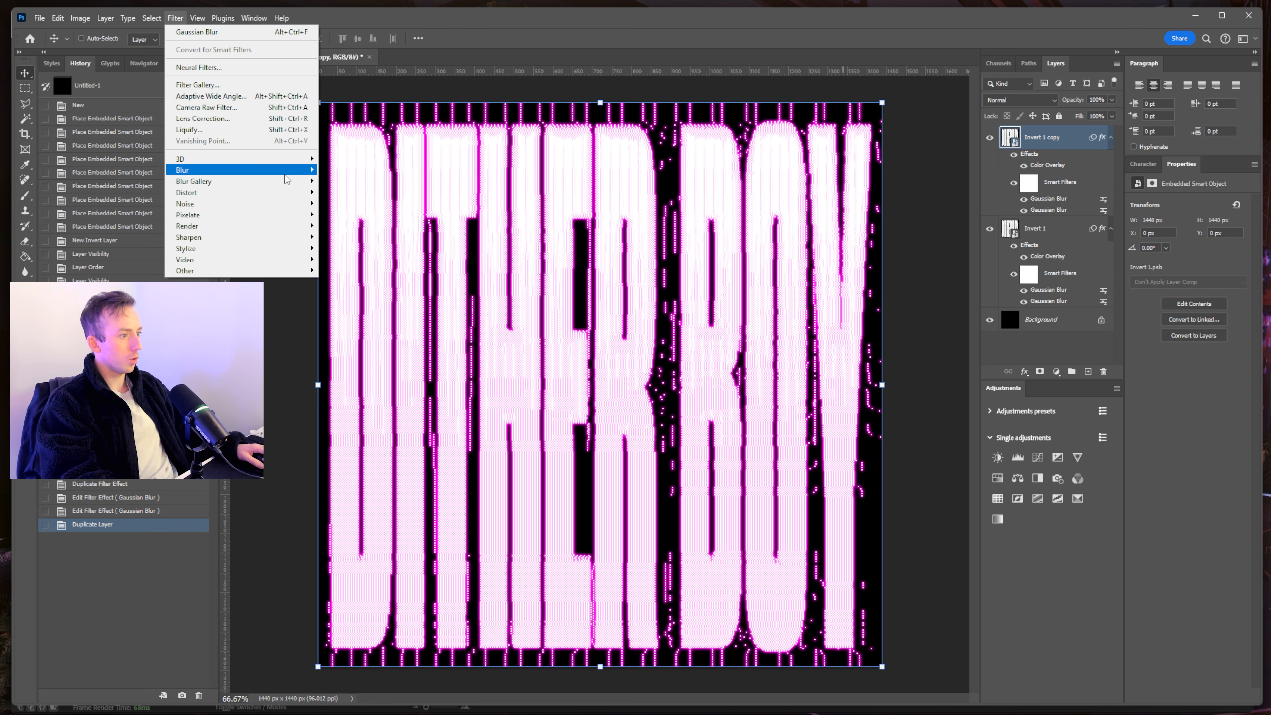
mouse_move(286, 175)
left_click(346, 212)
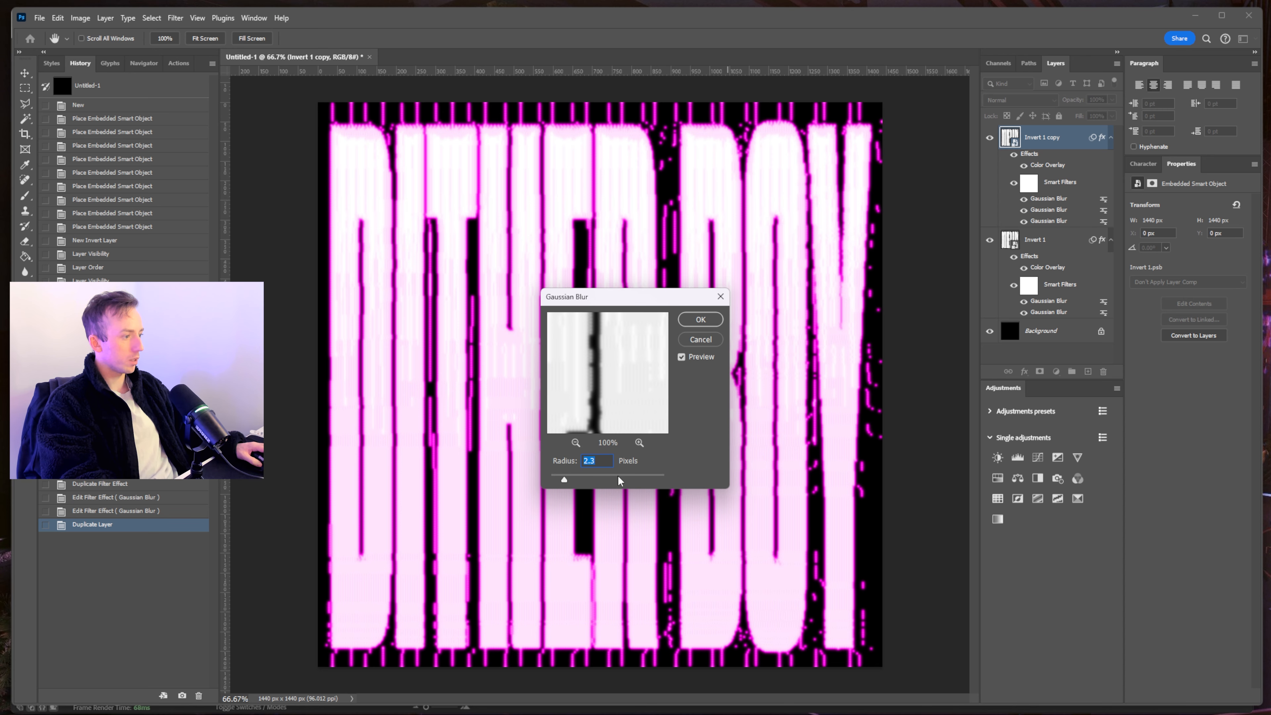
mouse_move(620, 480)
left_mouse_down()
mouse_move(597, 481)
mouse_move(617, 479)
left_mouse_up()
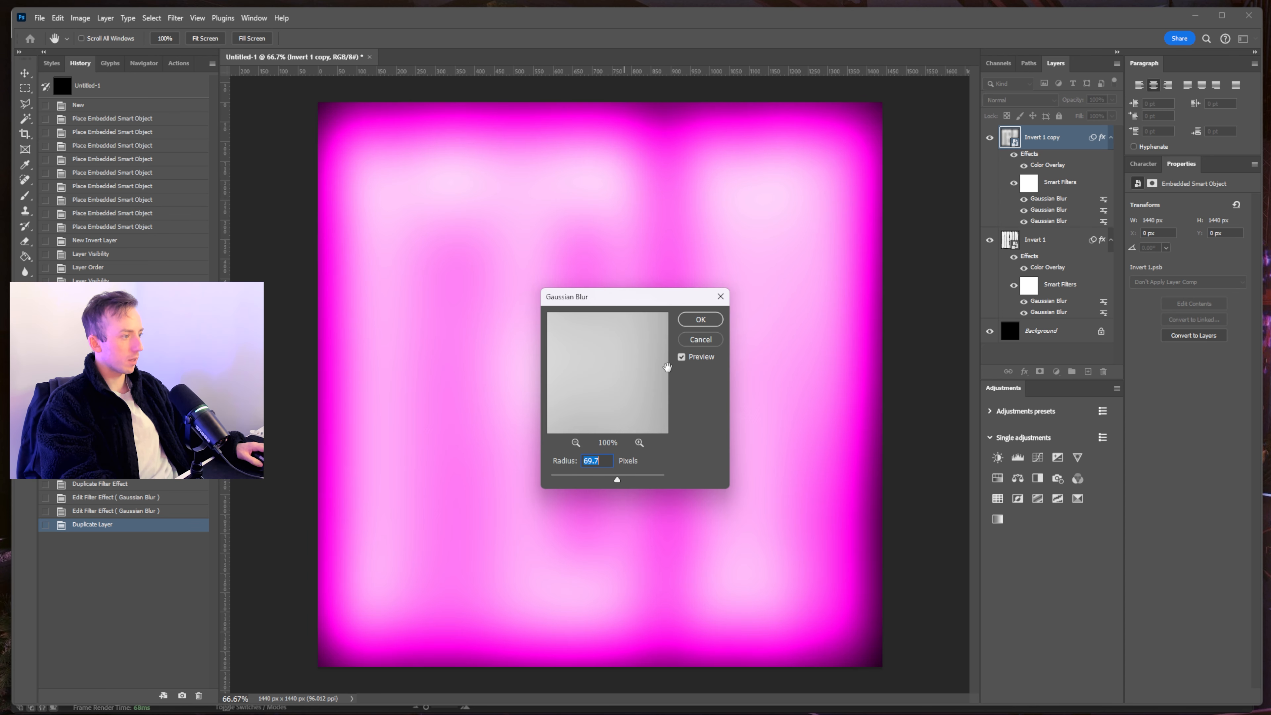
left_click(701, 319)
- Disable the copy's effects, set it to Screen at 53% opacity, and open Invert 1's contents
left_click(1013, 153)
left_click(1021, 100)
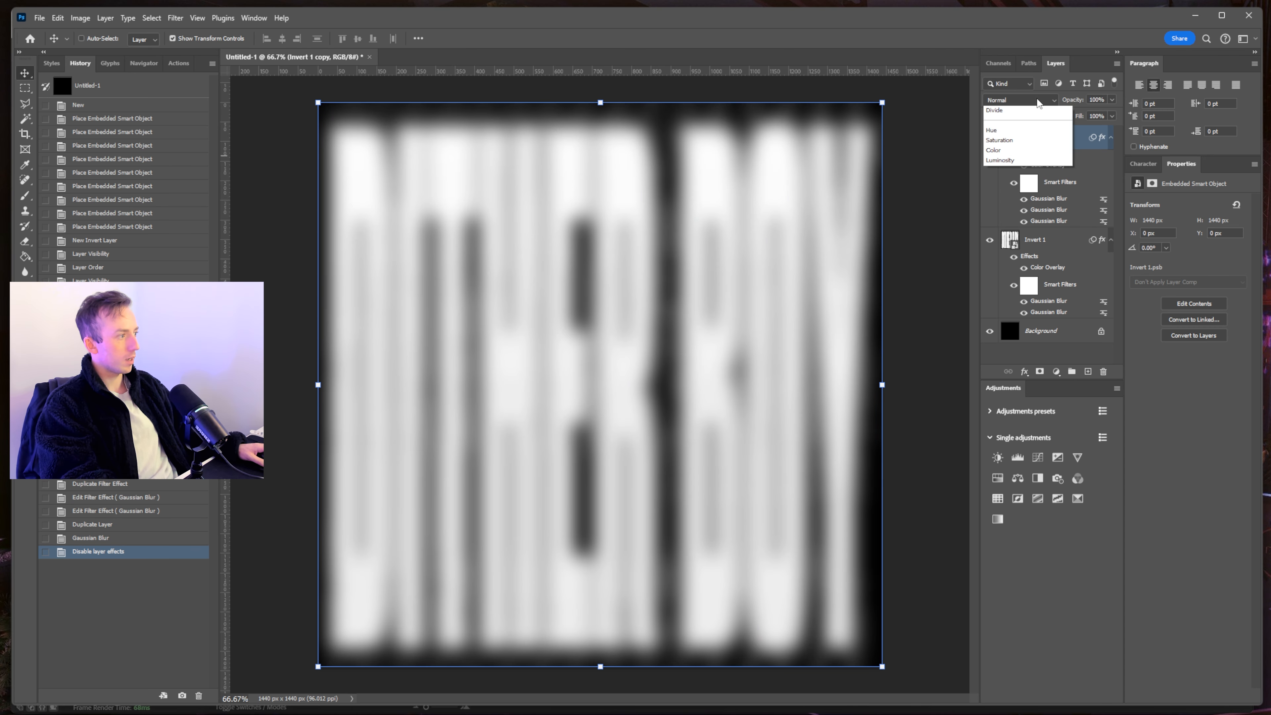
left_click(1020, 213)
left_click_drag(1111, 99, 1094, 113)
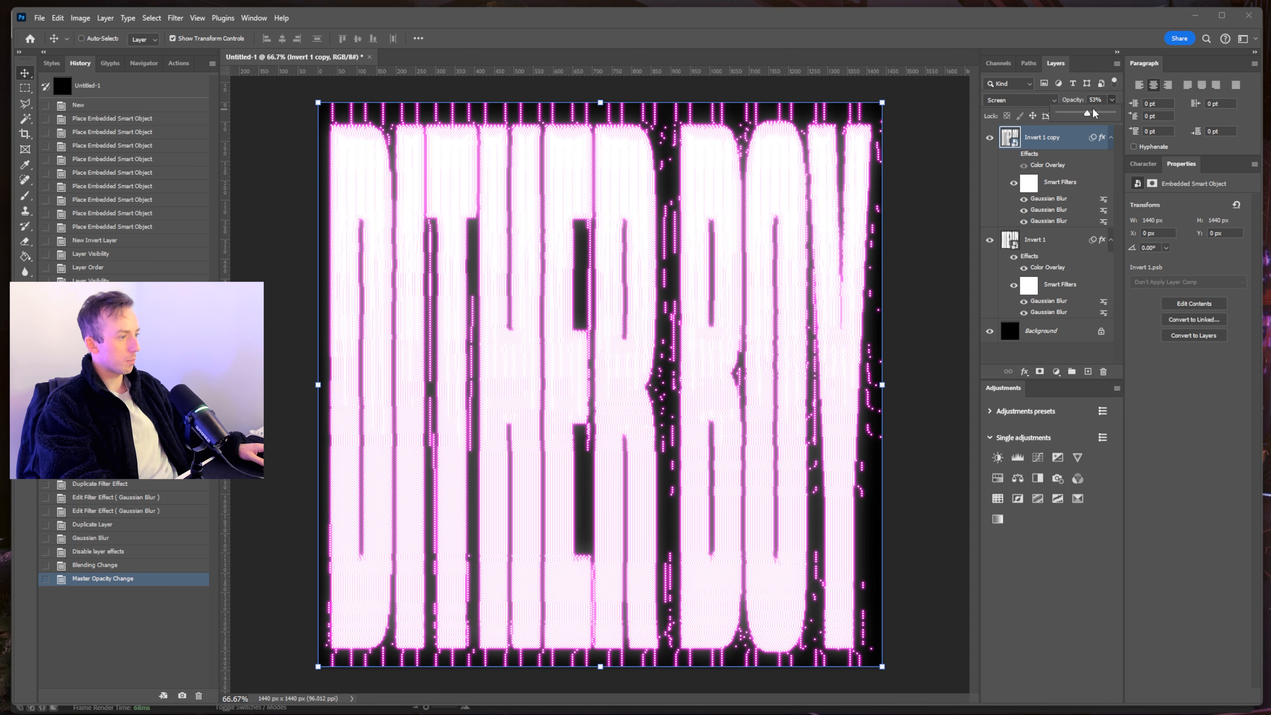
left_click(1009, 331)
left_click(1009, 240)
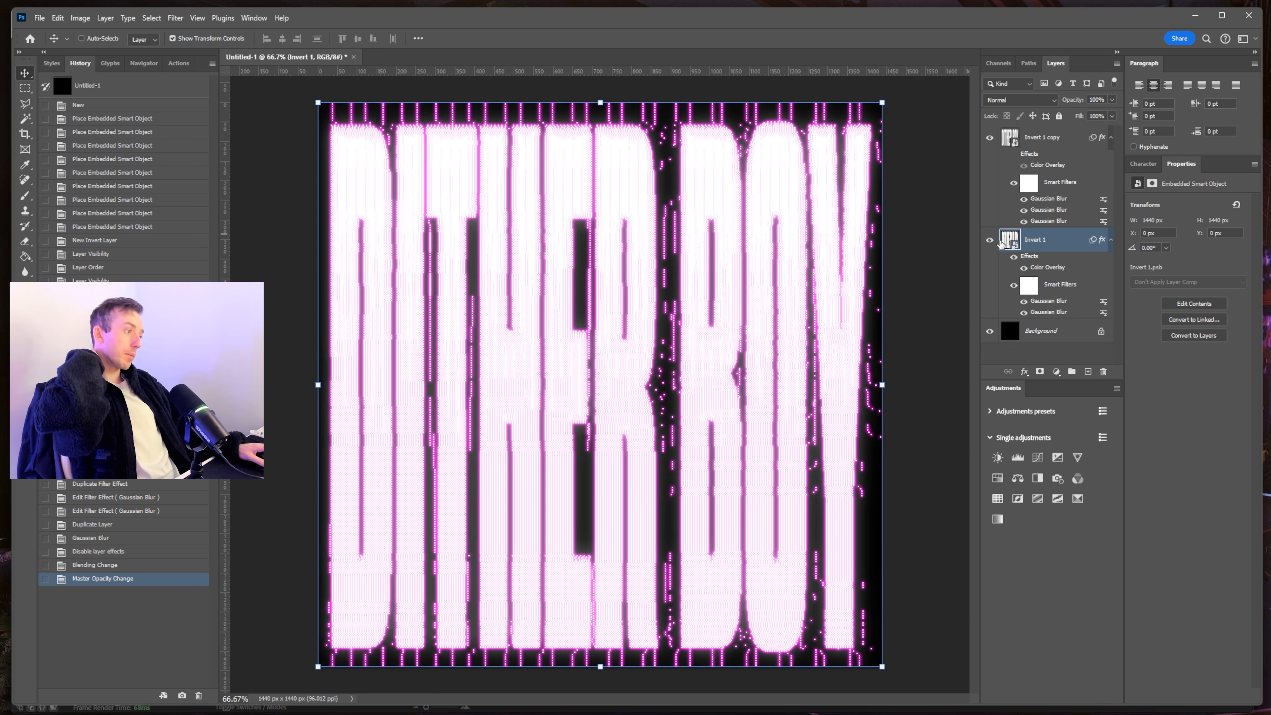
double_click(1009, 241)
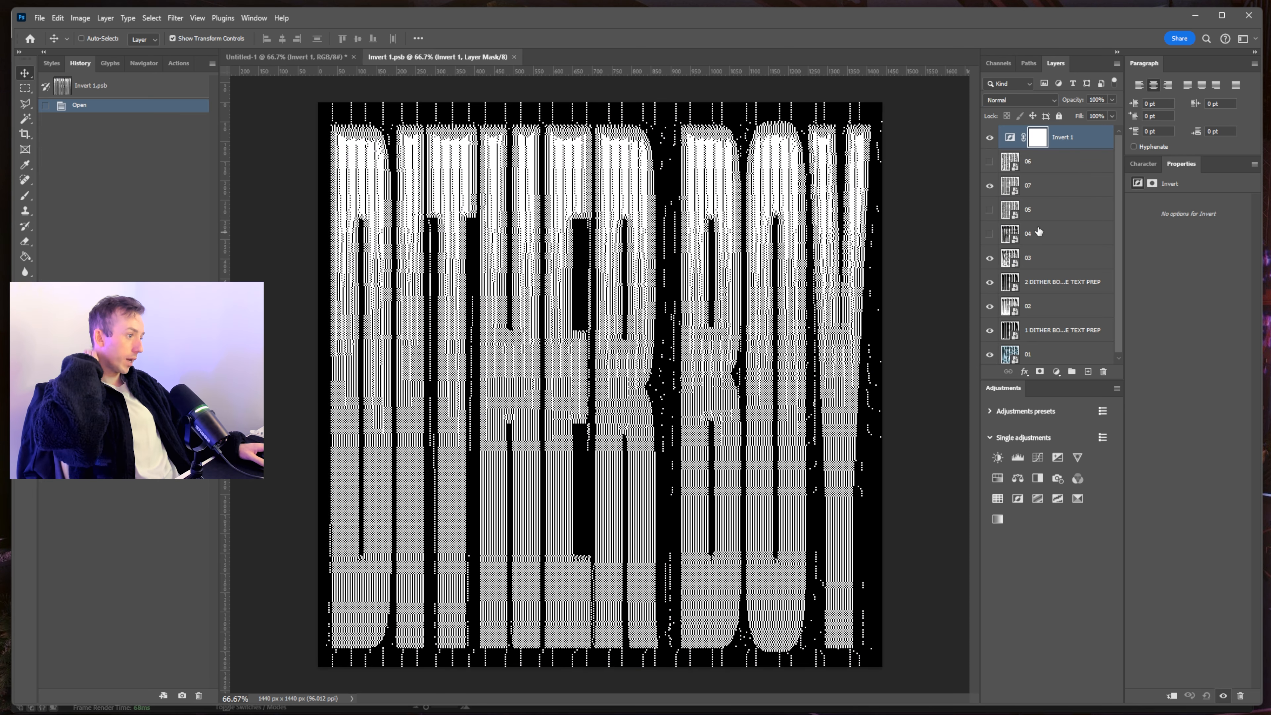
- Leave only frame 02 visible in Invert 1.psb, save it, return to Untitled-1, then Dither Boy
left_click_drag(989, 185, 991, 232)
left_click(989, 258)
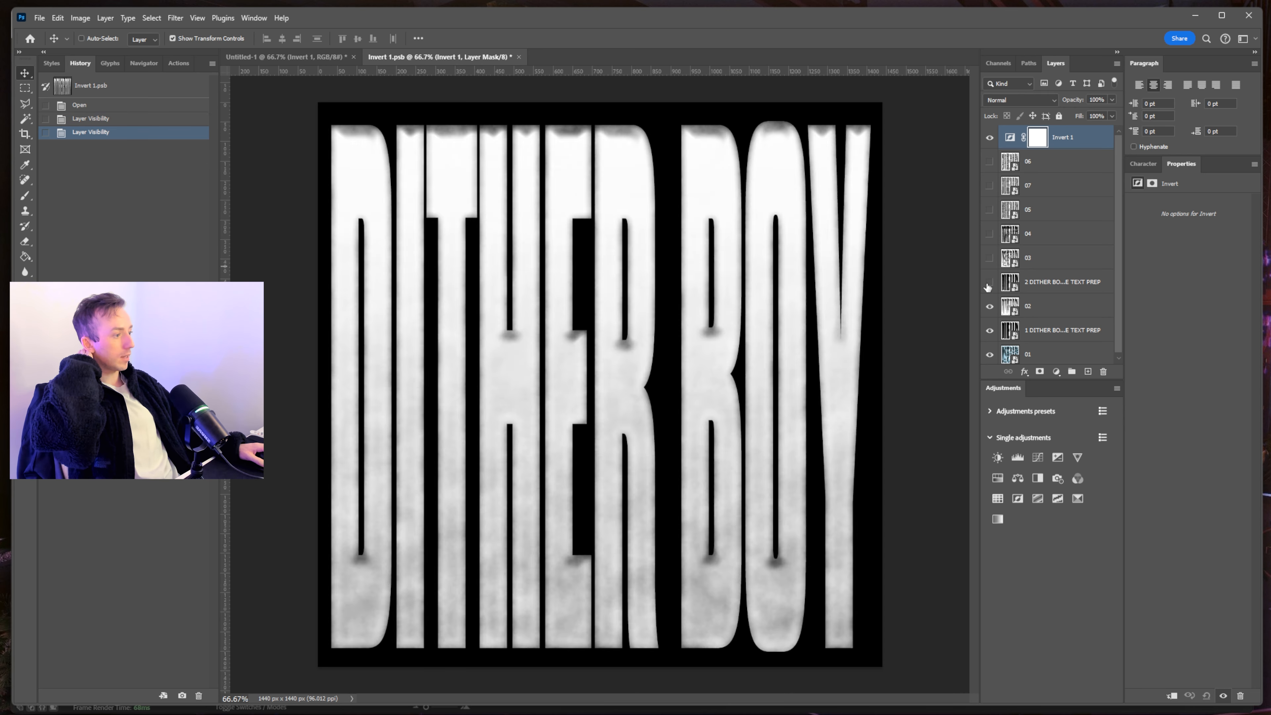
left_click(989, 282)
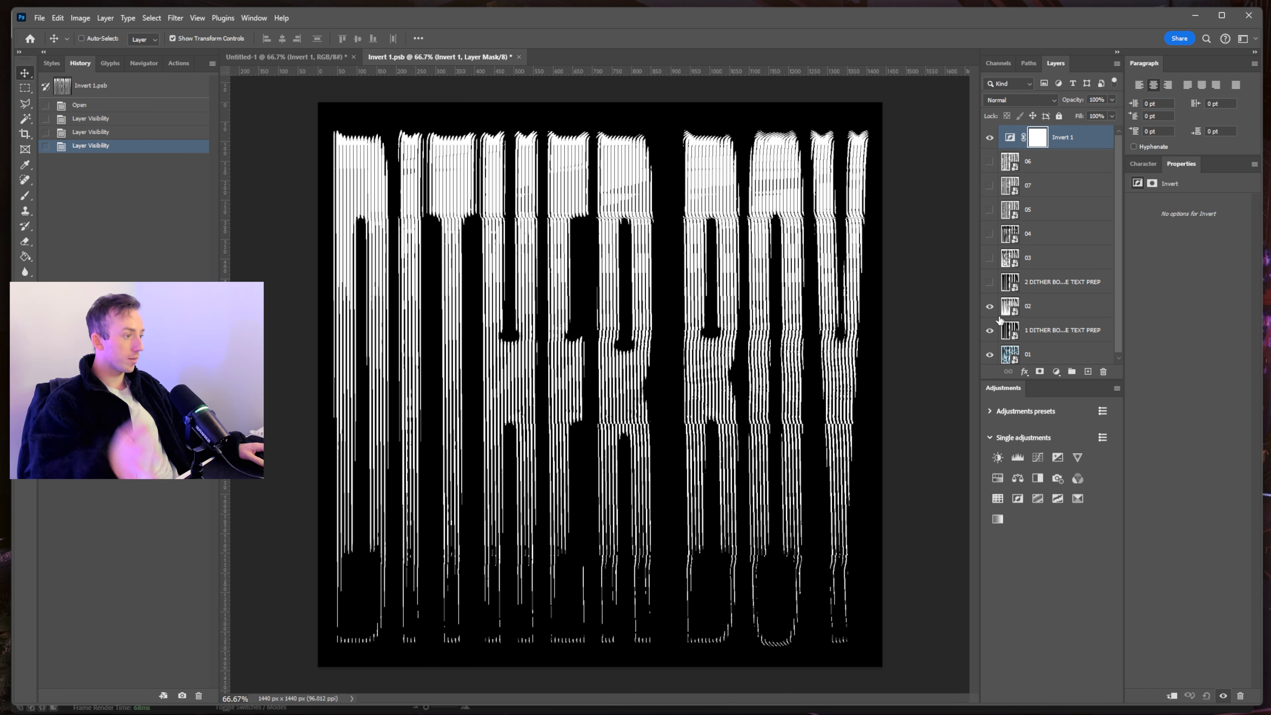
left_click(989, 306)
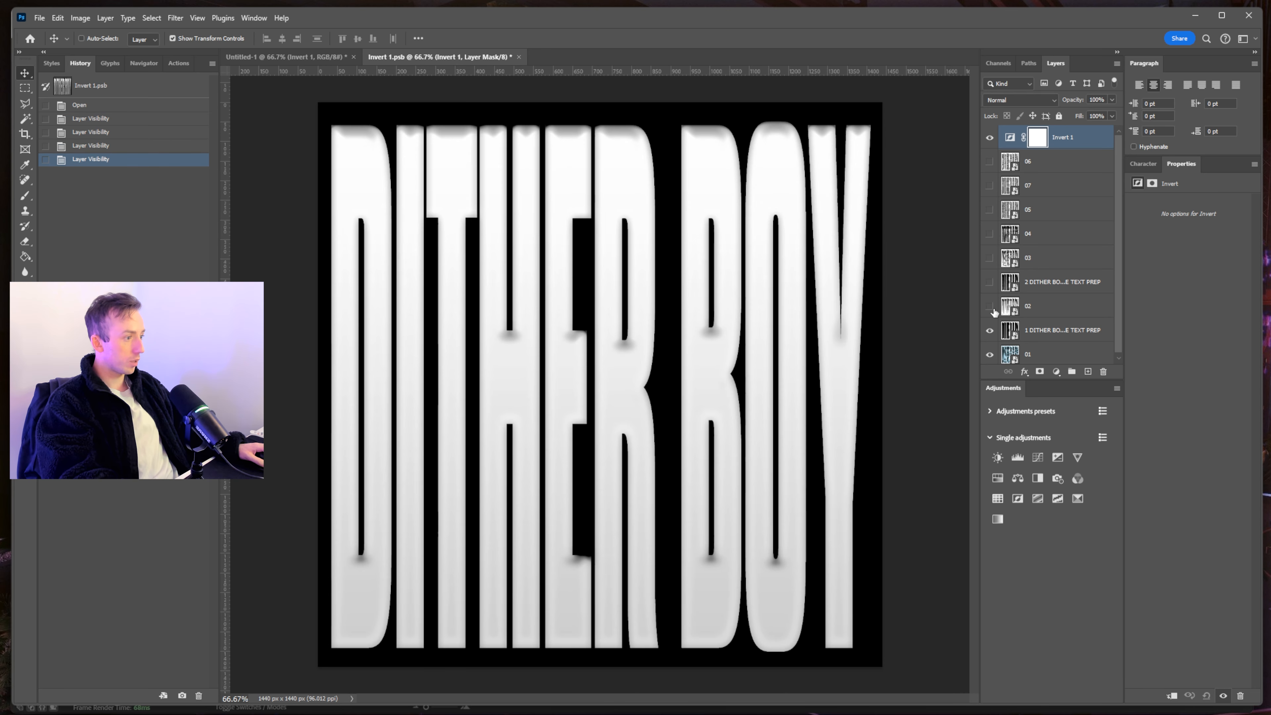
left_click(989, 330)
left_click(989, 354)
left_click(989, 306)
left_click(1045, 305)
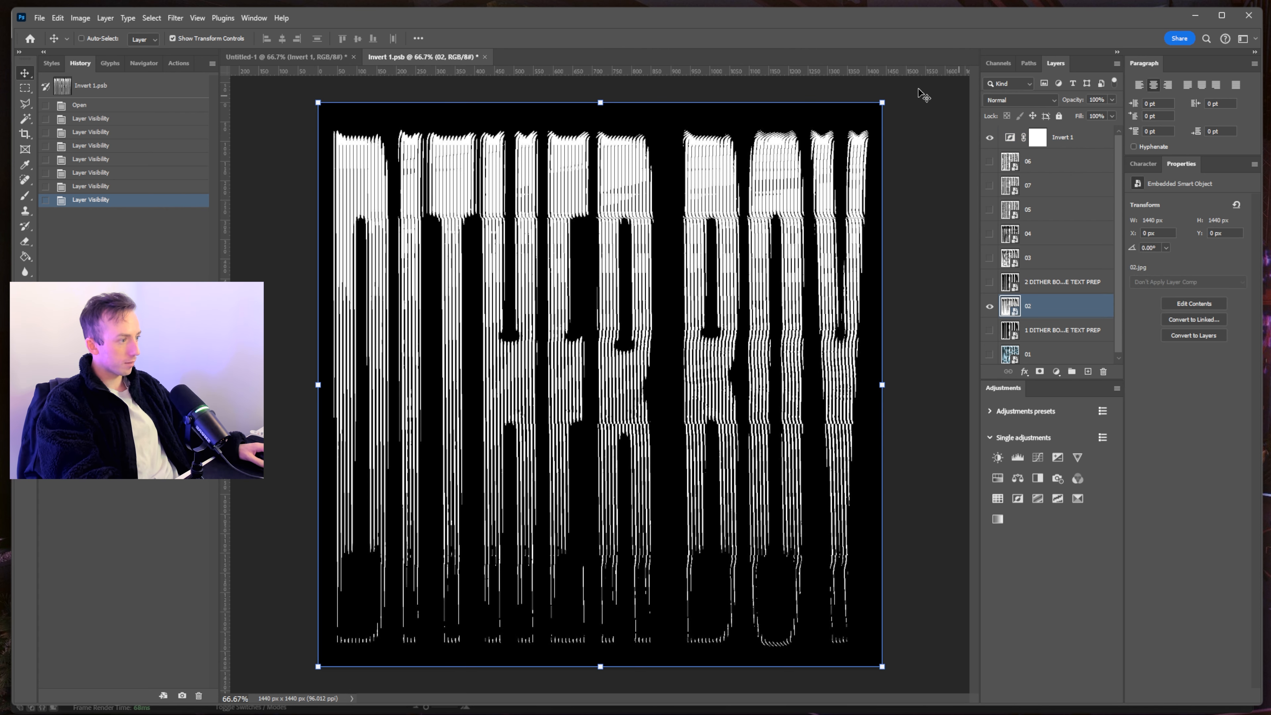
key("ctrl+s")
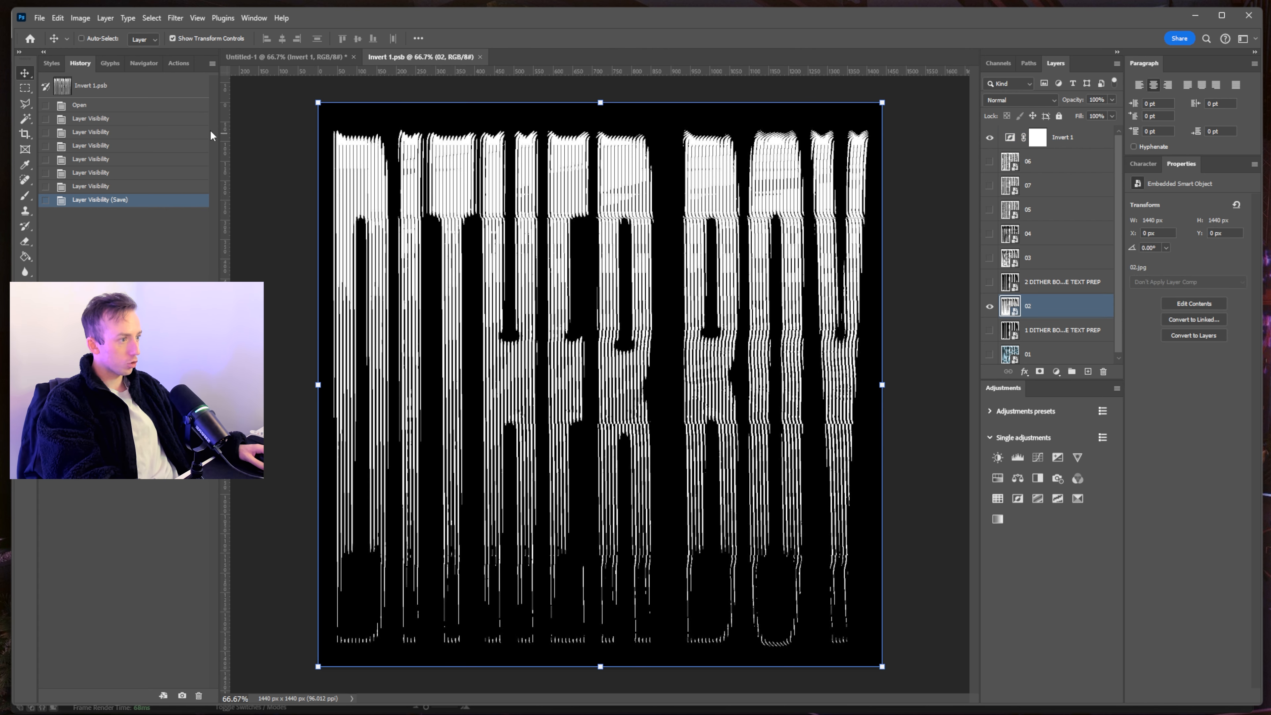
left_click(283, 58)
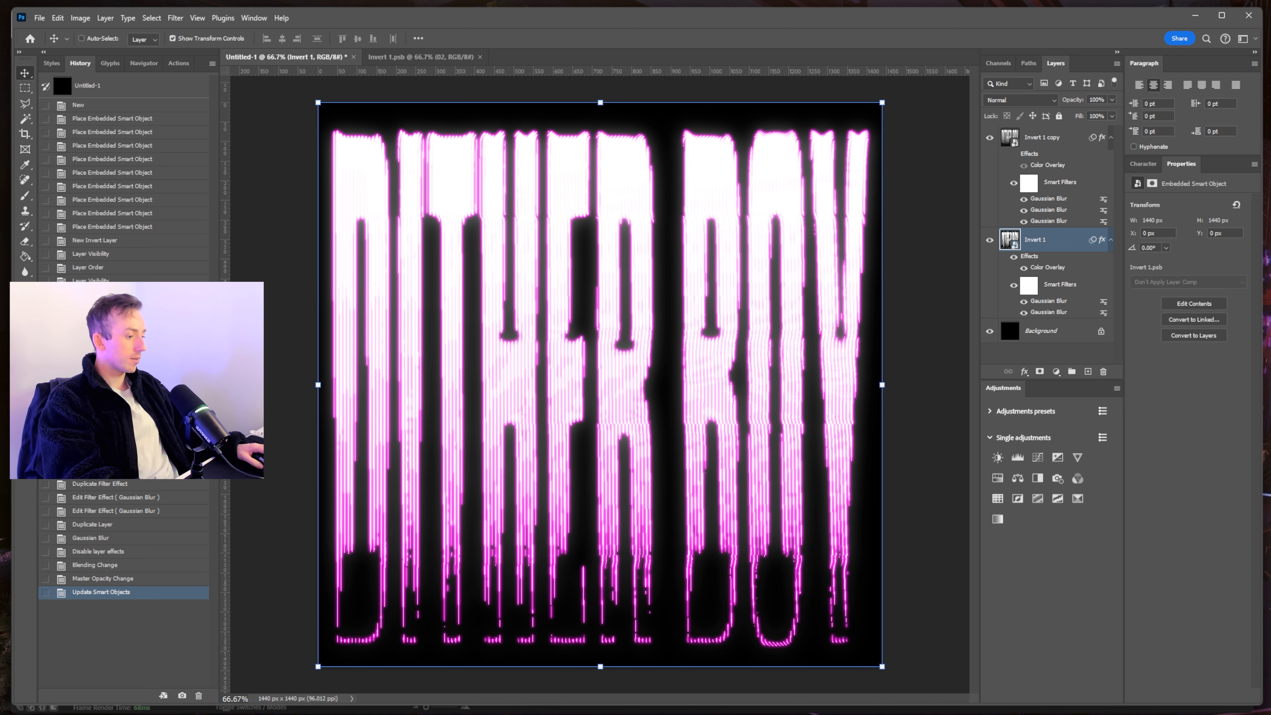
key("alt+Tab")
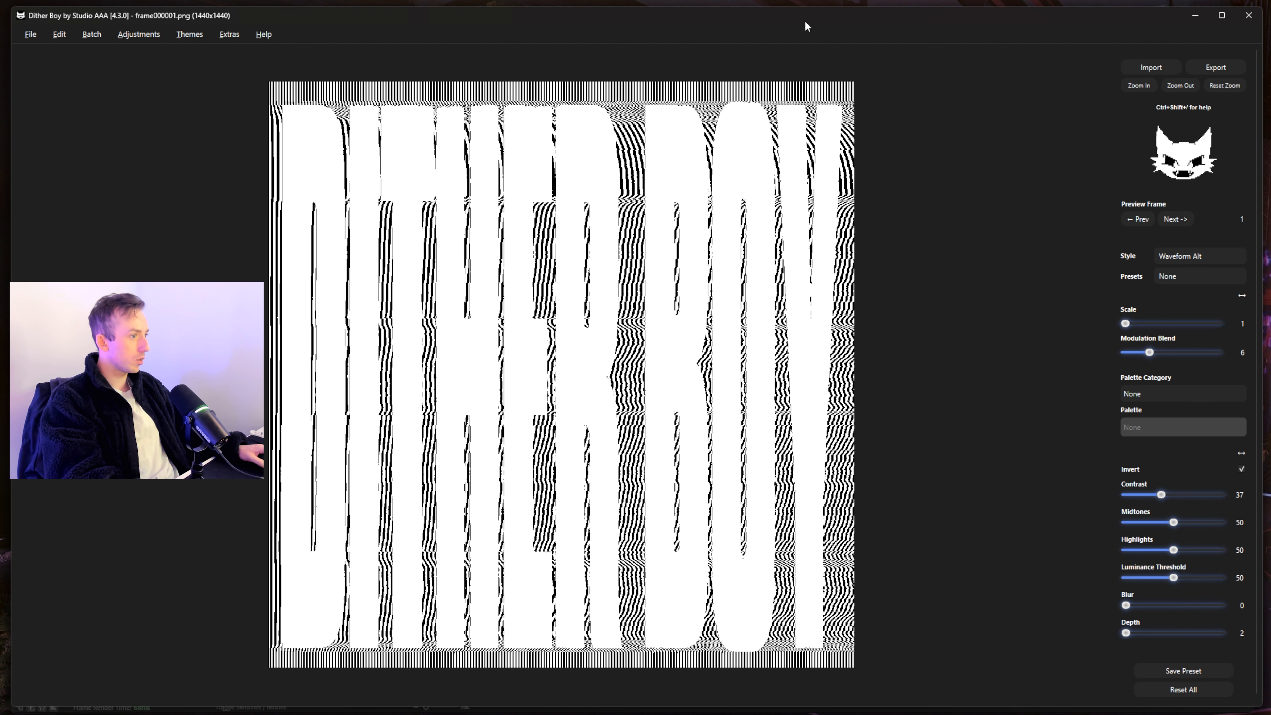
- Minimise the Dither Boy window to reveal Photoshop's glowing pink DITHER BOY image
left_click(1194, 18)
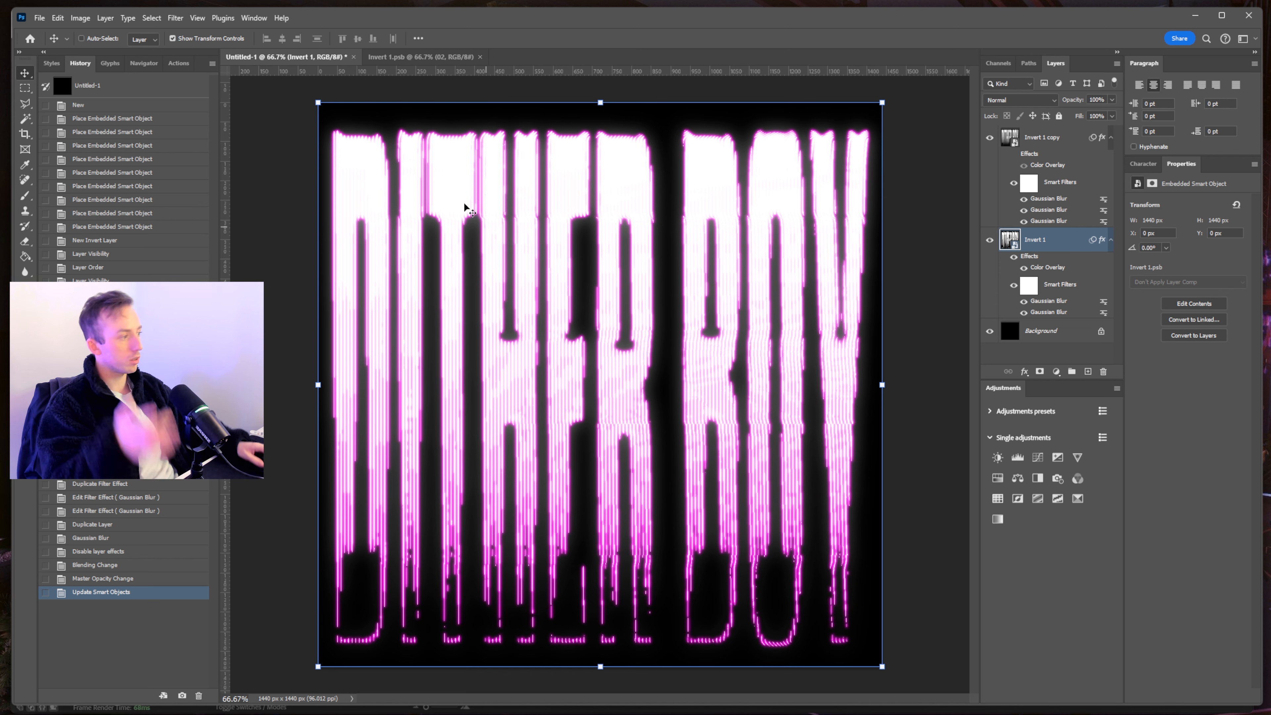
- Reopen the Invert 1 smart object and minimise After Effects to get back to Photoshop
double_click(1009, 242)
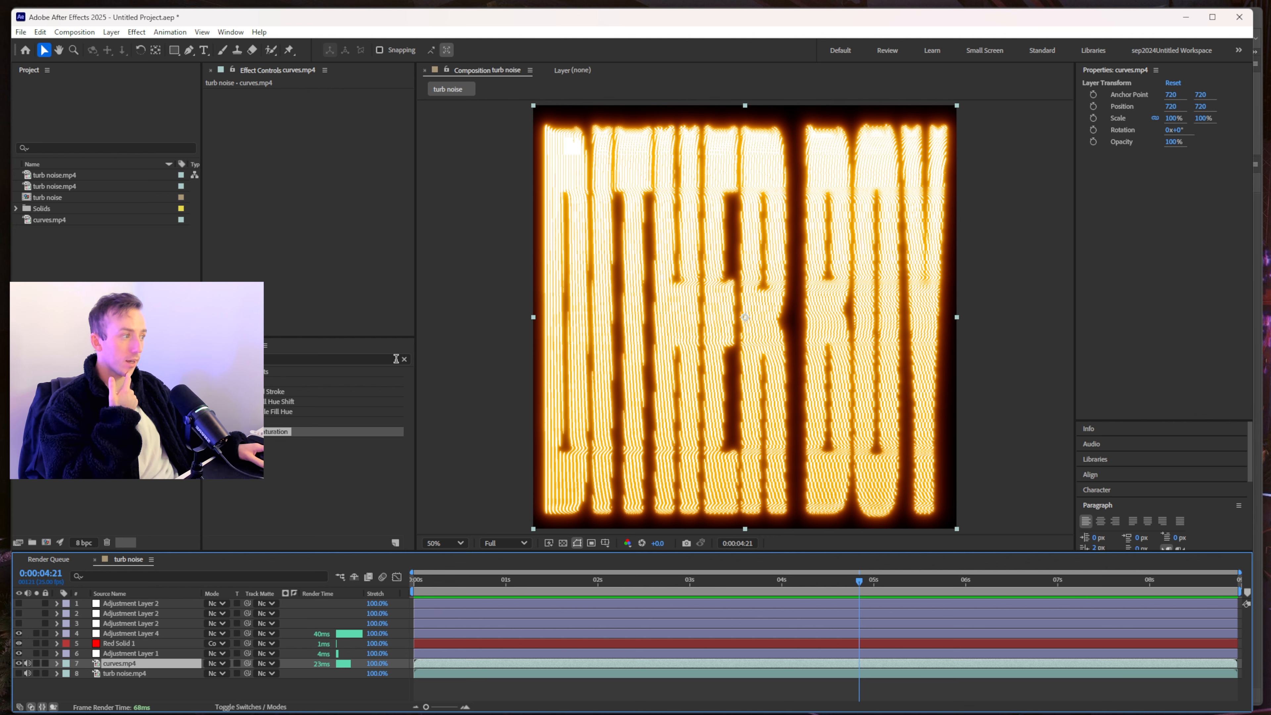
left_click(1184, 17)
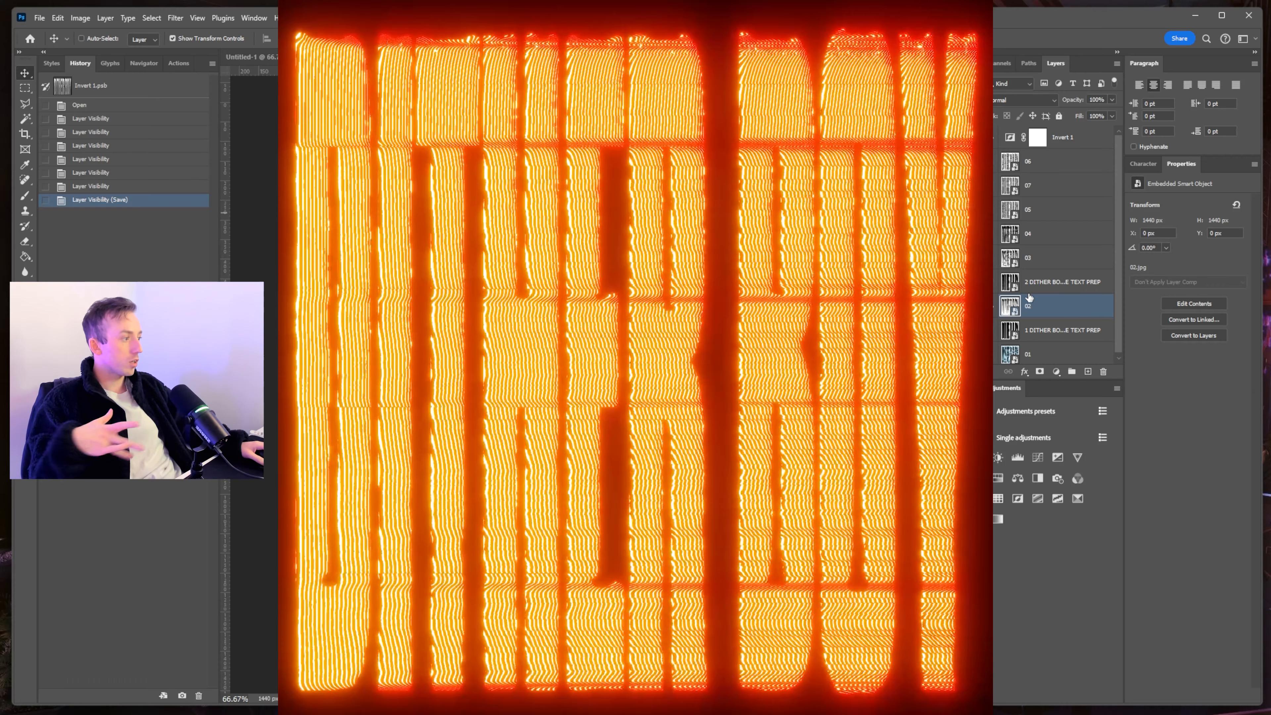
- Toggle dither layer visibility in Invert 1.psb, select 2 DITHER BOY WAVE TEXT PREP, then return to Untitled-1
left_click(1021, 282)
left_click(994, 282)
left_click(994, 282)
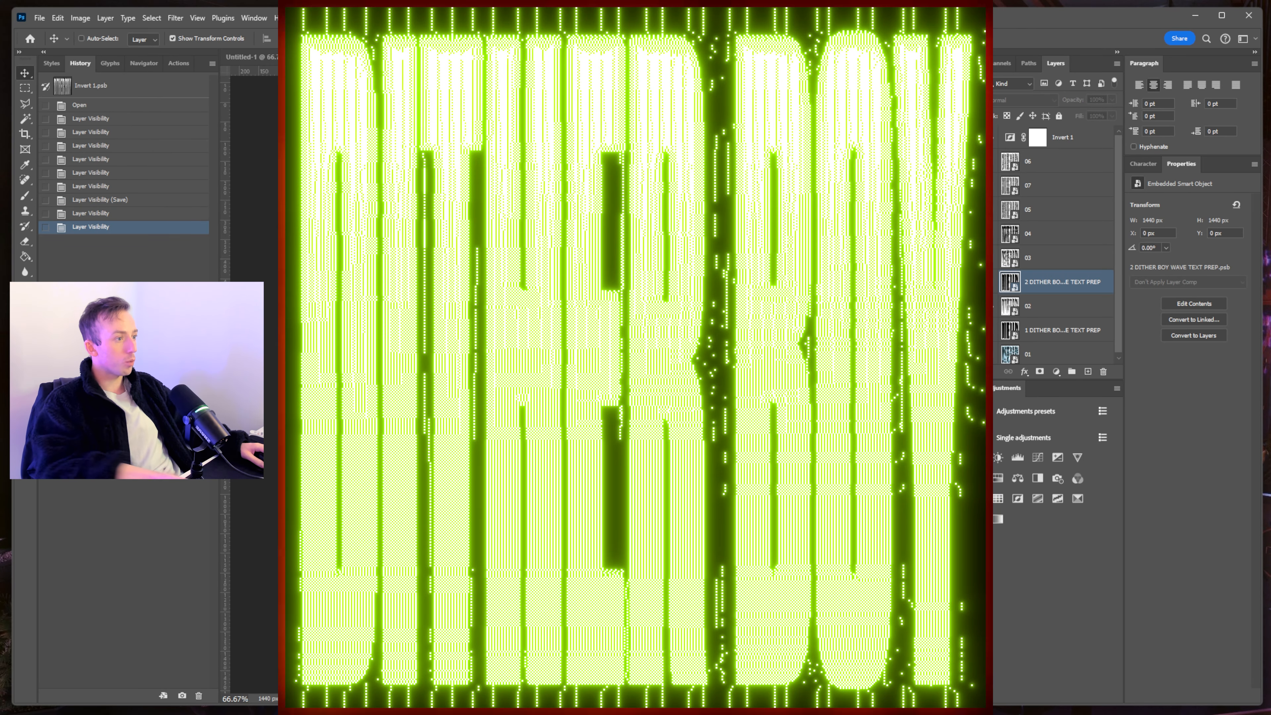
key("ctrl+Tab")
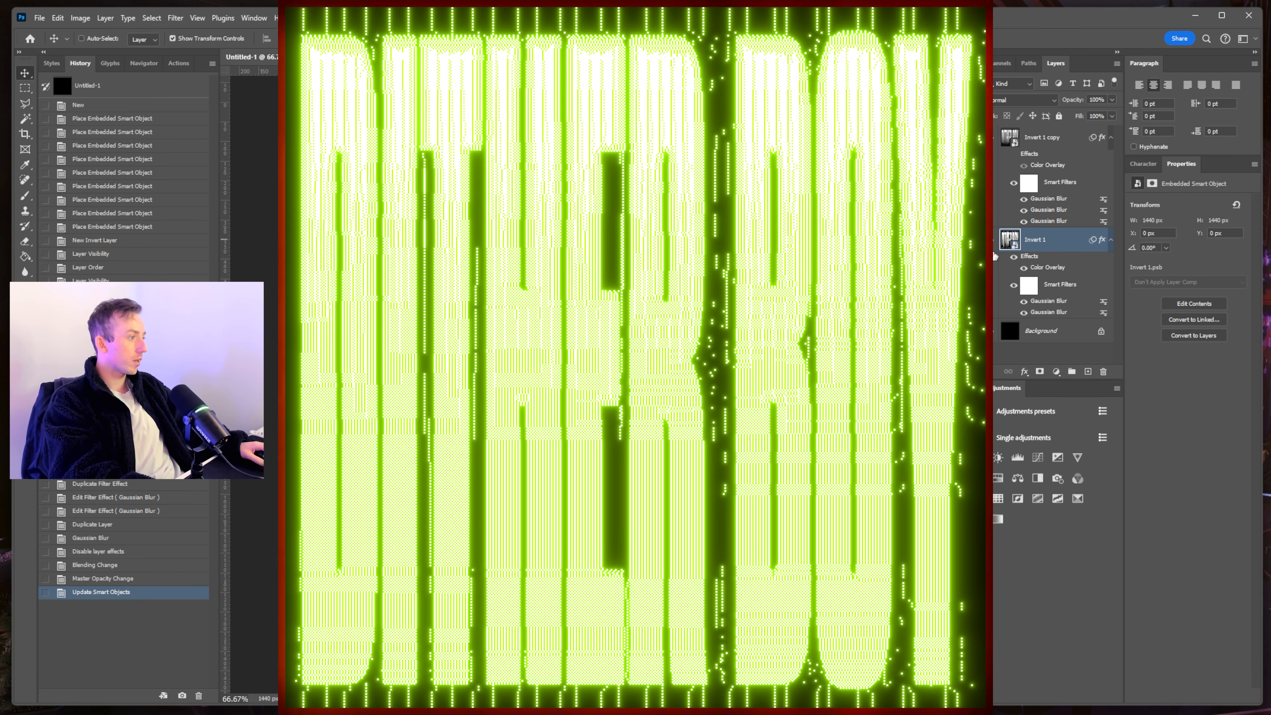